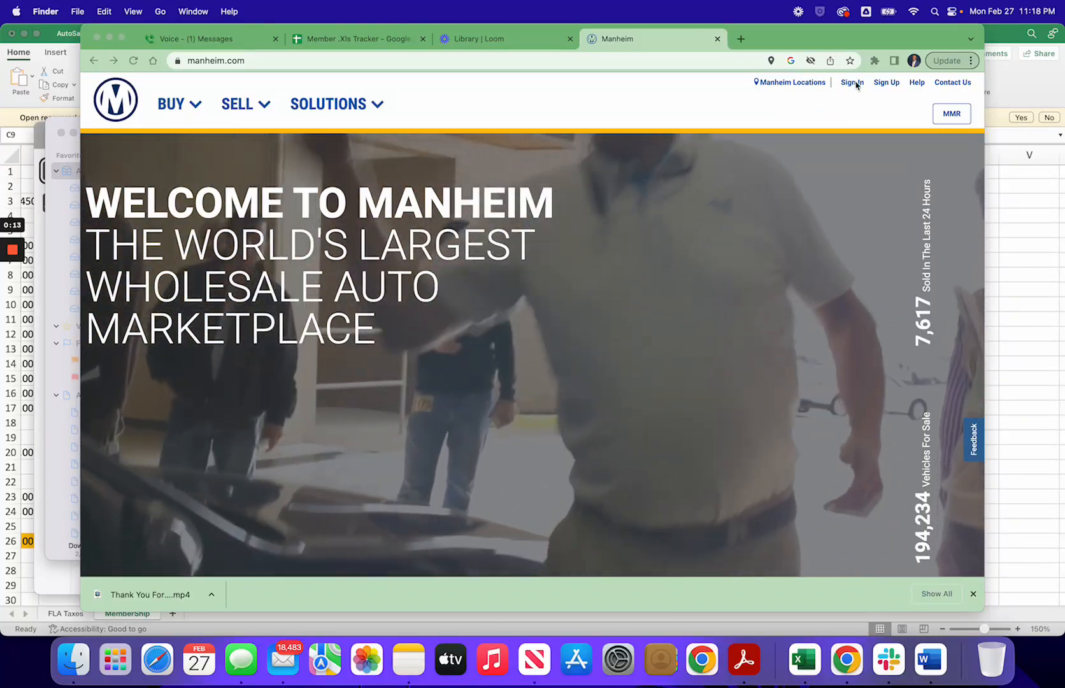
Sign in to the Manheim member account with the saved username and password.
{"action": "left_click", "coordinate": [853, 83]}
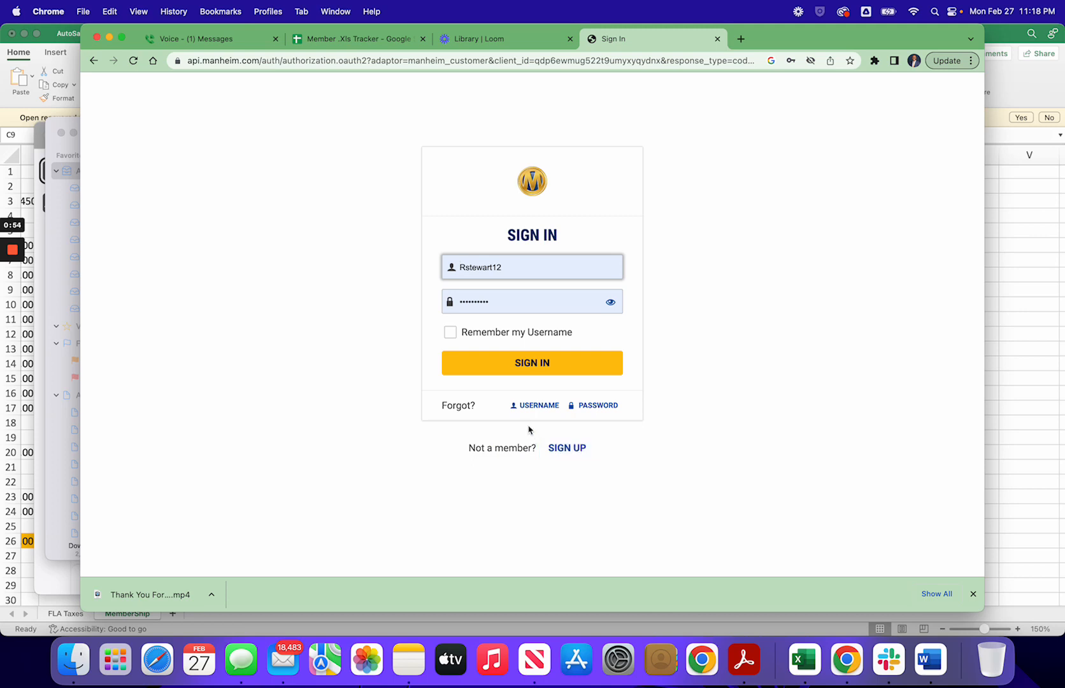
{"action": "left_click", "coordinate": [509, 369]}
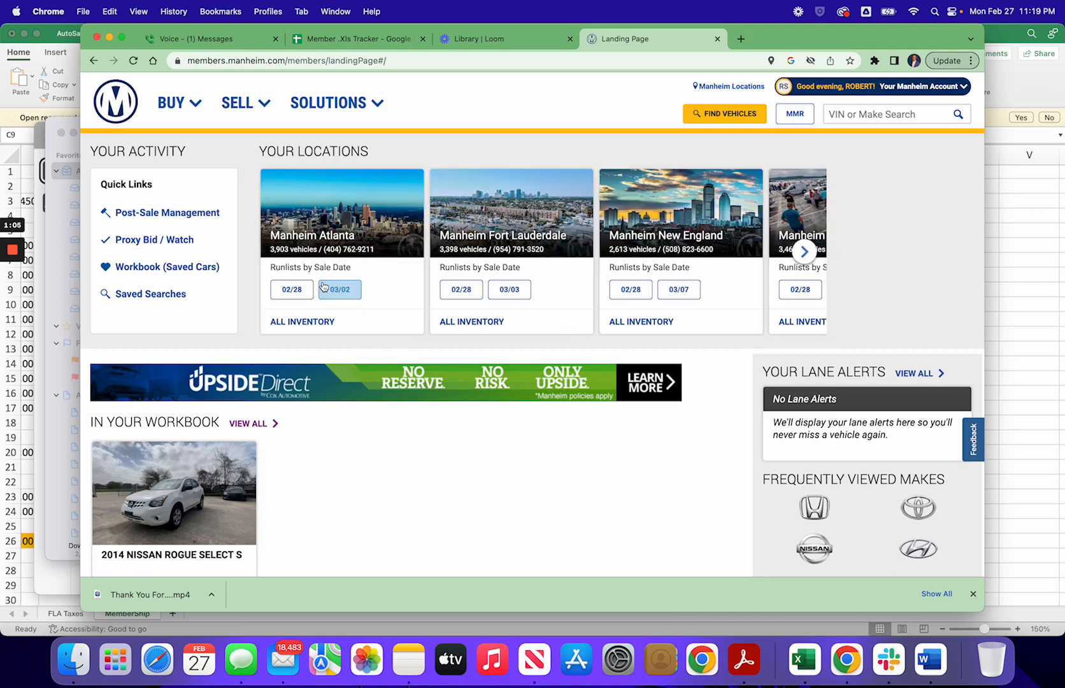
Expand the browser window to full screen and look through the landing page's locations, workbook and recommended vehicles.
{"action": "scroll", "coordinate": [349, 339], "scroll_direction": "down", "scroll_amount": 15}
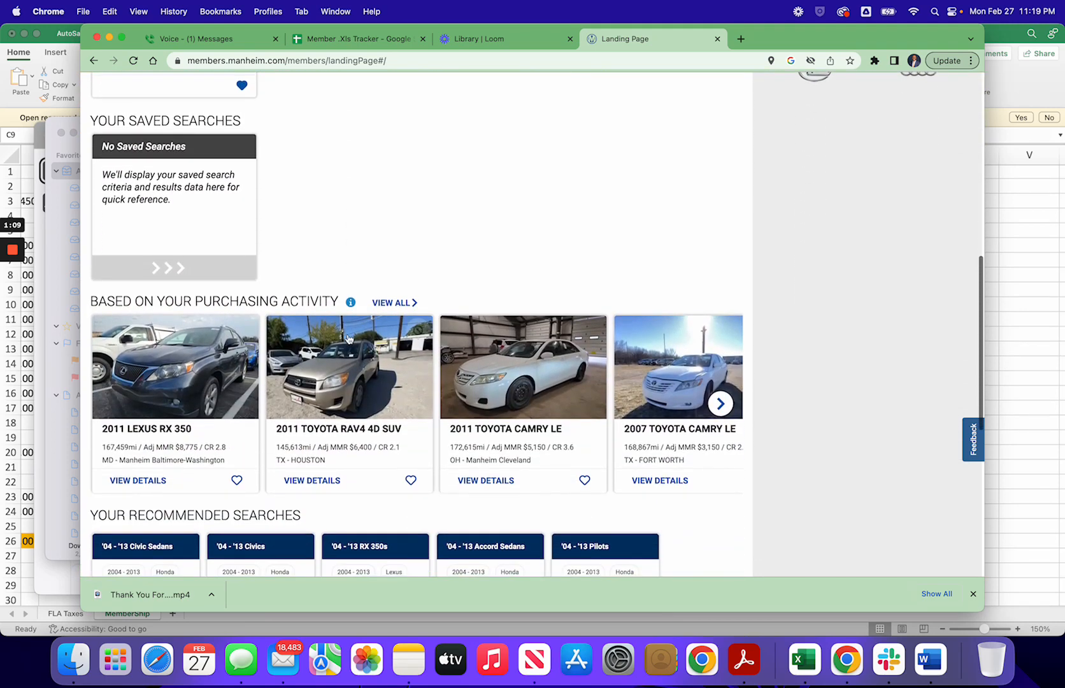
{"action": "scroll", "coordinate": [349, 338], "scroll_direction": "up", "scroll_amount": 14}
{"action": "scroll", "coordinate": [349, 338], "scroll_direction": "up", "scroll_amount": 2}
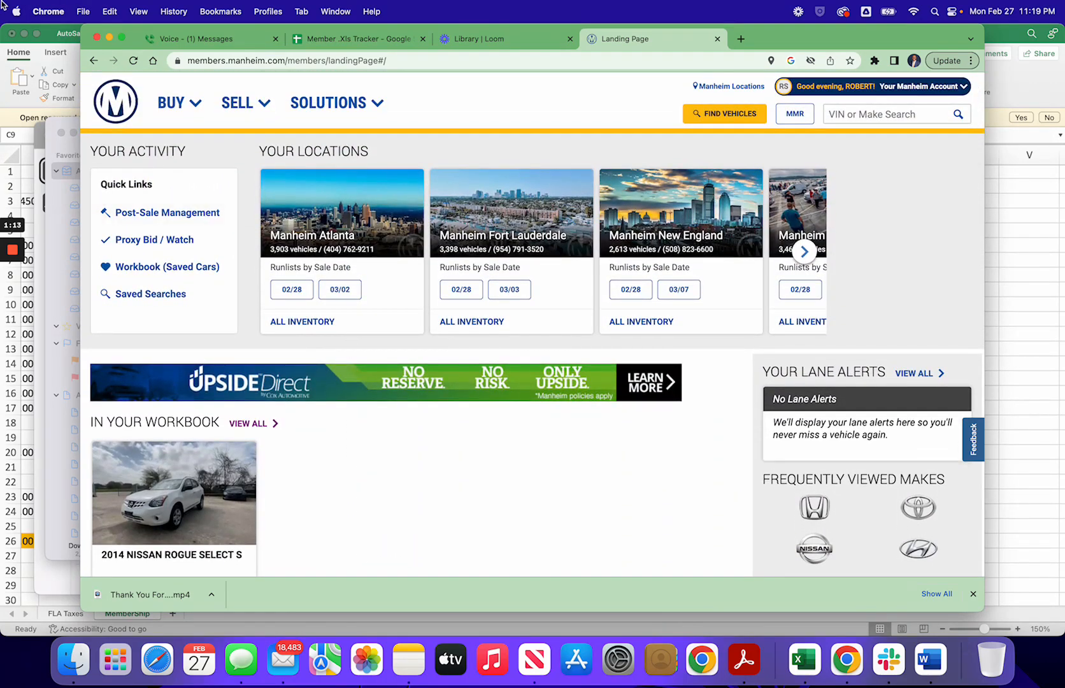
{"action": "left_click", "coordinate": [122, 37]}
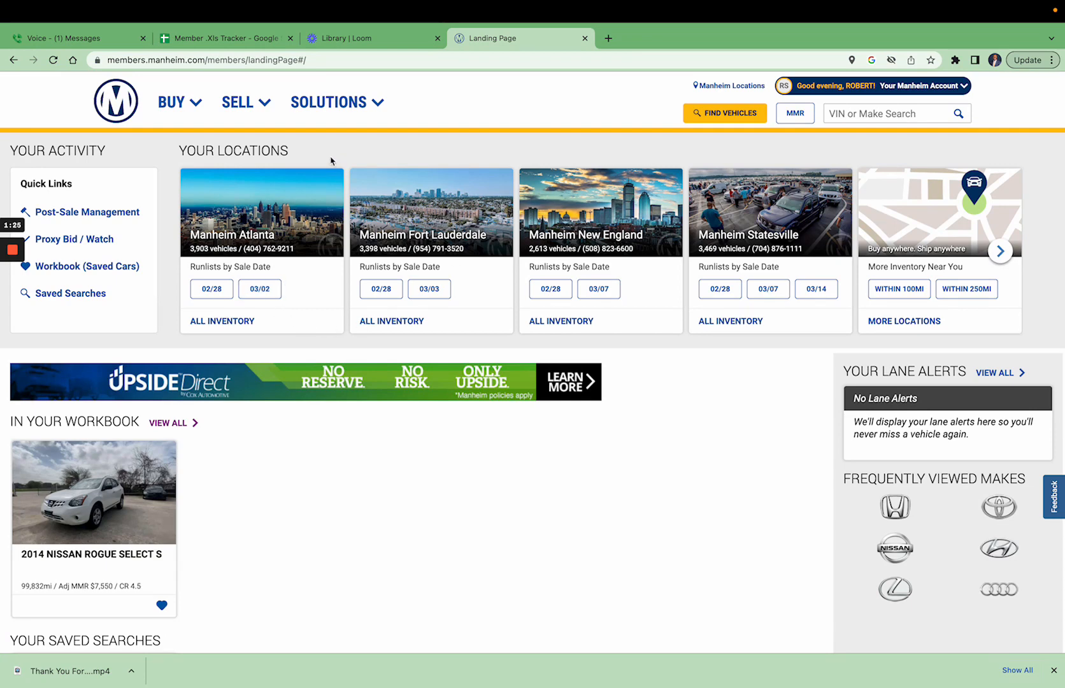
{"action": "scroll", "coordinate": [305, 151], "scroll_direction": "down", "scroll_amount": 7}
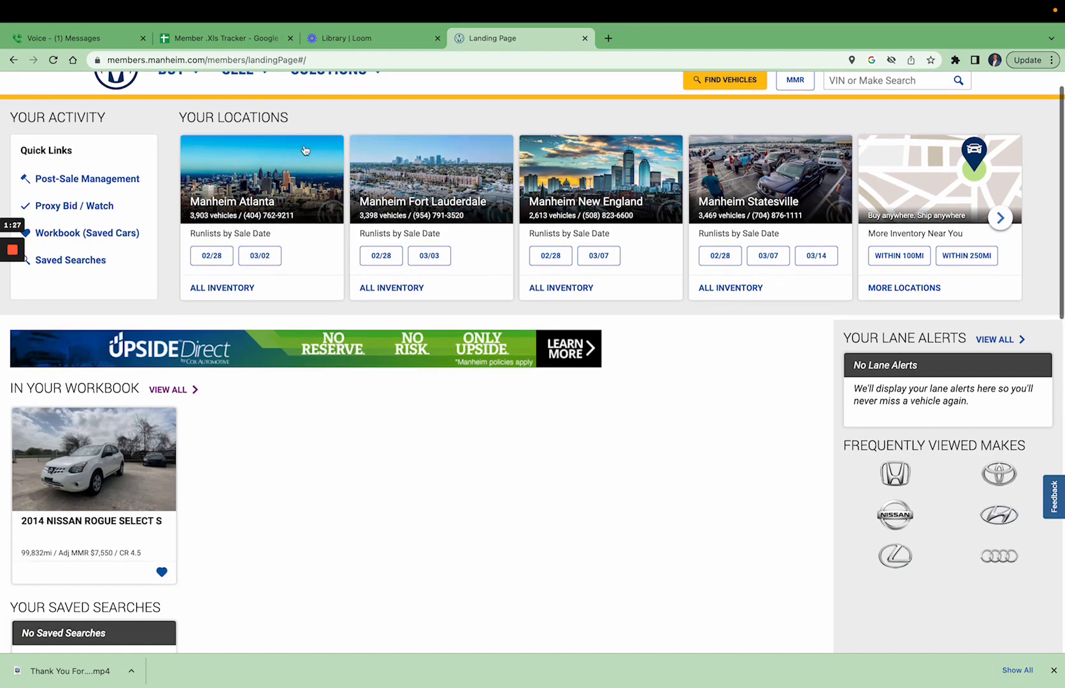
{"action": "scroll", "coordinate": [321, 282], "scroll_direction": "down", "scroll_amount": 1}
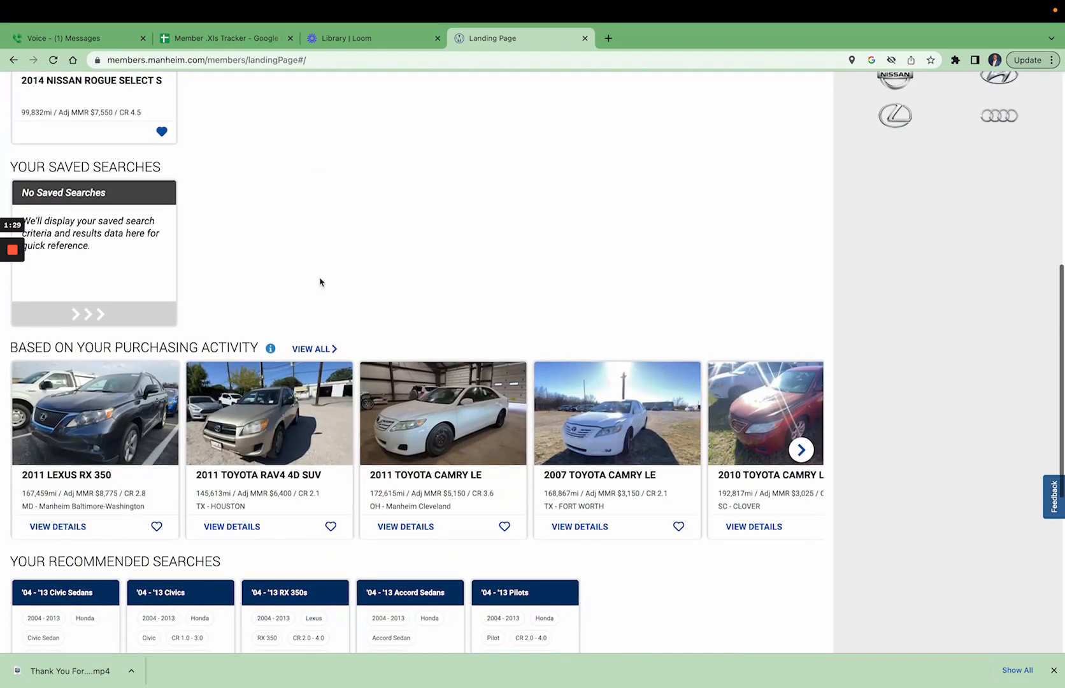
{"action": "scroll", "coordinate": [321, 282], "scroll_direction": "up", "scroll_amount": 8}
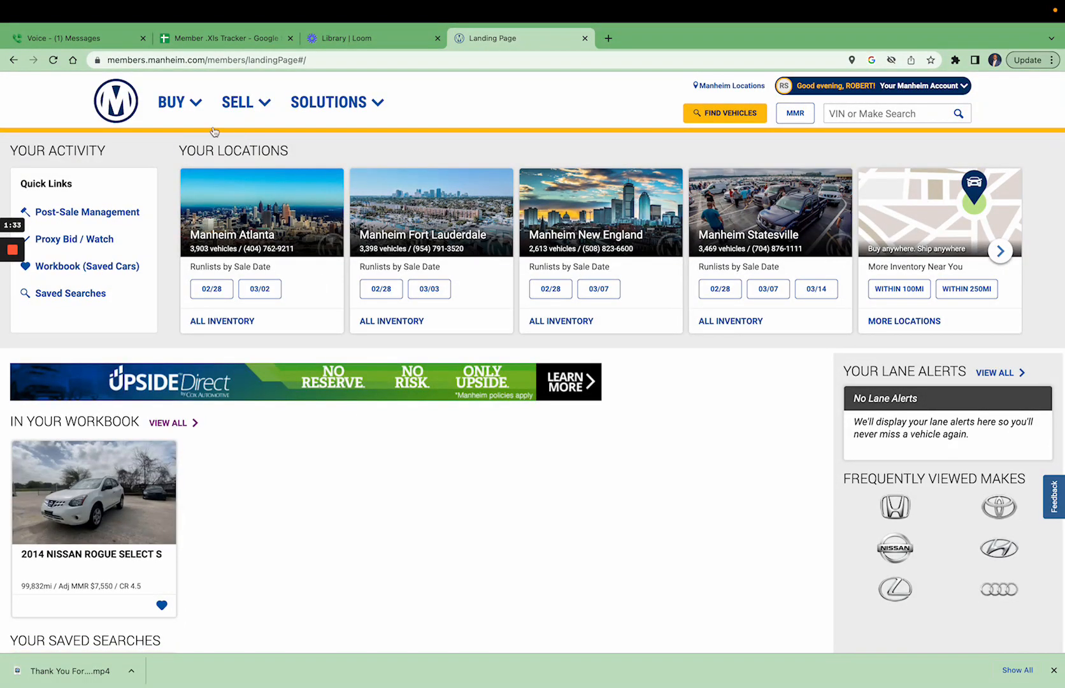
Open the listings of all Honda vehicles for sale from the top makes.
{"action": "left_click", "coordinate": [175, 109]}
{"action": "left_click", "coordinate": [854, 119]}
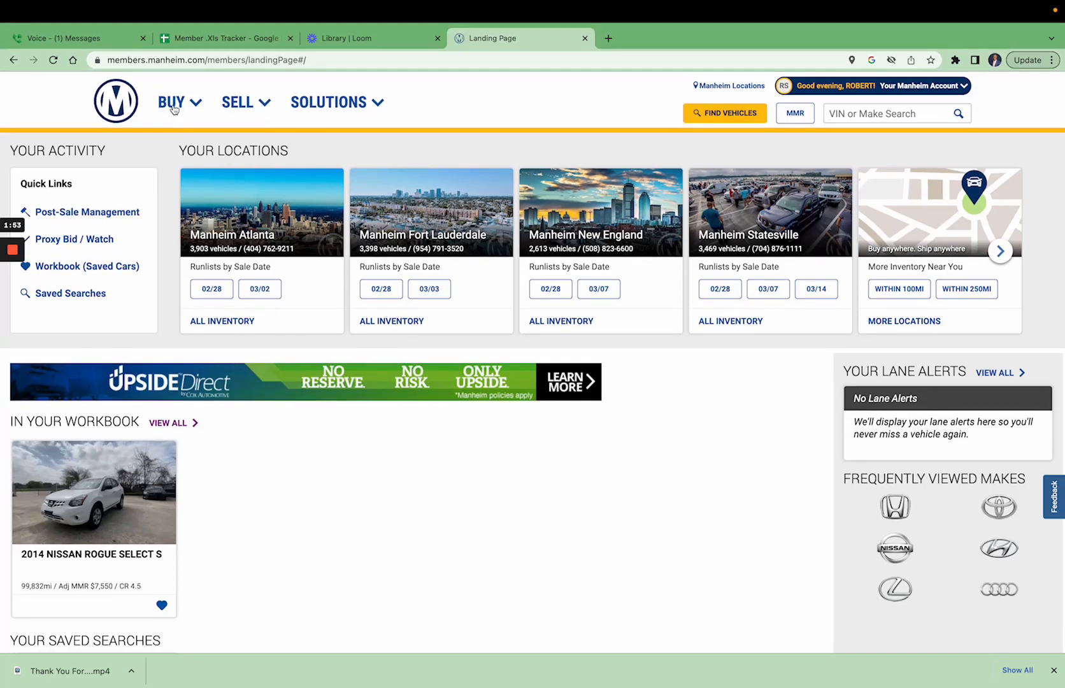
{"action": "left_click", "coordinate": [173, 108]}
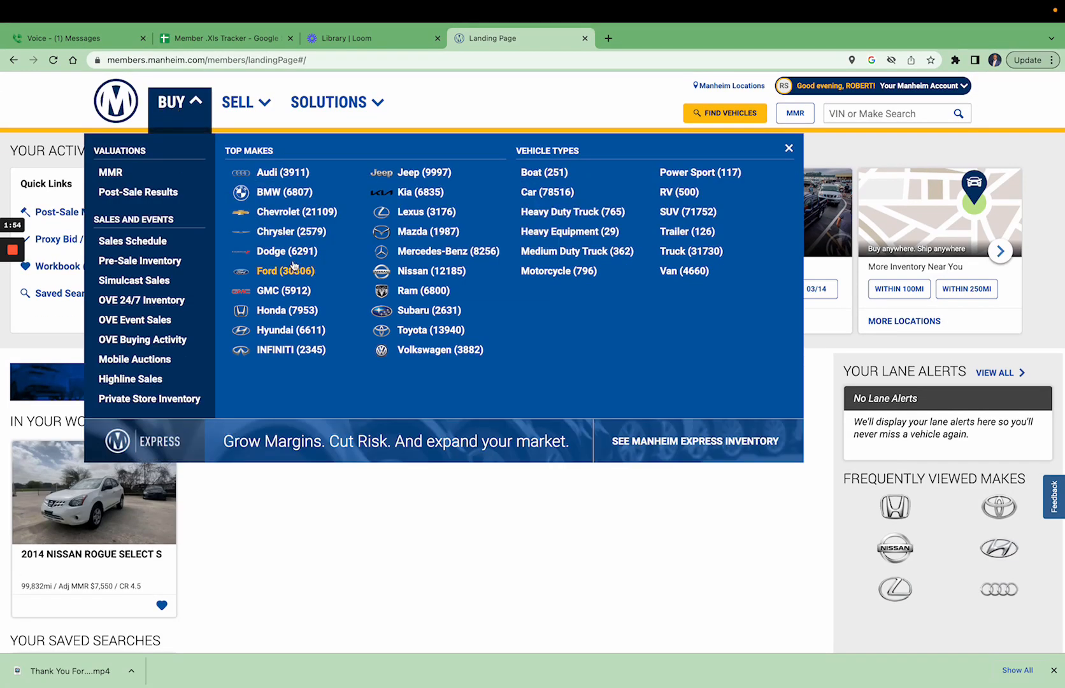
{"action": "left_click", "coordinate": [285, 312]}
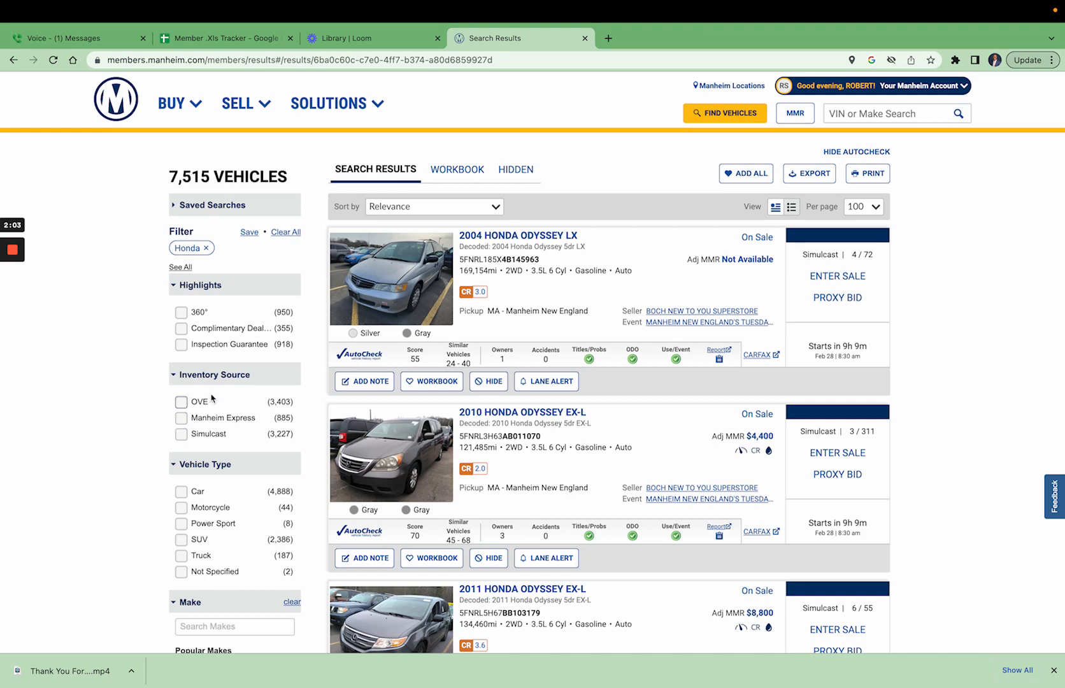
Filter the Honda listings to the vehicle type Car.
{"action": "mouse_move", "coordinate": [5, 269]}
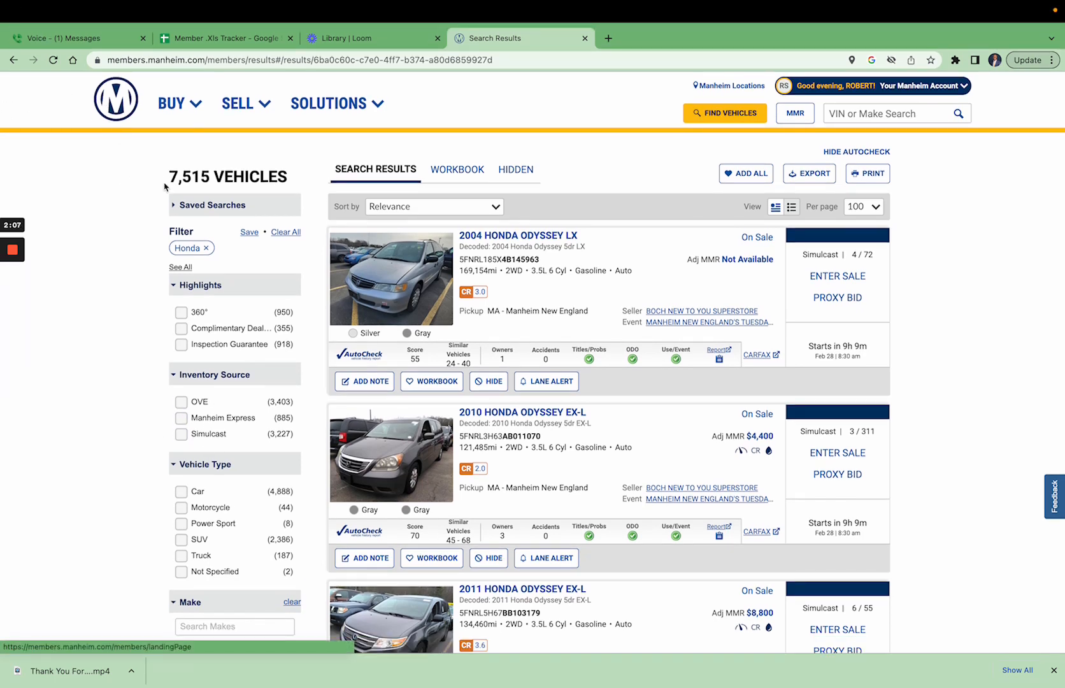
{"action": "scroll", "coordinate": [207, 274], "scroll_direction": "down", "scroll_amount": 4}
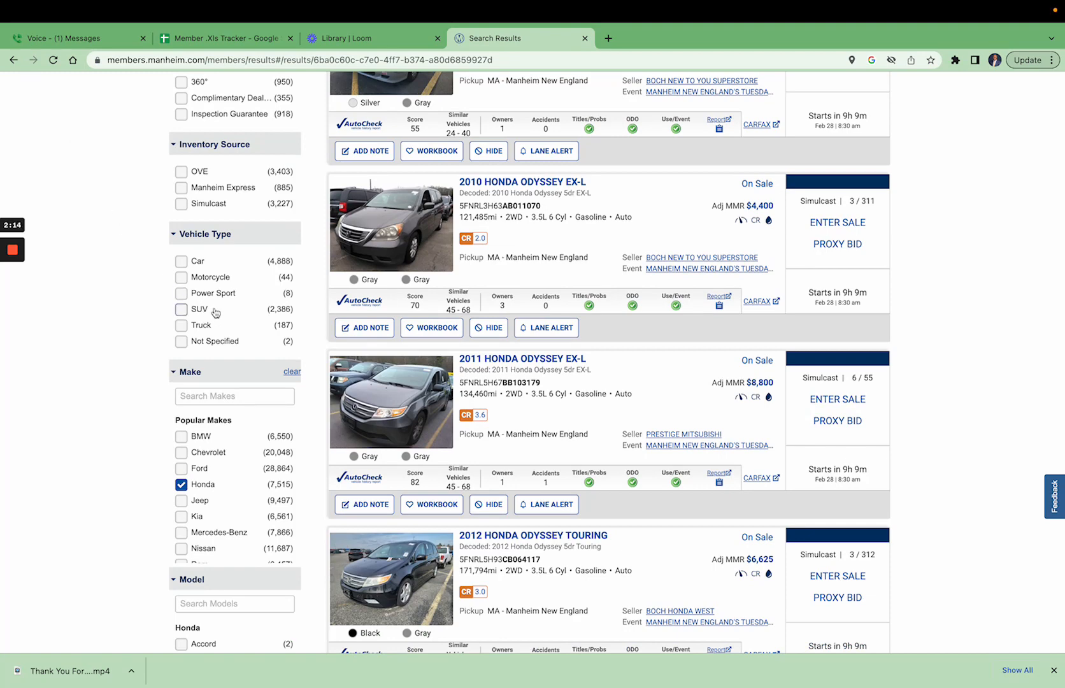
{"action": "left_click", "coordinate": [182, 261]}
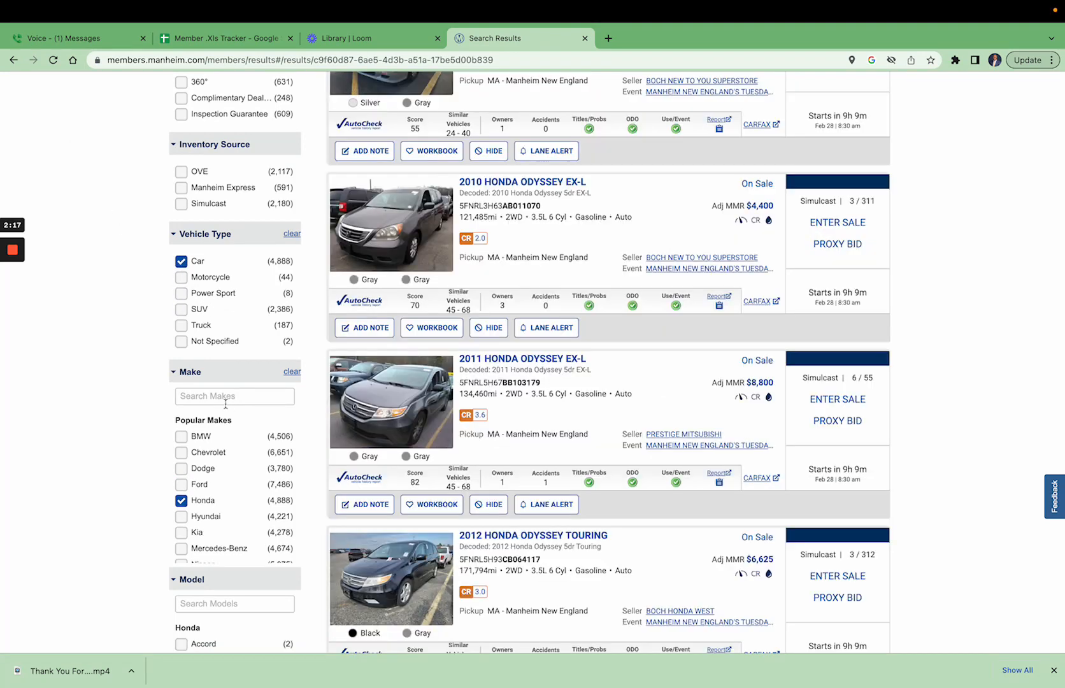
Narrow the results to the Honda models Accord Sedan and Accord.
{"action": "scroll", "coordinate": [219, 382], "scroll_direction": "down", "scroll_amount": 3}
{"action": "scroll", "coordinate": [217, 455], "scroll_direction": "down", "scroll_amount": 3}
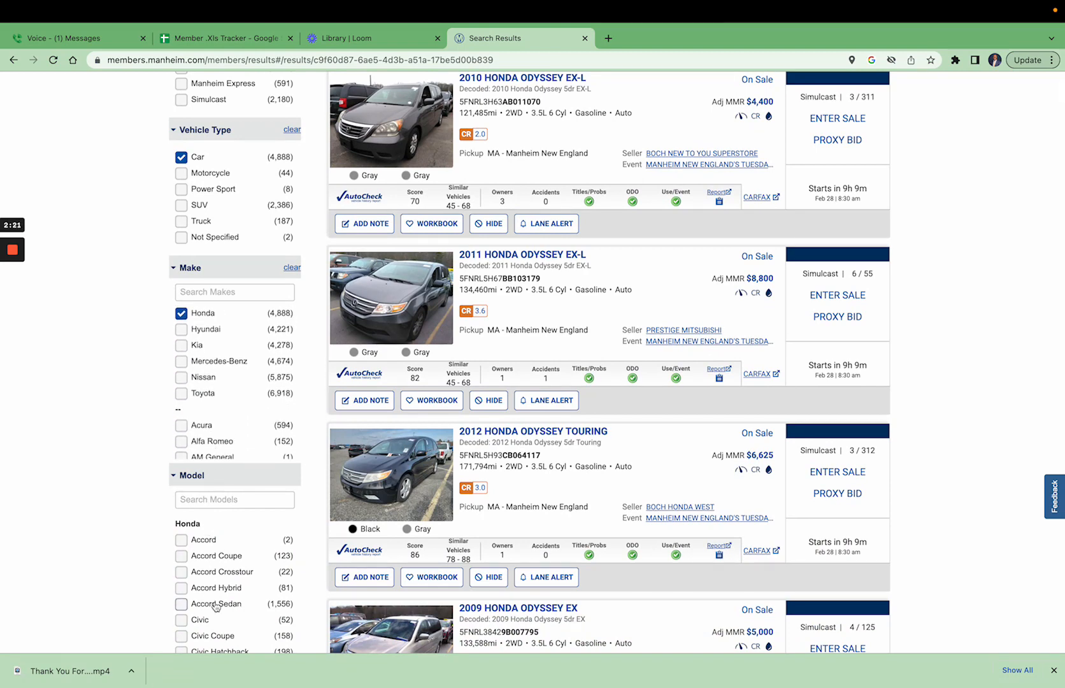
{"action": "scroll", "coordinate": [192, 605], "scroll_direction": "down", "scroll_amount": 2}
{"action": "scroll", "coordinate": [181, 607], "scroll_direction": "up", "scroll_amount": 4}
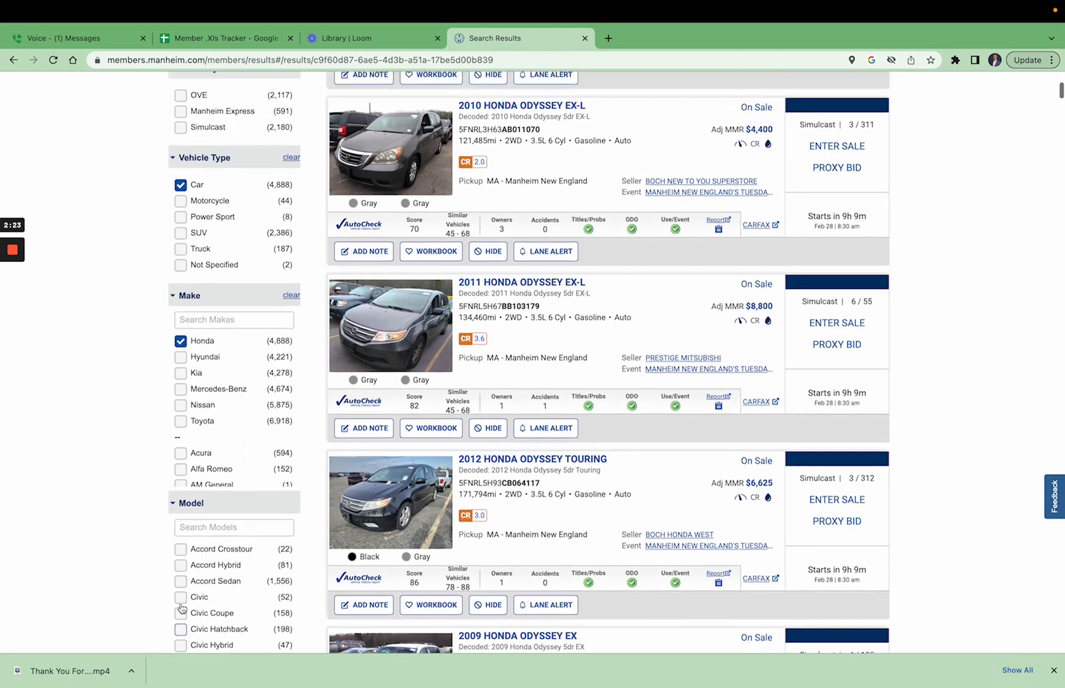
{"action": "scroll", "coordinate": [152, 630], "scroll_direction": "down", "scroll_amount": 2}
{"action": "scroll", "coordinate": [153, 627], "scroll_direction": "down", "scroll_amount": 3}
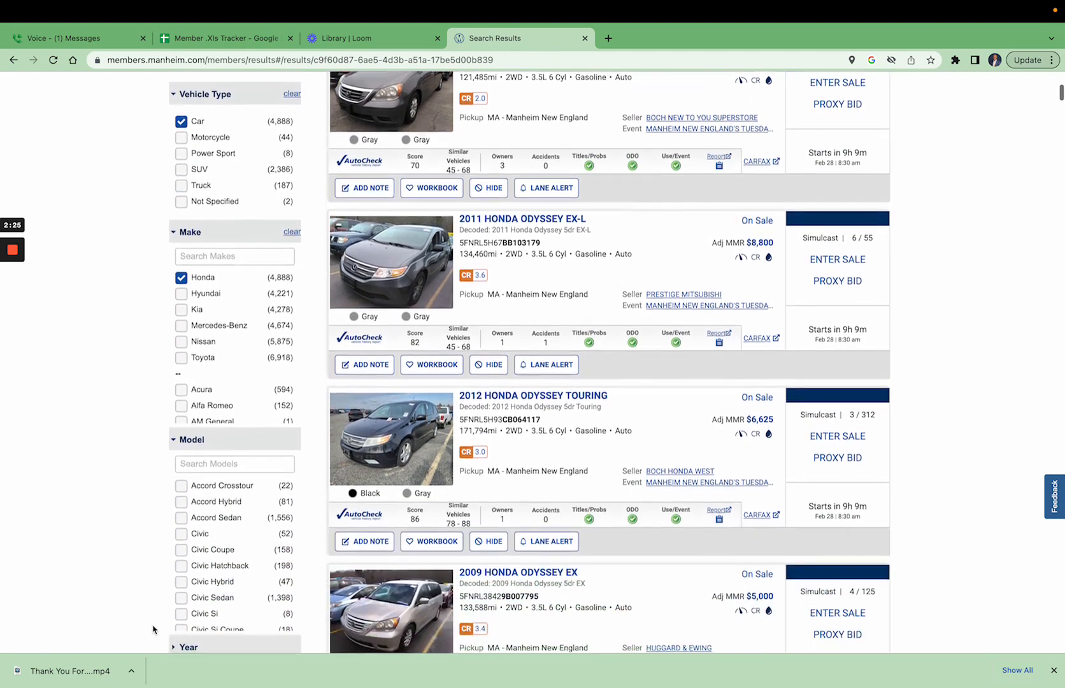
{"action": "scroll", "coordinate": [206, 576], "scroll_direction": "up", "scroll_amount": 2}
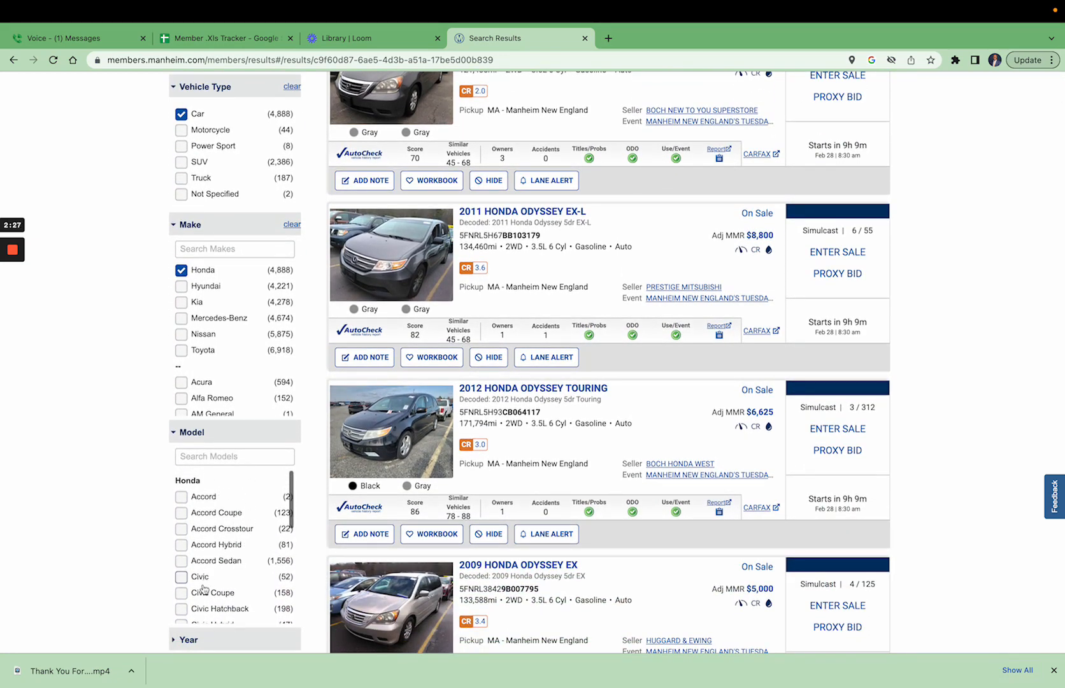
{"action": "left_click", "coordinate": [181, 562]}
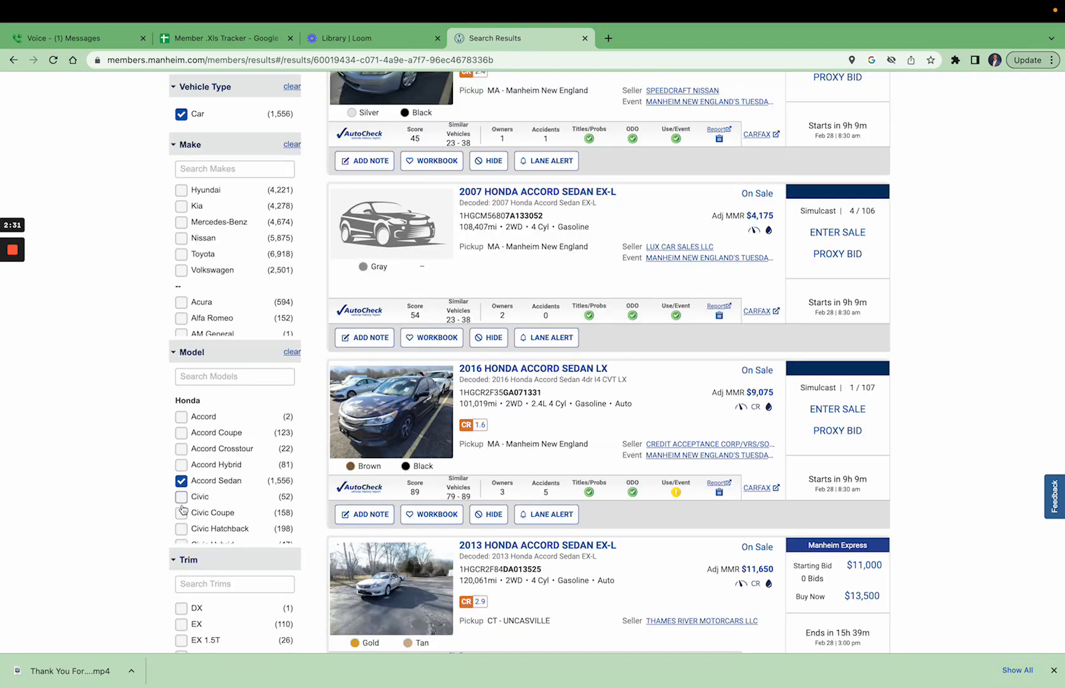
{"action": "scroll", "coordinate": [183, 506], "scroll_direction": "up", "scroll_amount": 1}
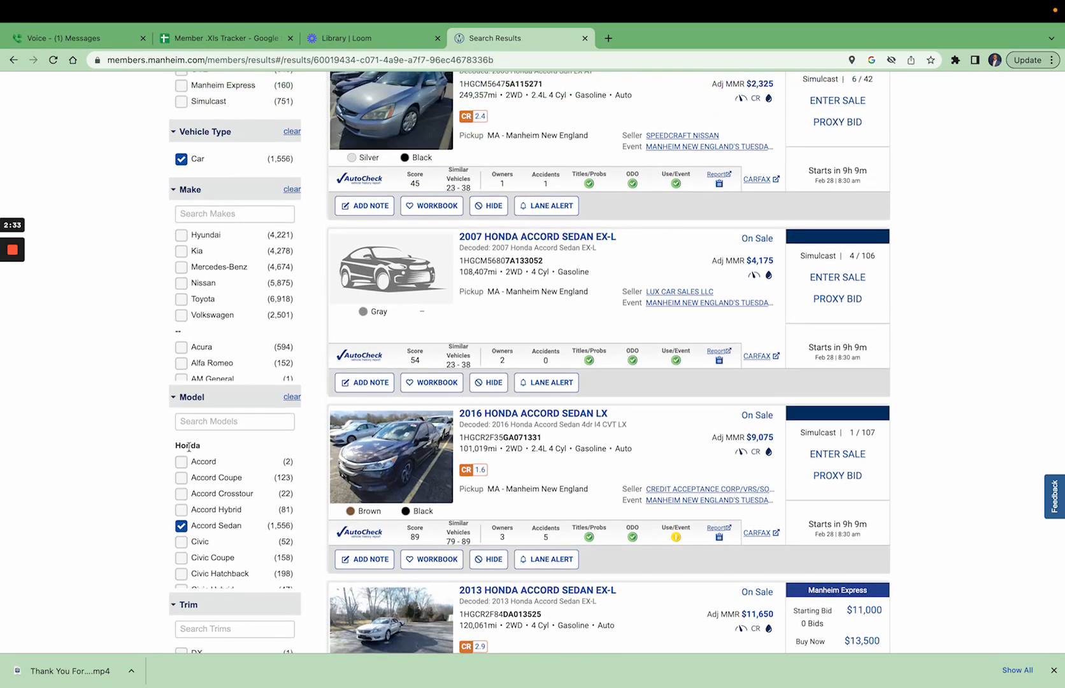
{"action": "left_click", "coordinate": [183, 463]}
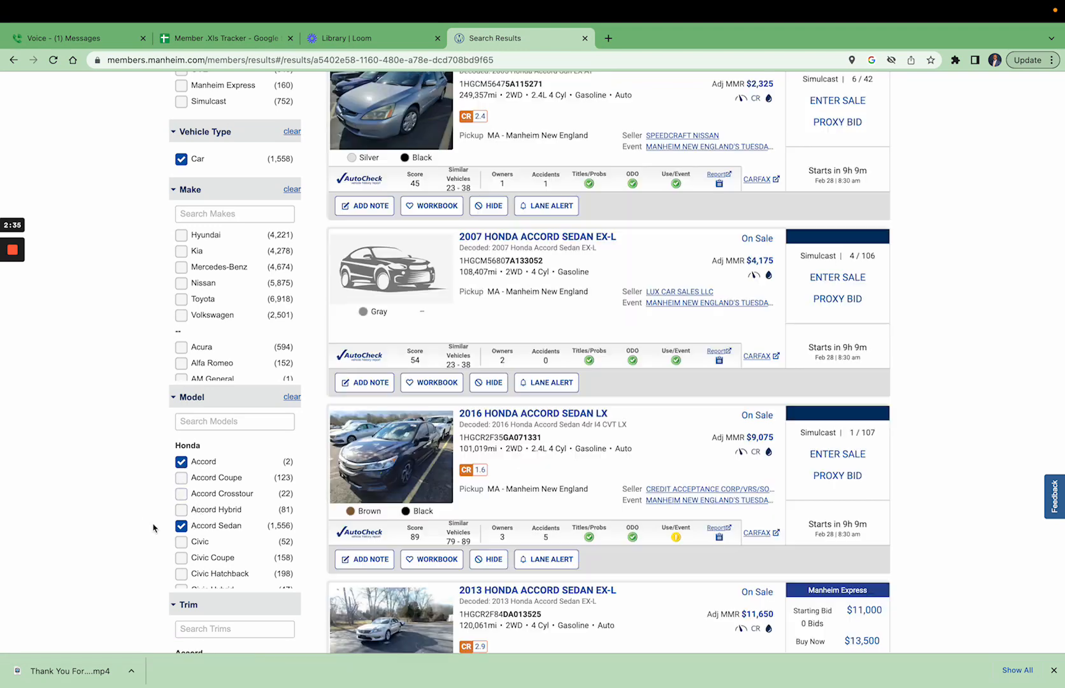
Limit the results to a maximum odometer reading of 150,000 miles and update them.
{"action": "scroll", "coordinate": [147, 519], "scroll_direction": "down", "scroll_amount": 5}
{"action": "scroll", "coordinate": [147, 519], "scroll_direction": "down", "scroll_amount": 3}
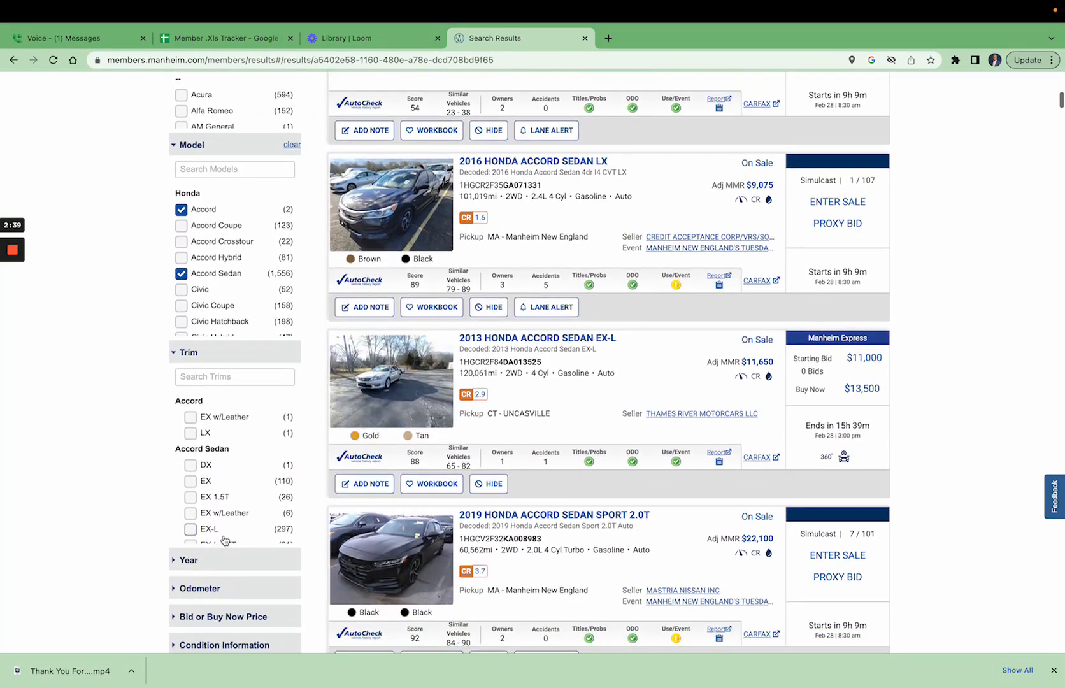
{"action": "scroll", "coordinate": [198, 581], "scroll_direction": "down", "scroll_amount": 1}
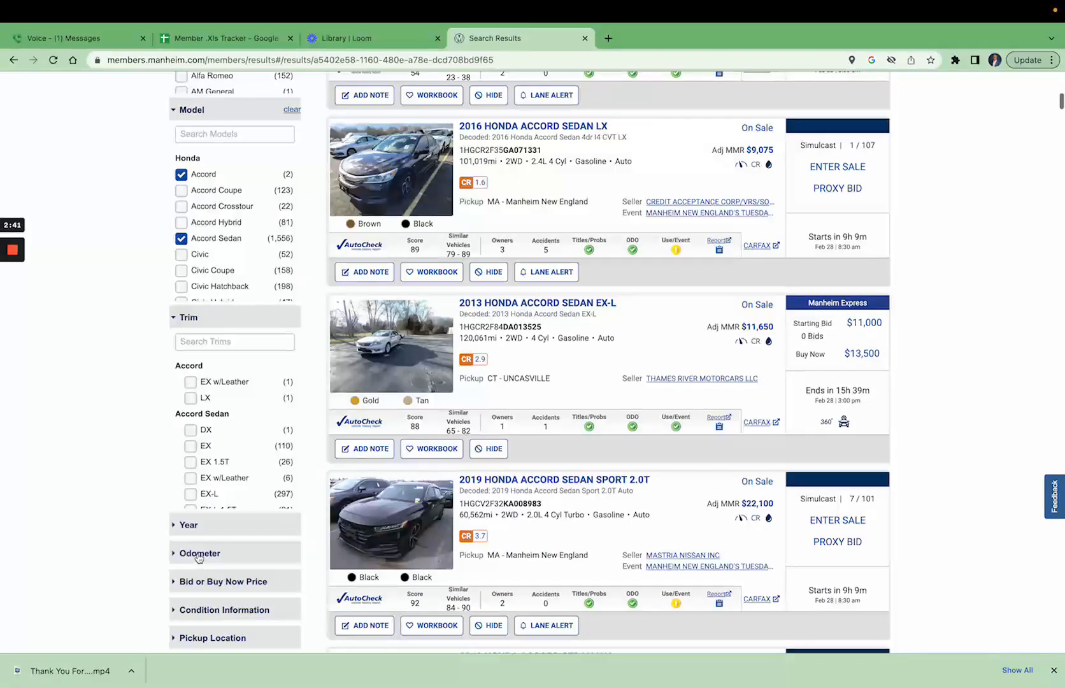
{"action": "left_click", "coordinate": [197, 555]}
{"action": "left_click", "coordinate": [202, 621]}
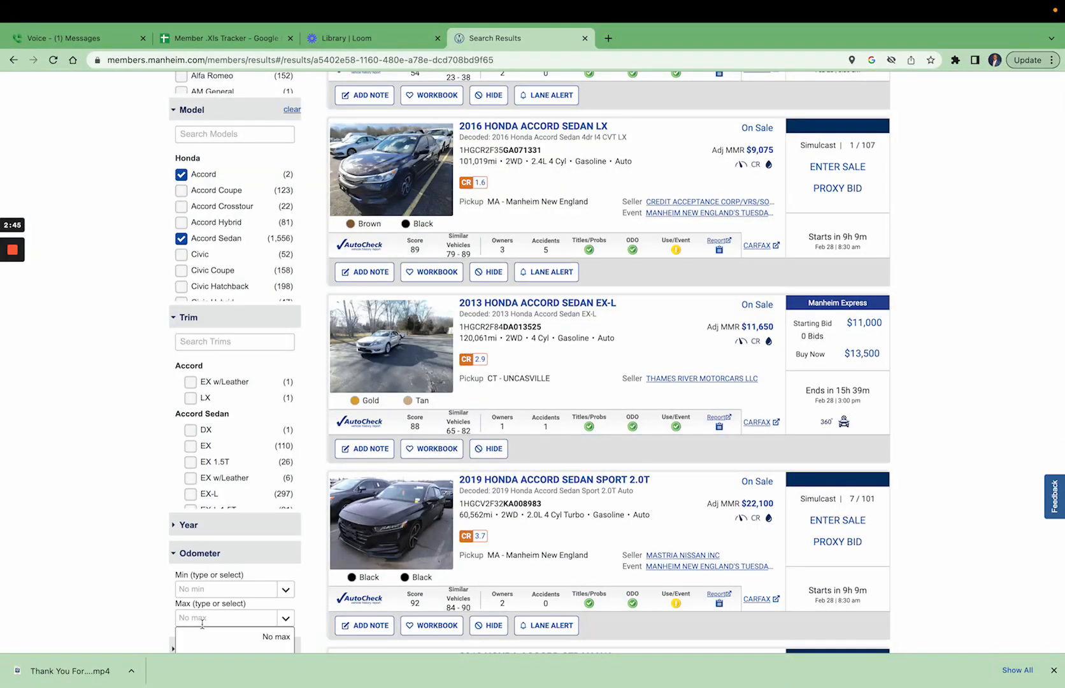
{"action": "type", "text": "1,500"}
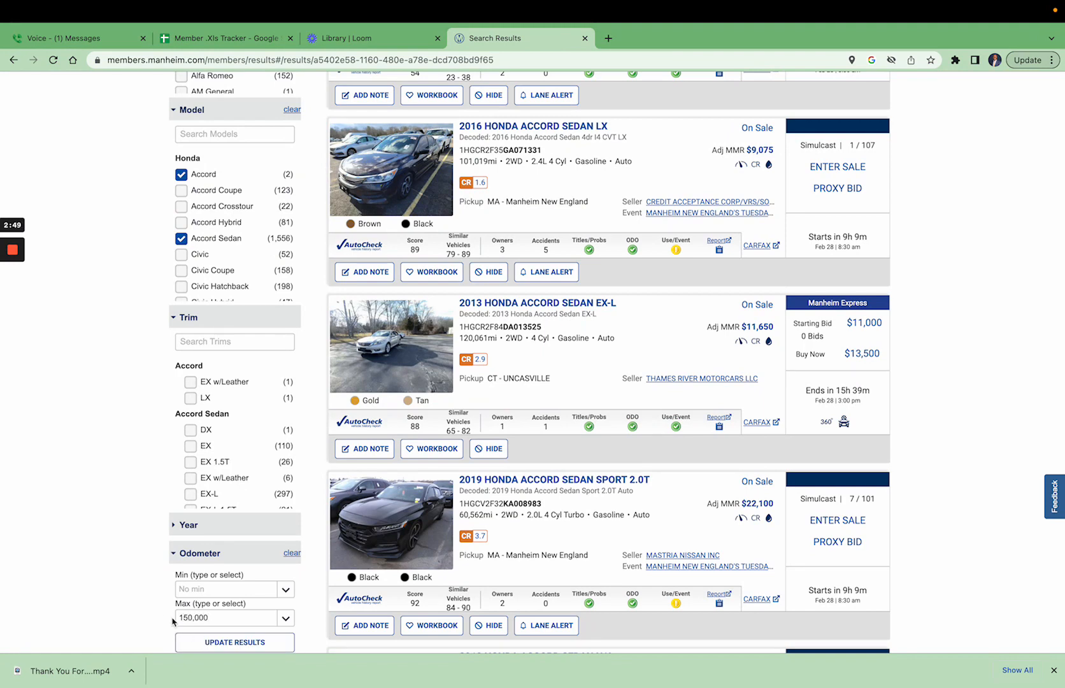
{"action": "left_click", "coordinate": [204, 642]}
Set the earliest model year in the year filter to 2015.
{"action": "left_click", "coordinate": [211, 524]}
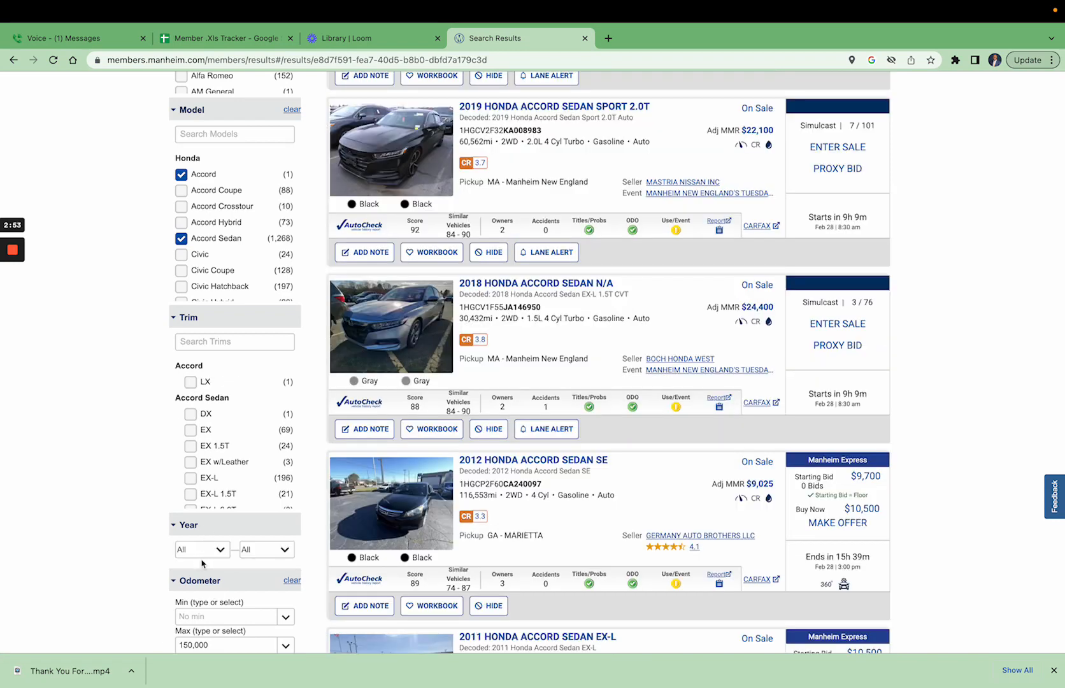
{"action": "left_click", "coordinate": [213, 554]}
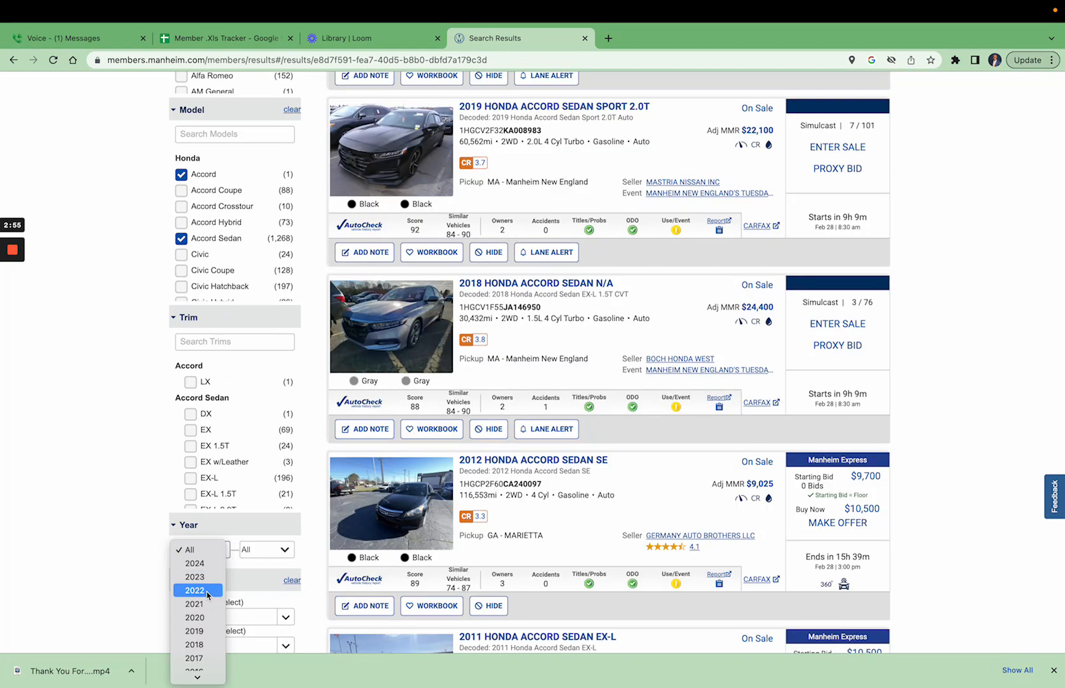
{"action": "scroll", "coordinate": [207, 593], "scroll_direction": "down", "scroll_amount": 5}
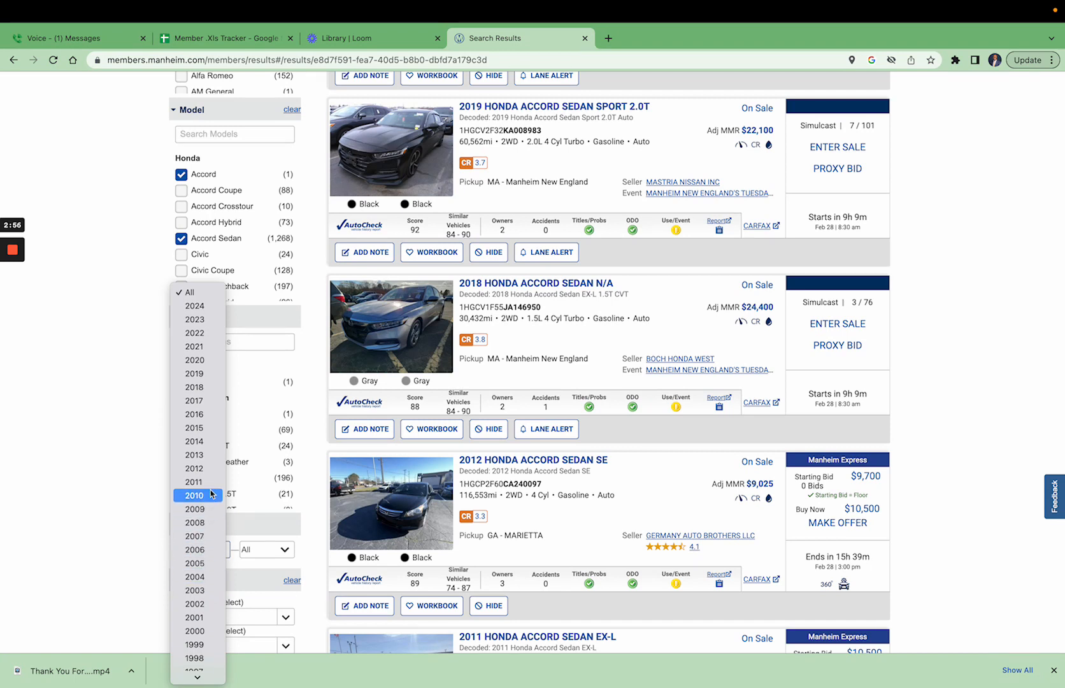
{"action": "left_click", "coordinate": [203, 428]}
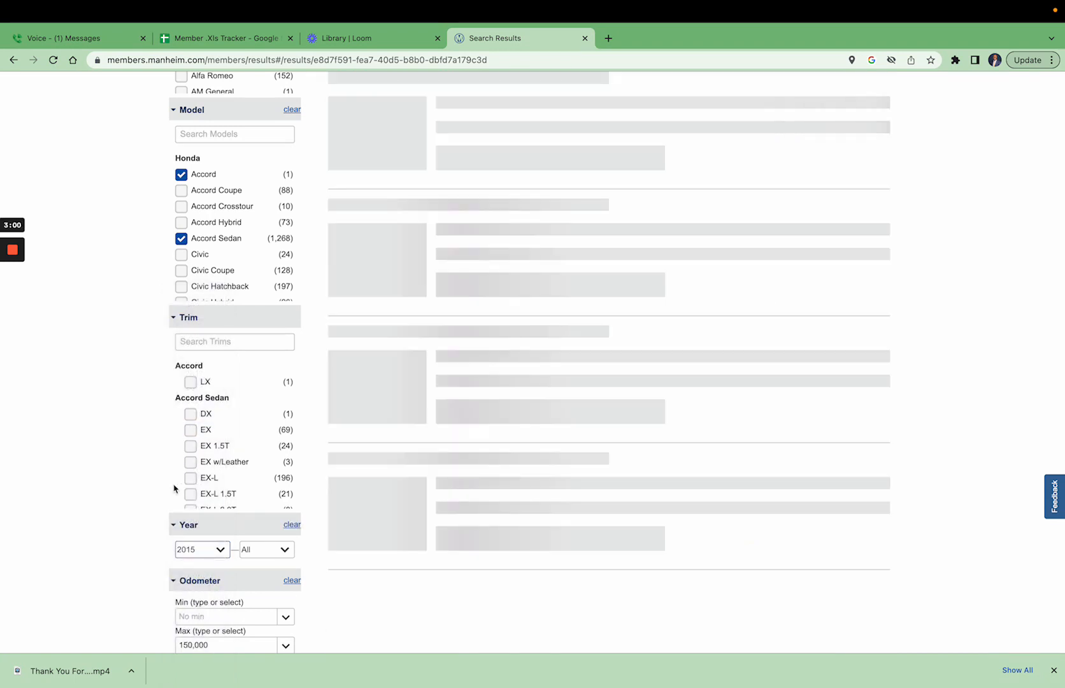
Set the maximum bid or buy now price to $6,000 and update the results.
{"action": "scroll", "coordinate": [166, 511], "scroll_direction": "down", "scroll_amount": 2}
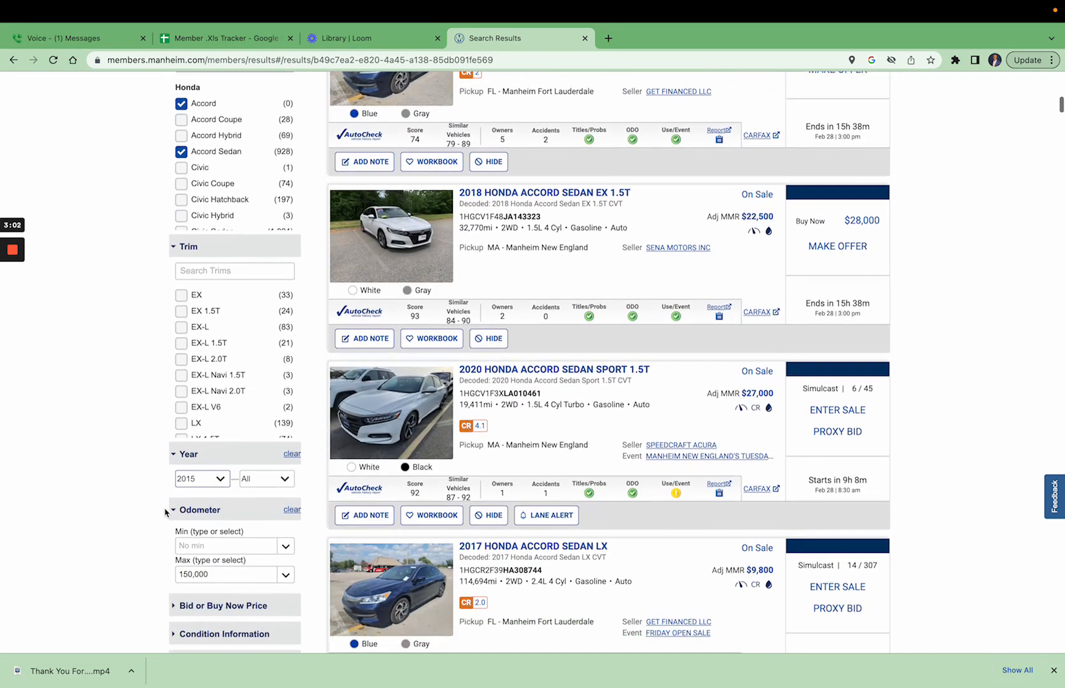
{"action": "scroll", "coordinate": [166, 512], "scroll_direction": "down", "scroll_amount": 1}
{"action": "left_click", "coordinate": [193, 530]}
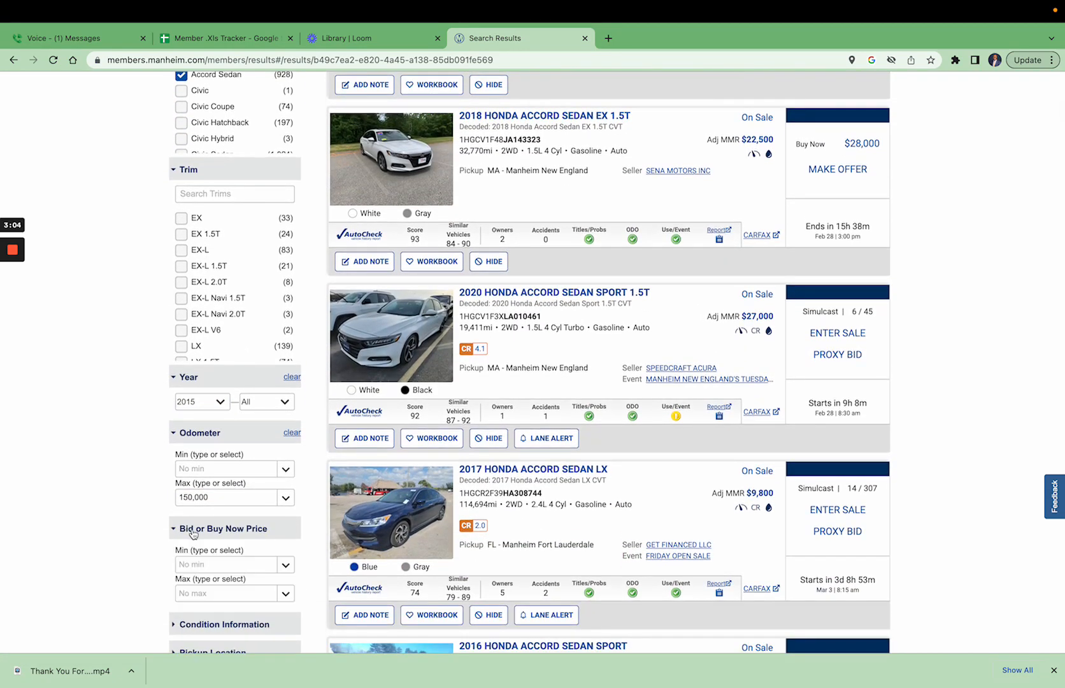
{"action": "scroll", "coordinate": [197, 569], "scroll_direction": "down", "scroll_amount": 1}
{"action": "left_click", "coordinate": [200, 553]}
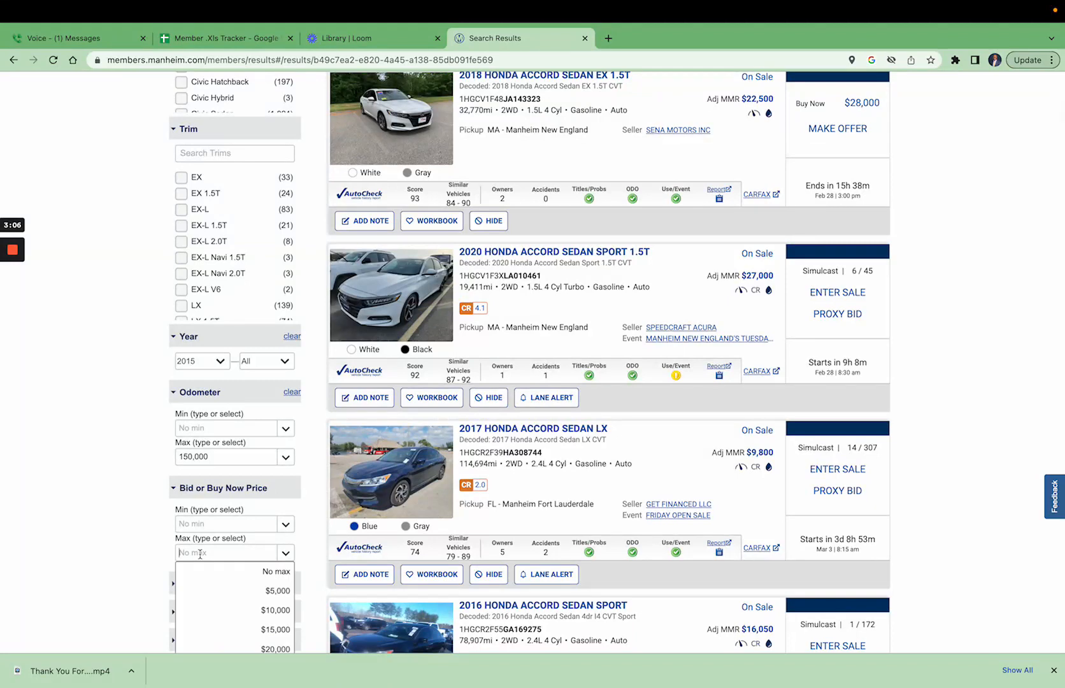
{"action": "type", "text": "6000"}
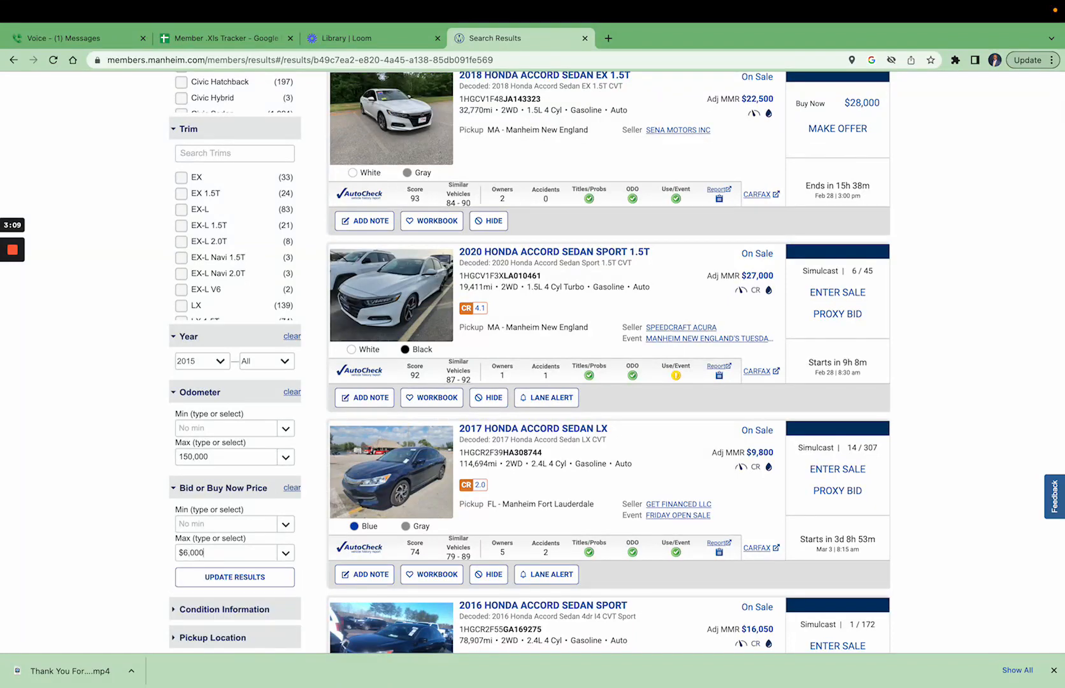
{"action": "left_click", "coordinate": [227, 581]}
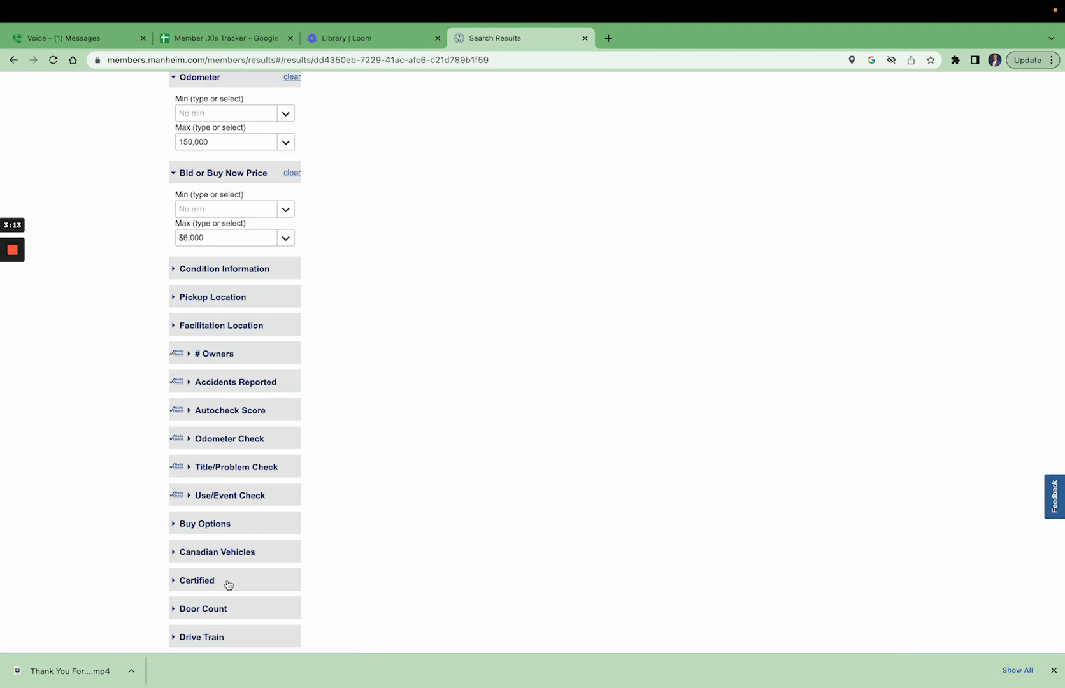
{"action": "scroll", "coordinate": [497, 465], "scroll_direction": "up", "scroll_amount": 12}
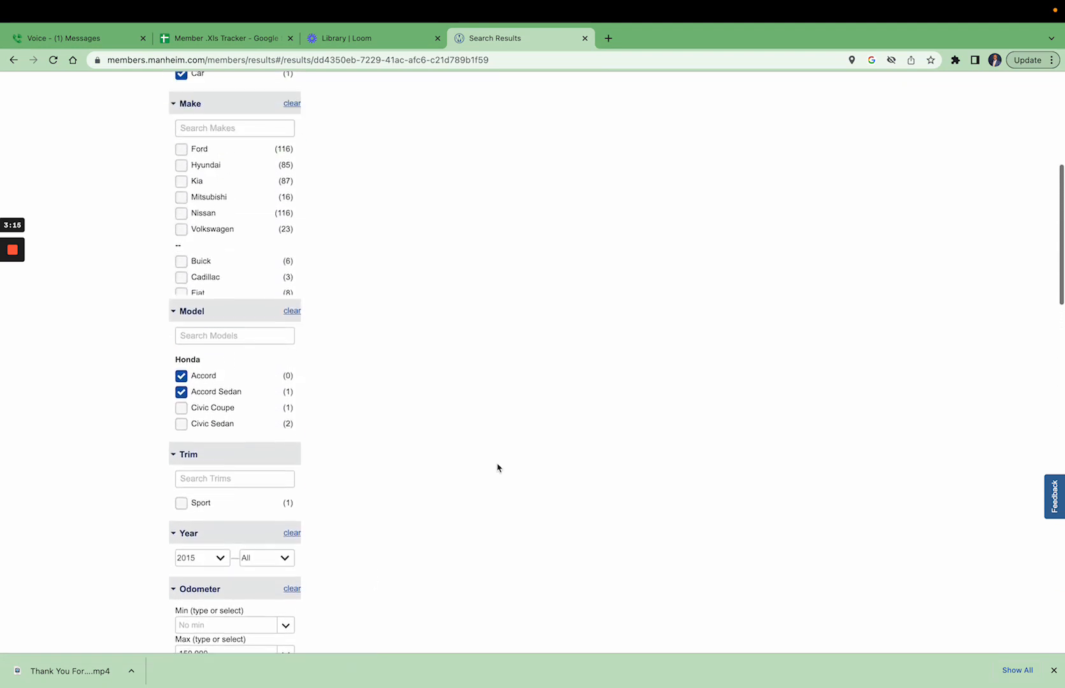
Raise the maximum bid or buy now price to $14,000 and update the results.
{"action": "scroll", "coordinate": [497, 468], "scroll_direction": "up", "scroll_amount": 2}
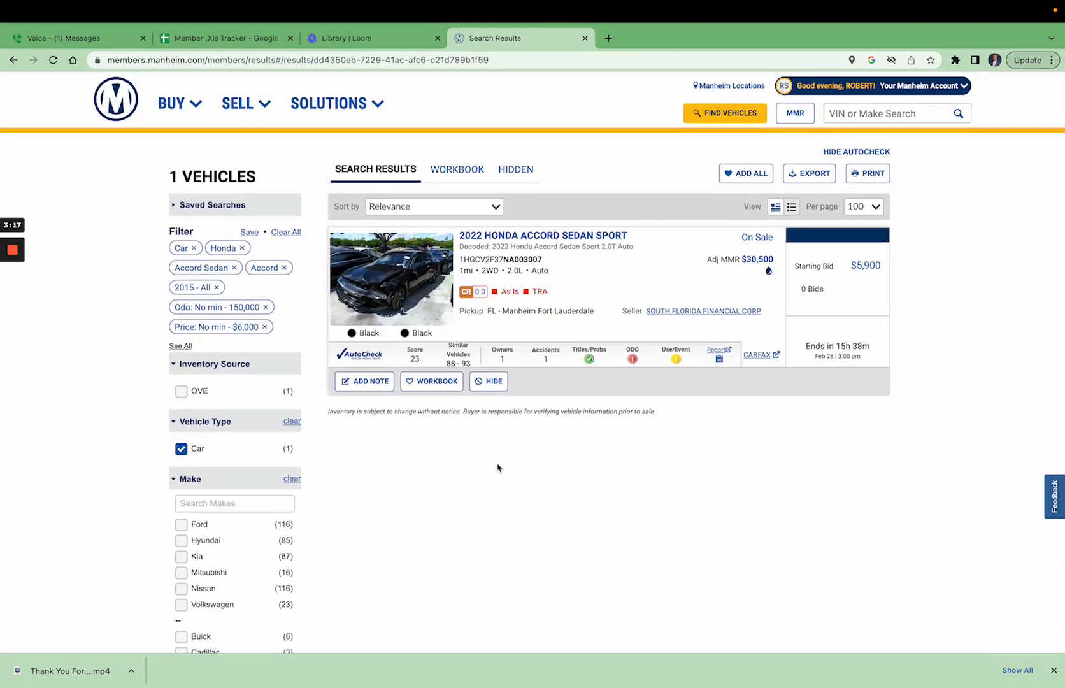
{"action": "scroll", "coordinate": [498, 468], "scroll_direction": "down", "scroll_amount": 10}
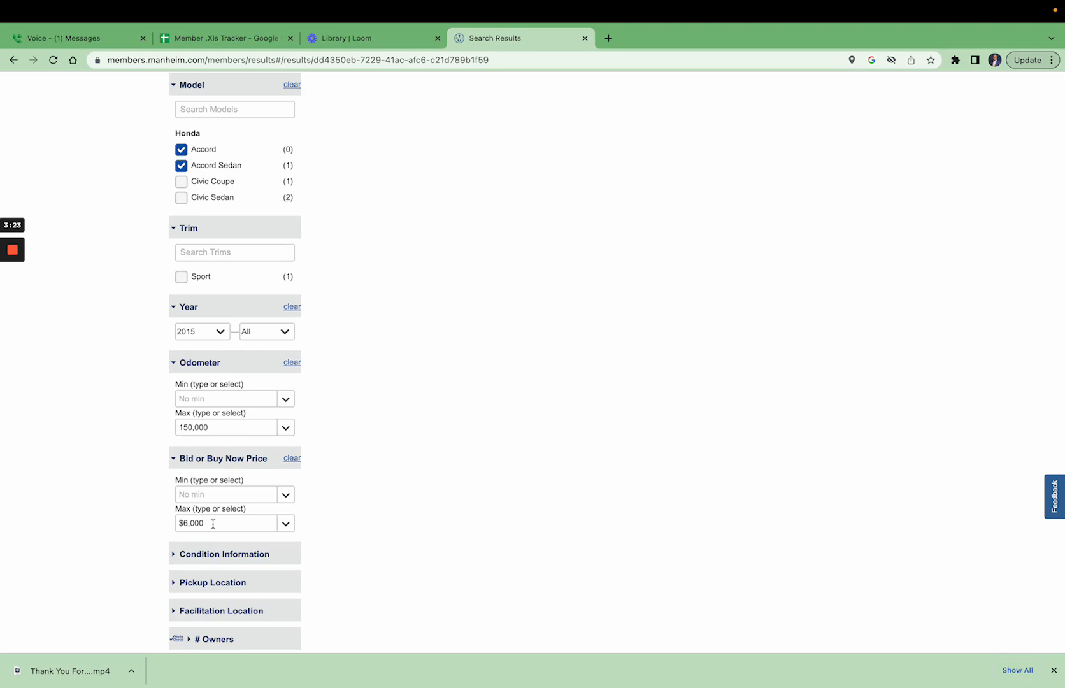
{"action": "left_click", "coordinate": [286, 526]}
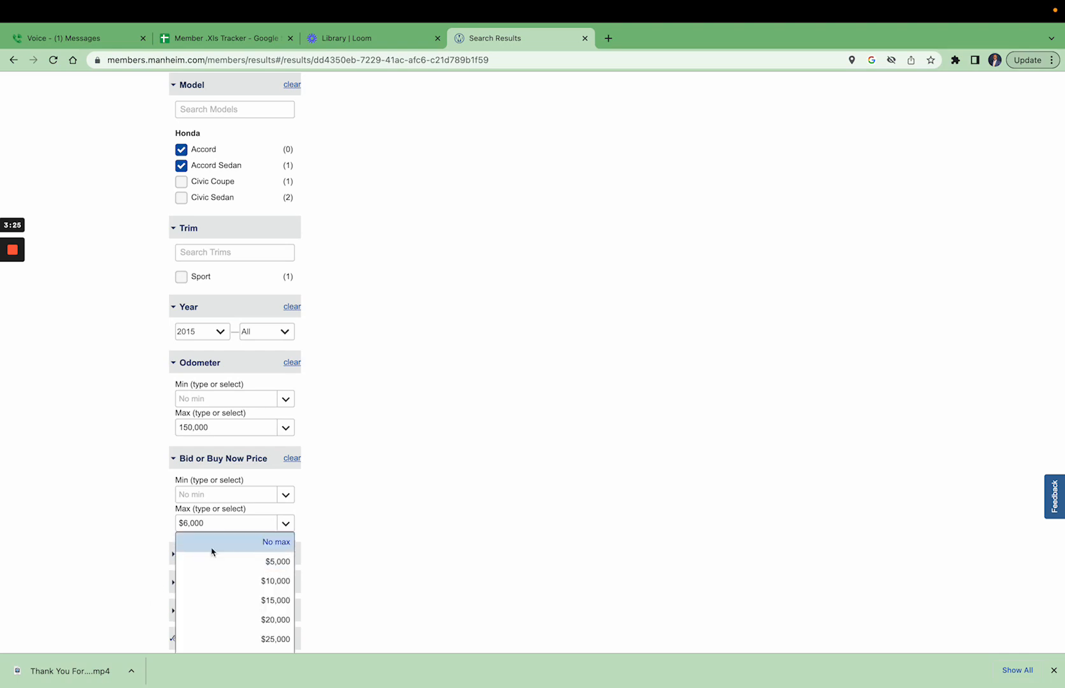
{"action": "double_click", "coordinate": [185, 522]}
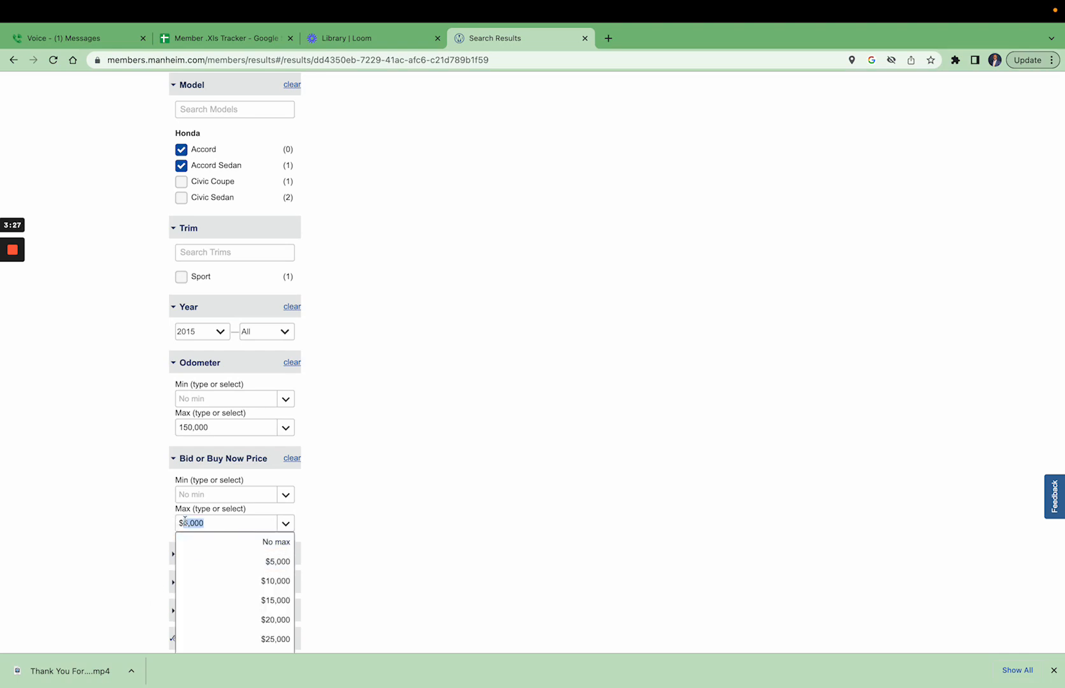
{"action": "type", "text": "14"}
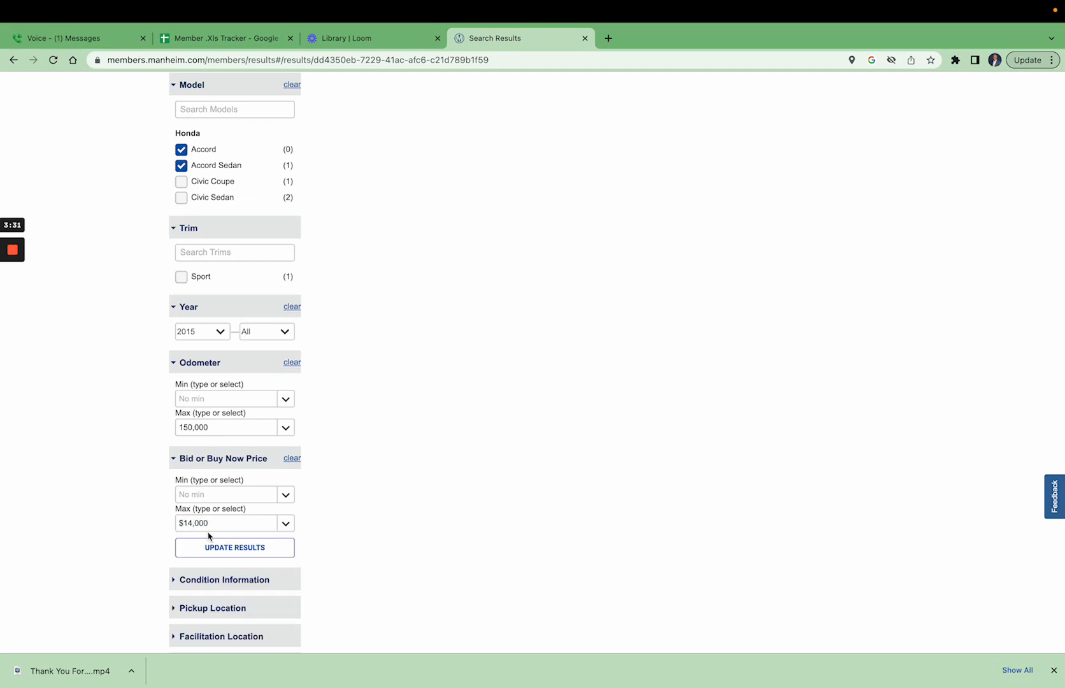
{"action": "left_click", "coordinate": [210, 546]}
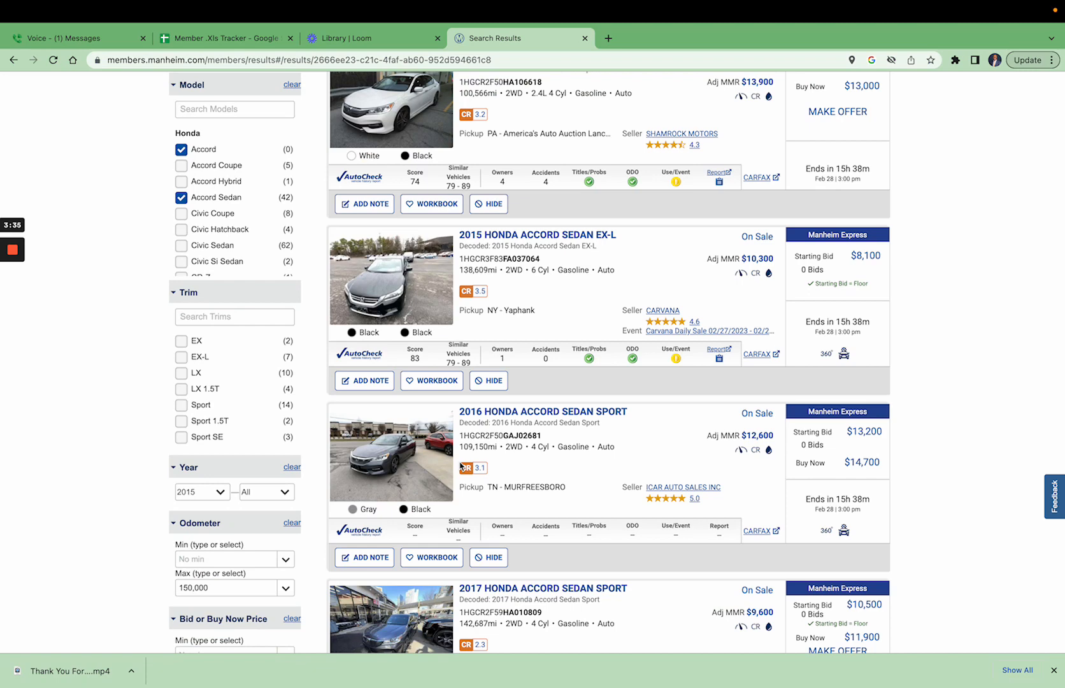
Examine the filtered Accord Sedan listings, comparing their mileage, condition grades, adjusted MMR, prices, owners and accident history.
{"action": "scroll", "coordinate": [548, 397], "scroll_direction": "up", "scroll_amount": 3}
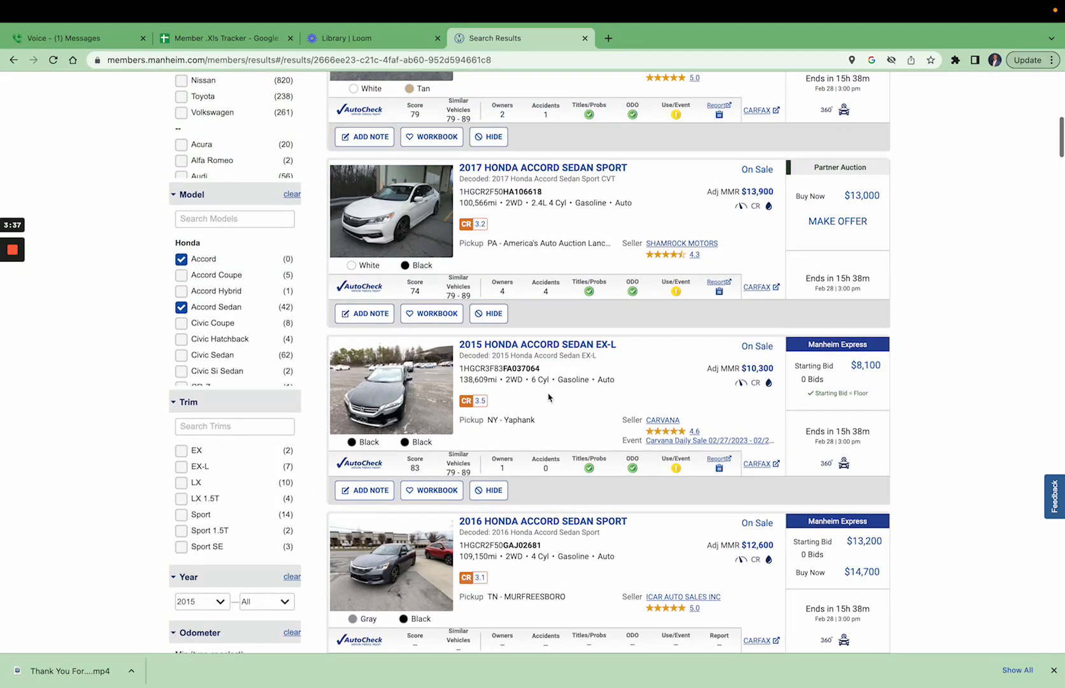
{"action": "scroll", "coordinate": [549, 397], "scroll_direction": "up", "scroll_amount": 6}
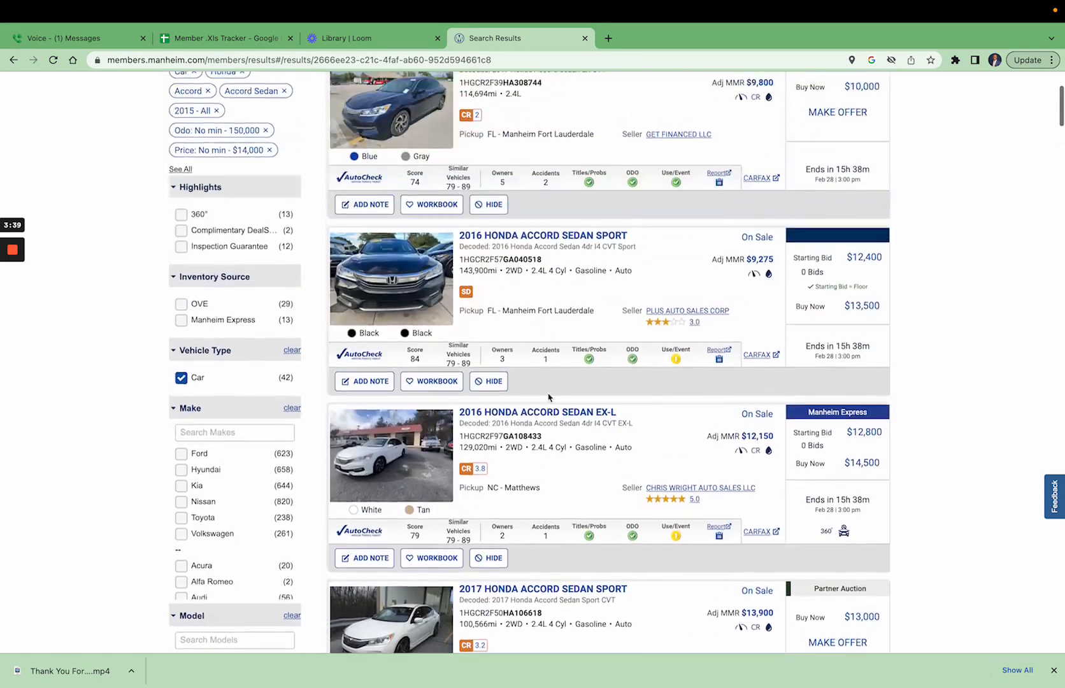
{"action": "scroll", "coordinate": [549, 398], "scroll_direction": "up", "scroll_amount": 3}
{"action": "scroll", "coordinate": [549, 398], "scroll_direction": "down", "scroll_amount": 7}
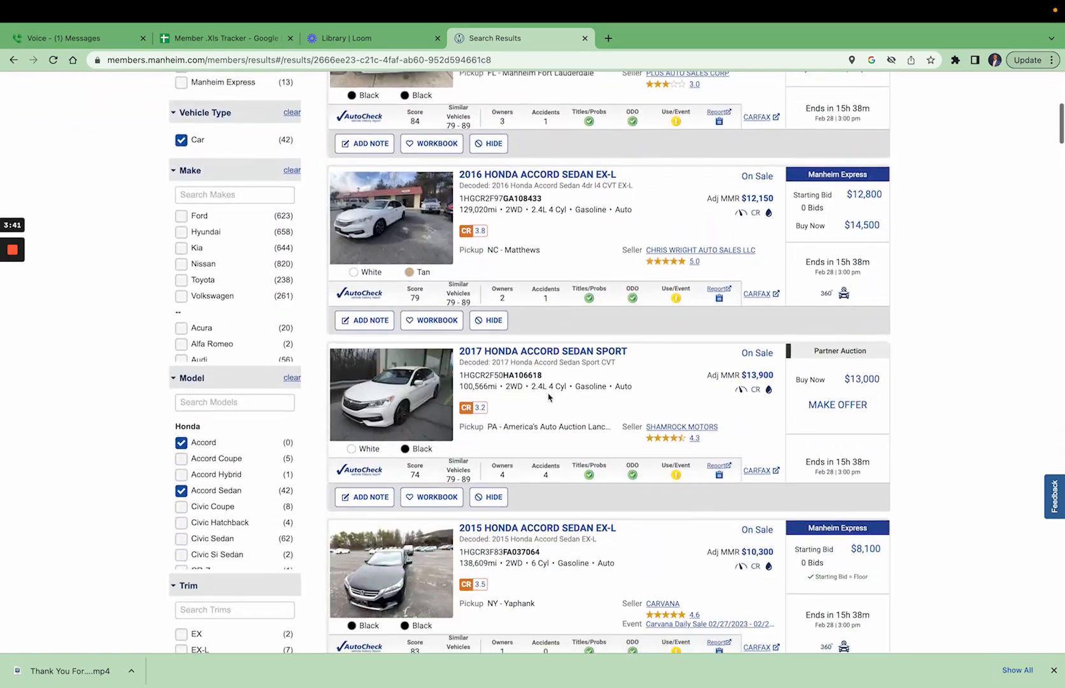
{"action": "scroll", "coordinate": [548, 397], "scroll_direction": "down", "scroll_amount": 1}
{"action": "scroll", "coordinate": [548, 398], "scroll_direction": "down", "scroll_amount": 1}
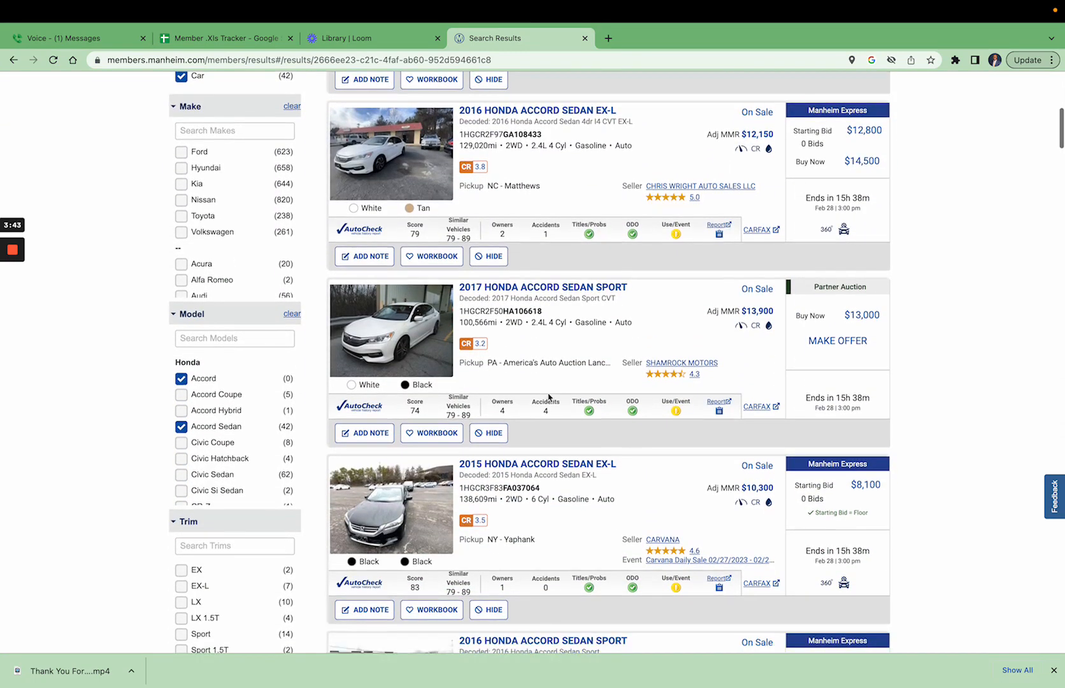
{"action": "scroll", "coordinate": [548, 397], "scroll_direction": "up", "scroll_amount": 1}
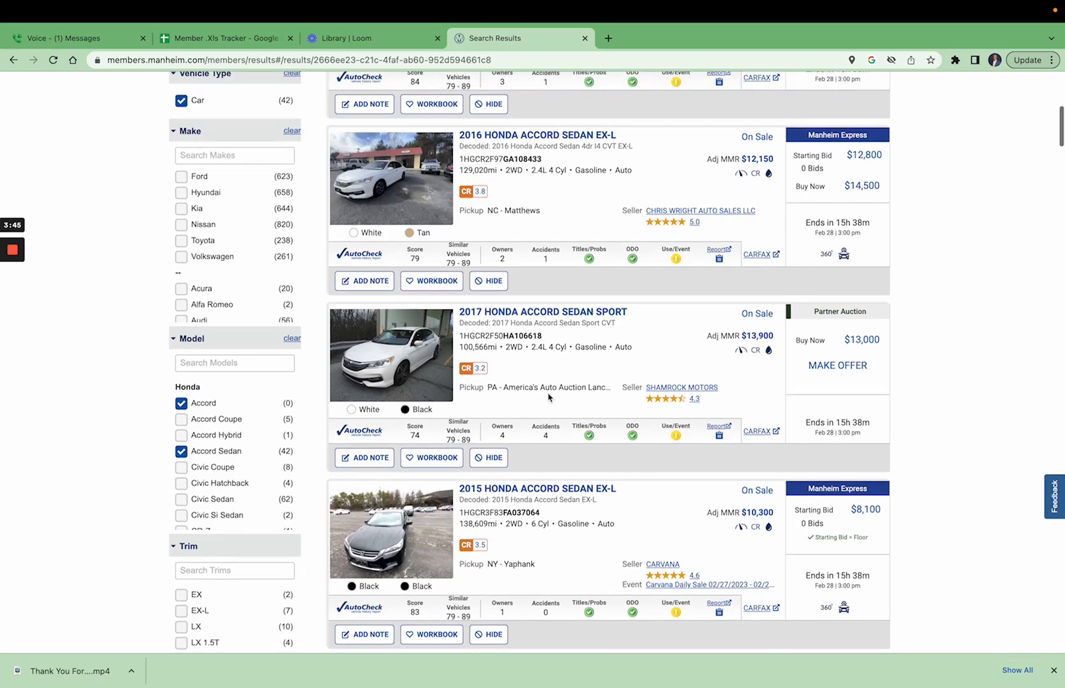
{"action": "scroll", "coordinate": [548, 398], "scroll_direction": "down", "scroll_amount": 1}
{"action": "scroll", "coordinate": [549, 393], "scroll_direction": "down", "scroll_amount": 6}
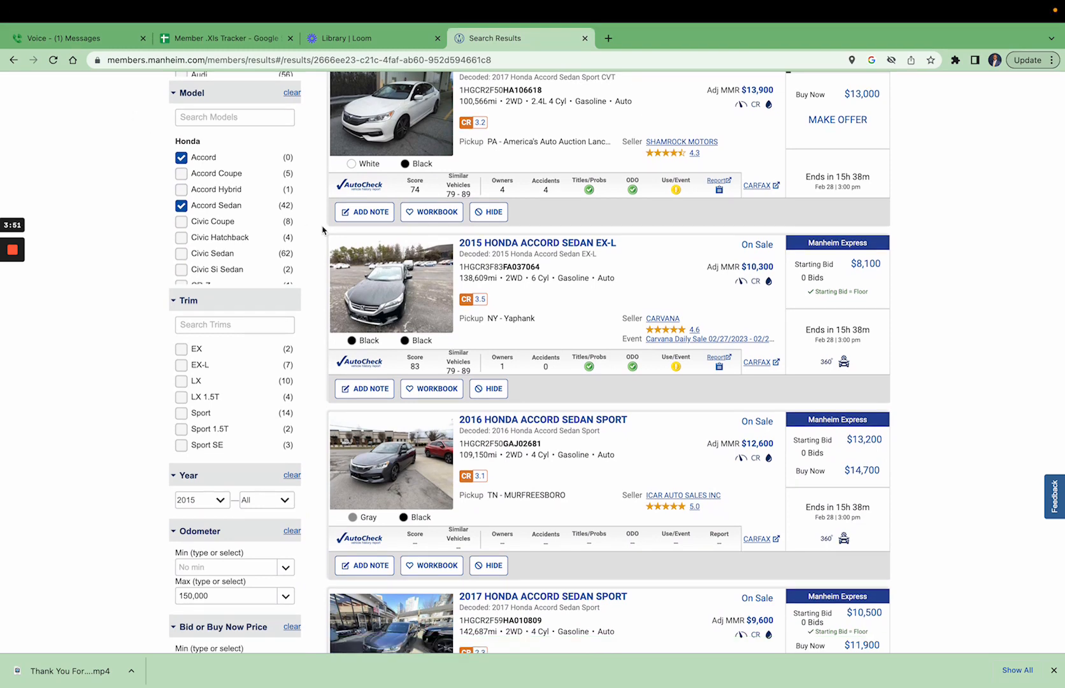
{"action": "scroll", "coordinate": [468, 319], "scroll_direction": "down", "scroll_amount": 2}
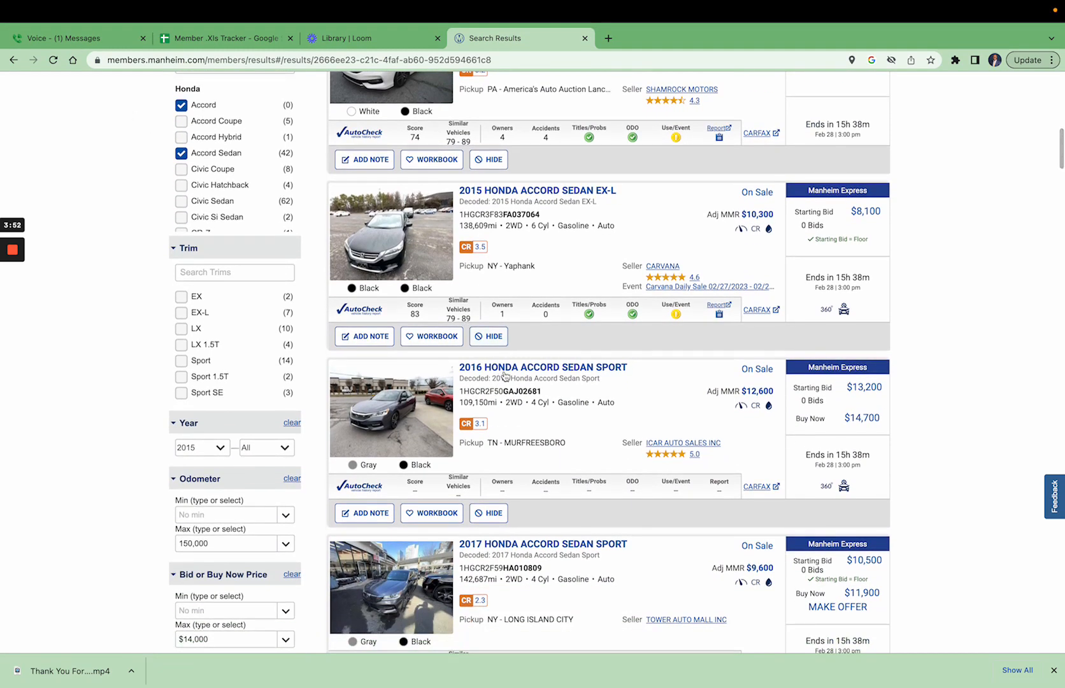
{"action": "scroll", "coordinate": [516, 389], "scroll_direction": "down", "scroll_amount": 1}
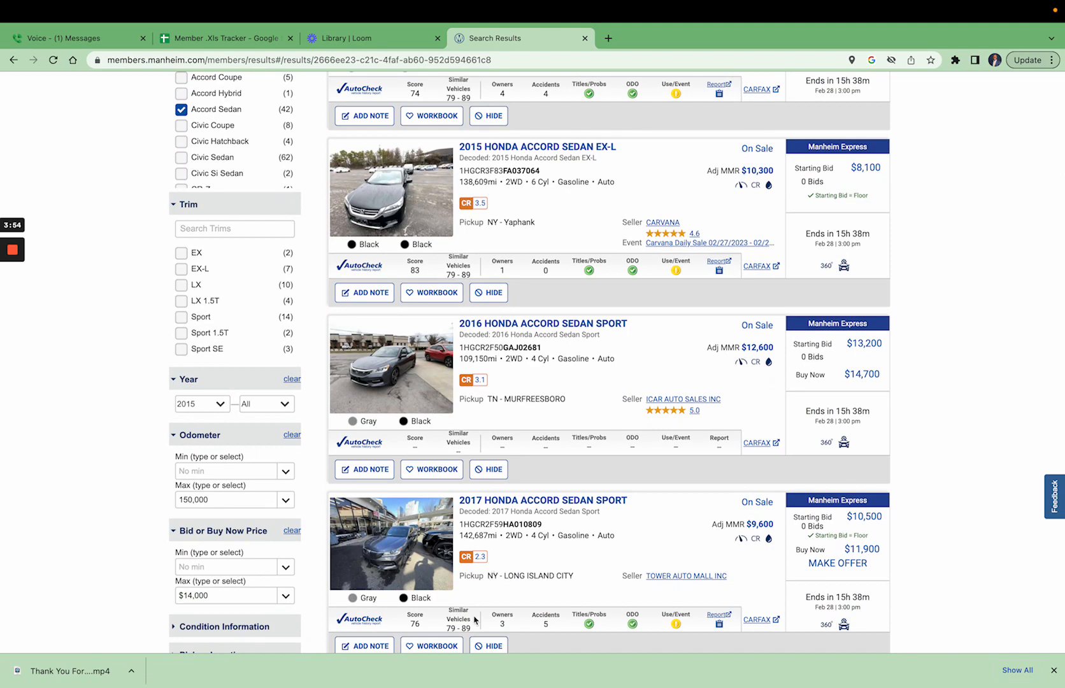
{"action": "scroll", "coordinate": [493, 589], "scroll_direction": "down", "scroll_amount": 3}
{"action": "scroll", "coordinate": [493, 590], "scroll_direction": "down", "scroll_amount": 1}
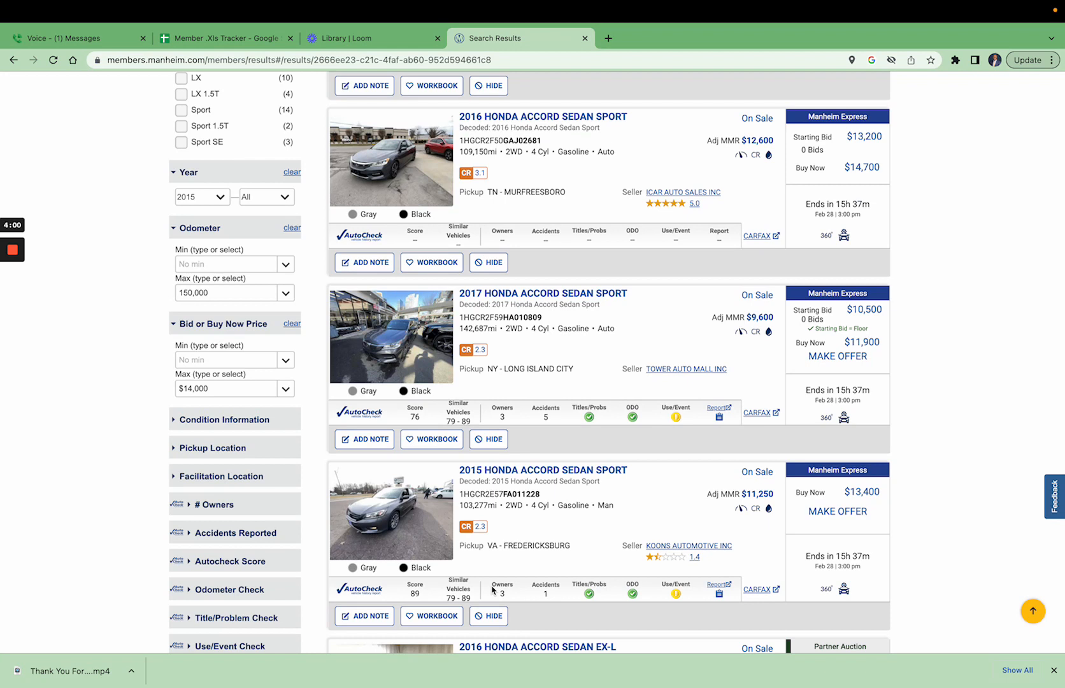
{"action": "scroll", "coordinate": [493, 589], "scroll_direction": "up", "scroll_amount": 2}
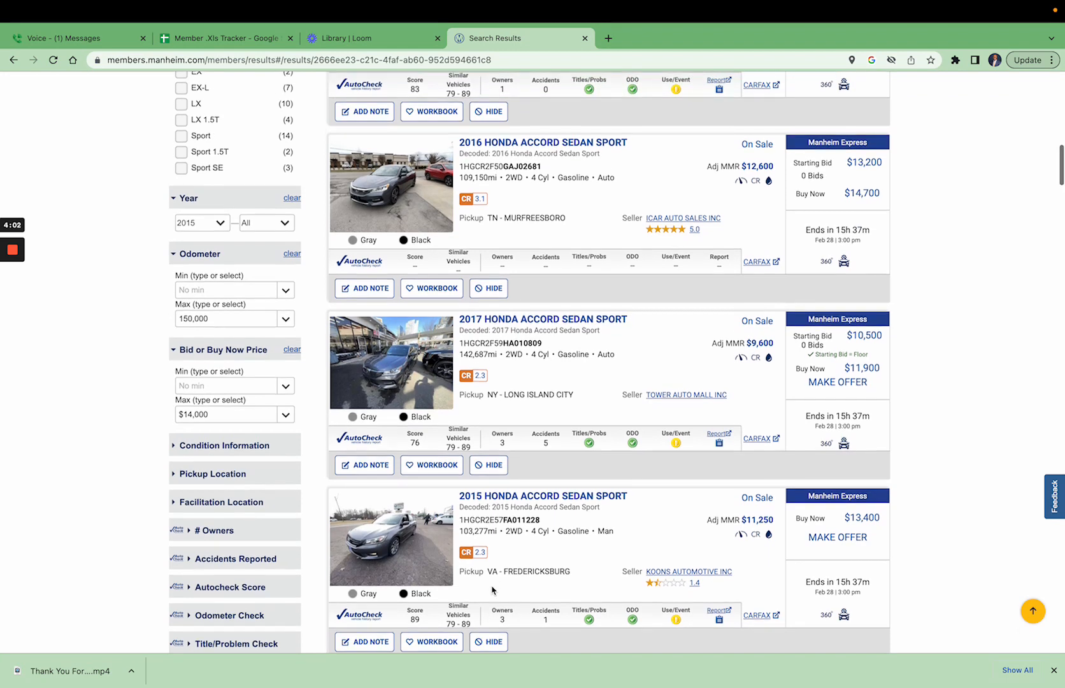
{"action": "scroll", "coordinate": [492, 588], "scroll_direction": "down", "scroll_amount": 1}
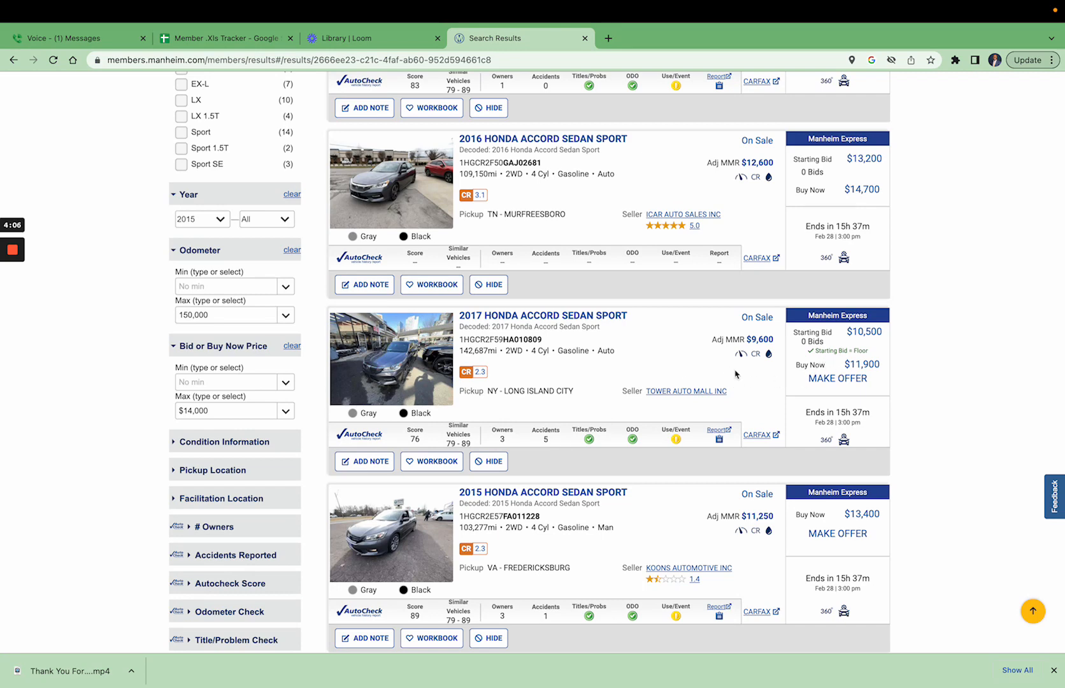
{"action": "scroll", "coordinate": [733, 374], "scroll_direction": "up", "scroll_amount": 4}
{"action": "scroll", "coordinate": [731, 373], "scroll_direction": "up", "scroll_amount": 6}
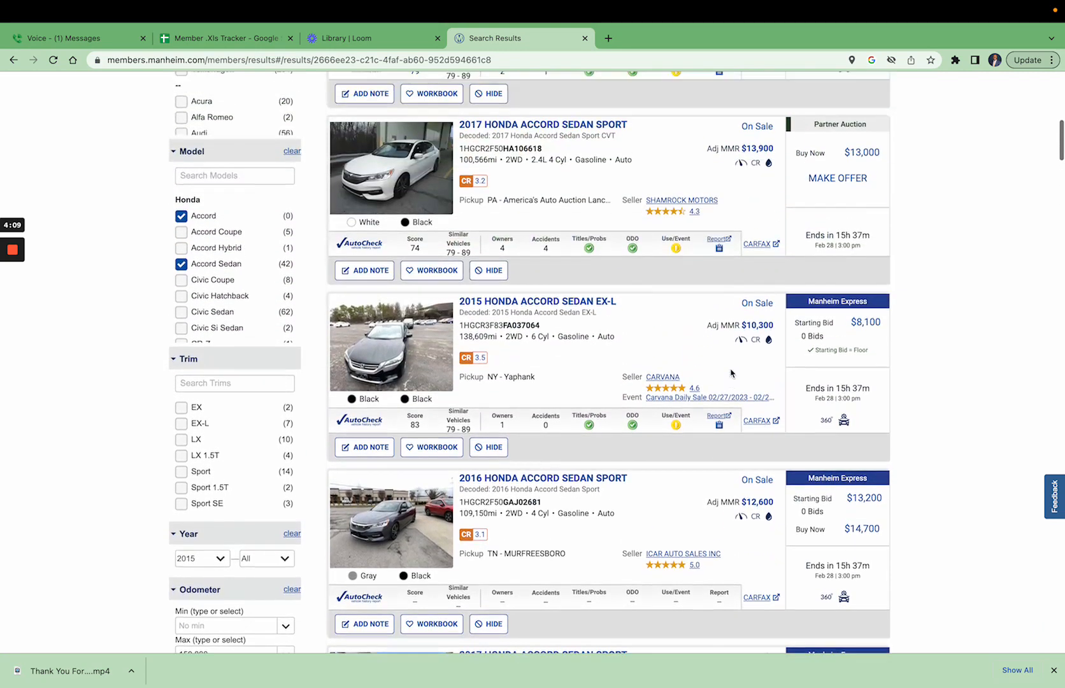
{"action": "scroll", "coordinate": [730, 373], "scroll_direction": "down", "scroll_amount": 4}
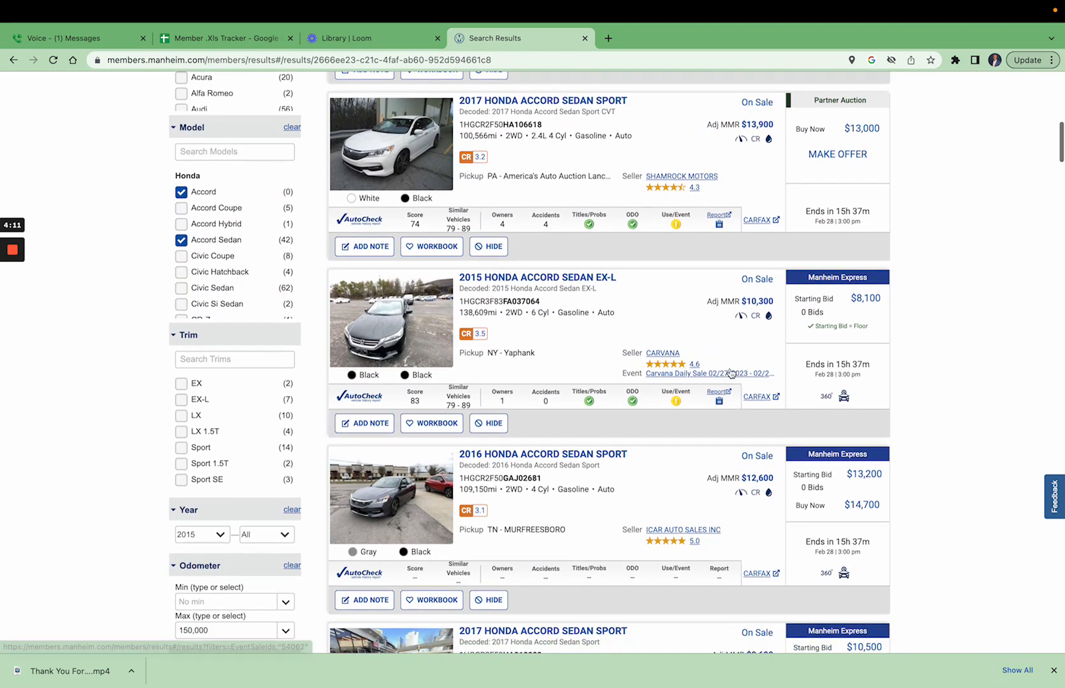
{"action": "scroll", "coordinate": [731, 372], "scroll_direction": "down", "scroll_amount": 5}
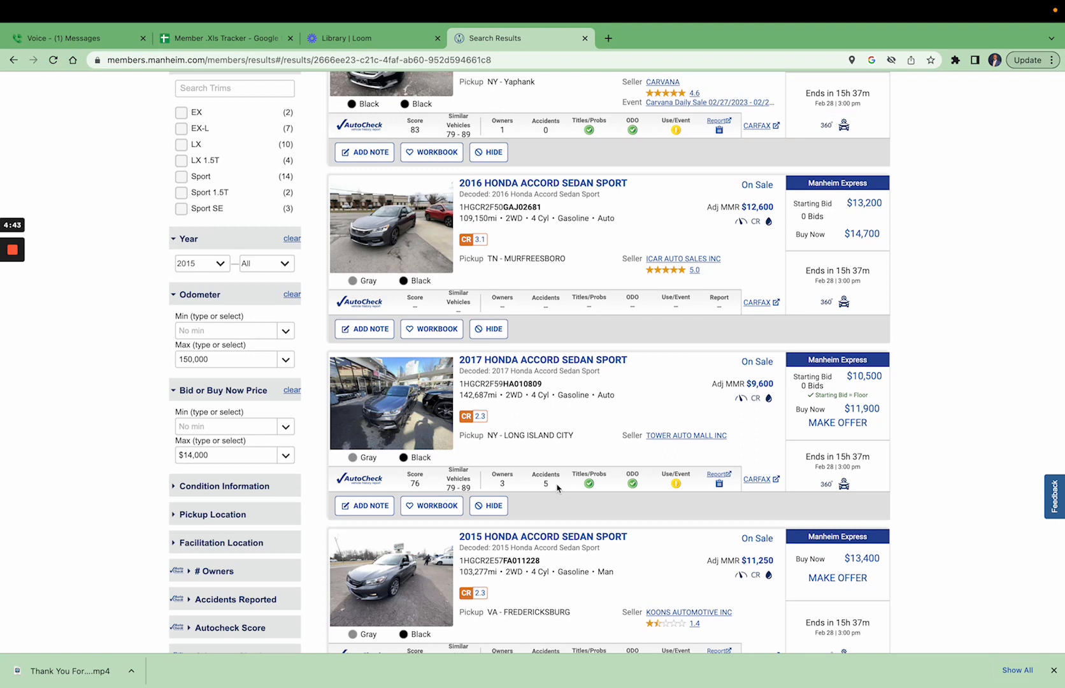
Check the accident count and pickup location of the 2017 Honda Accord Sedan Sport in Long Island City.
{"action": "scroll", "coordinate": [558, 488], "scroll_direction": "up", "scroll_amount": 1}
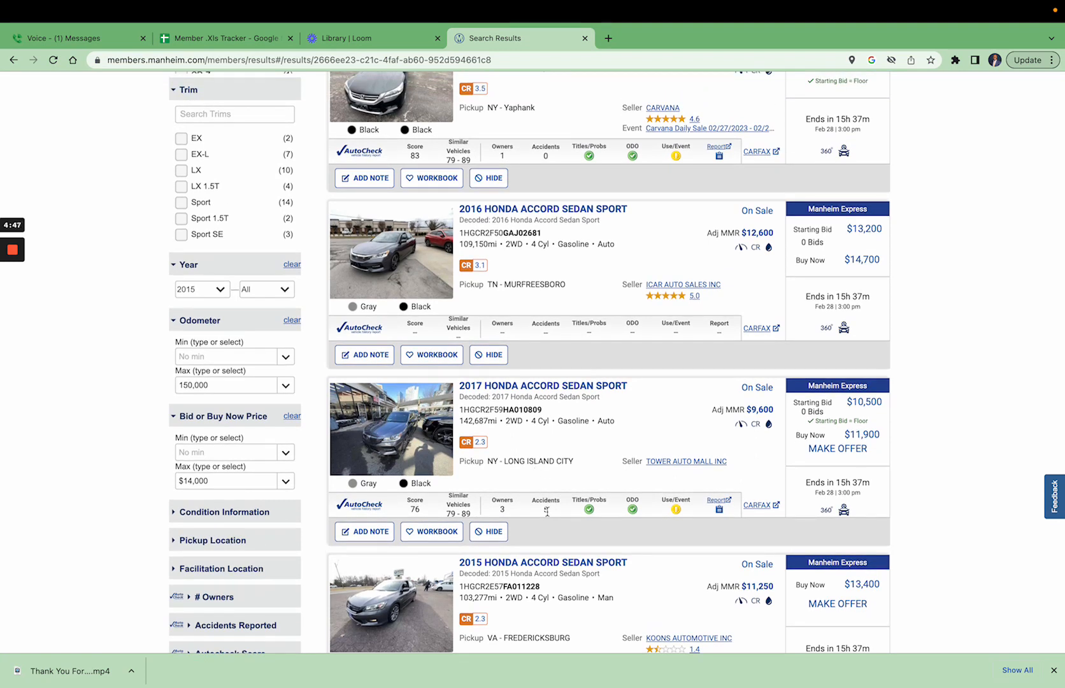
{"action": "double_click", "coordinate": [539, 498]}
{"action": "scroll", "coordinate": [538, 489], "scroll_direction": "down", "scroll_amount": 1}
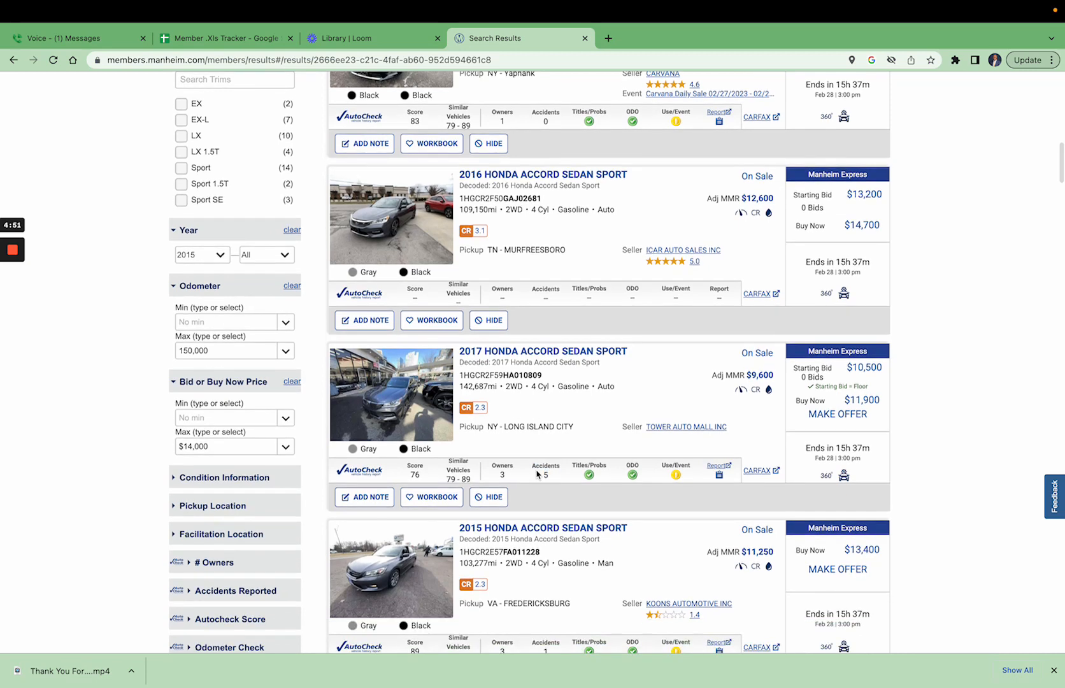
{"action": "triple_click", "coordinate": [485, 427]}
{"action": "left_click", "coordinate": [488, 429]}
{"action": "left_click_drag", "start_coordinate": [487, 430], "coordinate": [505, 431]}
{"action": "left_click", "coordinate": [546, 474]}
{"action": "triple_click", "coordinate": [491, 426]}
{"action": "left_click", "coordinate": [495, 440]}
Open the AutoCheck report for the Long Island City 2017 Accord Sedan Sport and review its summary and accident check.
{"action": "left_click", "coordinate": [347, 476]}
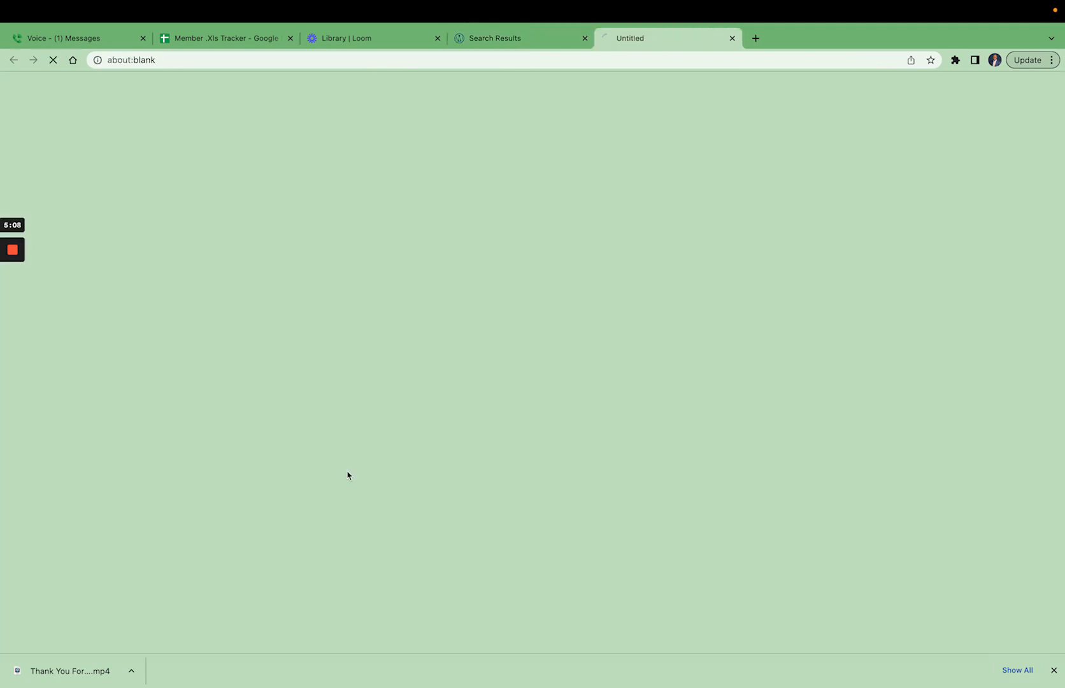
{"action": "scroll", "coordinate": [357, 425], "scroll_direction": "down", "scroll_amount": 1}
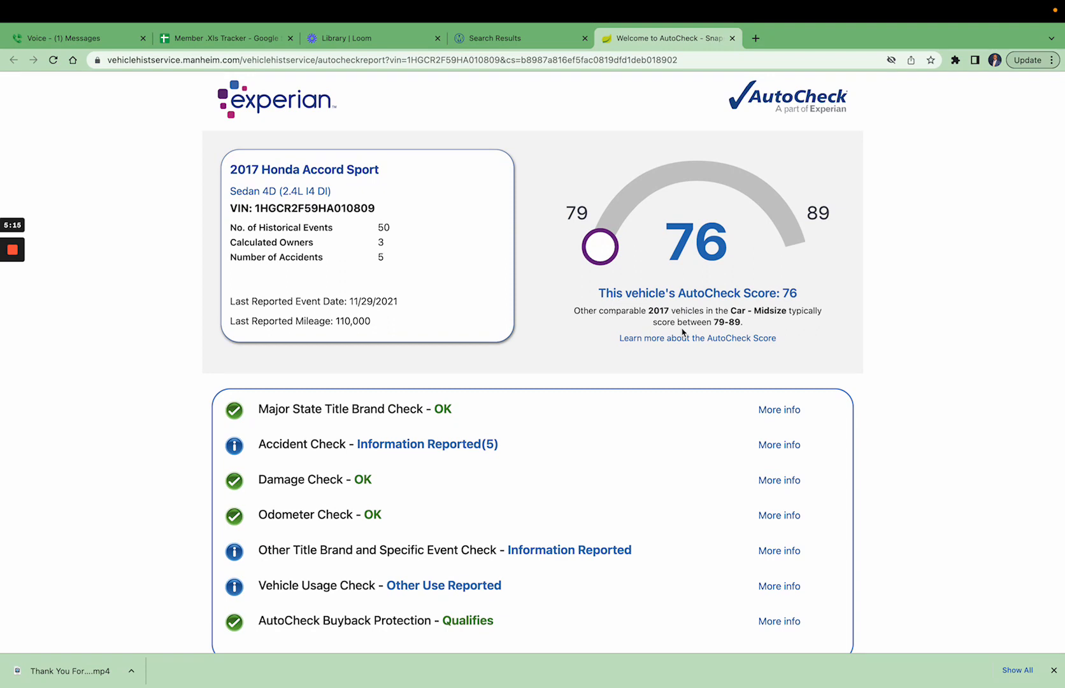
{"action": "scroll", "coordinate": [640, 306], "scroll_direction": "down", "scroll_amount": 3}
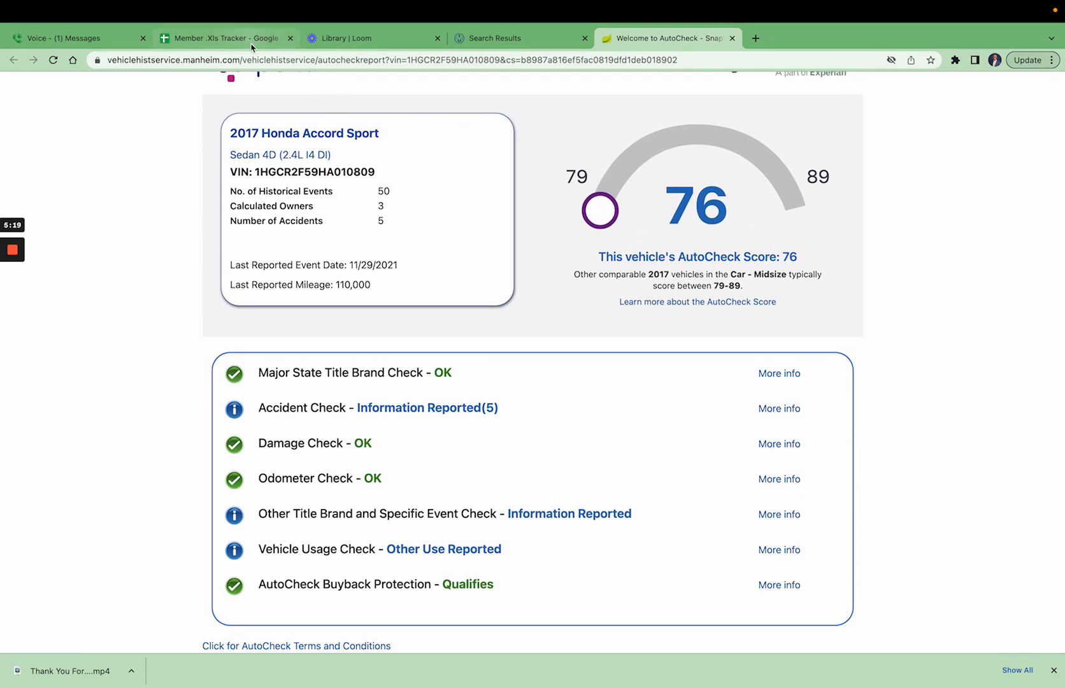
{"action": "mouse_move", "coordinate": [119, 682]}
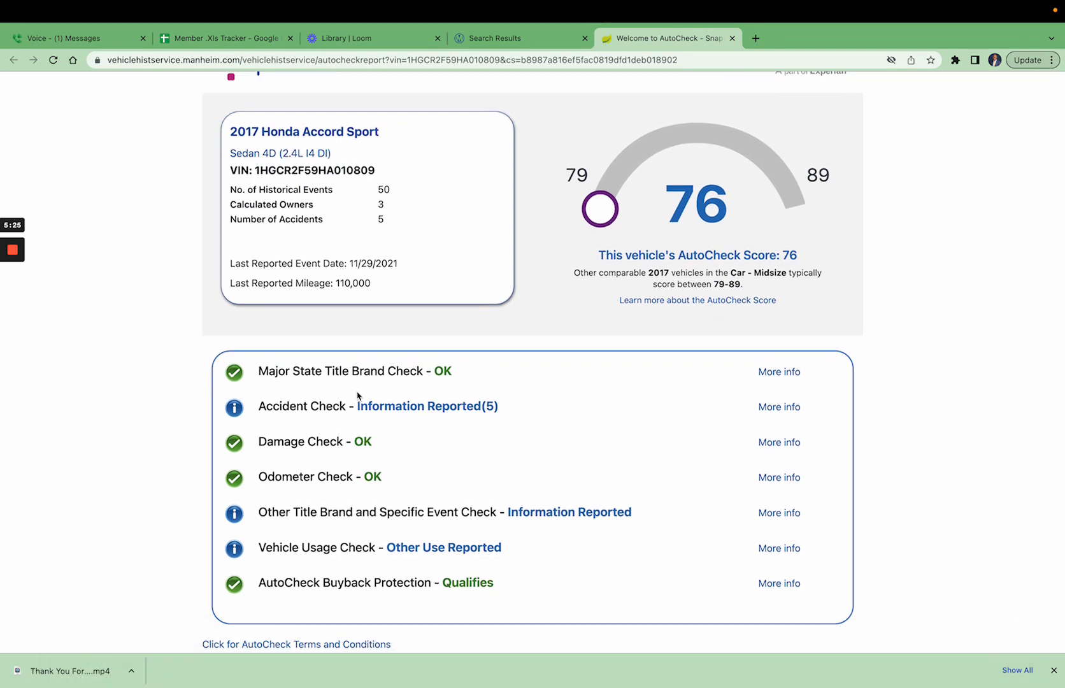
{"action": "triple_click", "coordinate": [425, 409]}
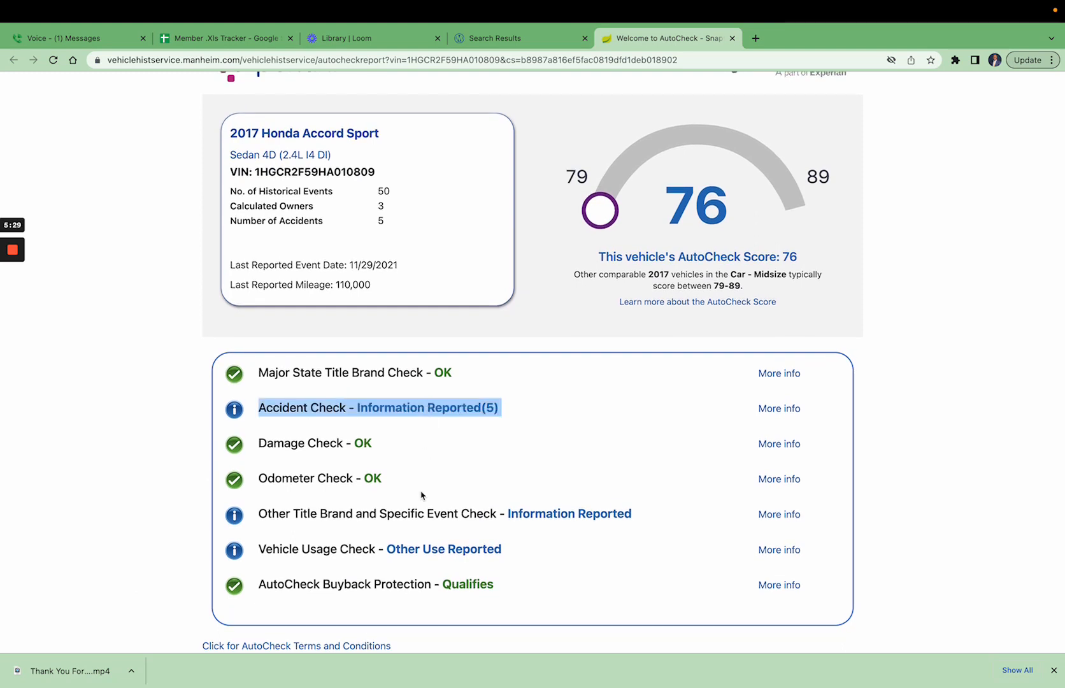
{"action": "scroll", "coordinate": [421, 495], "scroll_direction": "up", "scroll_amount": 1}
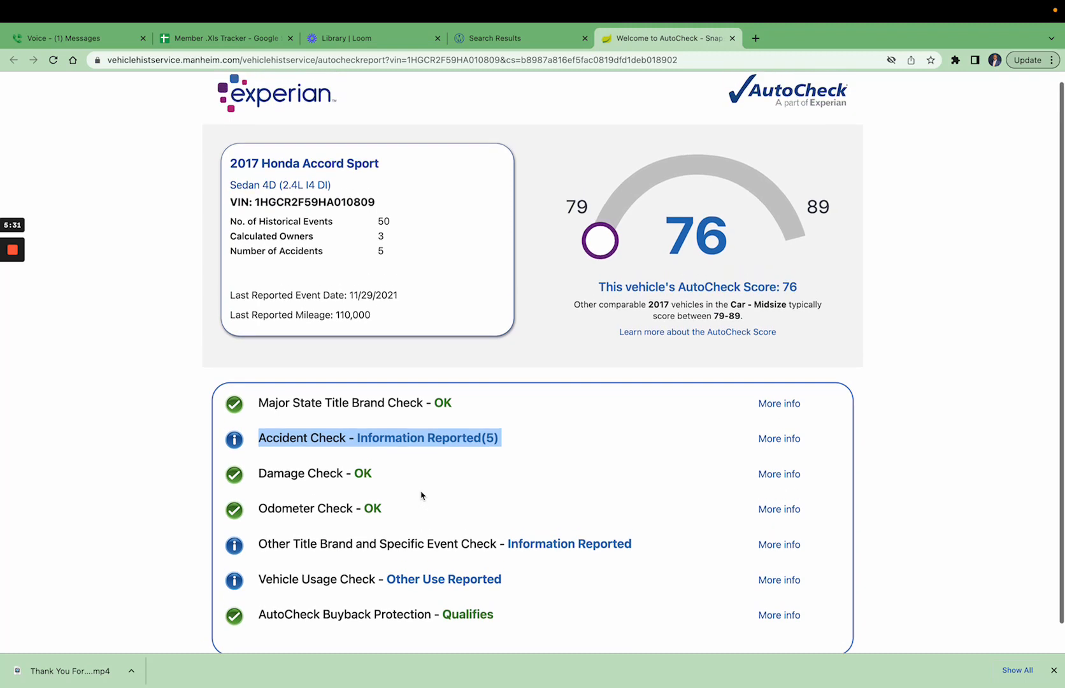
{"action": "mouse_move", "coordinate": [54, 44]}
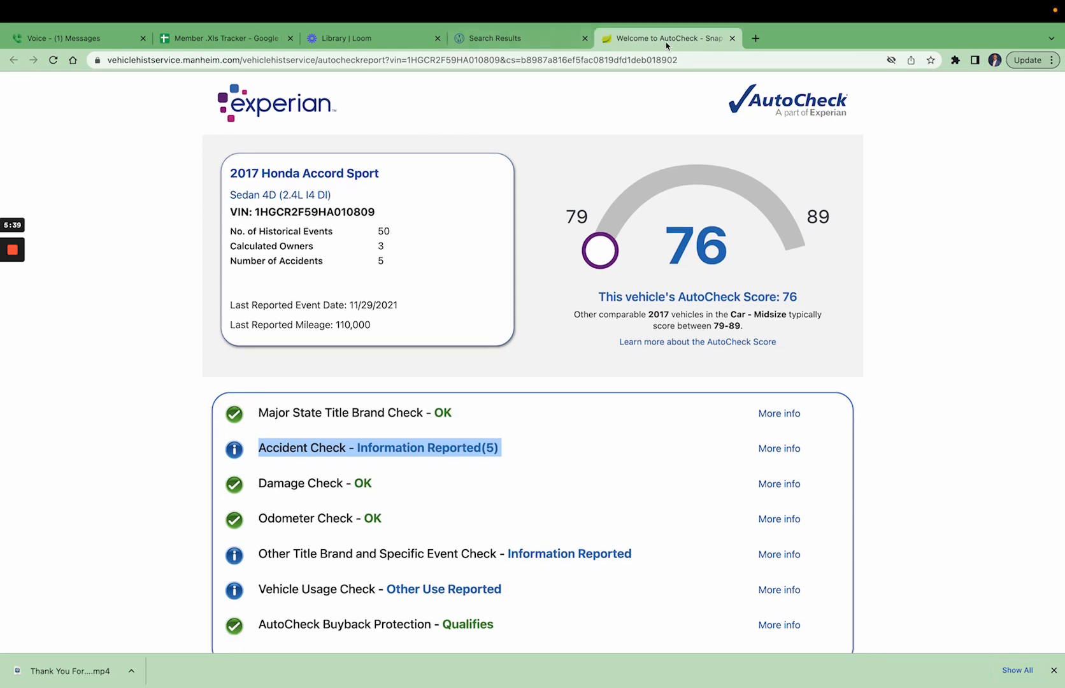
Close the AutoCheck report and review the remaining Accord Sedan listings further down the search results.
{"action": "left_click", "coordinate": [732, 38]}
{"action": "scroll", "coordinate": [648, 304], "scroll_direction": "down", "scroll_amount": 5}
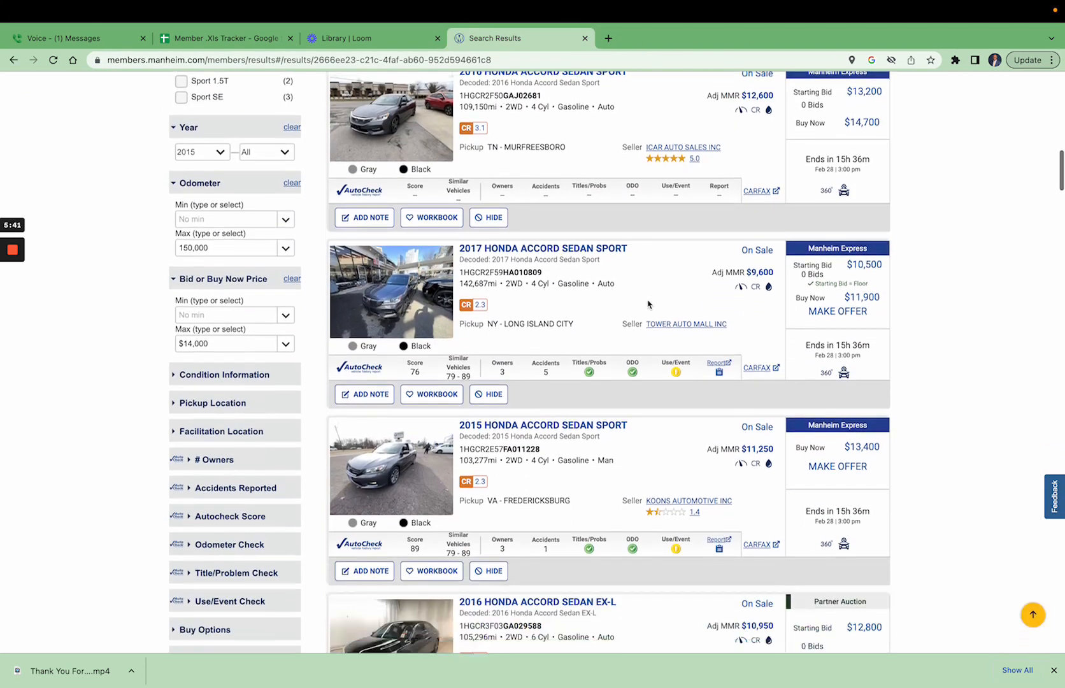
{"action": "scroll", "coordinate": [648, 304], "scroll_direction": "down", "scroll_amount": 1}
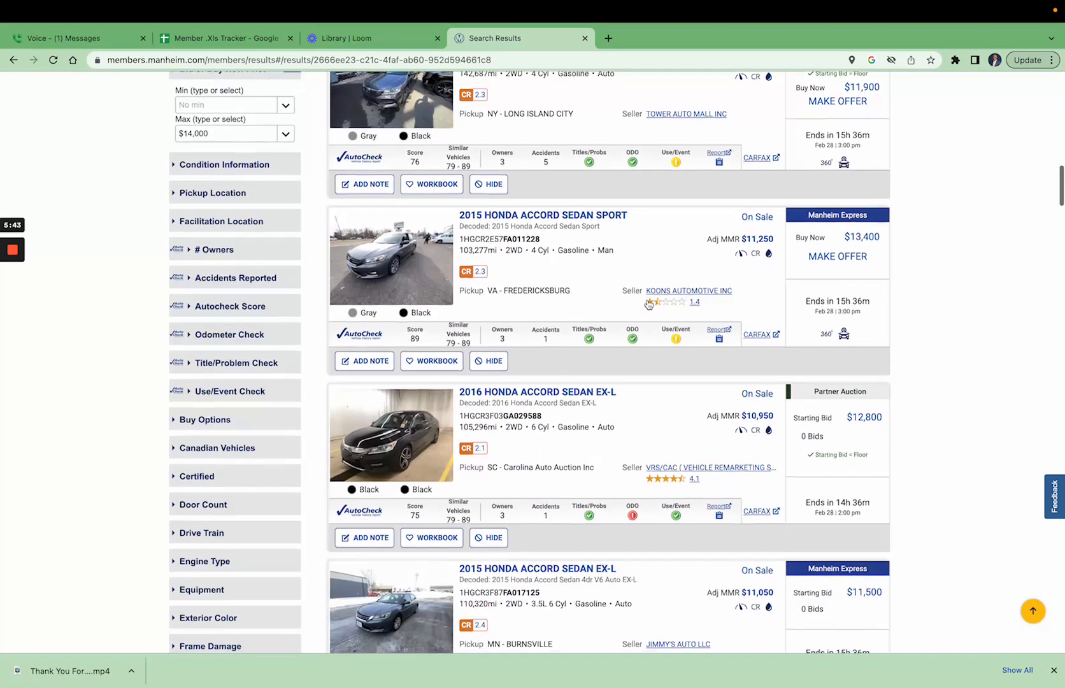
{"action": "scroll", "coordinate": [648, 304], "scroll_direction": "down", "scroll_amount": 2}
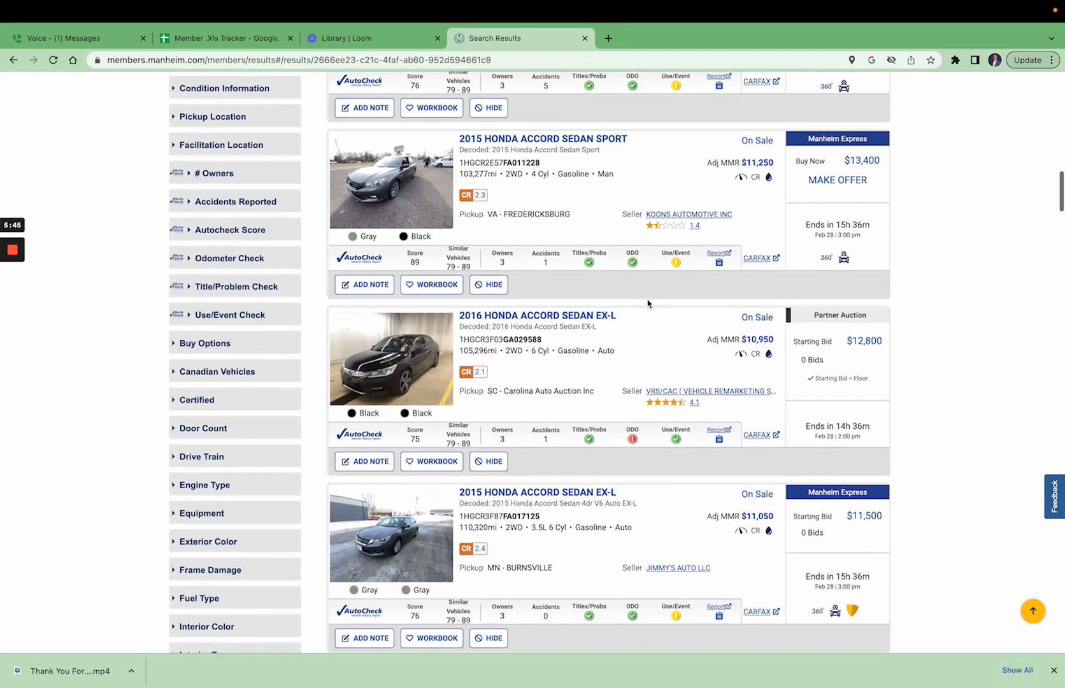
{"action": "scroll", "coordinate": [648, 304], "scroll_direction": "down", "scroll_amount": 5}
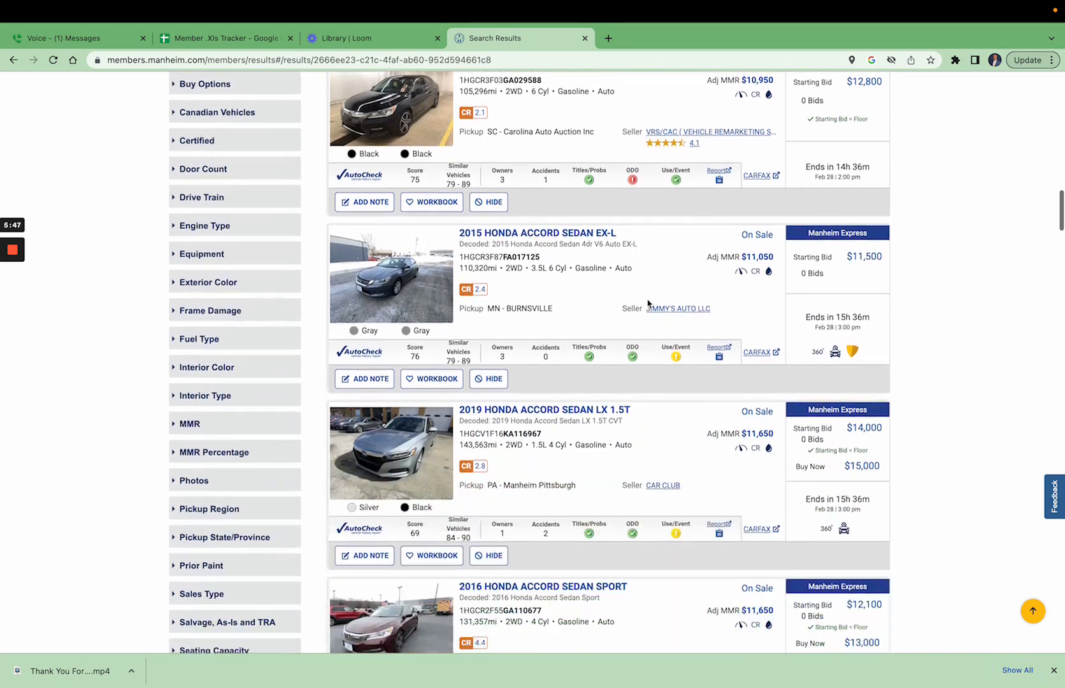
{"action": "scroll", "coordinate": [648, 304], "scroll_direction": "down", "scroll_amount": 5}
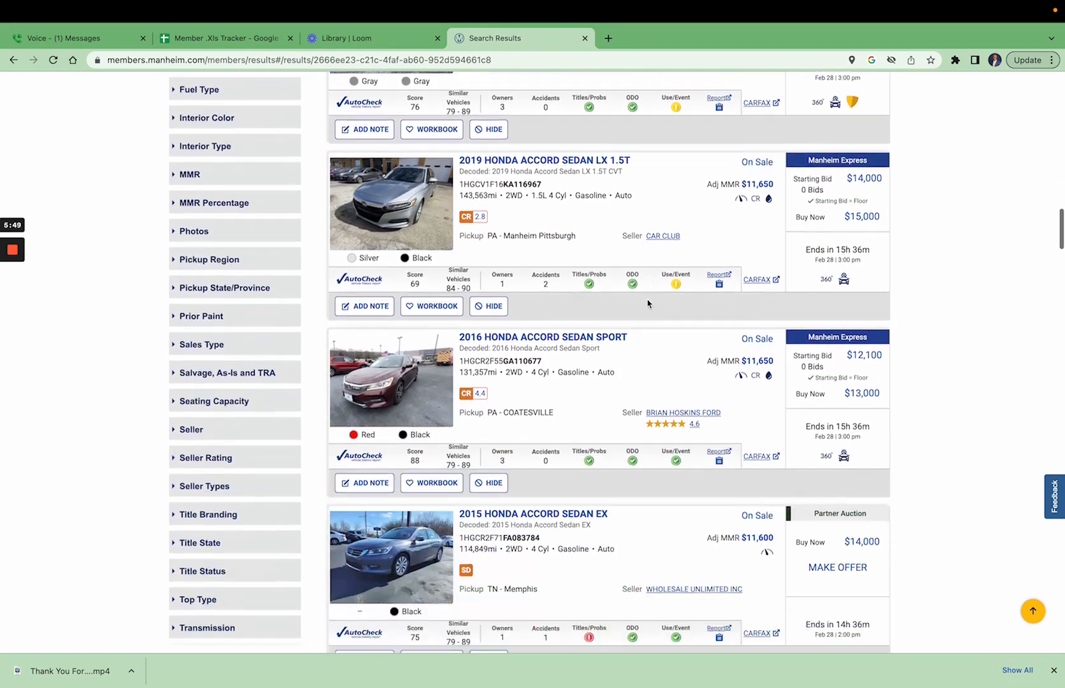
{"action": "scroll", "coordinate": [648, 304], "scroll_direction": "down", "scroll_amount": 2}
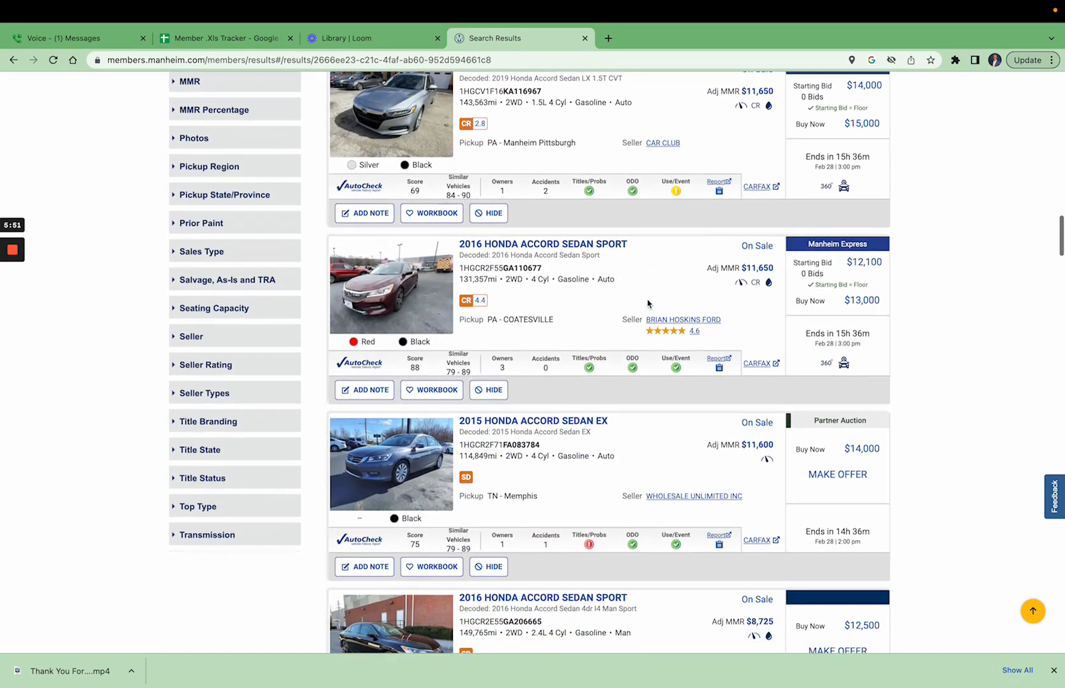
Check the pickup location and accident count of the red 2016 Honda Accord Sedan Sport in Coatesville.
{"action": "scroll", "coordinate": [647, 304], "scroll_direction": "down", "scroll_amount": 2}
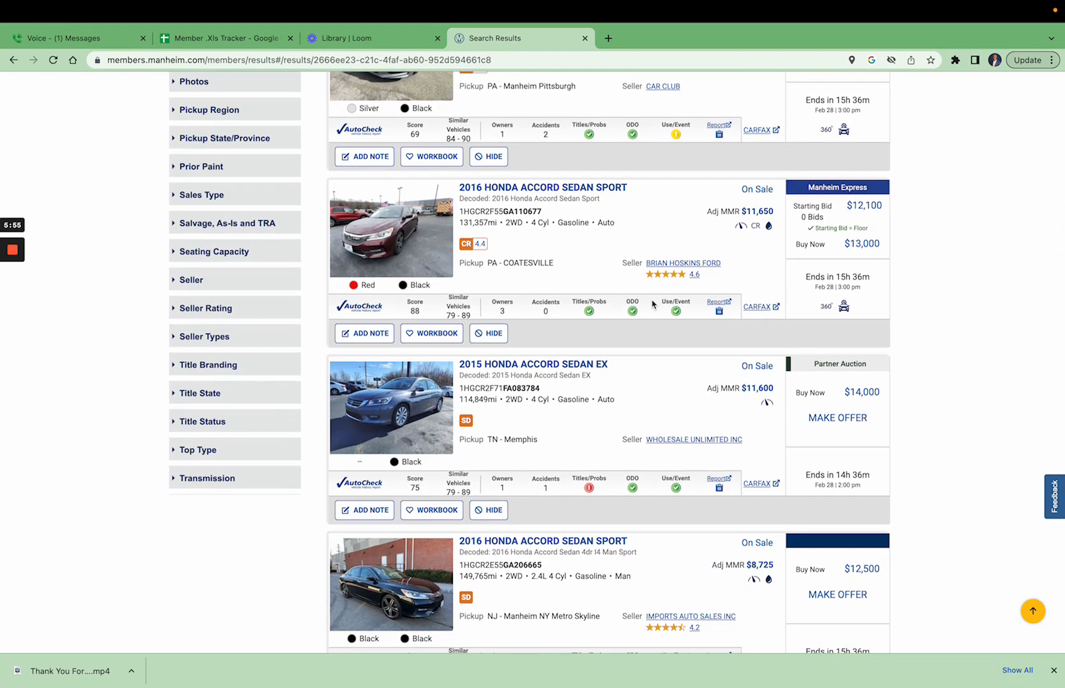
{"action": "mouse_move", "coordinate": [3, 5]}
{"action": "double_click", "coordinate": [502, 268]}
{"action": "triple_click", "coordinate": [490, 265]}
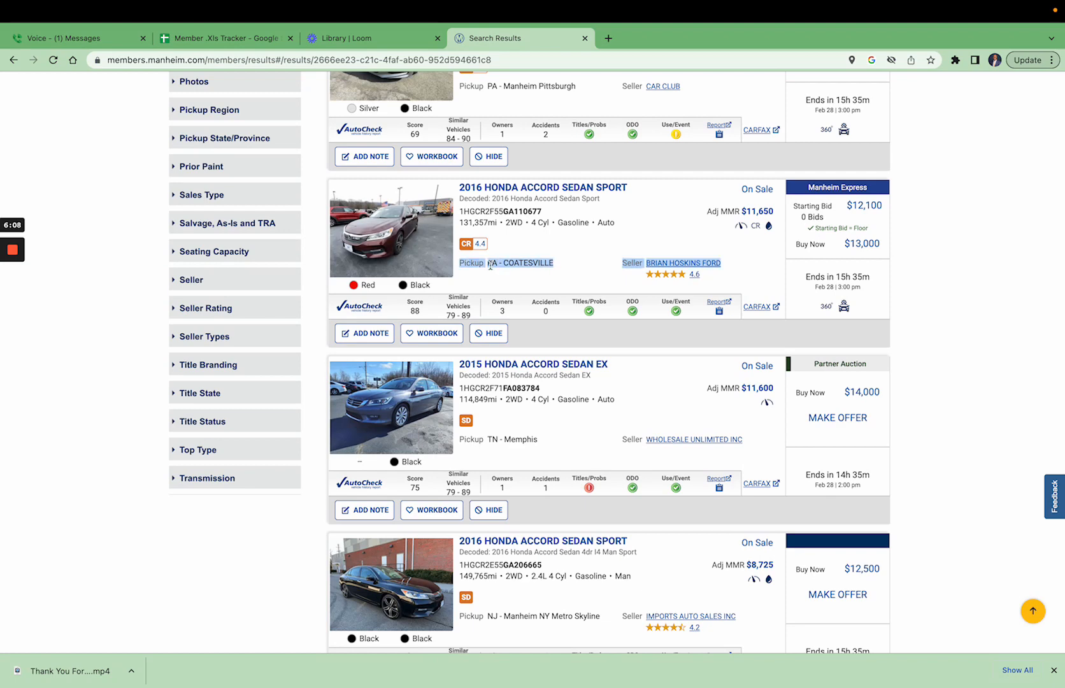
{"action": "left_click", "coordinate": [492, 272]}
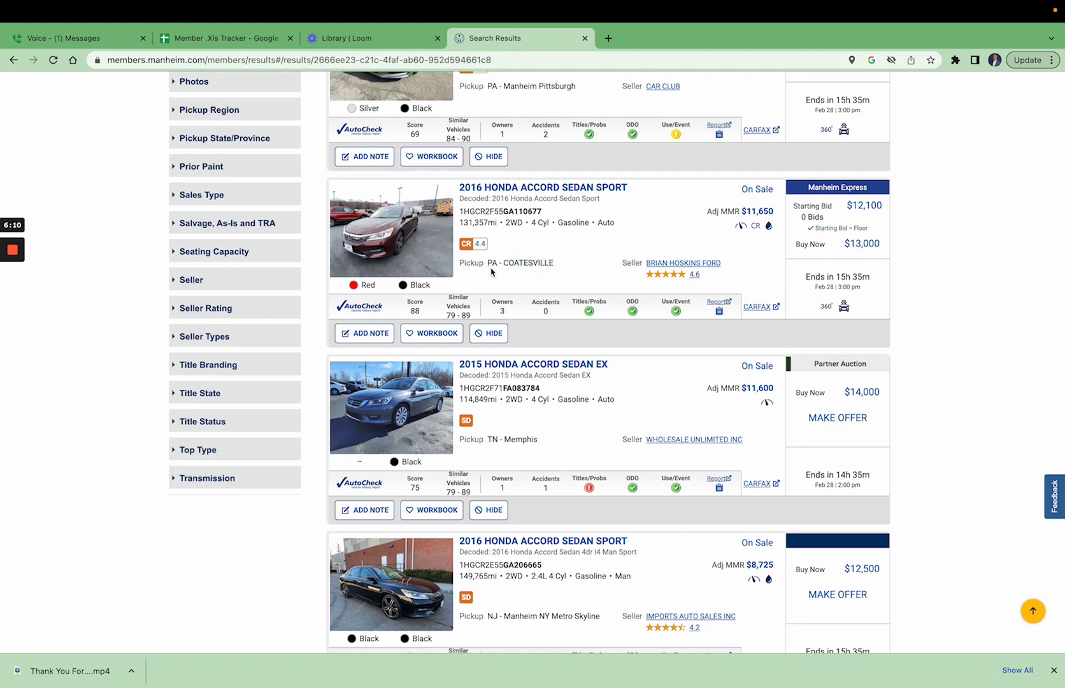
Open the AutoCheck report for the Coatesville 2016 Accord Sedan Sport and review its vehicle summary and history checks.
{"action": "left_click", "coordinate": [377, 313]}
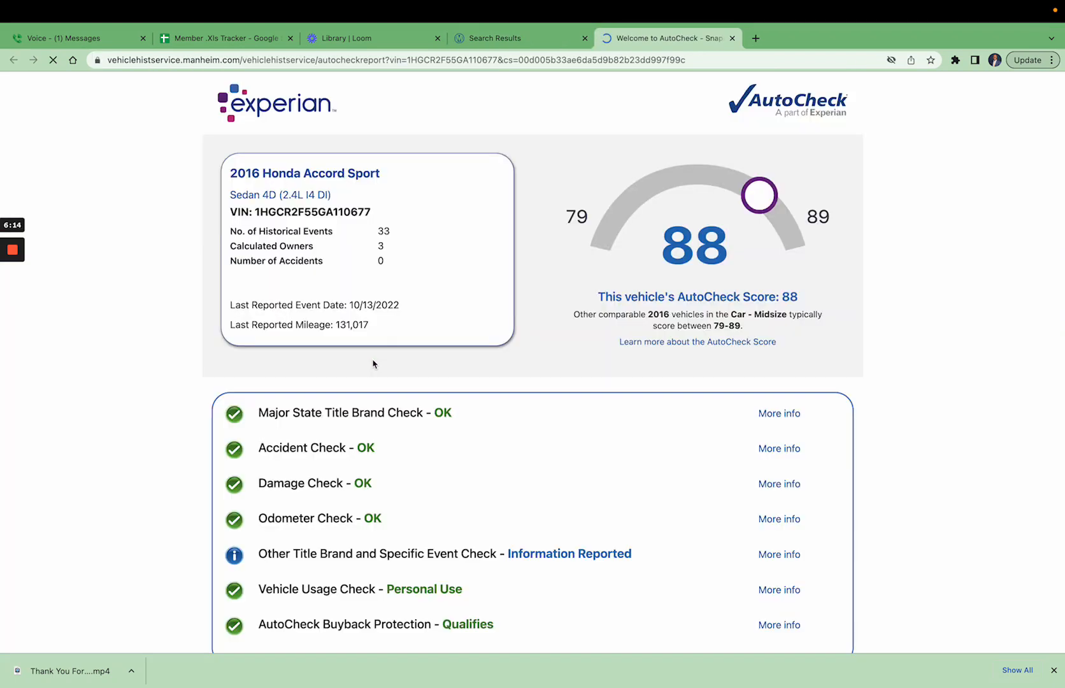
{"action": "scroll", "coordinate": [373, 362], "scroll_direction": "down", "scroll_amount": 1}
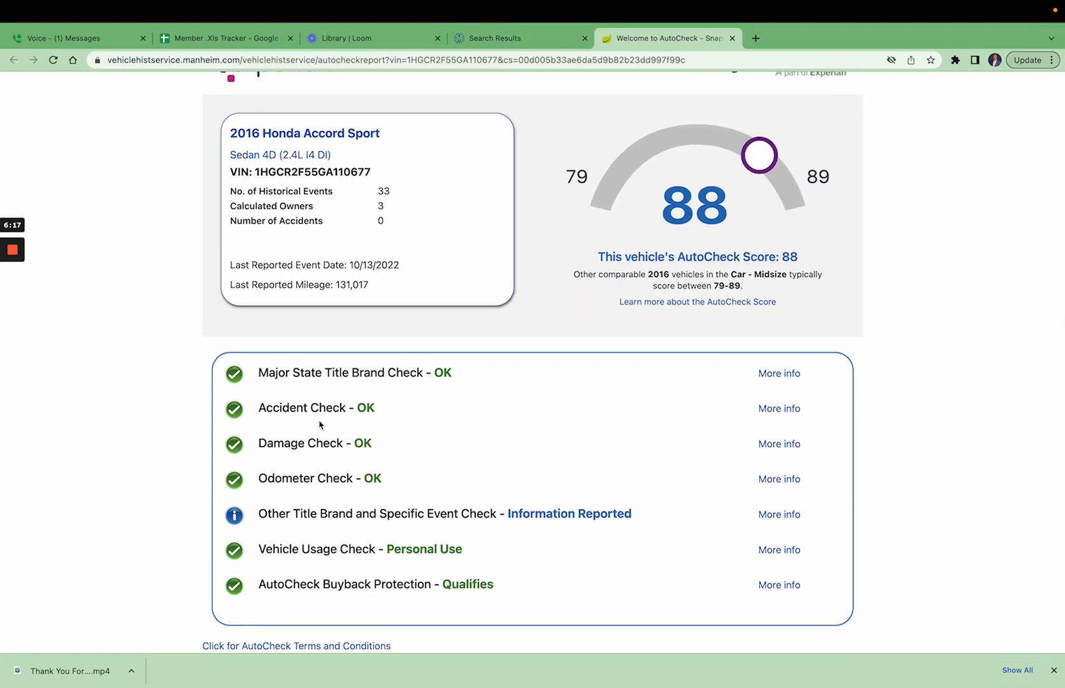
{"action": "scroll", "coordinate": [321, 498], "scroll_direction": "up", "scroll_amount": 2}
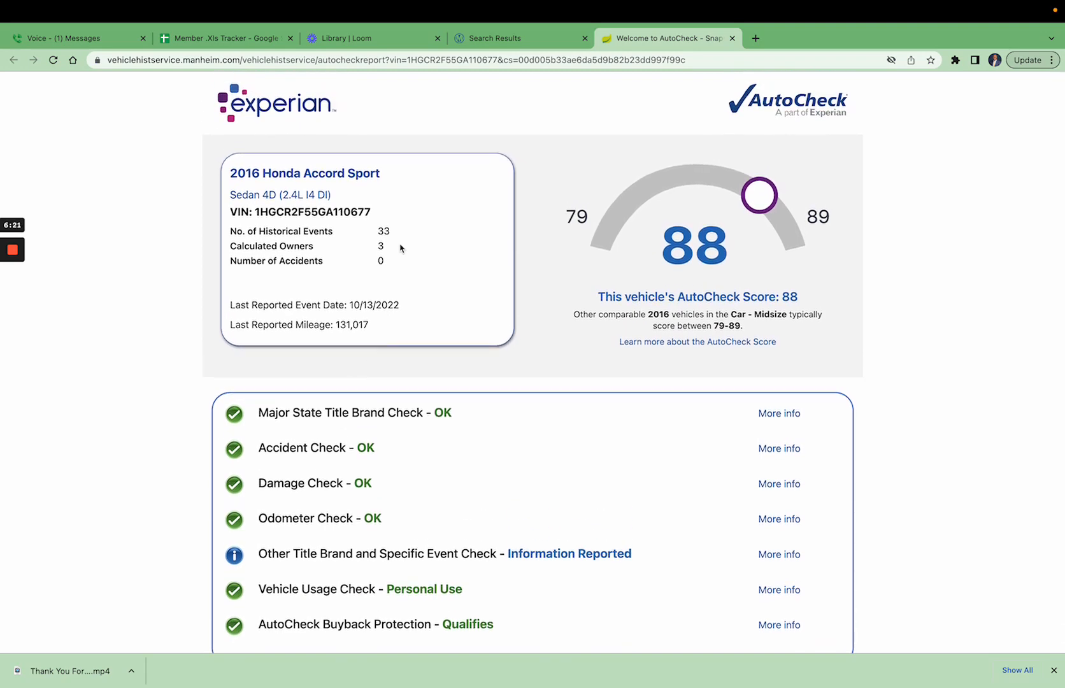
Return to the search results and open the Memphis 2015 Honda Accord Sedan EX listing with its photos in full screen.
{"action": "left_click", "coordinate": [500, 44]}
{"action": "scroll", "coordinate": [473, 344], "scroll_direction": "down", "scroll_amount": 1}
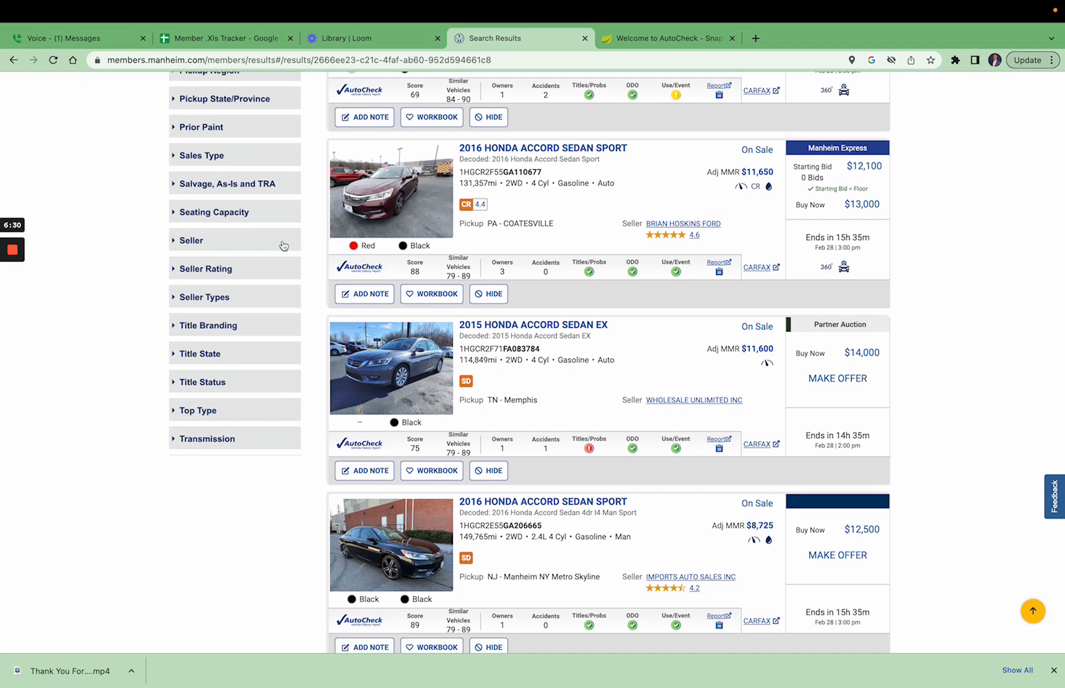
{"action": "left_click", "coordinate": [473, 328]}
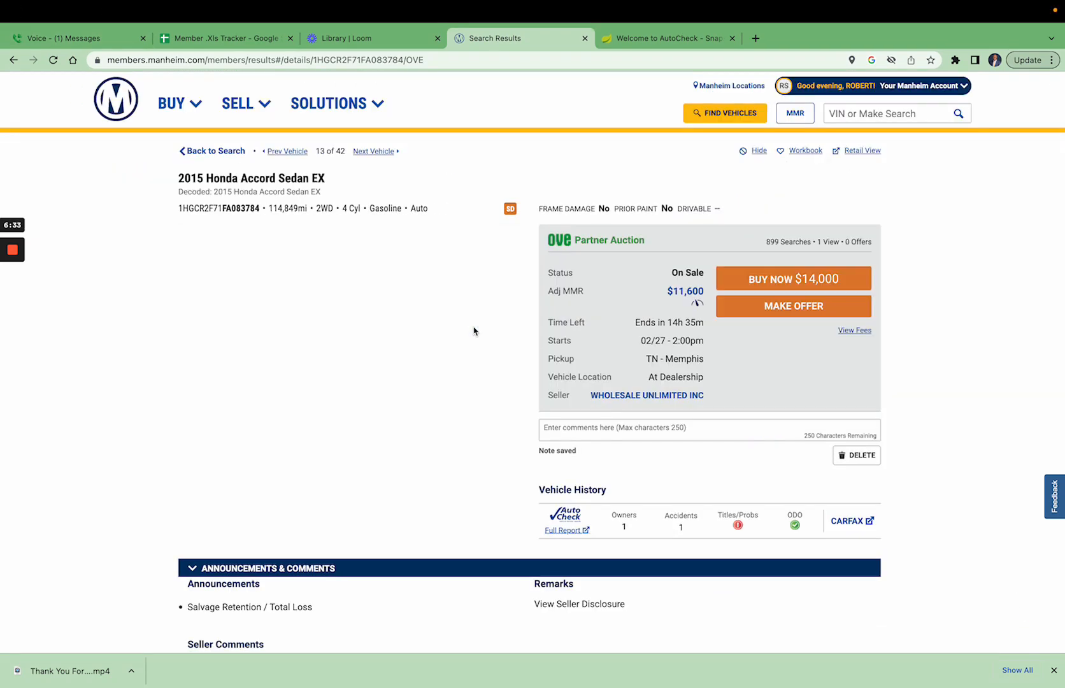
{"action": "scroll", "coordinate": [473, 326], "scroll_direction": "down", "scroll_amount": 1}
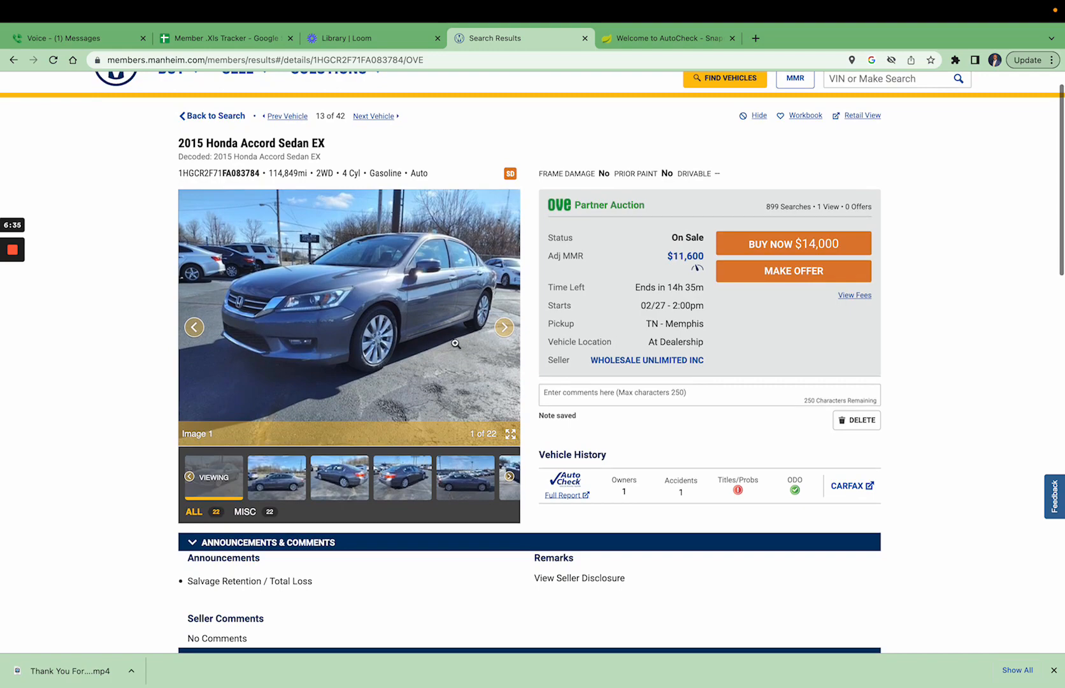
{"action": "left_click", "coordinate": [447, 340]}
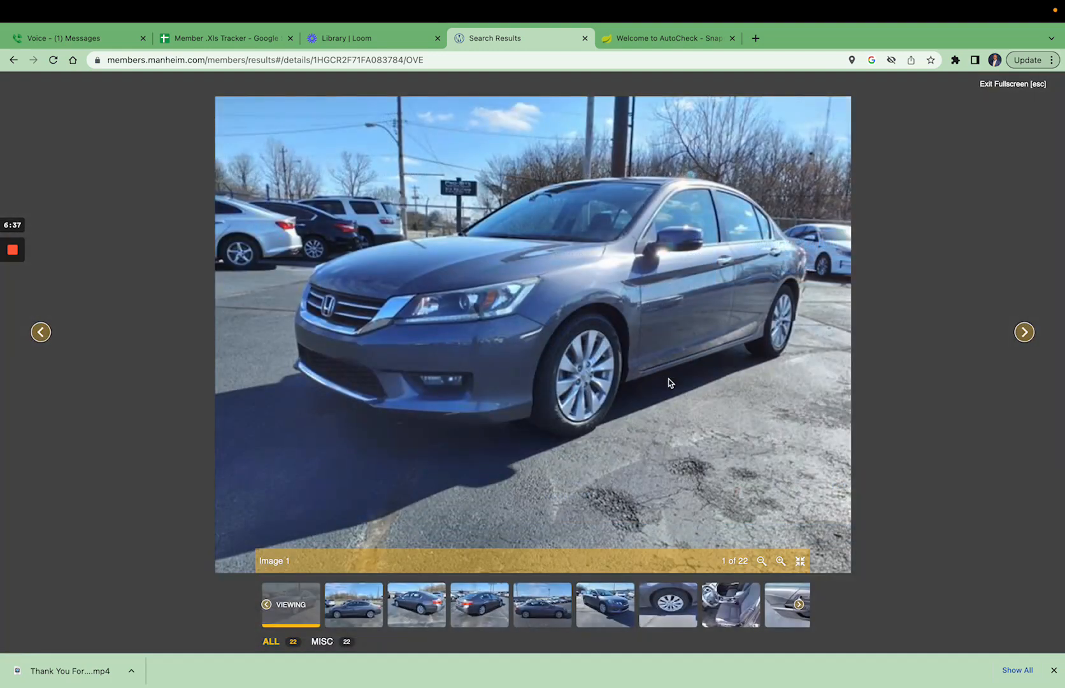
Review the 2015 Accord EX's exterior photos from each side, through to the wheel close-up.
{"action": "left_click", "coordinate": [1024, 332]}
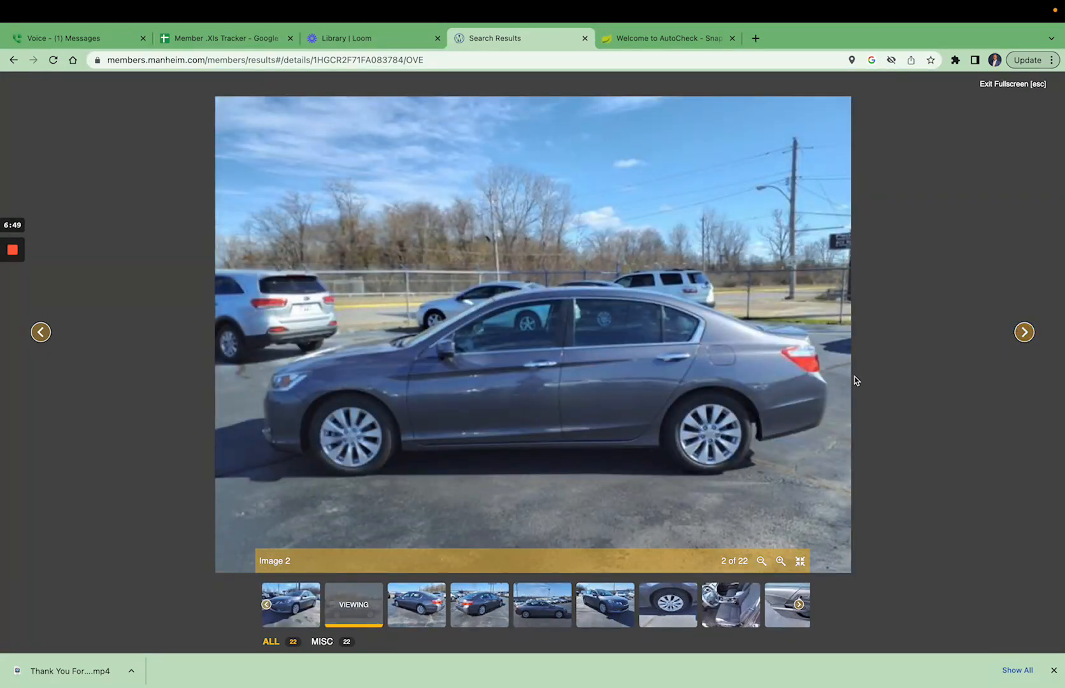
{"action": "left_click", "coordinate": [1024, 332]}
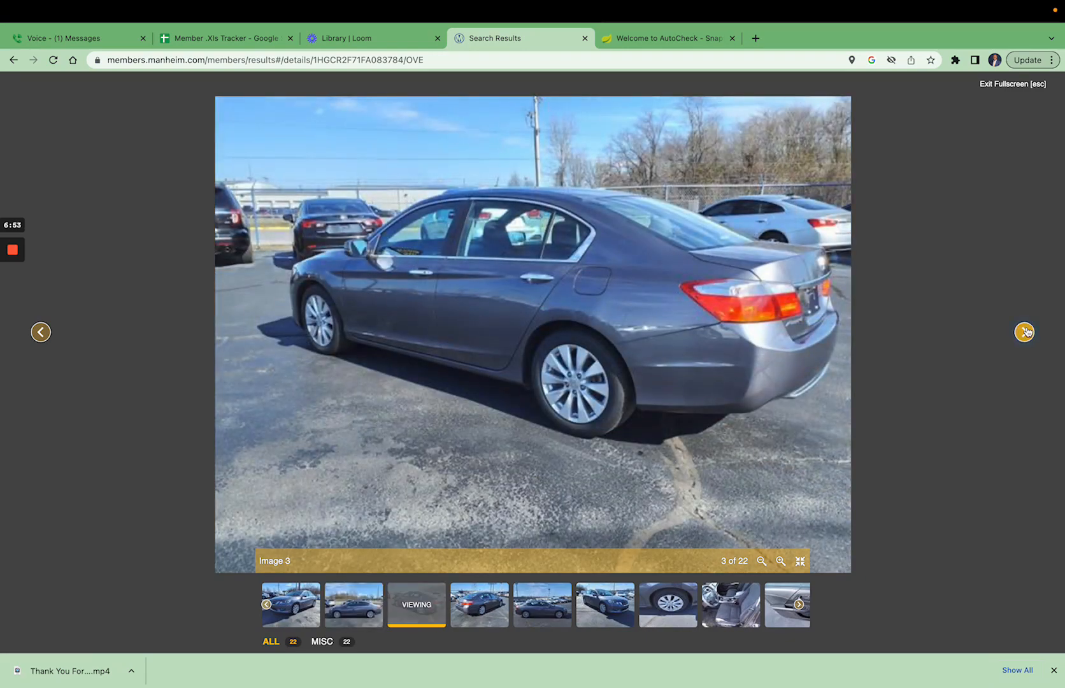
{"action": "left_click", "coordinate": [1025, 332]}
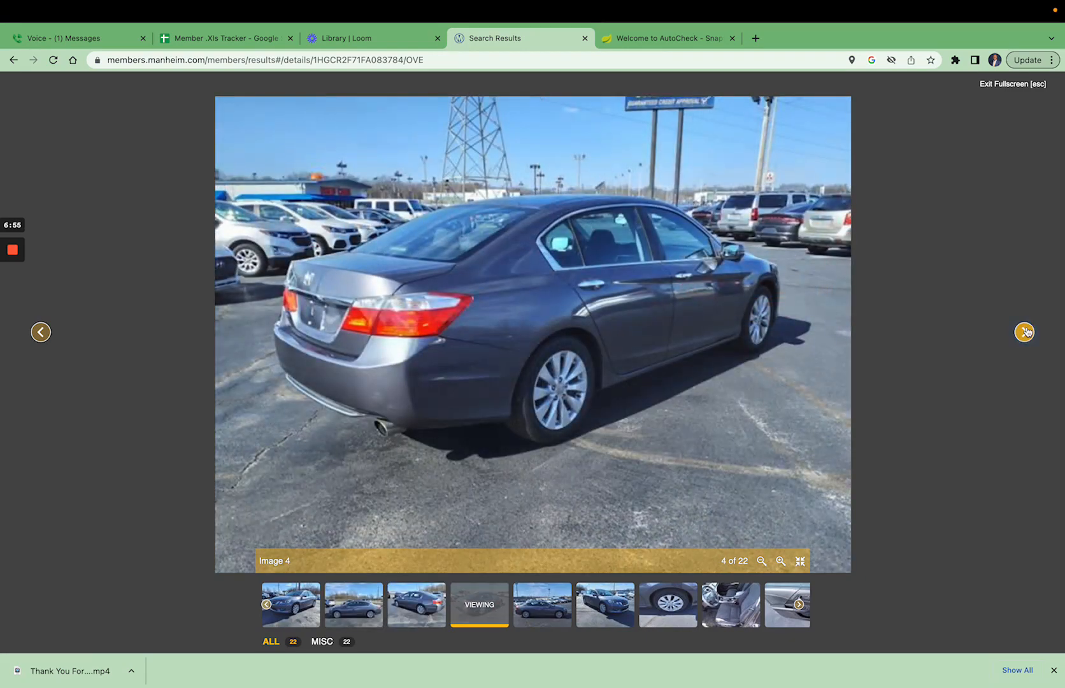
{"action": "left_click", "coordinate": [1024, 332]}
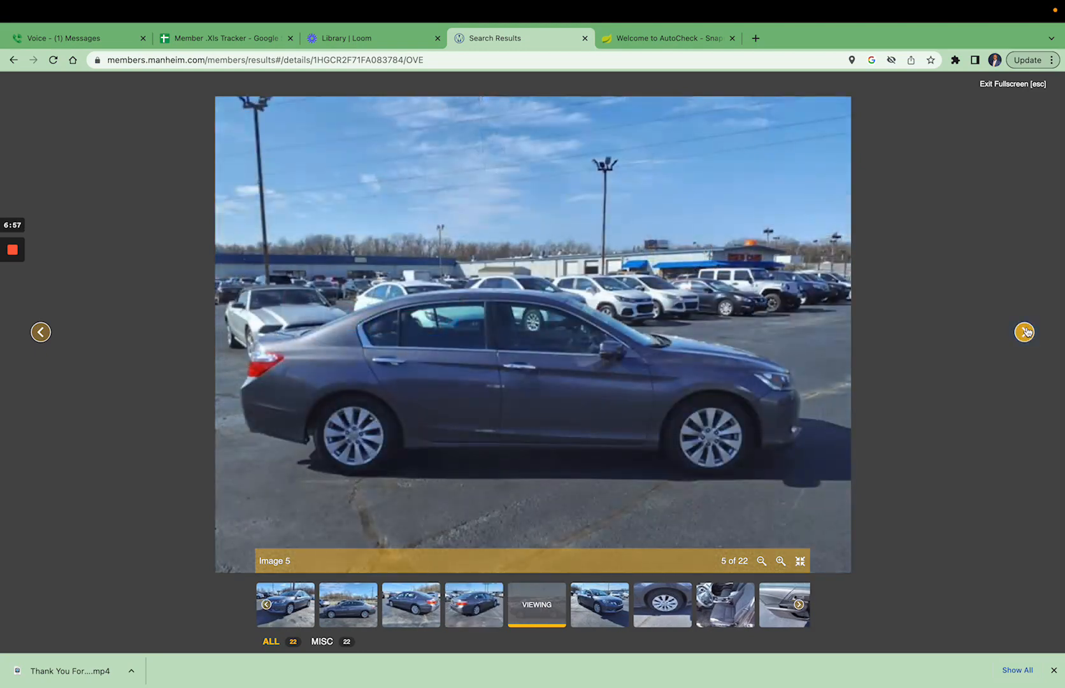
{"action": "left_click", "coordinate": [1024, 332]}
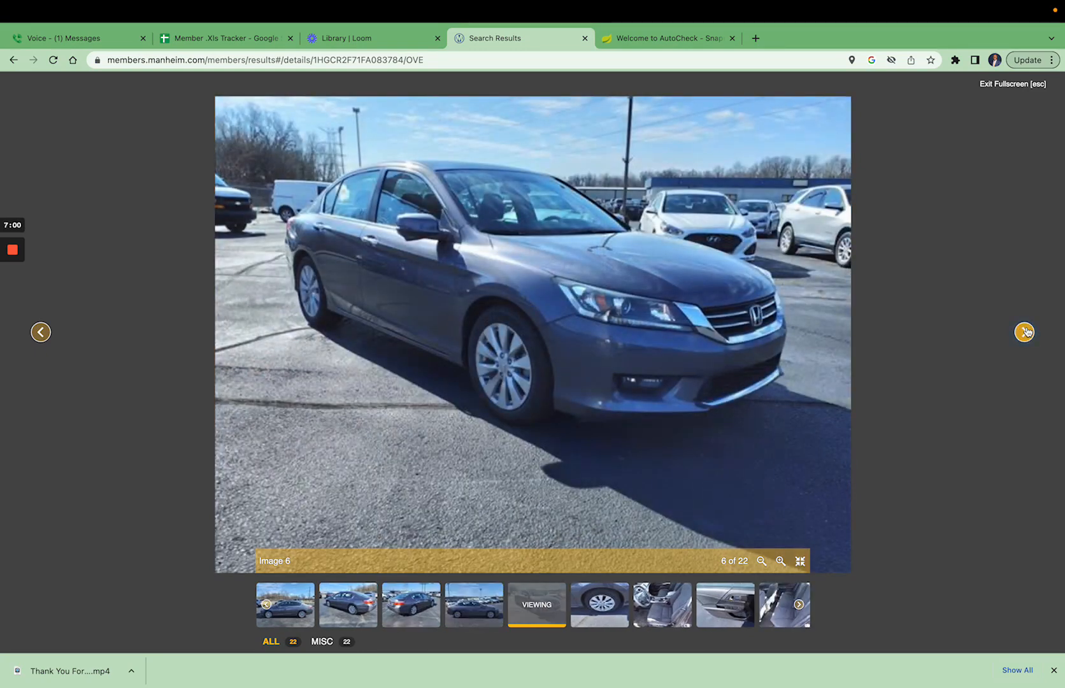
{"action": "left_click", "coordinate": [1024, 332]}
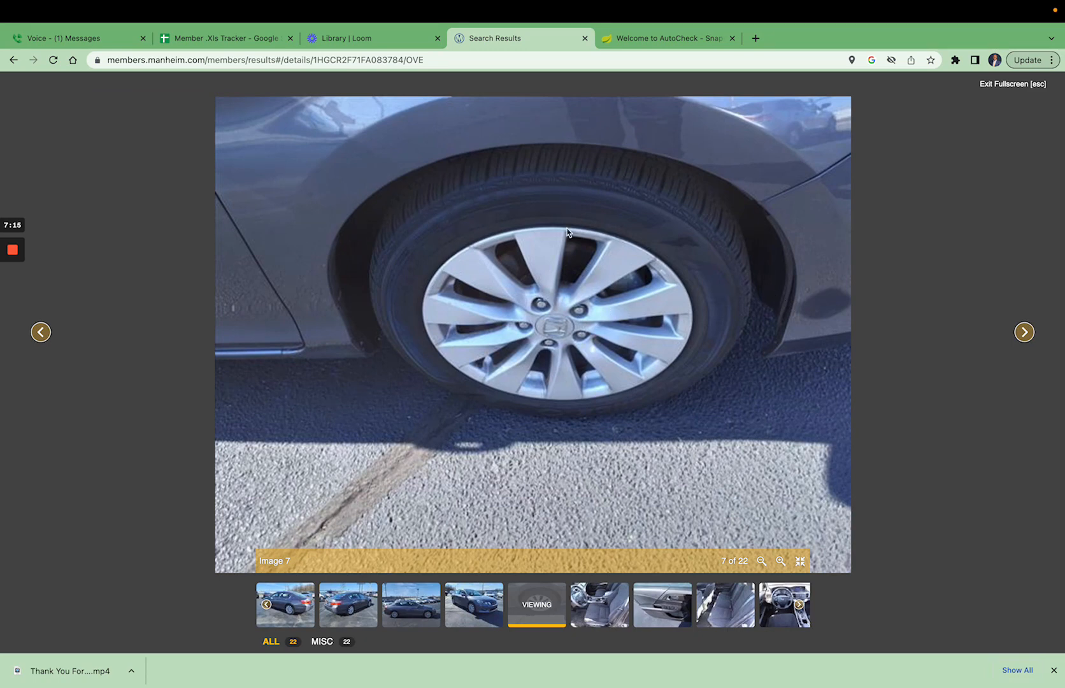
Review the photos of the 2015 Accord EX's seats, door panel, dashboard, trunk and steering wheel.
{"action": "left_click", "coordinate": [1024, 333]}
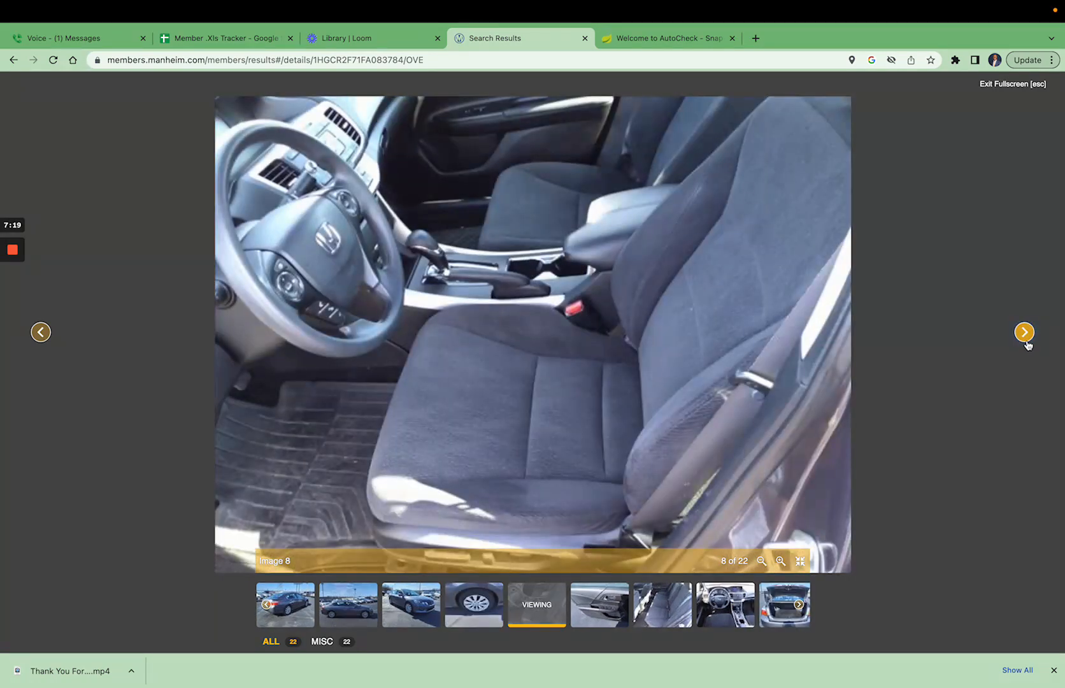
{"action": "left_click", "coordinate": [1026, 342]}
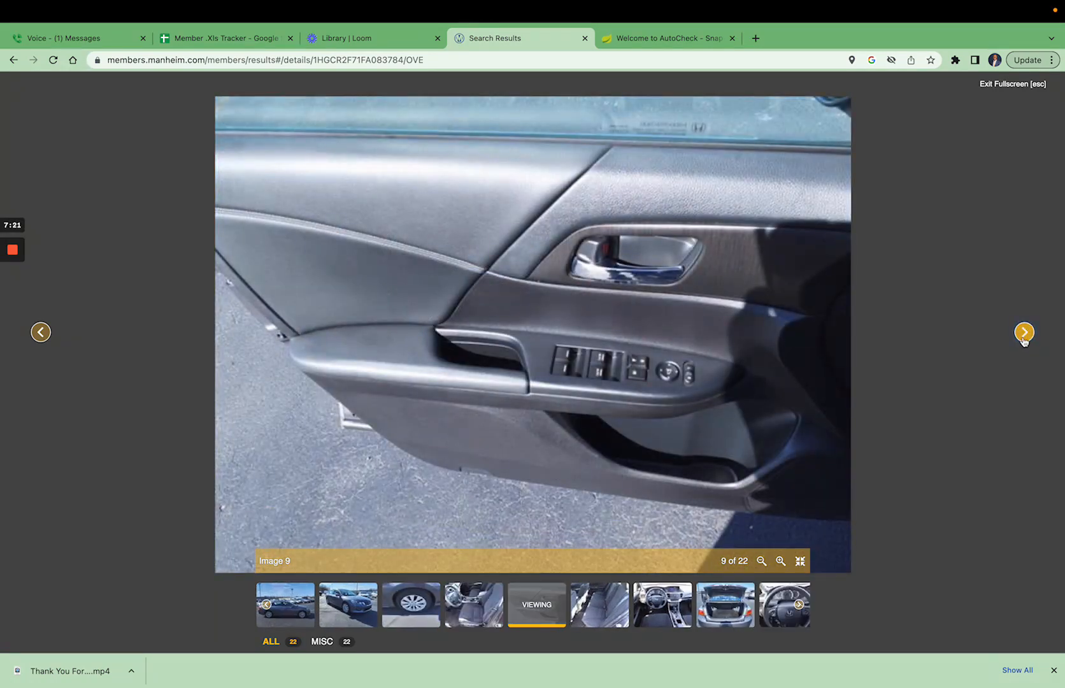
{"action": "left_click", "coordinate": [1023, 337]}
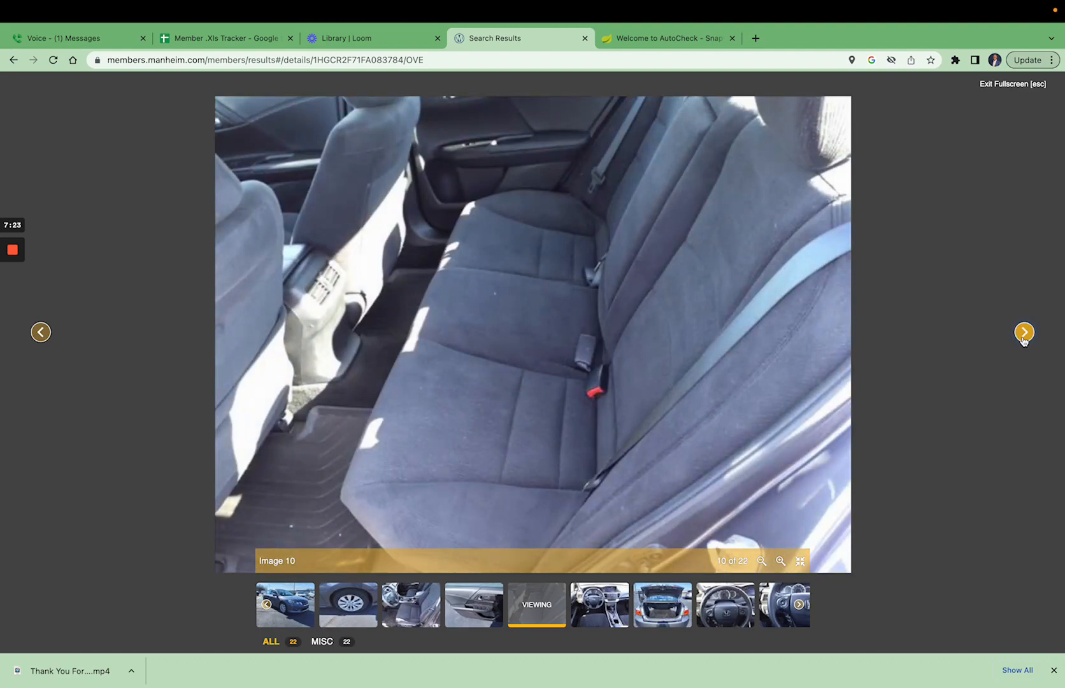
{"action": "left_click", "coordinate": [1024, 337]}
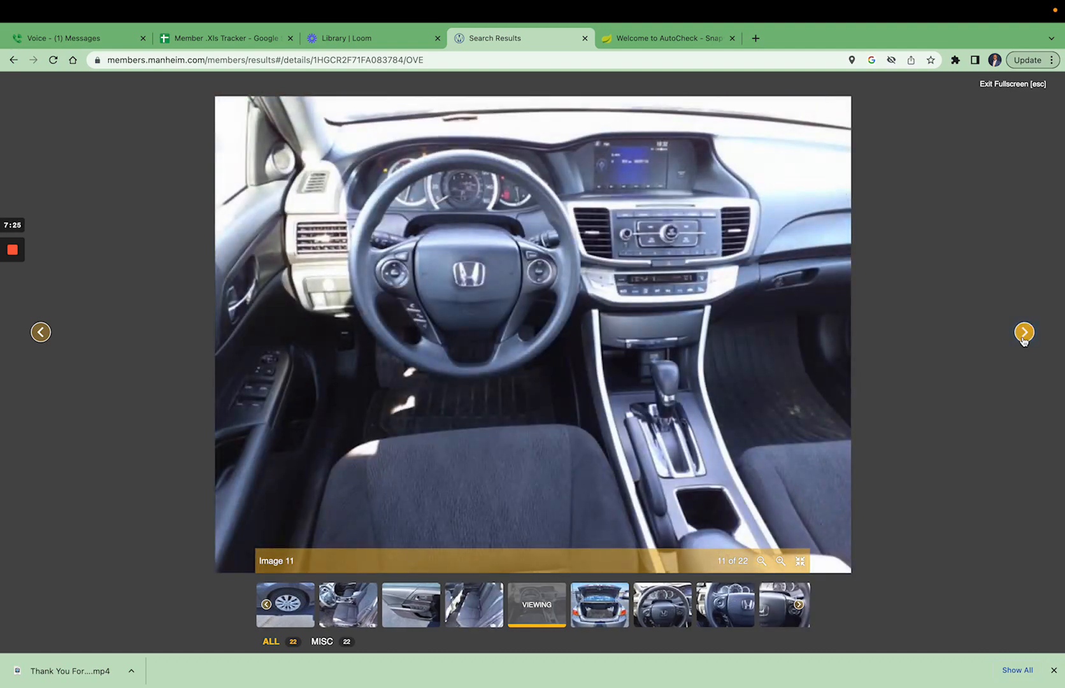
{"action": "left_click", "coordinate": [1024, 338]}
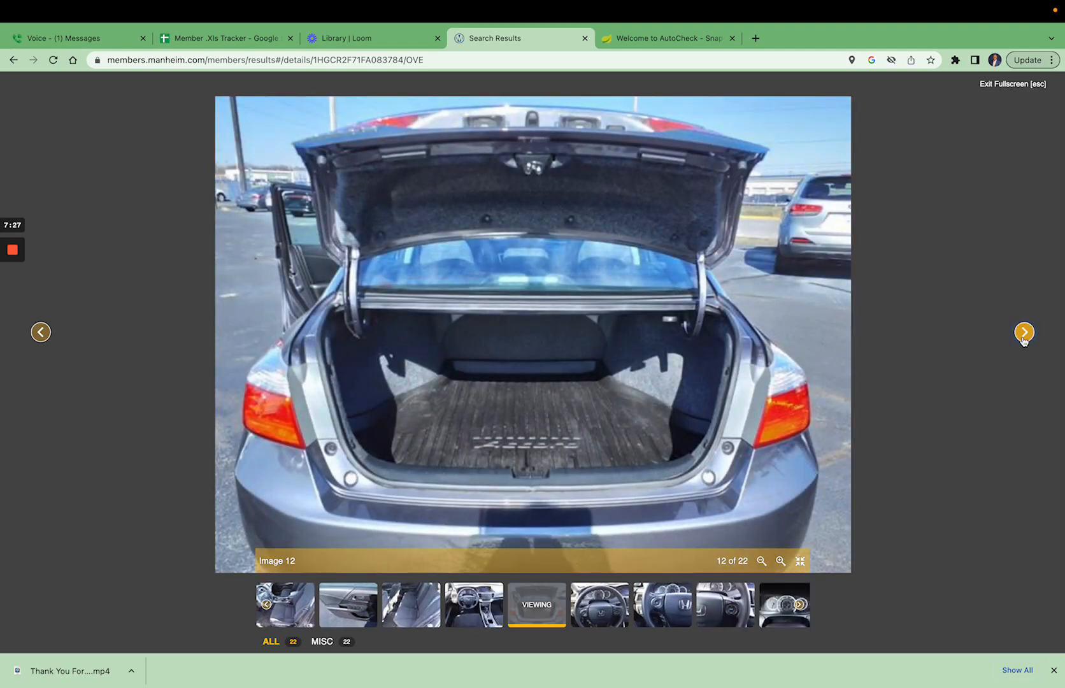
{"action": "left_click", "coordinate": [1024, 338]}
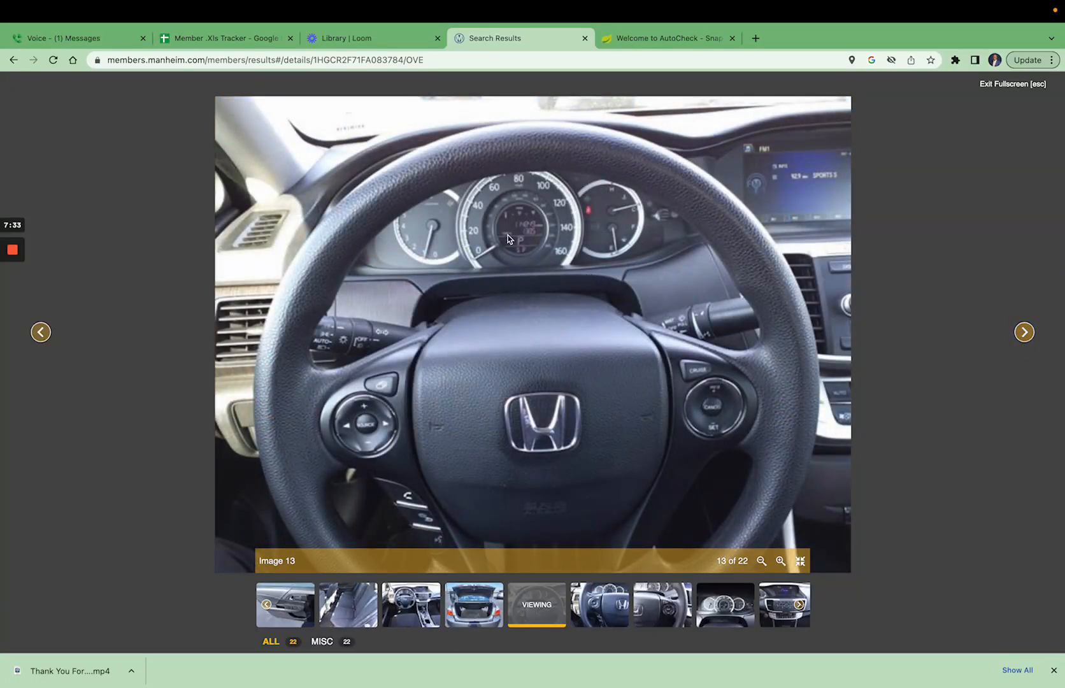
Zoom in on the steering wheel photo to inspect the instrument cluster and odometer, then restore the normal photo size.
{"action": "scroll", "coordinate": [508, 239], "scroll_direction": "up", "scroll_amount": 5}
{"action": "scroll", "coordinate": [507, 239], "scroll_direction": "up", "scroll_amount": 1}
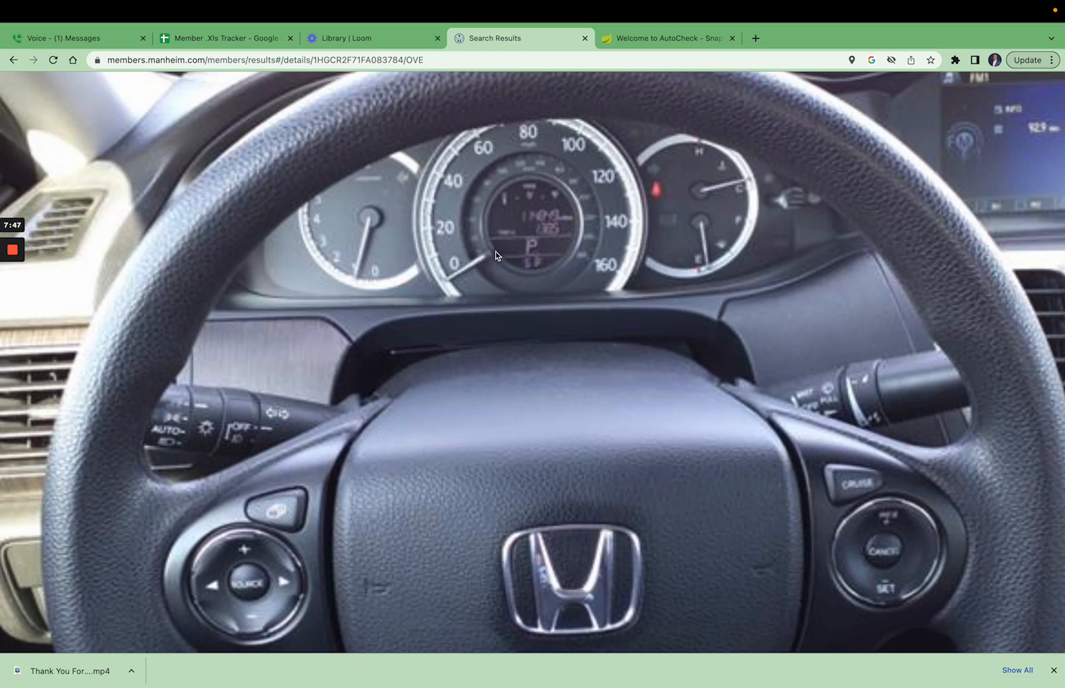
{"action": "left_click", "coordinate": [546, 239]}
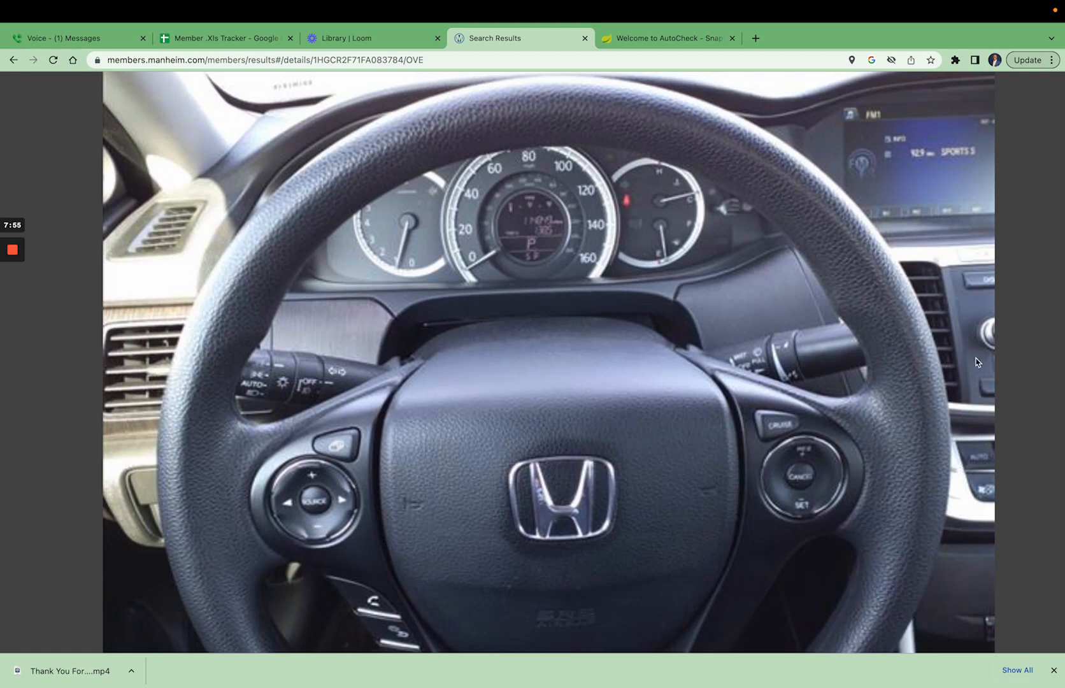
{"action": "left_click", "coordinate": [957, 445]}
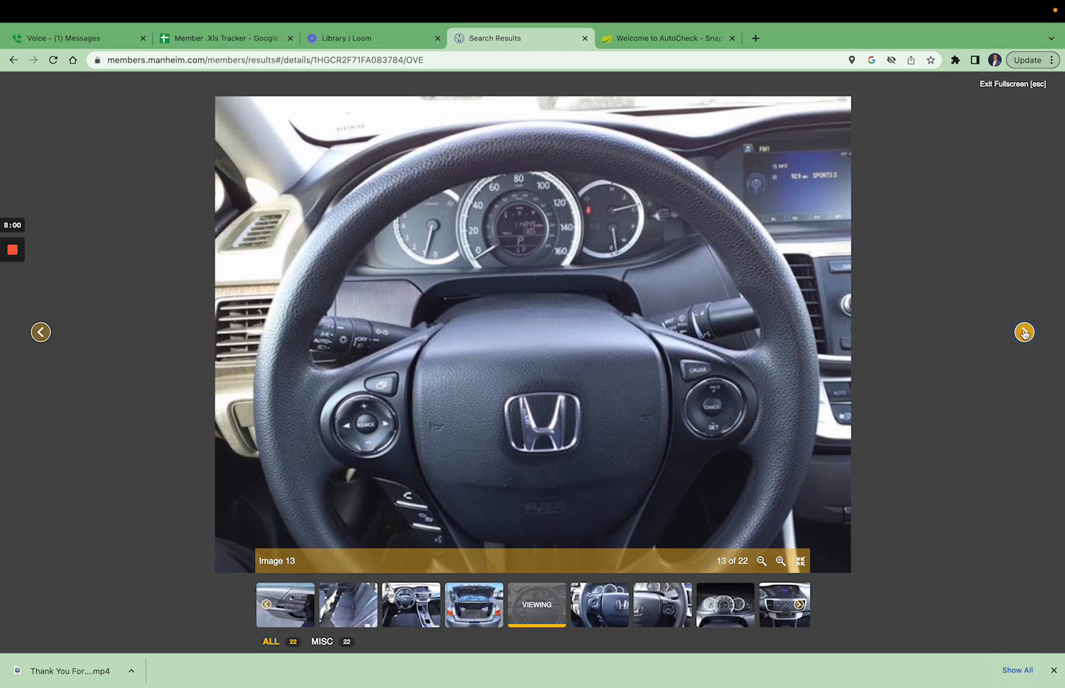
Review the remaining 2015 Accord EX photos, covering the gauges, center console, backup camera, sunroof view and ECON button.
{"action": "left_click", "coordinate": [1024, 332]}
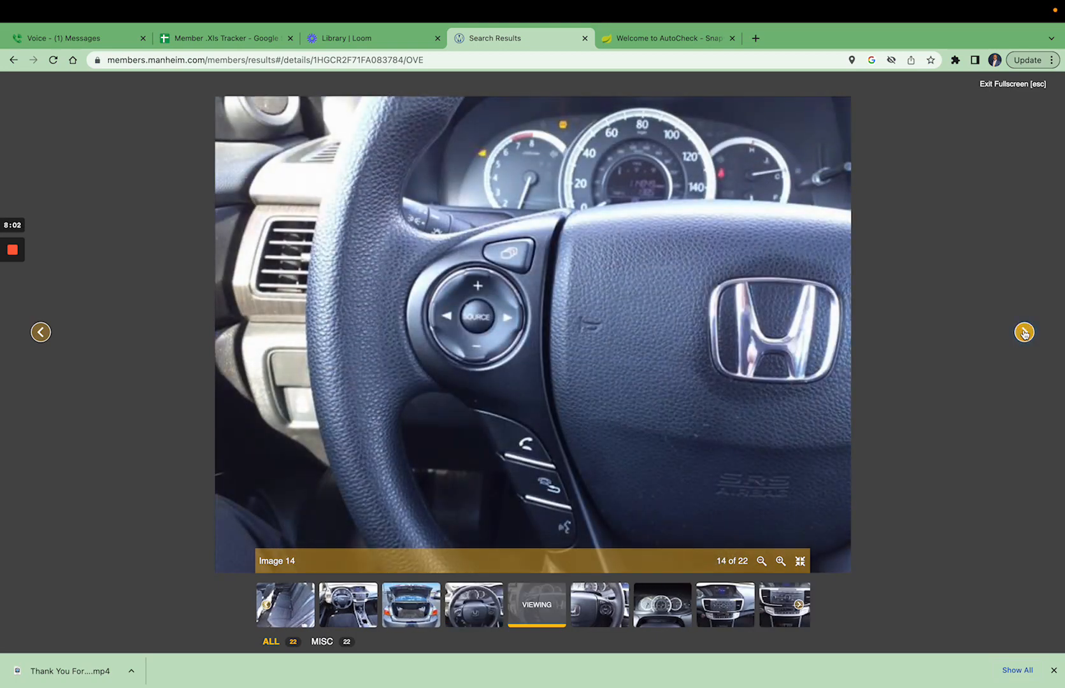
{"action": "left_click", "coordinate": [1023, 332]}
{"action": "left_click", "coordinate": [1023, 331]}
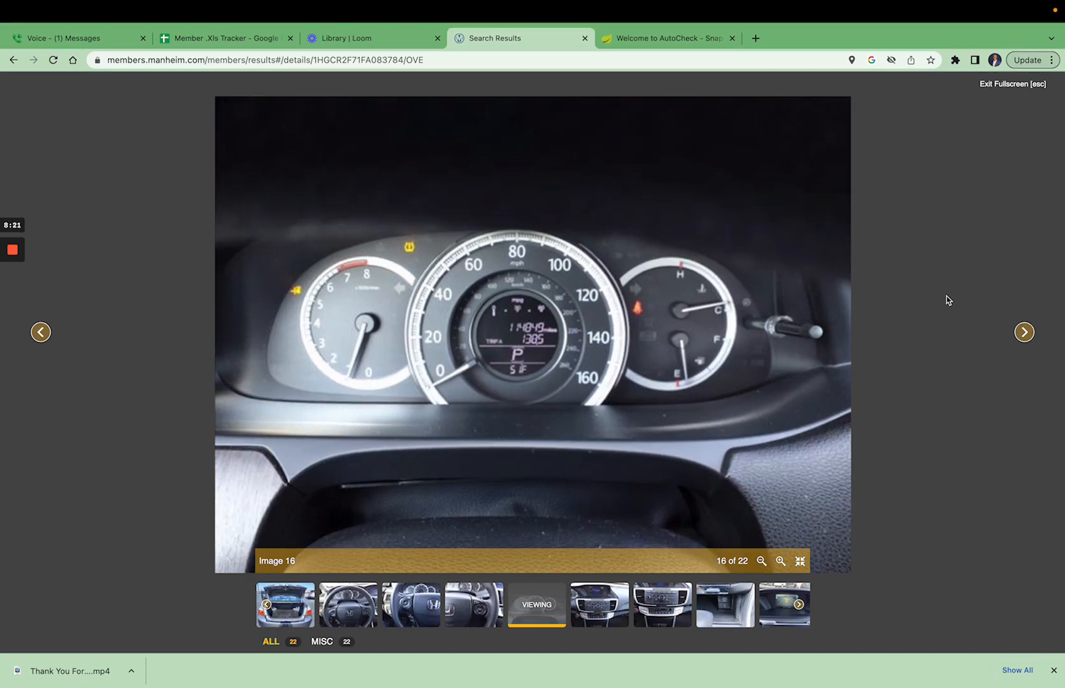
{"action": "left_click", "coordinate": [1023, 333]}
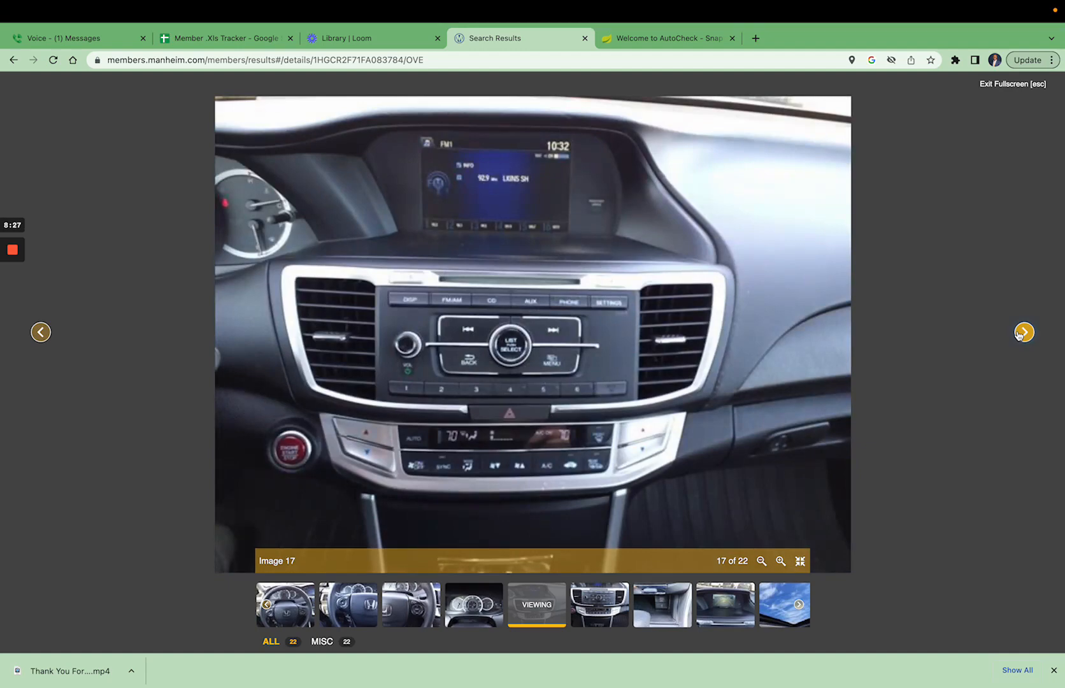
{"action": "left_click", "coordinate": [1023, 333]}
{"action": "left_click", "coordinate": [1023, 333]}
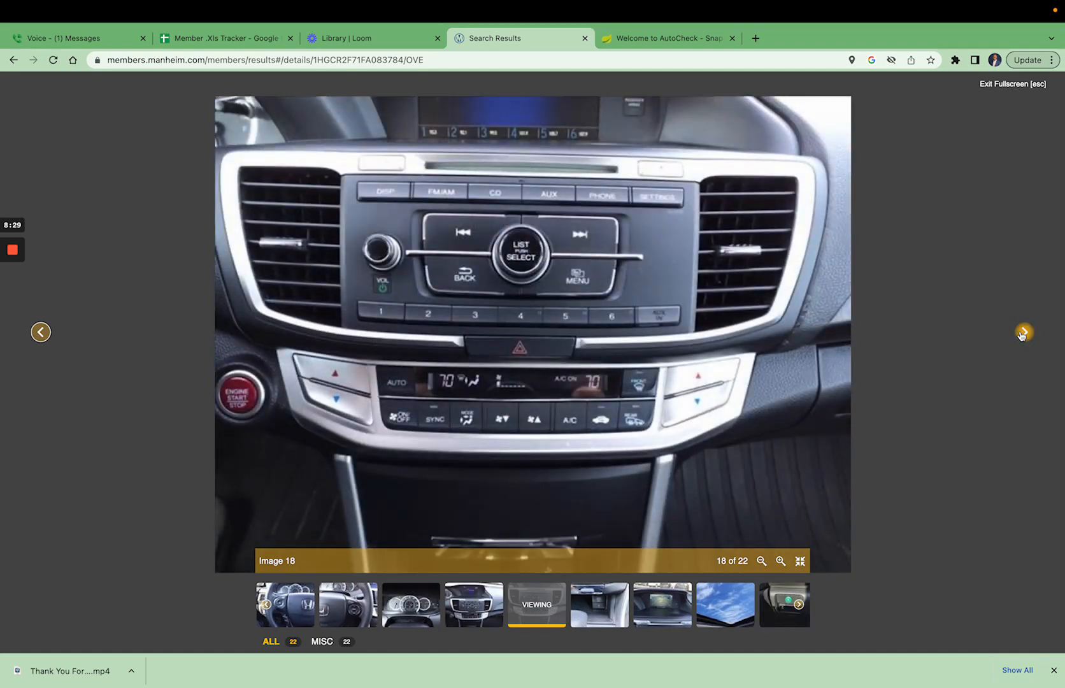
{"action": "left_click", "coordinate": [1023, 332]}
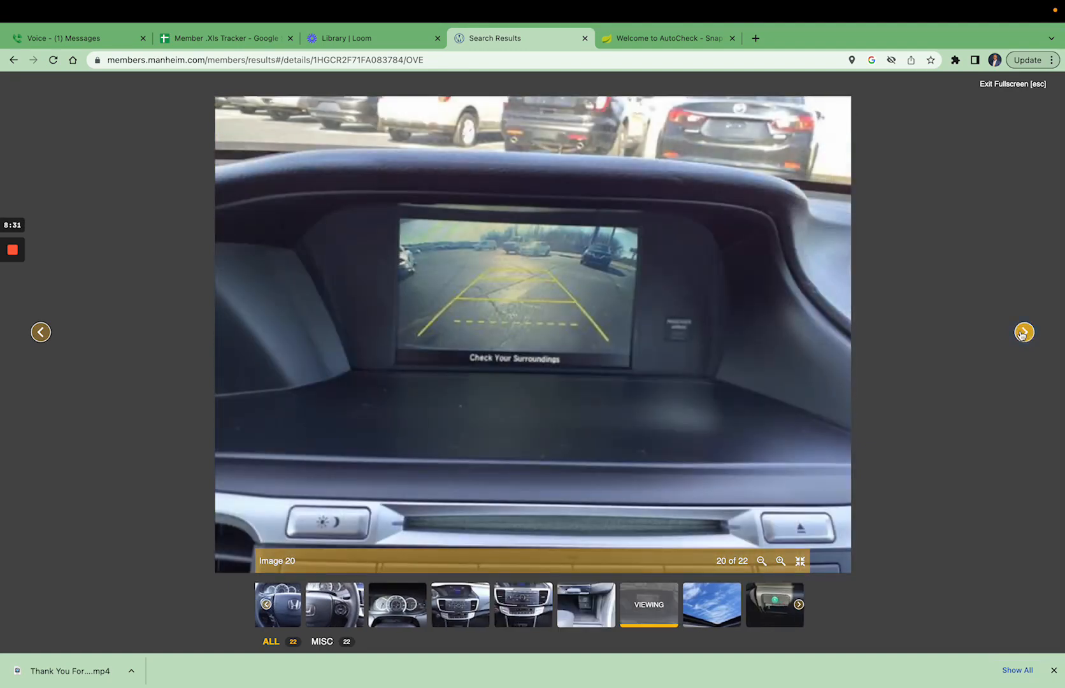
{"action": "left_click", "coordinate": [1023, 332]}
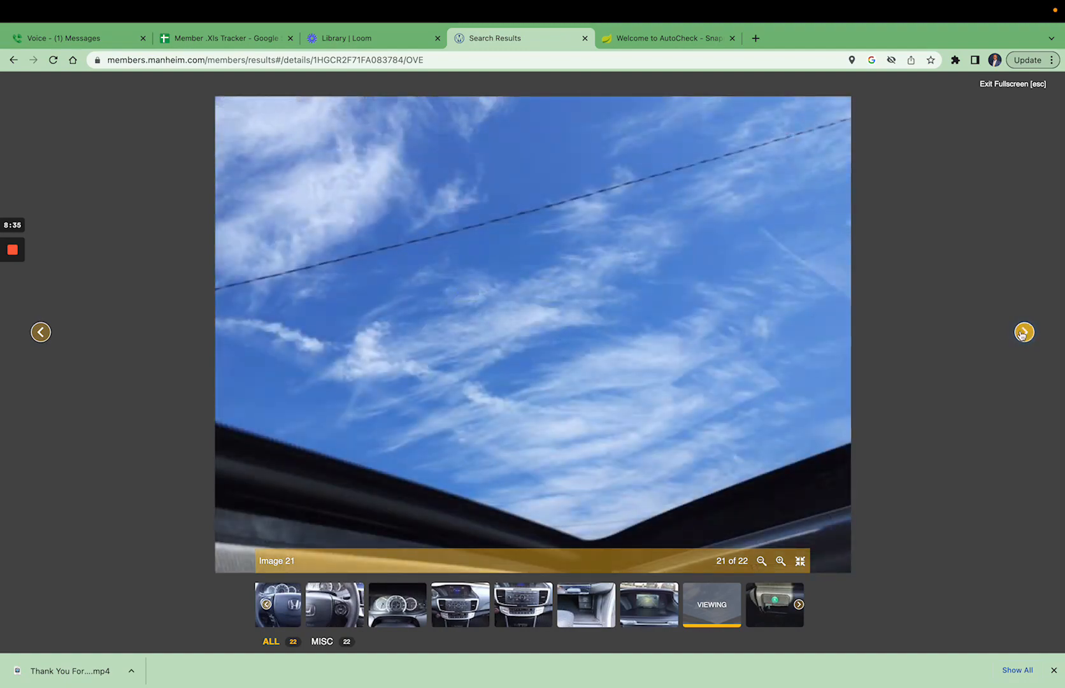
{"action": "left_click", "coordinate": [1023, 333]}
{"action": "left_click", "coordinate": [1023, 332]}
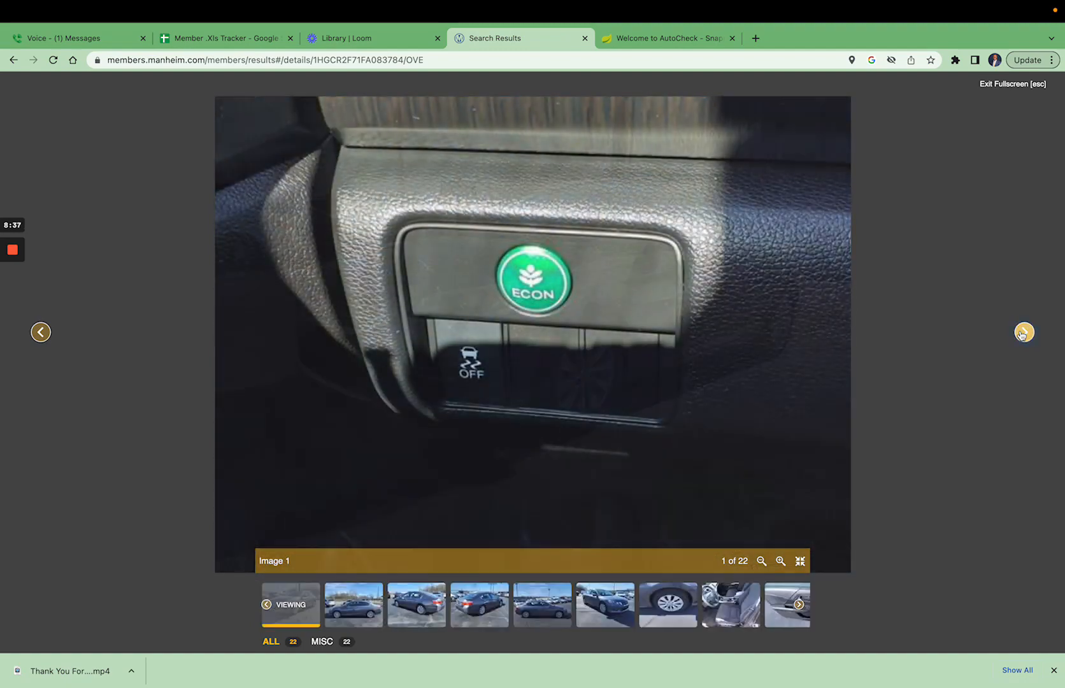
Go through the 2015 Accord EX's exterior photos a second time, up to the wheel close-up.
{"action": "left_click", "coordinate": [1023, 333]}
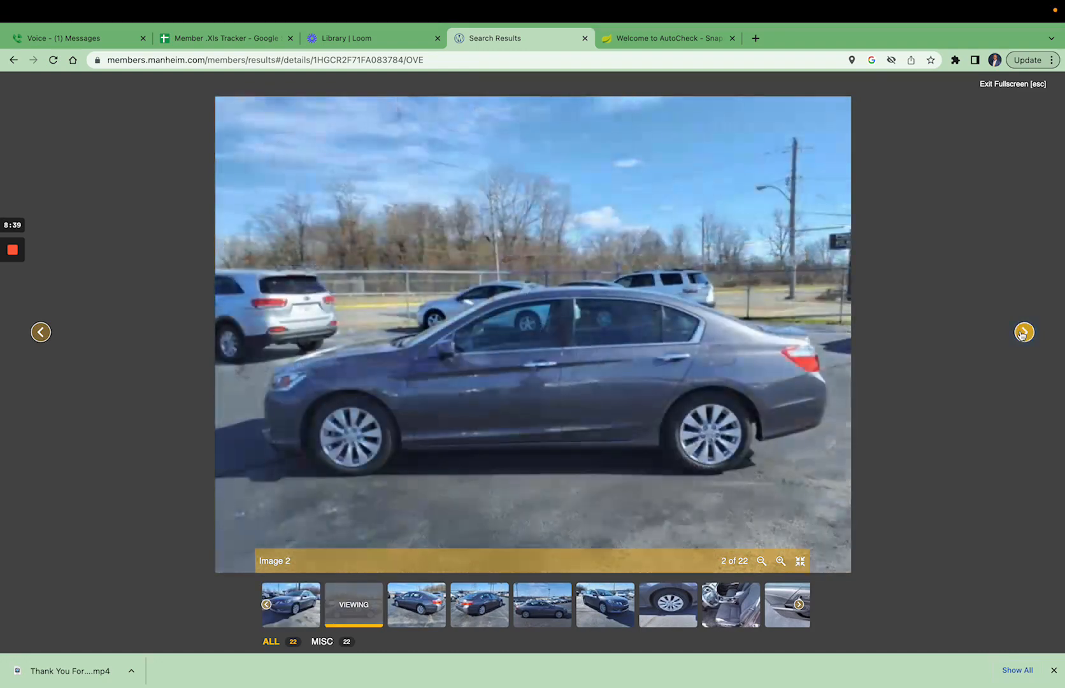
{"action": "left_click", "coordinate": [1023, 333]}
{"action": "left_click", "coordinate": [1023, 333]}
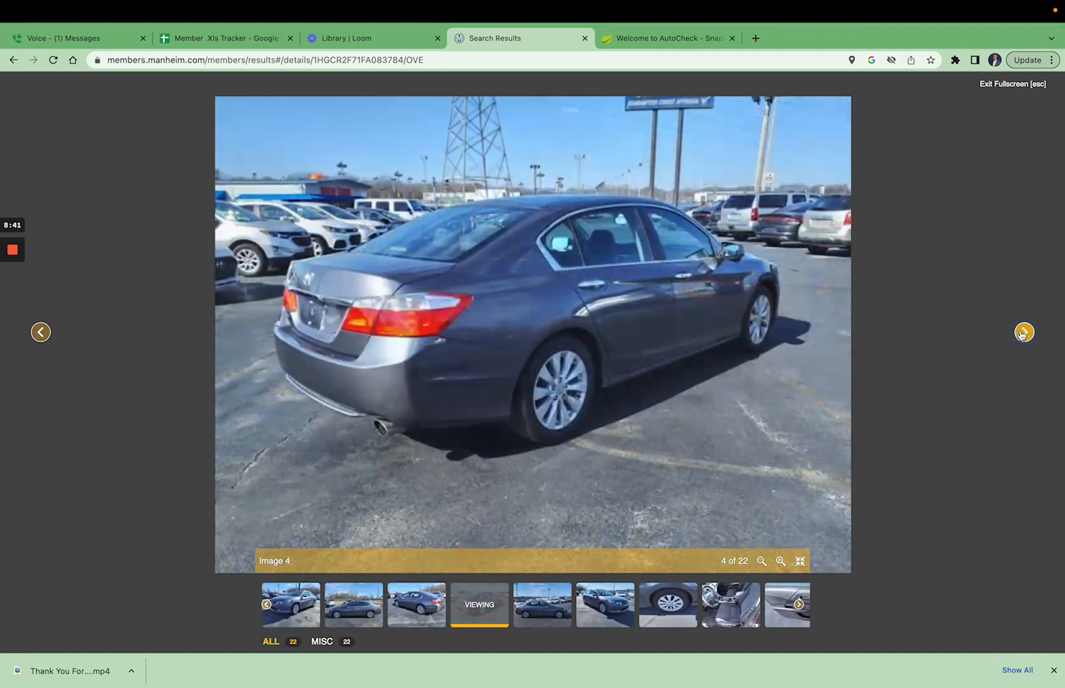
{"action": "left_click", "coordinate": [1023, 332]}
{"action": "left_click", "coordinate": [1023, 333]}
{"action": "left_click", "coordinate": [1023, 333]}
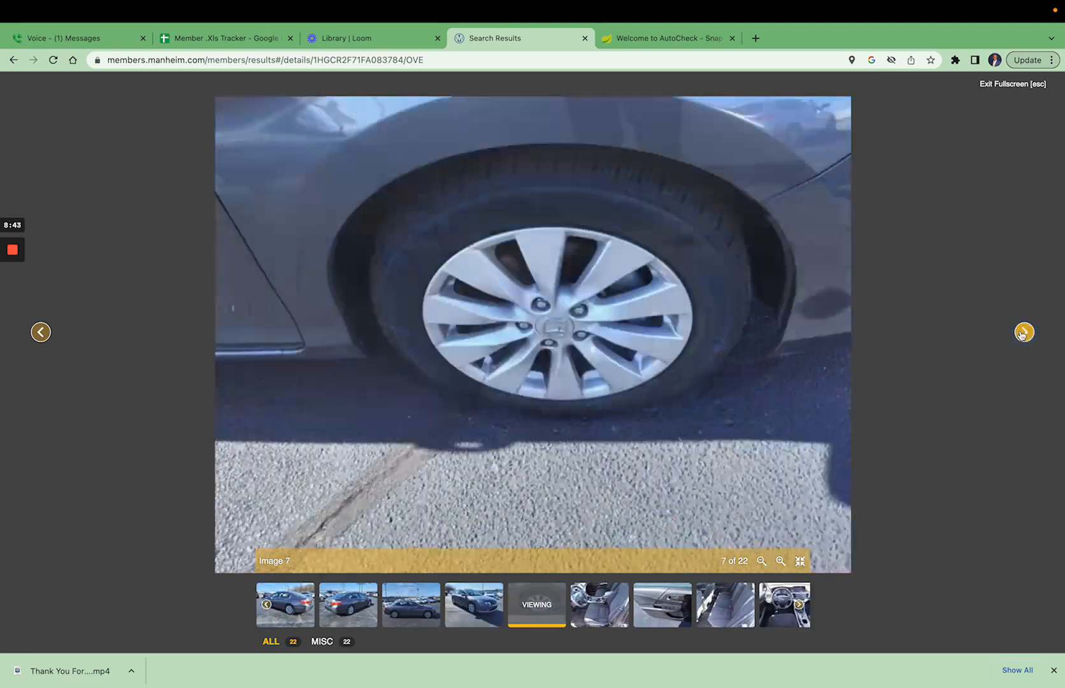
Leave the photo viewer, reopen the 2015 Accord EX listing from the search results and add the car to the workbook.
{"action": "left_click", "coordinate": [1023, 333]}
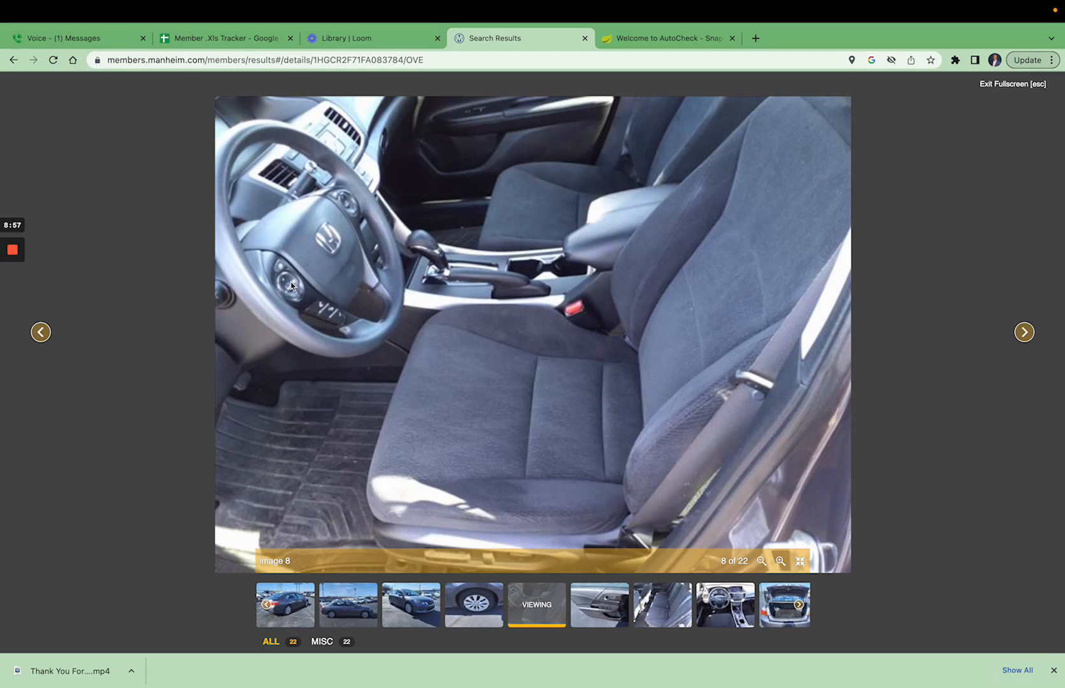
{"action": "left_click", "coordinate": [13, 59]}
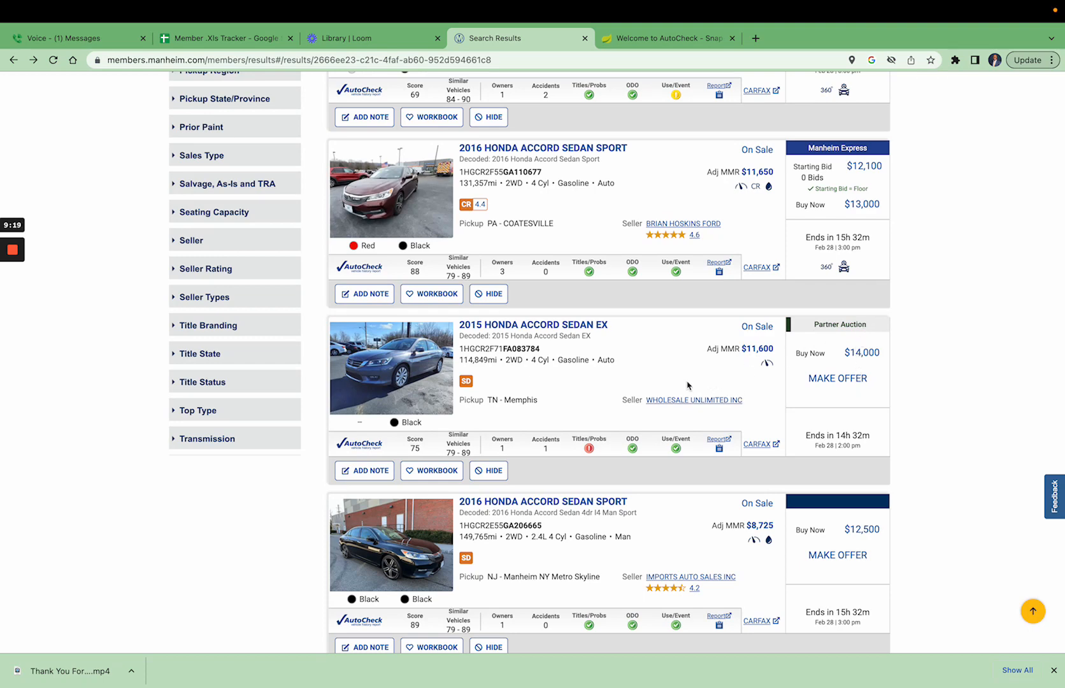
{"action": "left_click", "coordinate": [586, 327]}
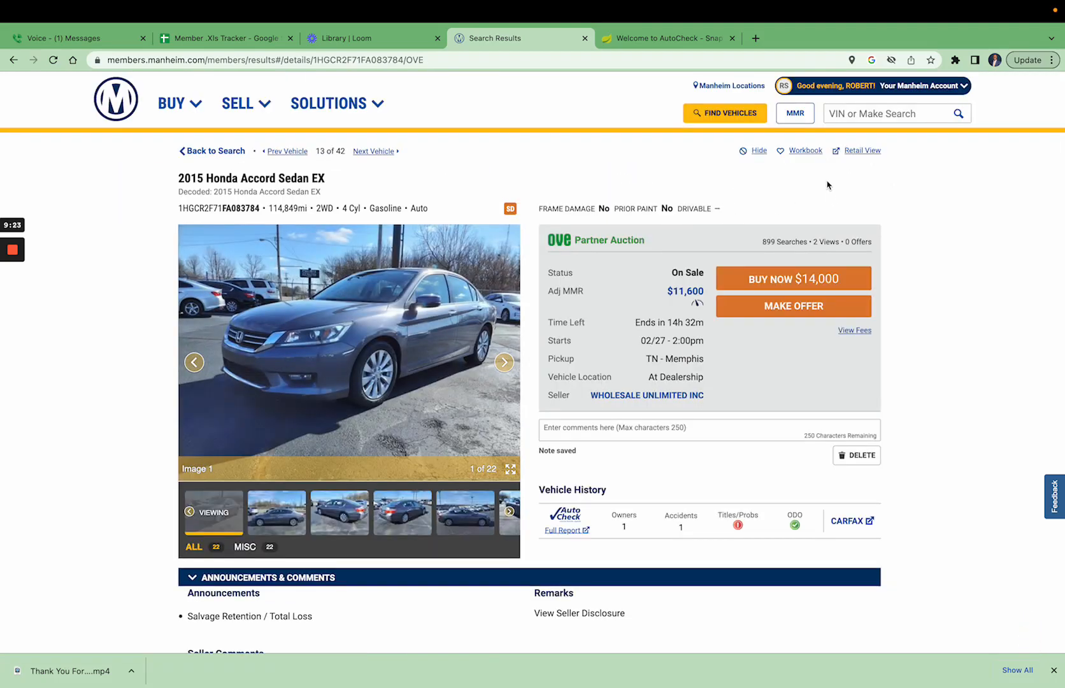
{"action": "left_click", "coordinate": [778, 151]}
Read through the 2015 Accord EX listing's overview and equipment, down to the seller's contact details and transportation options.
{"action": "scroll", "coordinate": [484, 428], "scroll_direction": "down", "scroll_amount": 4}
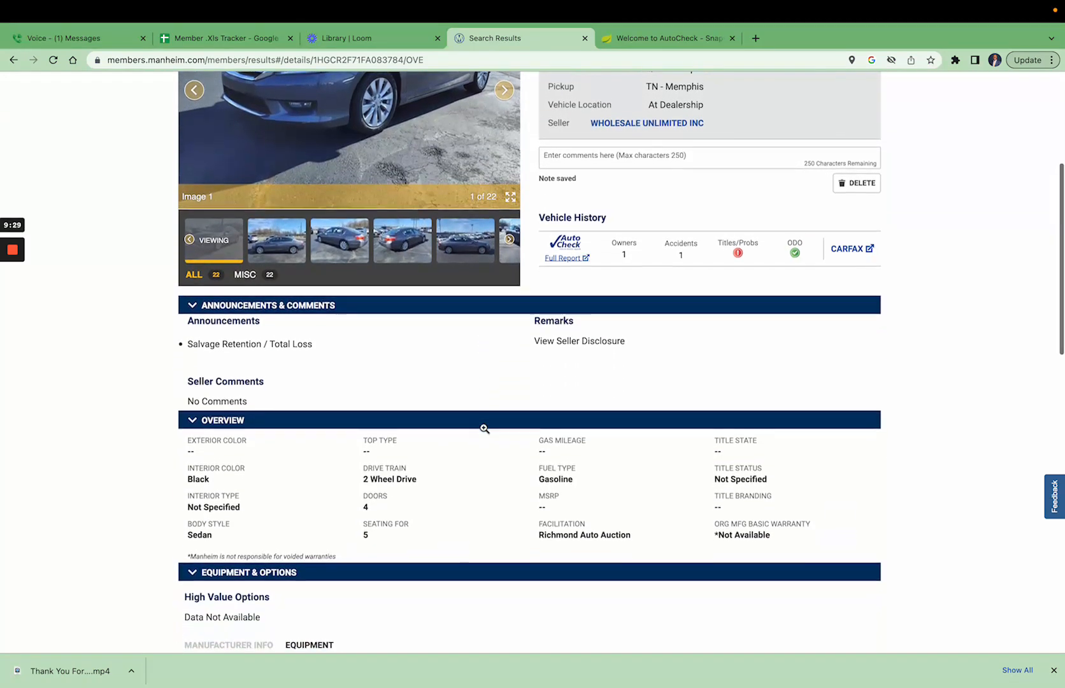
{"action": "scroll", "coordinate": [484, 428], "scroll_direction": "down", "scroll_amount": 3}
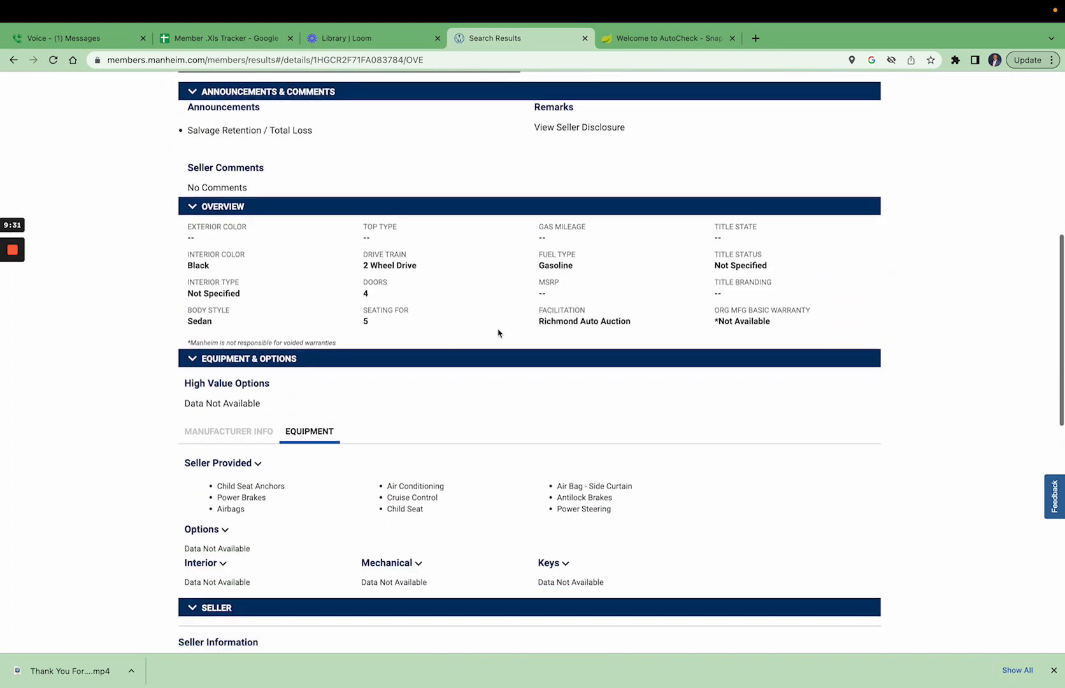
{"action": "scroll", "coordinate": [390, 340], "scroll_direction": "down", "scroll_amount": 1}
{"action": "scroll", "coordinate": [288, 217], "scroll_direction": "down", "scroll_amount": 2}
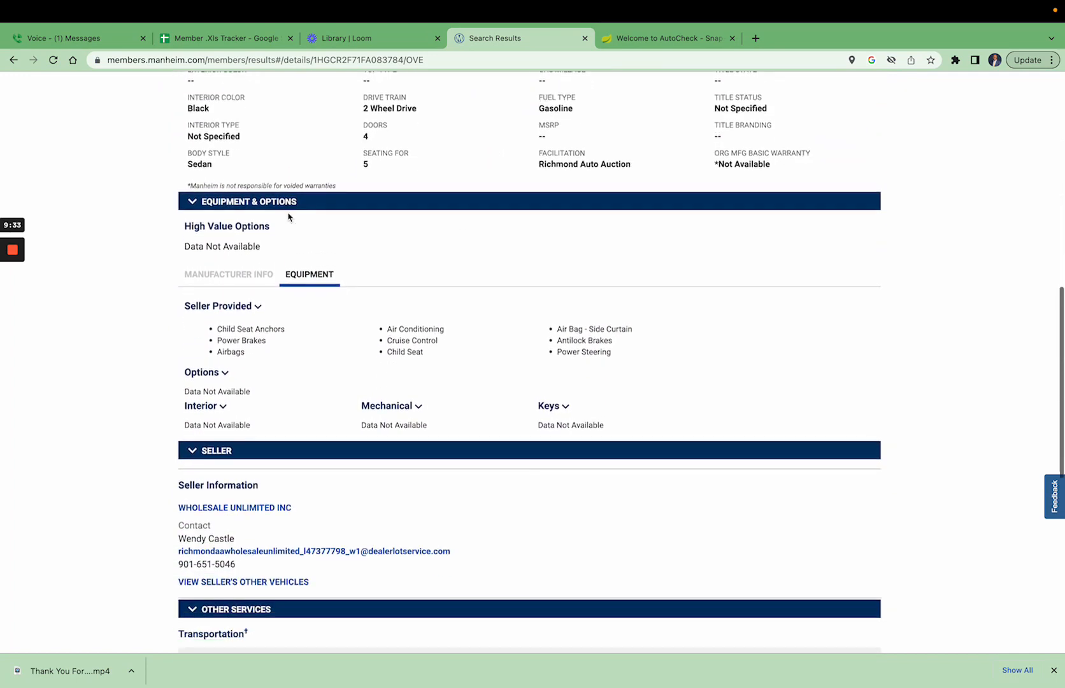
{"action": "scroll", "coordinate": [289, 217], "scroll_direction": "down", "scroll_amount": 3}
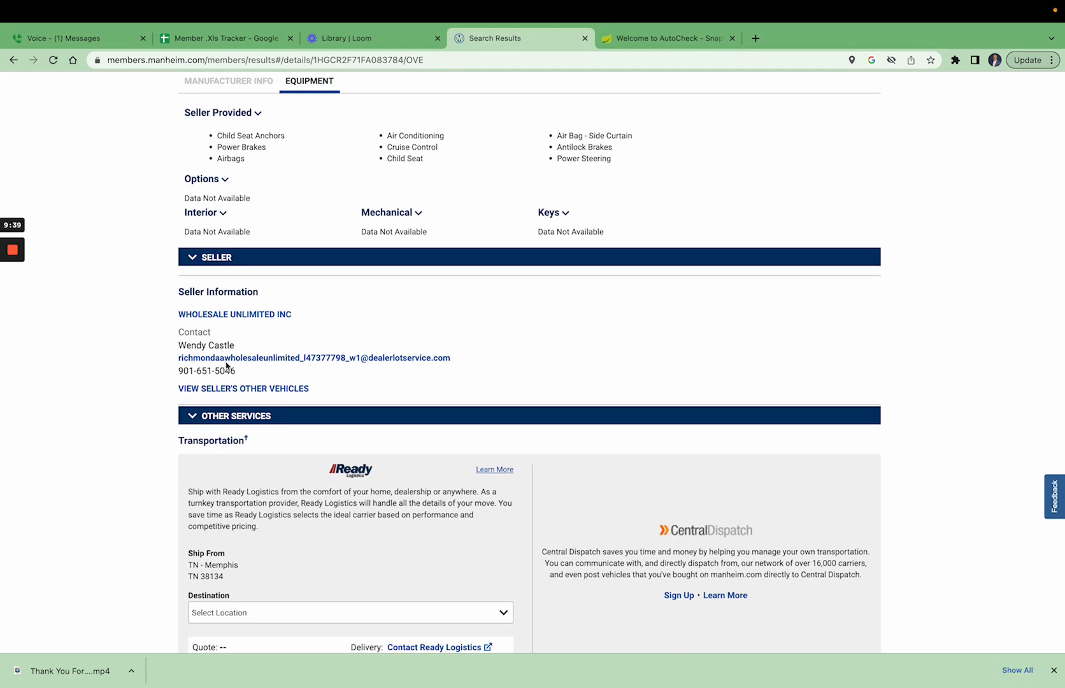
{"action": "double_click", "coordinate": [233, 358]}
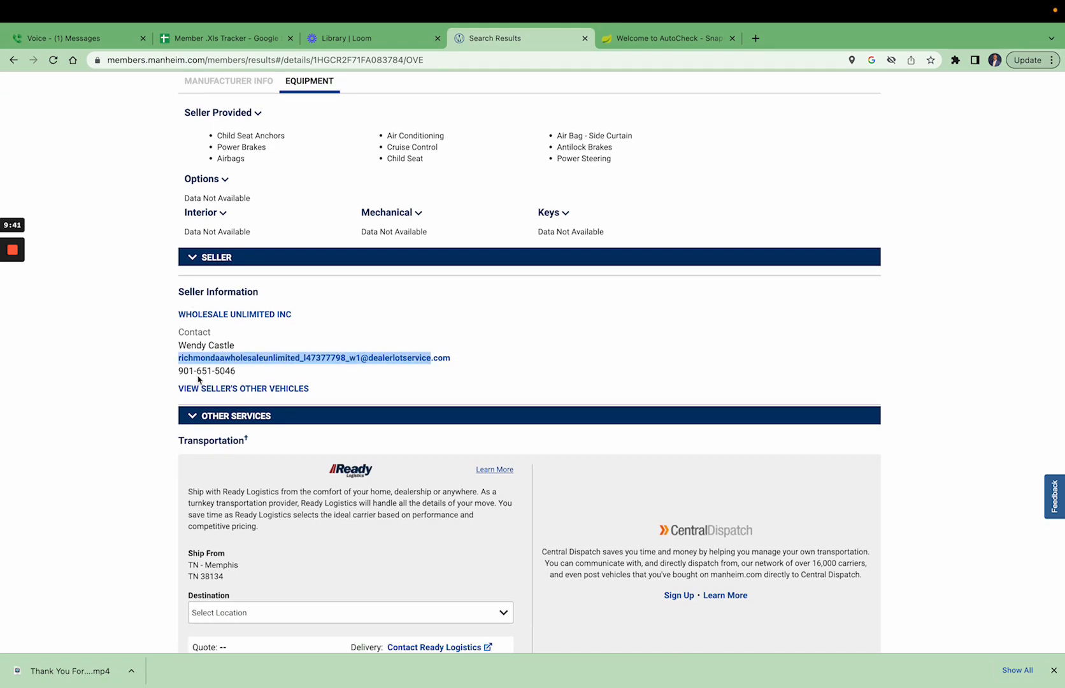
{"action": "scroll", "coordinate": [258, 379], "scroll_direction": "down", "scroll_amount": 5}
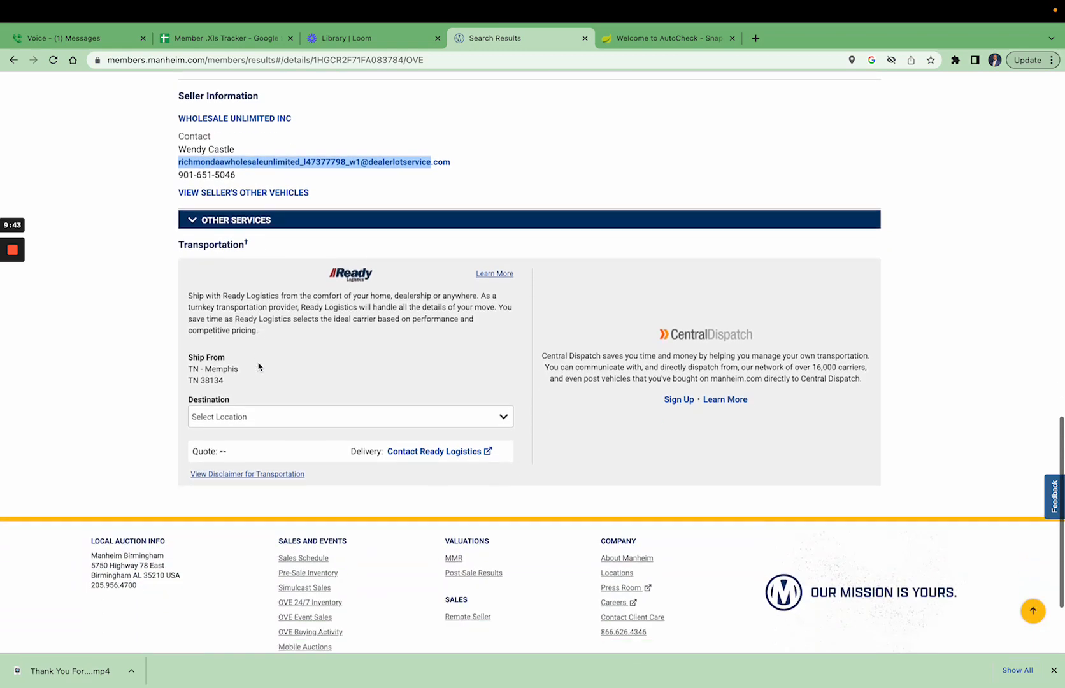
Go over the 2015 Accord EX listing a second time, checking its announcements, overview and equipment sections.
{"action": "scroll", "coordinate": [259, 367], "scroll_direction": "up", "scroll_amount": 10}
{"action": "scroll", "coordinate": [259, 366], "scroll_direction": "up", "scroll_amount": 10}
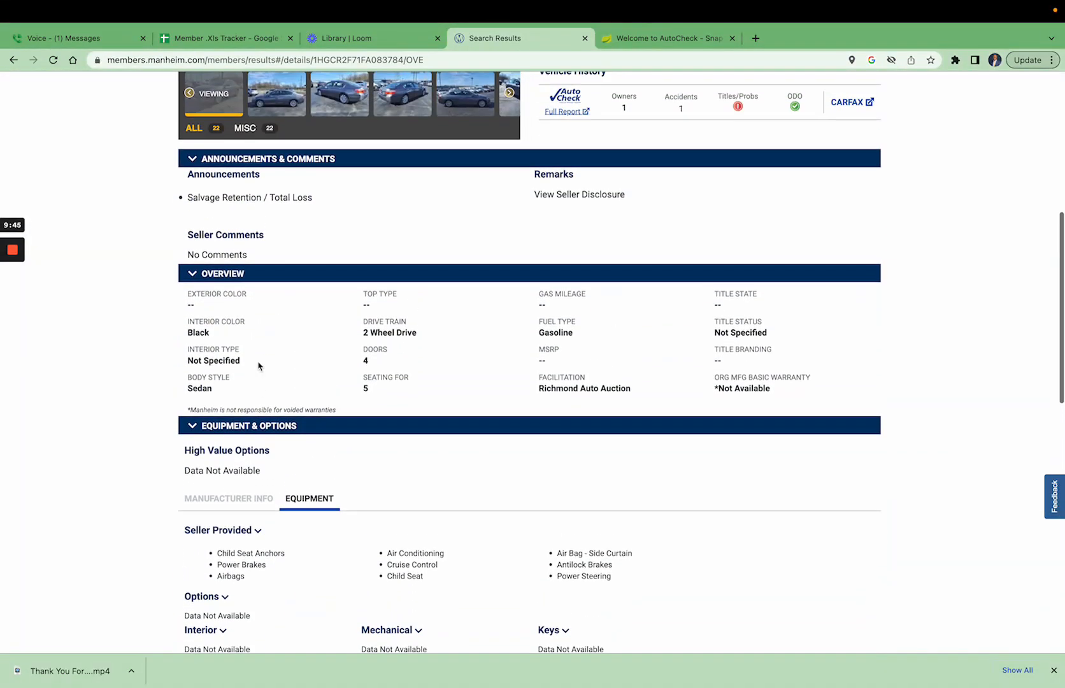
{"action": "scroll", "coordinate": [258, 362], "scroll_direction": "down", "scroll_amount": 1}
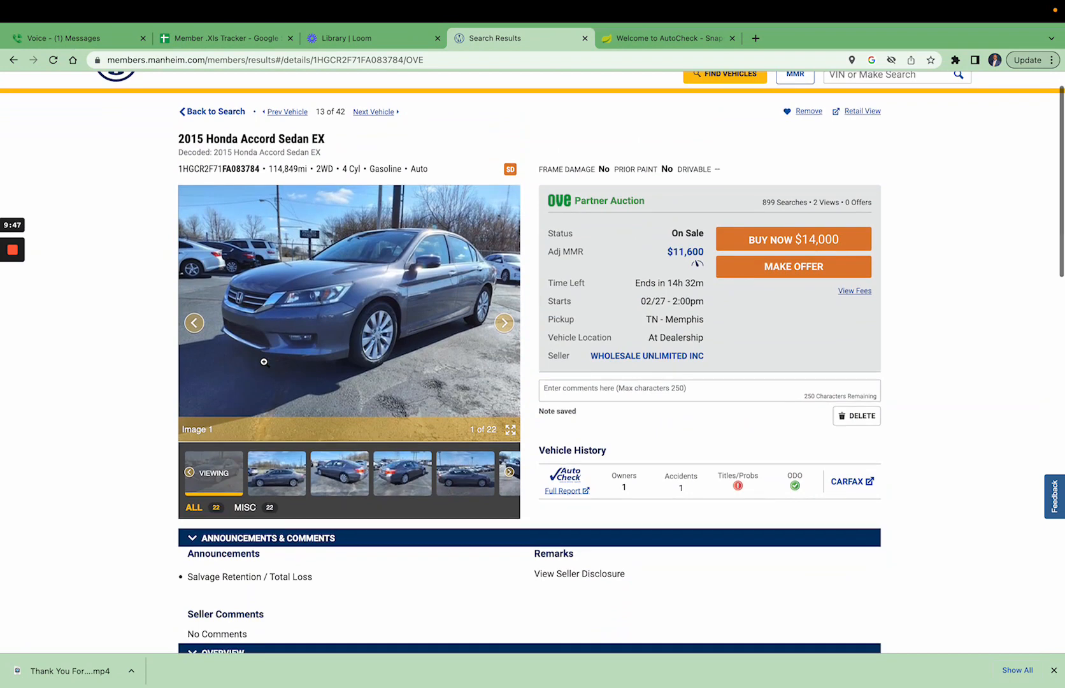
{"action": "scroll", "coordinate": [437, 414], "scroll_direction": "down", "scroll_amount": 2}
{"action": "scroll", "coordinate": [438, 414], "scroll_direction": "down", "scroll_amount": 3}
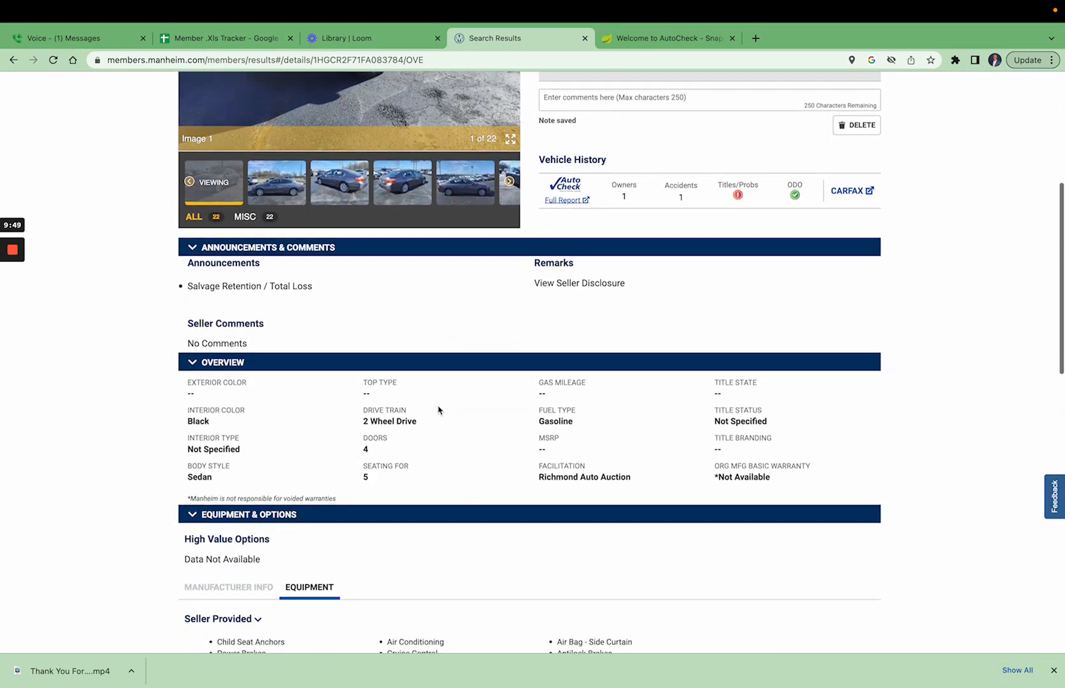
{"action": "scroll", "coordinate": [438, 409], "scroll_direction": "down", "scroll_amount": 4}
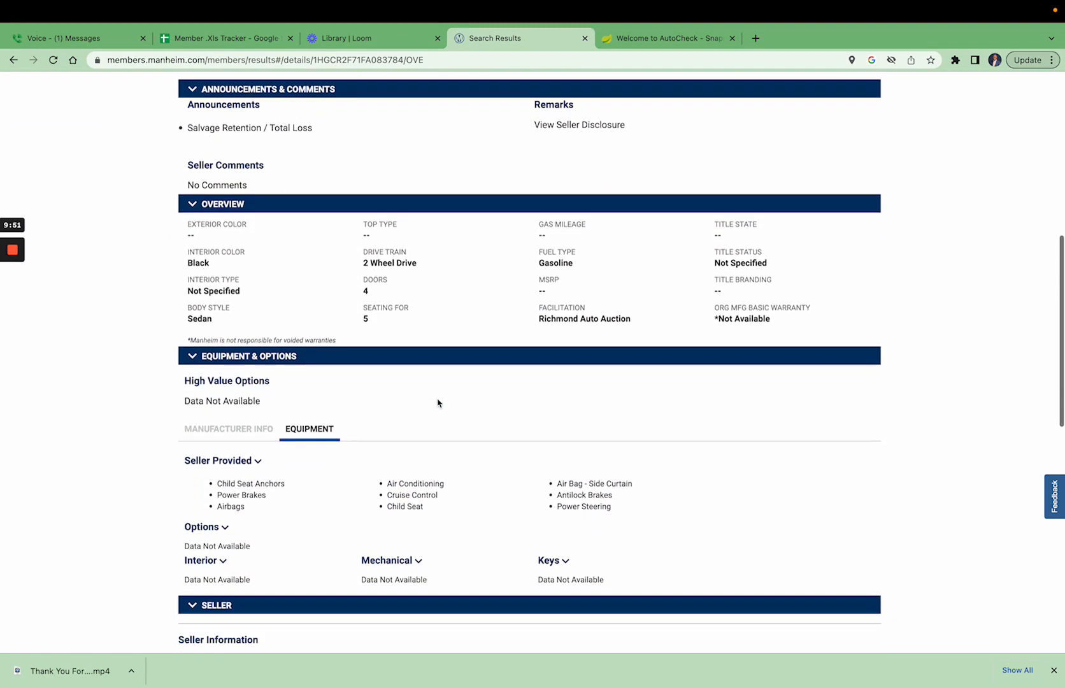
{"action": "scroll", "coordinate": [437, 403], "scroll_direction": "down", "scroll_amount": 3}
{"action": "scroll", "coordinate": [438, 402], "scroll_direction": "up", "scroll_amount": 10}
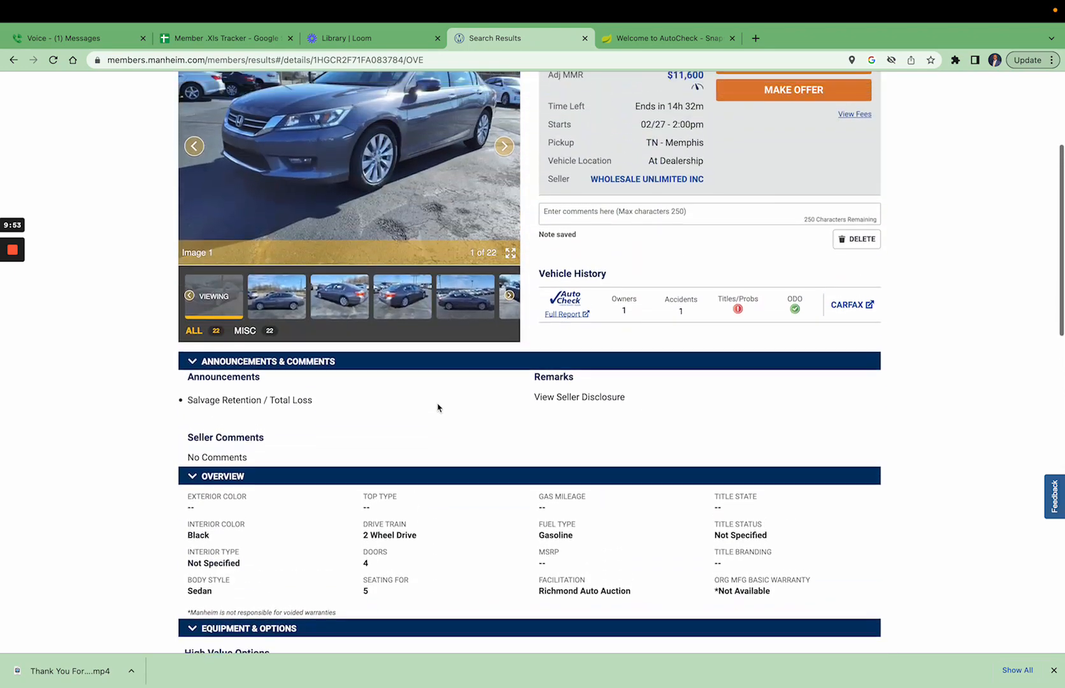
{"action": "scroll", "coordinate": [438, 407], "scroll_direction": "up", "scroll_amount": 2}
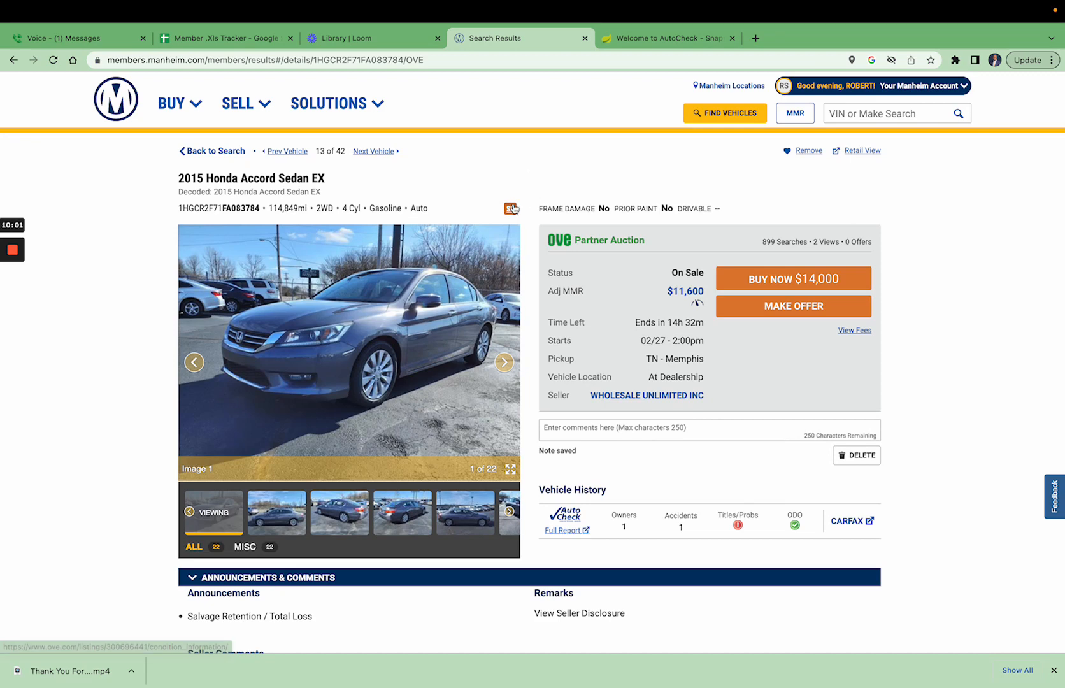
Highlight the Salvage Retention / Total Loss announcement in the 2015 Accord EX listing.
{"action": "scroll", "coordinate": [513, 204], "scroll_direction": "down", "scroll_amount": 2}
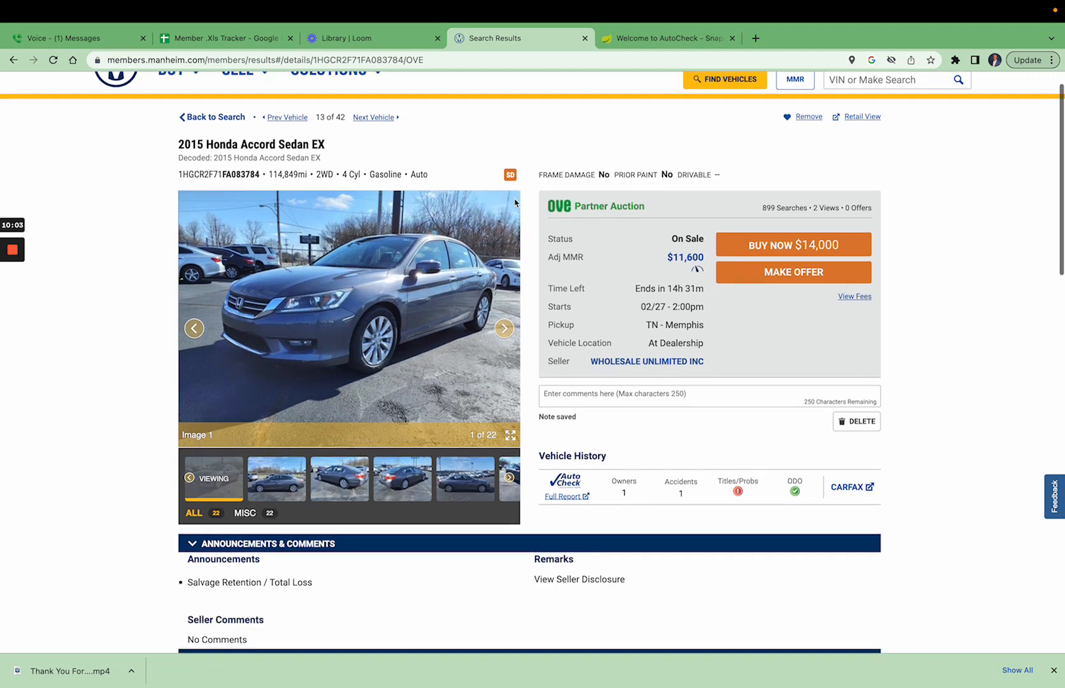
{"action": "scroll", "coordinate": [395, 344], "scroll_direction": "down", "scroll_amount": 1}
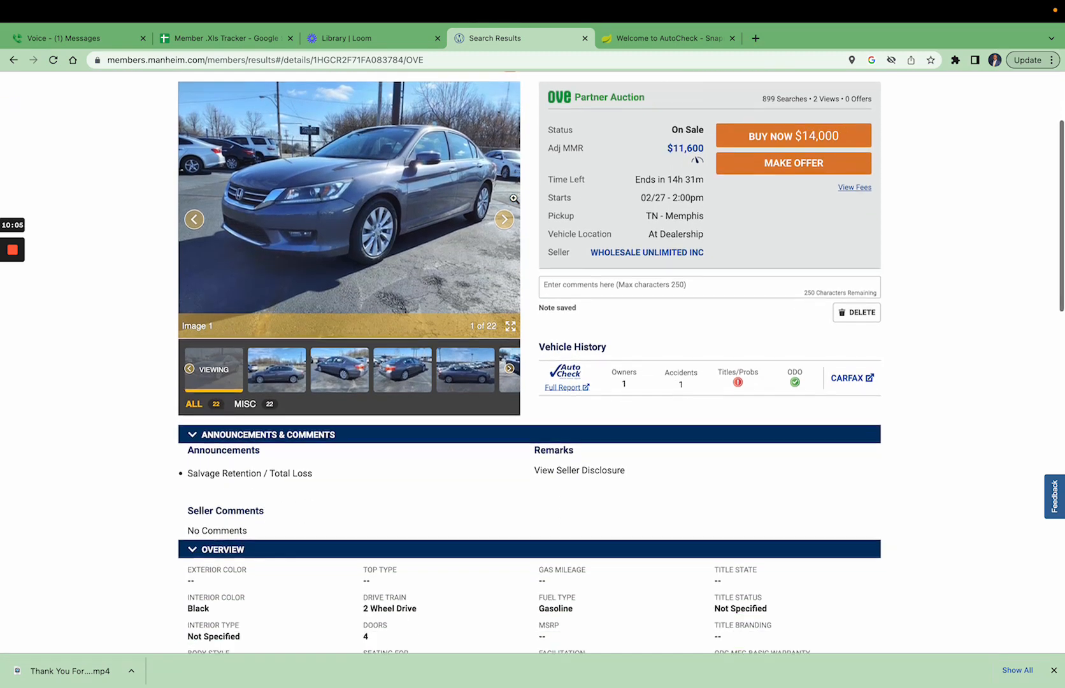
{"action": "triple_click", "coordinate": [291, 472]}
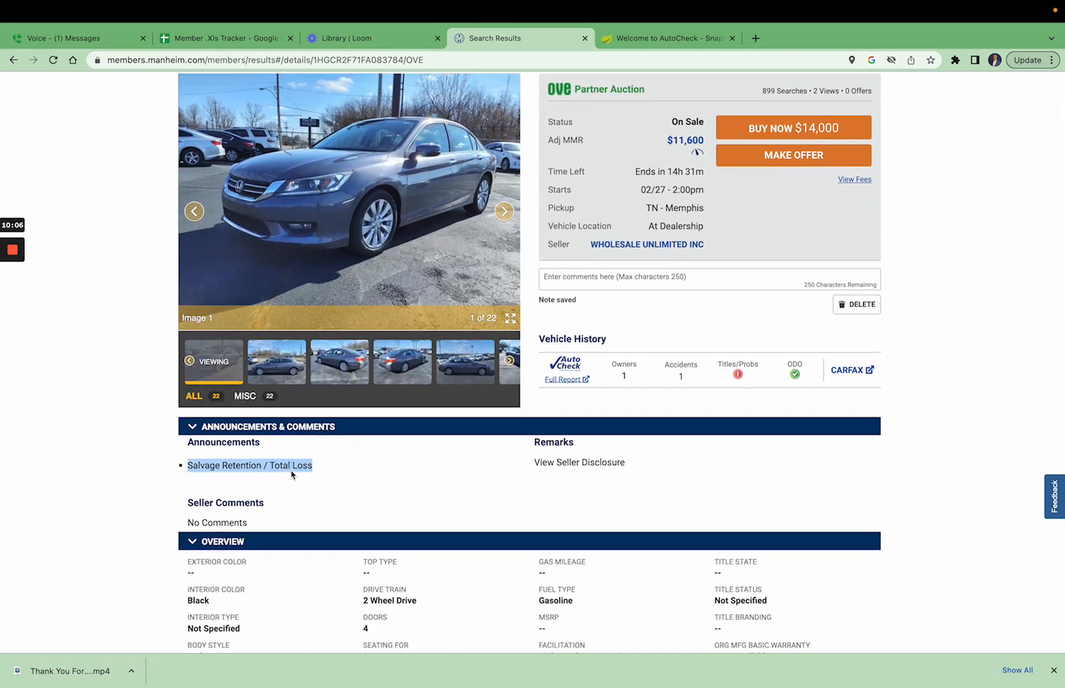
{"action": "left_click", "coordinate": [292, 472]}
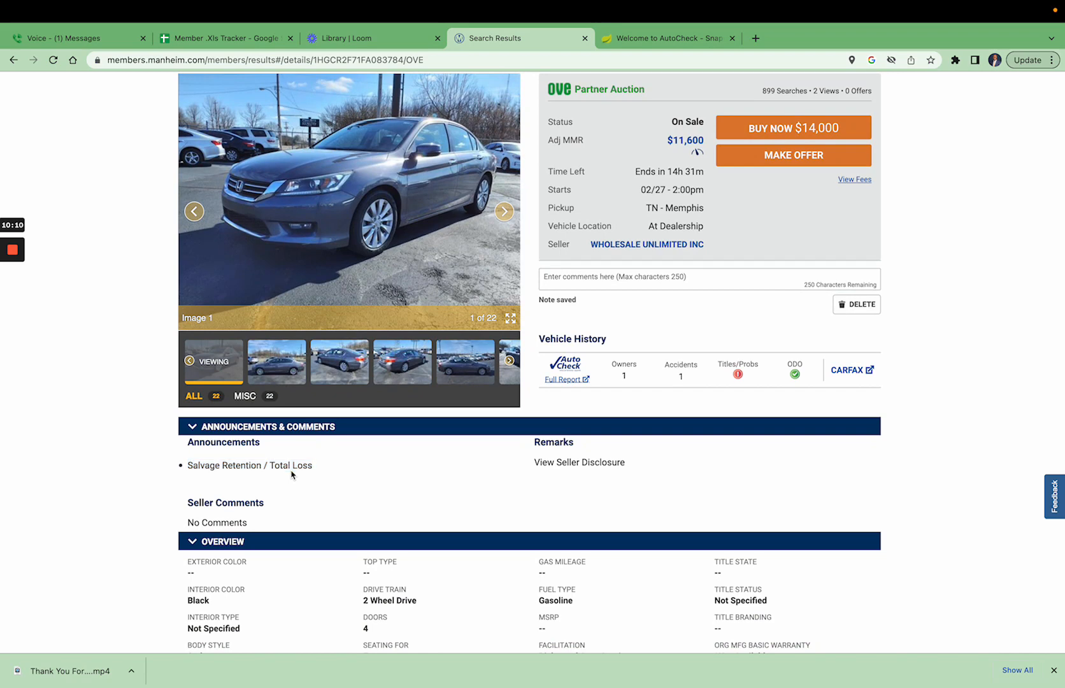
{"action": "scroll", "coordinate": [291, 474], "scroll_direction": "down", "scroll_amount": 1}
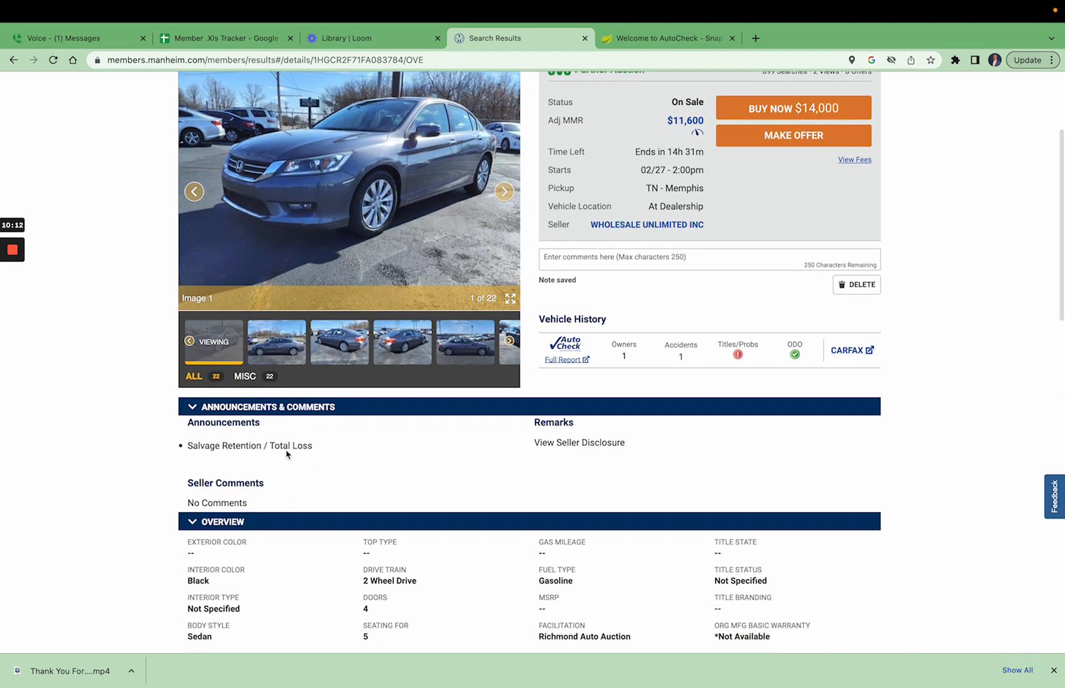
{"action": "triple_click", "coordinate": [286, 448]}
{"action": "scroll", "coordinate": [357, 395], "scroll_direction": "up", "scroll_amount": 5}
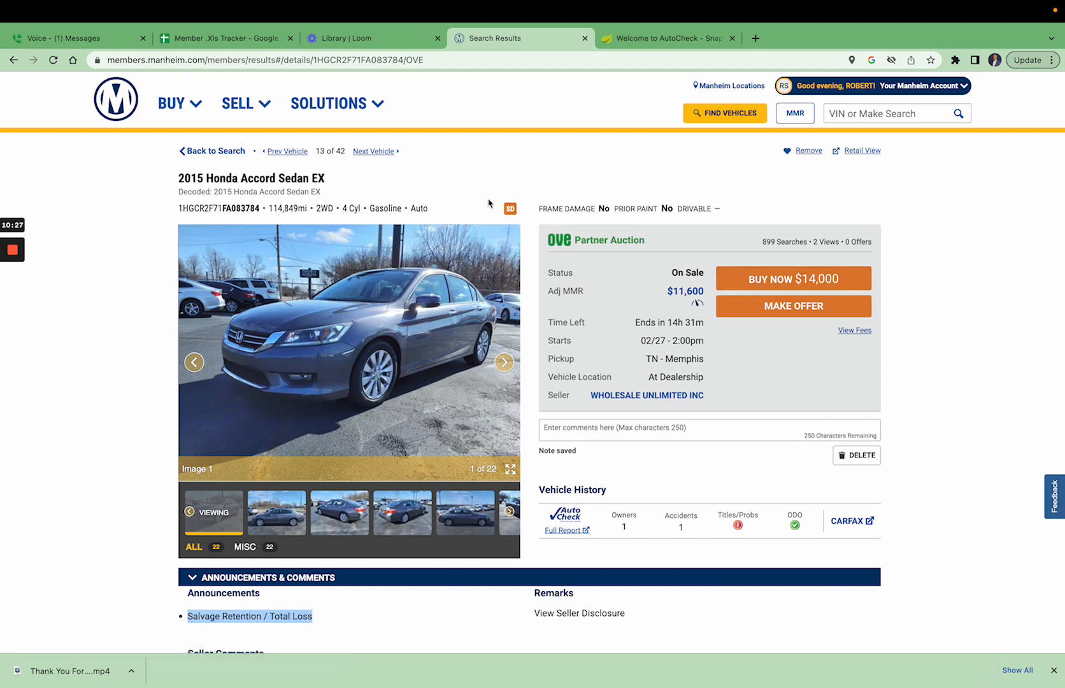
Open the 2015 Accord EX's seller disclosure, check its condition information and exterior photos, and close it.
{"action": "mouse_move", "coordinate": [202, 19]}
{"action": "left_click", "coordinate": [512, 212]}
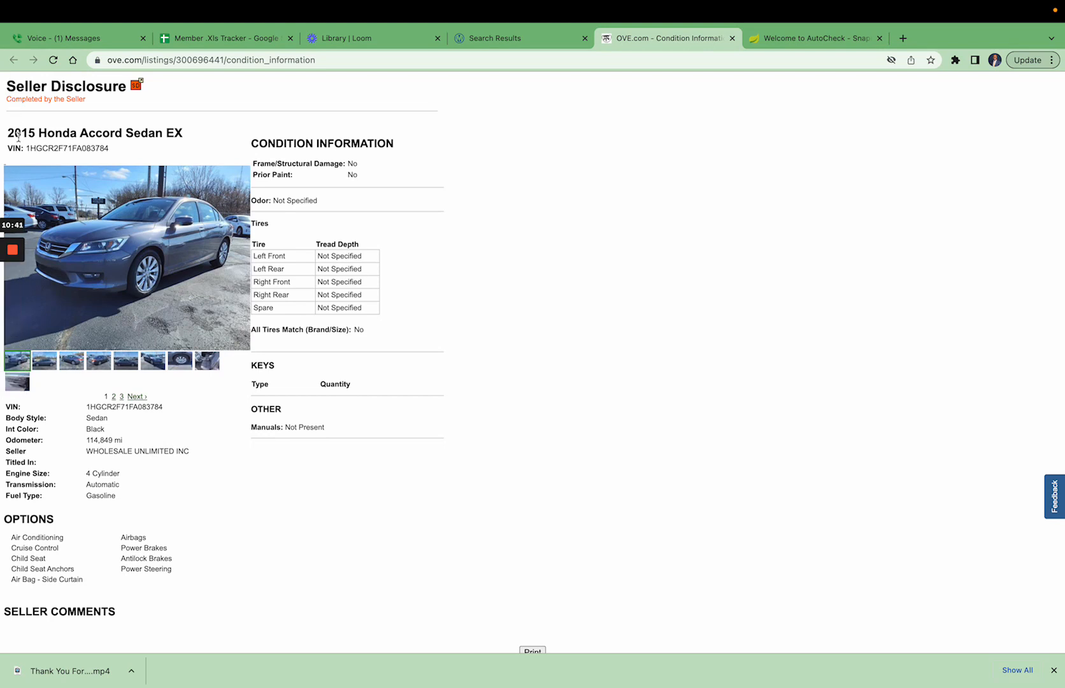
{"action": "left_click", "coordinate": [73, 363]}
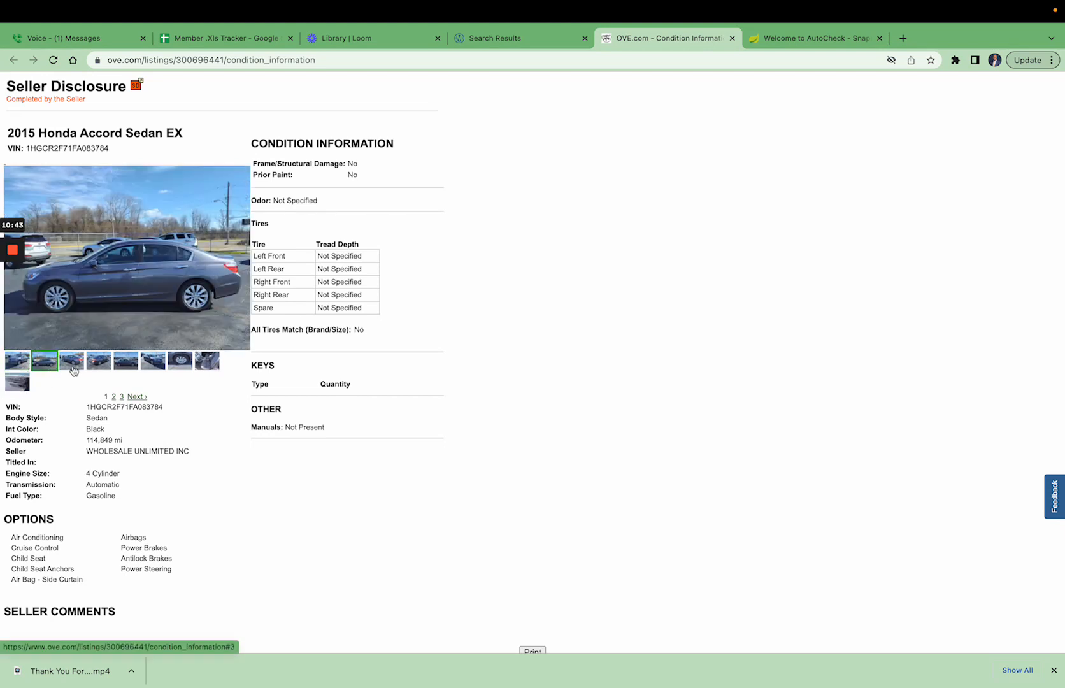
{"action": "left_click", "coordinate": [97, 363]}
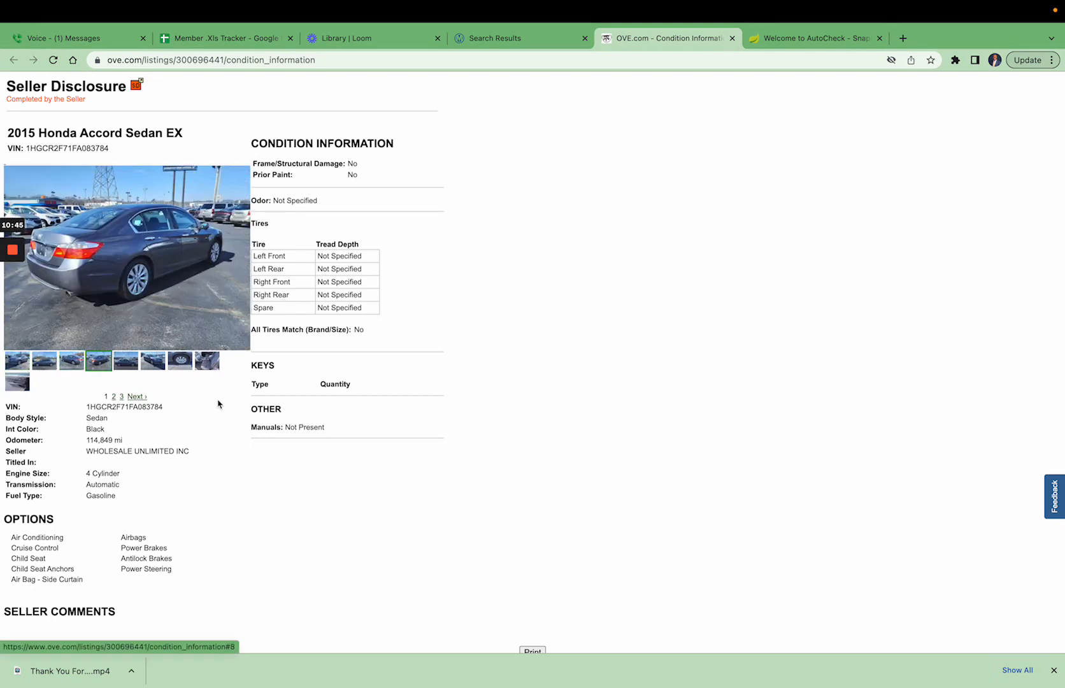
{"action": "scroll", "coordinate": [217, 407], "scroll_direction": "down", "scroll_amount": 1}
{"action": "scroll", "coordinate": [214, 395], "scroll_direction": "up", "scroll_amount": 1}
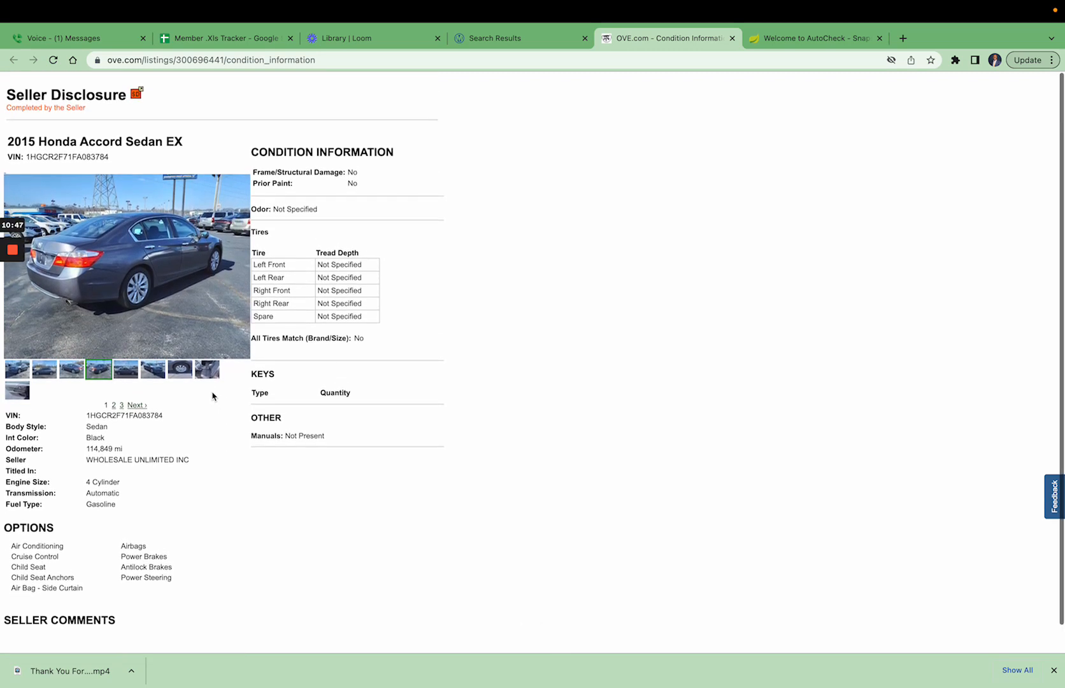
{"action": "scroll", "coordinate": [213, 382], "scroll_direction": "down", "scroll_amount": 1}
{"action": "mouse_move", "coordinate": [199, 10]}
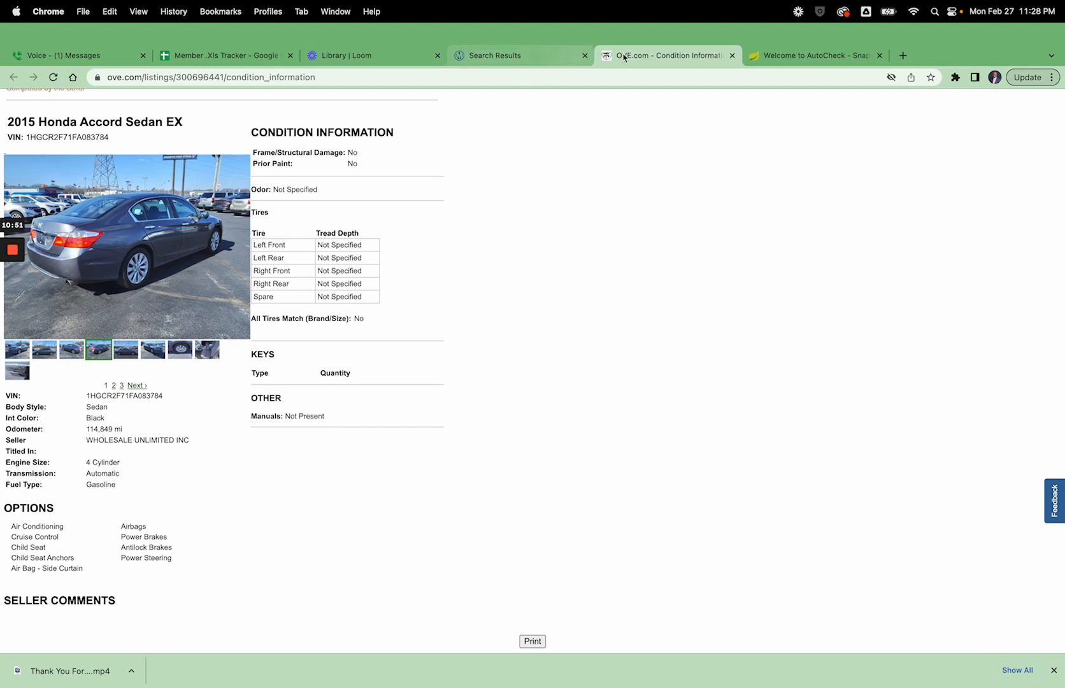
{"action": "left_click", "coordinate": [732, 56]}
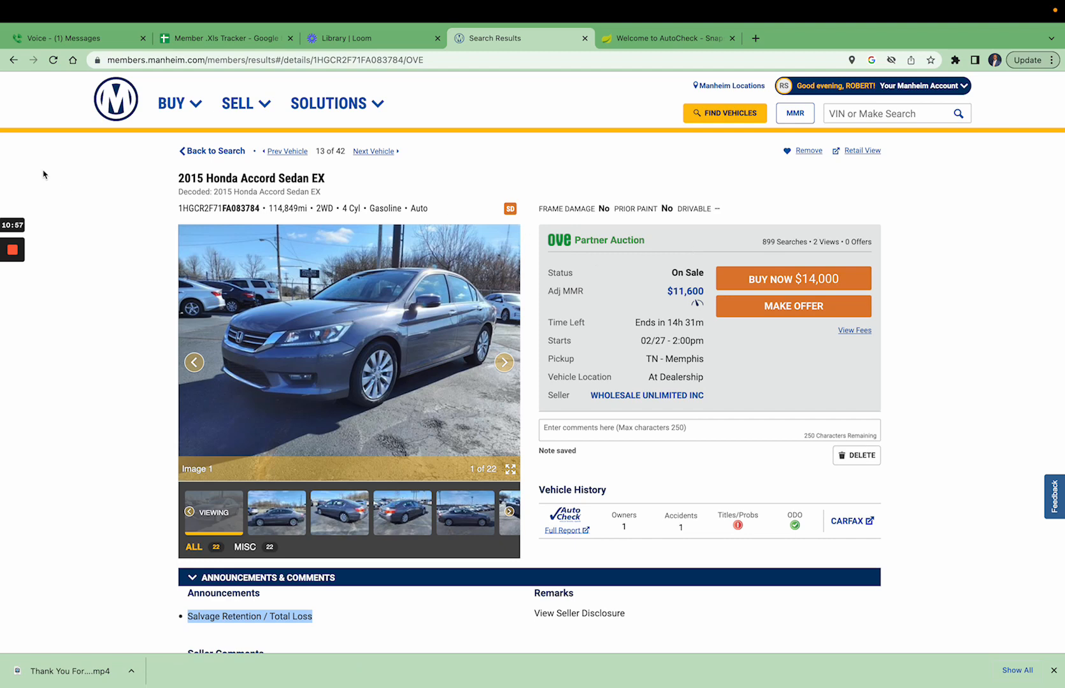
Return to the search results and browse the 2015 to 2017 Accords listed below the 2015 EX.
{"action": "left_click", "coordinate": [14, 66]}
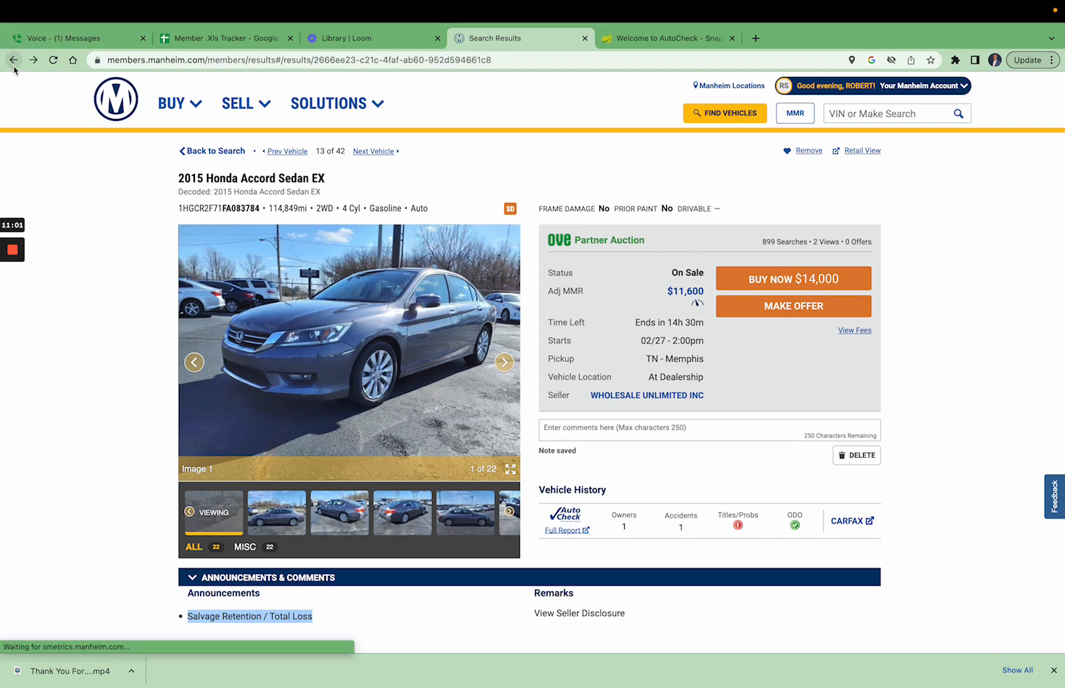
{"action": "scroll", "coordinate": [418, 276], "scroll_direction": "down", "scroll_amount": 8}
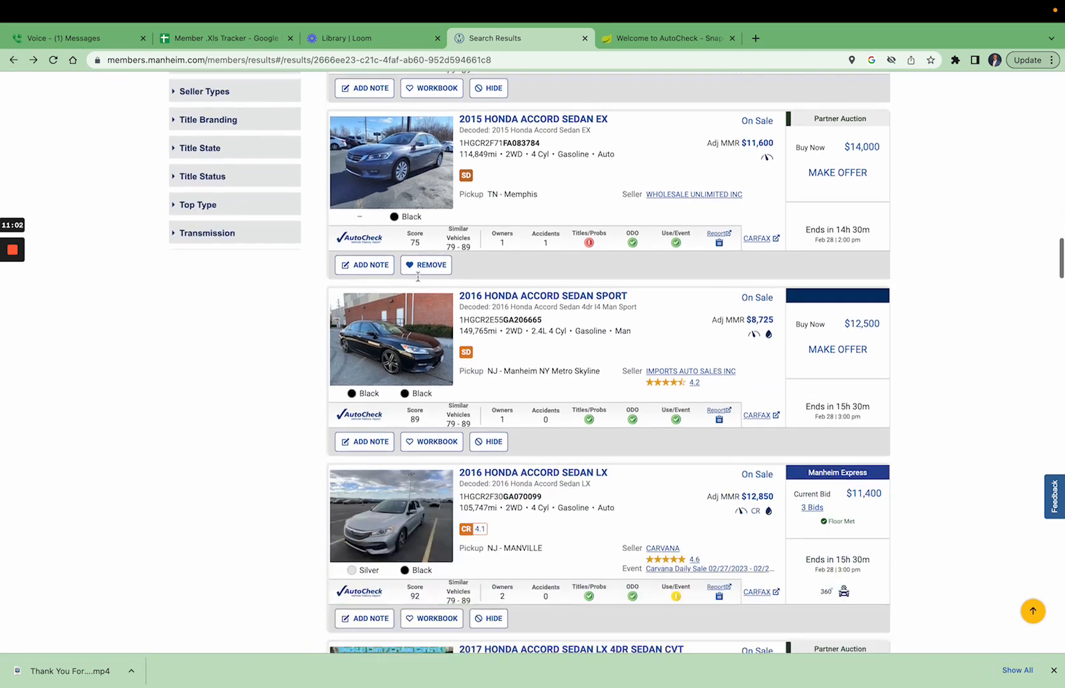
{"action": "scroll", "coordinate": [418, 277], "scroll_direction": "down", "scroll_amount": 1}
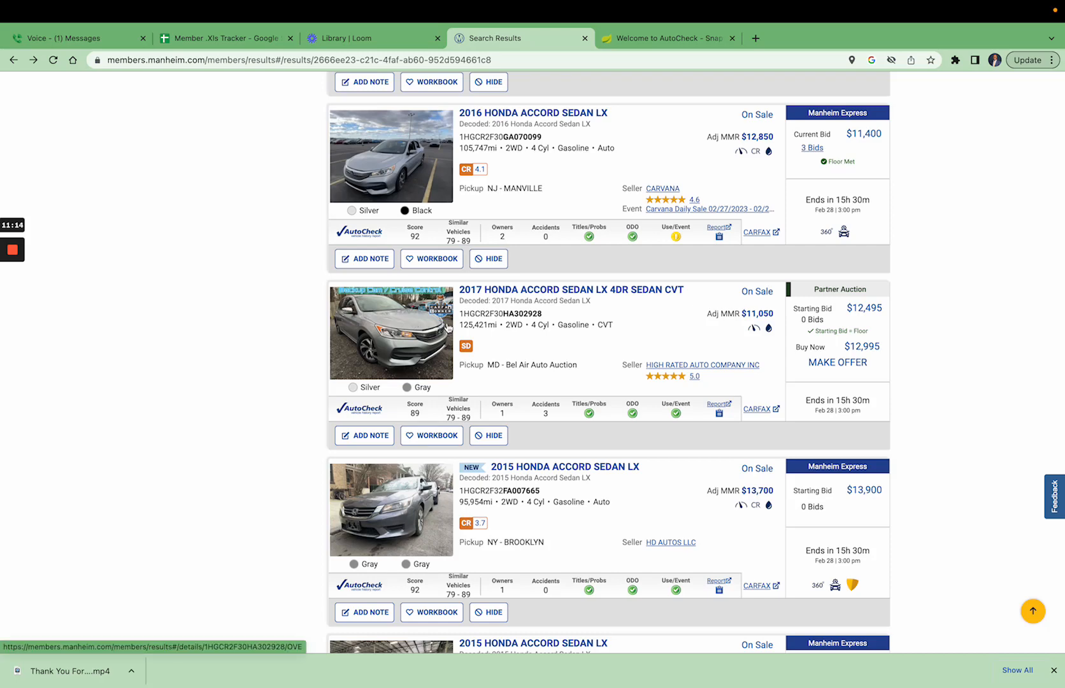
{"action": "scroll", "coordinate": [444, 293], "scroll_direction": "down", "scroll_amount": 3}
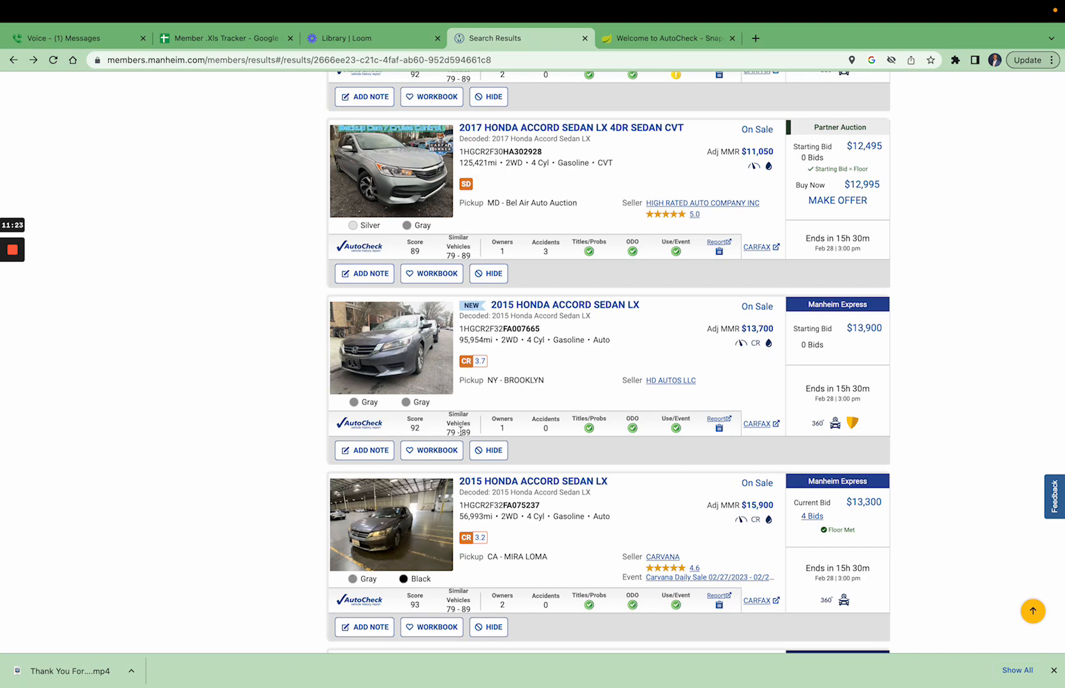
Open the 2015 Accord Sedan LX listing in Brooklyn and check its rear photo, vehicle history and overview.
{"action": "left_click", "coordinate": [407, 354]}
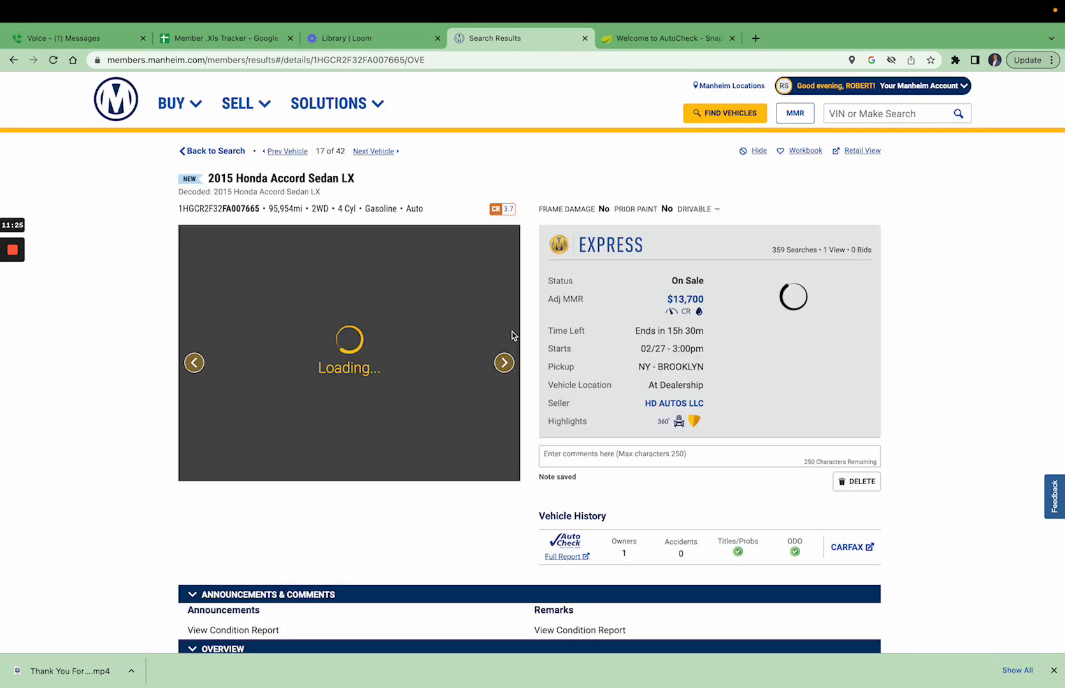
{"action": "left_click", "coordinate": [504, 363]}
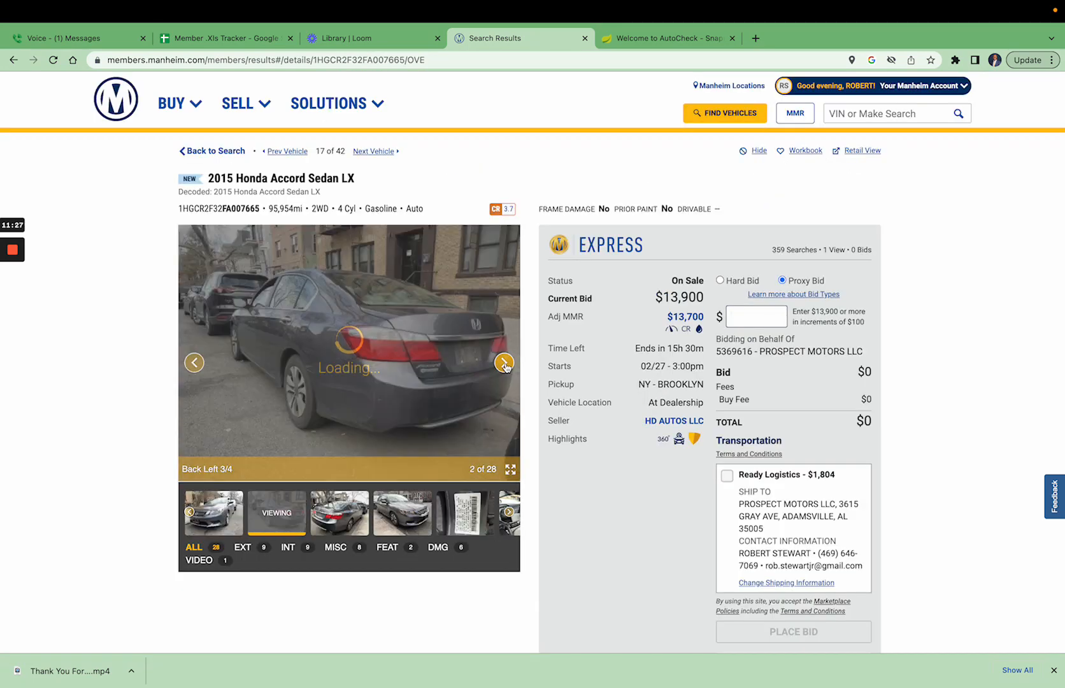
{"action": "scroll", "coordinate": [505, 364], "scroll_direction": "down", "scroll_amount": 5}
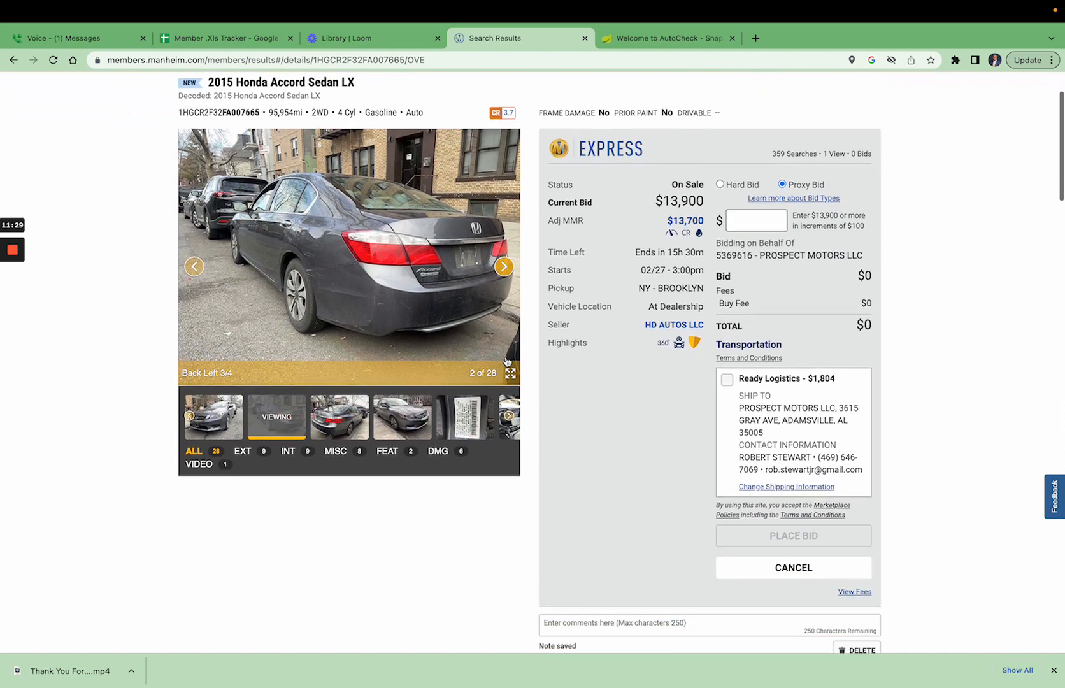
{"action": "scroll", "coordinate": [507, 360], "scroll_direction": "down", "scroll_amount": 3}
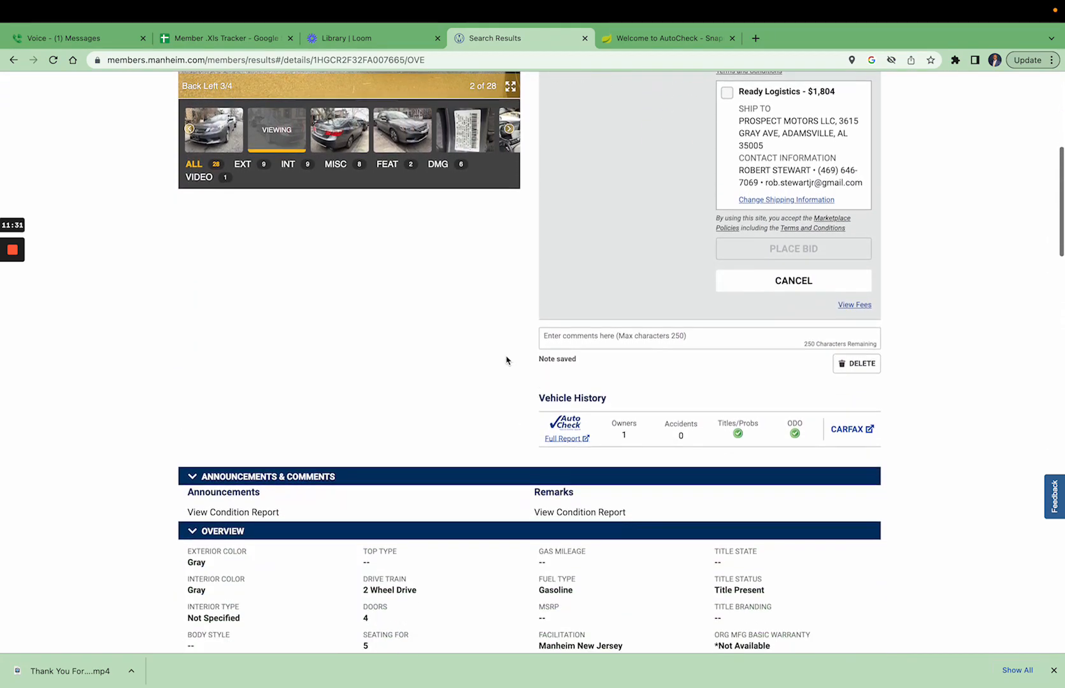
{"action": "scroll", "coordinate": [507, 359], "scroll_direction": "up", "scroll_amount": 8}
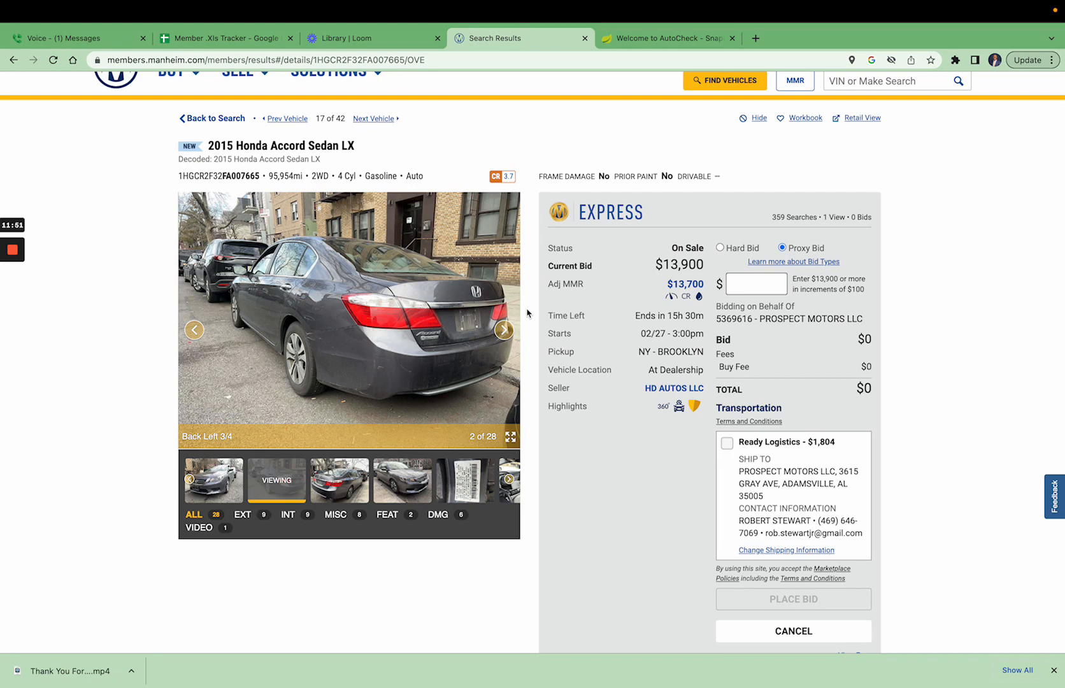
Examine the Accord LX's condition information from diagnostic codes to tires and seller details, and view its passenger rear photo.
{"action": "scroll", "coordinate": [529, 315], "scroll_direction": "down", "scroll_amount": 5}
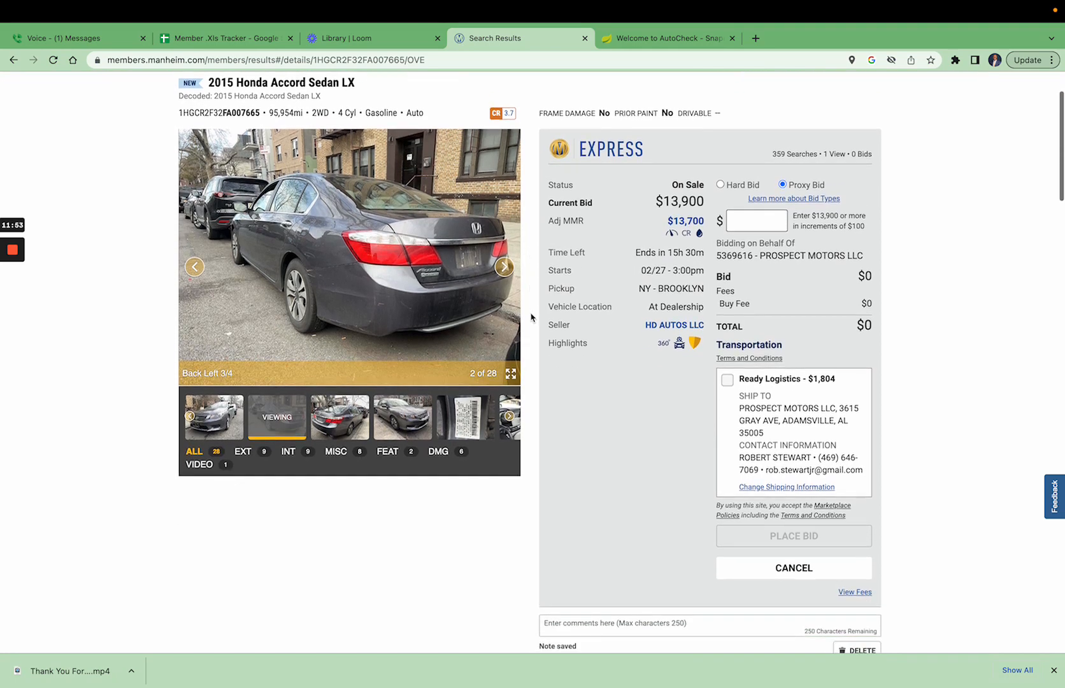
{"action": "scroll", "coordinate": [531, 317], "scroll_direction": "down", "scroll_amount": 4}
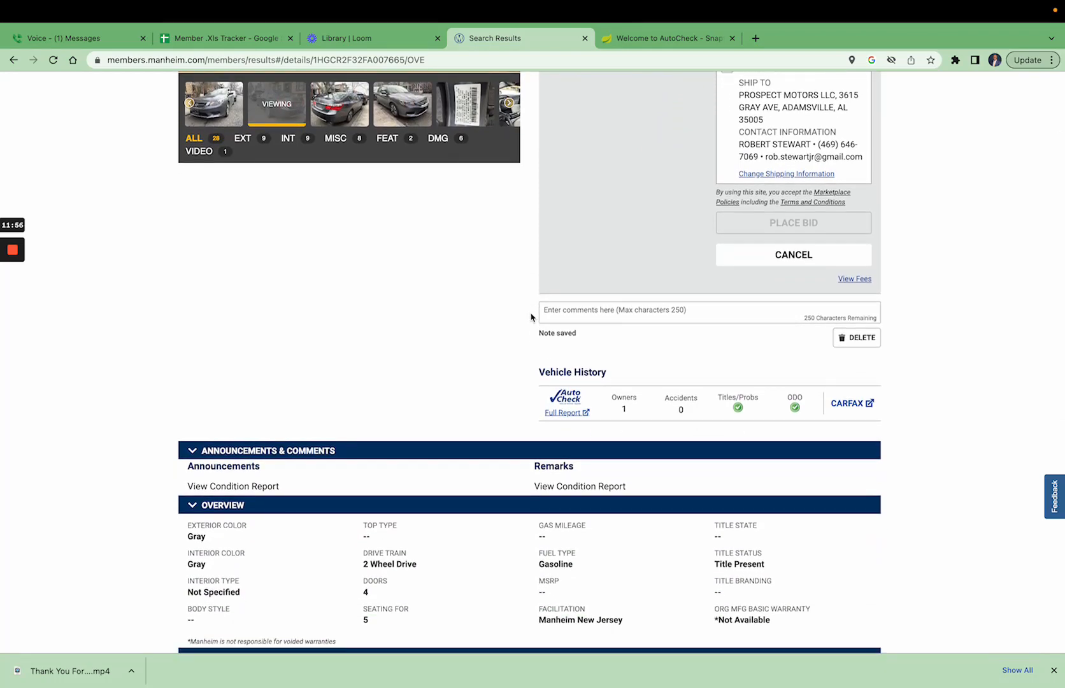
{"action": "scroll", "coordinate": [530, 316], "scroll_direction": "down", "scroll_amount": 5}
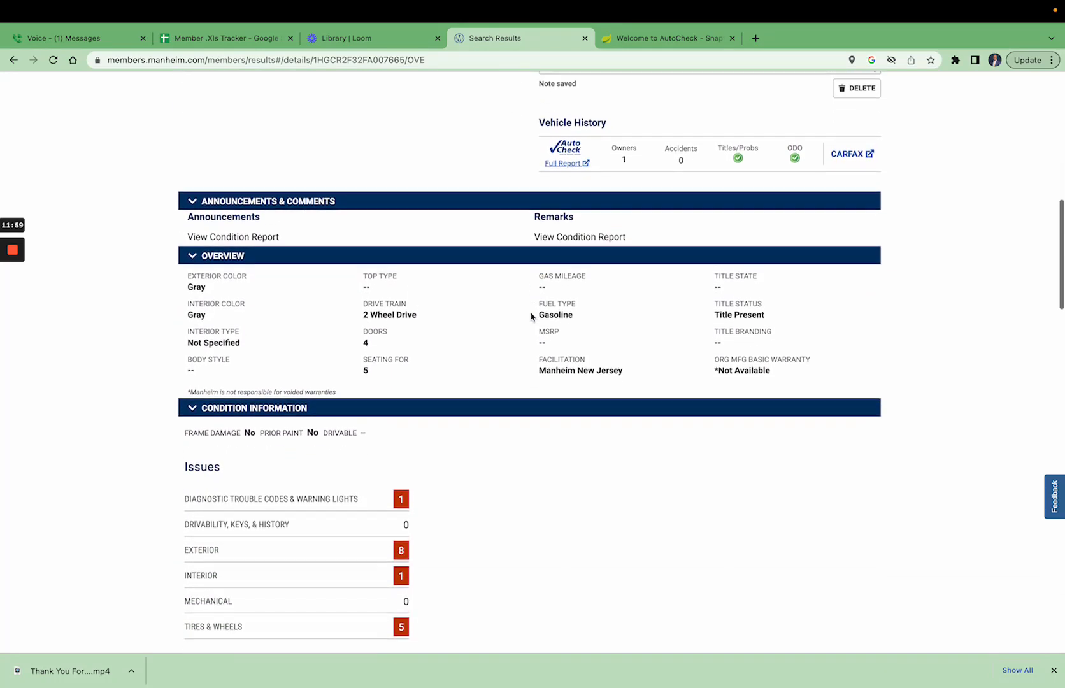
{"action": "scroll", "coordinate": [532, 317], "scroll_direction": "down", "scroll_amount": 10}
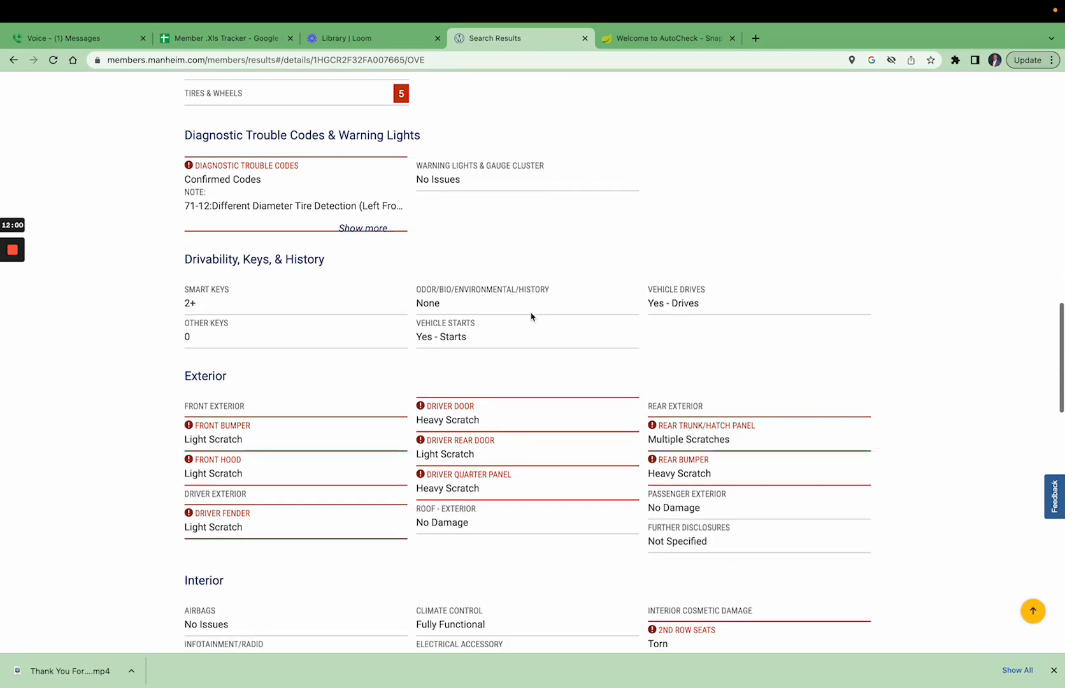
{"action": "scroll", "coordinate": [531, 317], "scroll_direction": "down", "scroll_amount": 12}
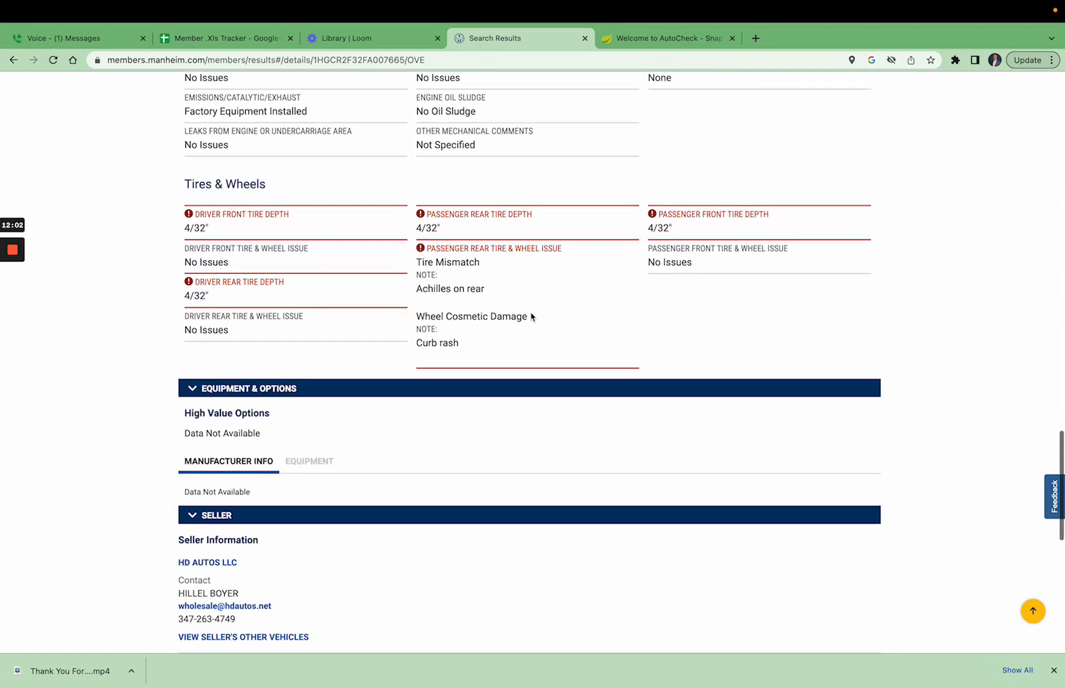
{"action": "scroll", "coordinate": [531, 316], "scroll_direction": "down", "scroll_amount": 4}
{"action": "scroll", "coordinate": [531, 316], "scroll_direction": "up", "scroll_amount": 18}
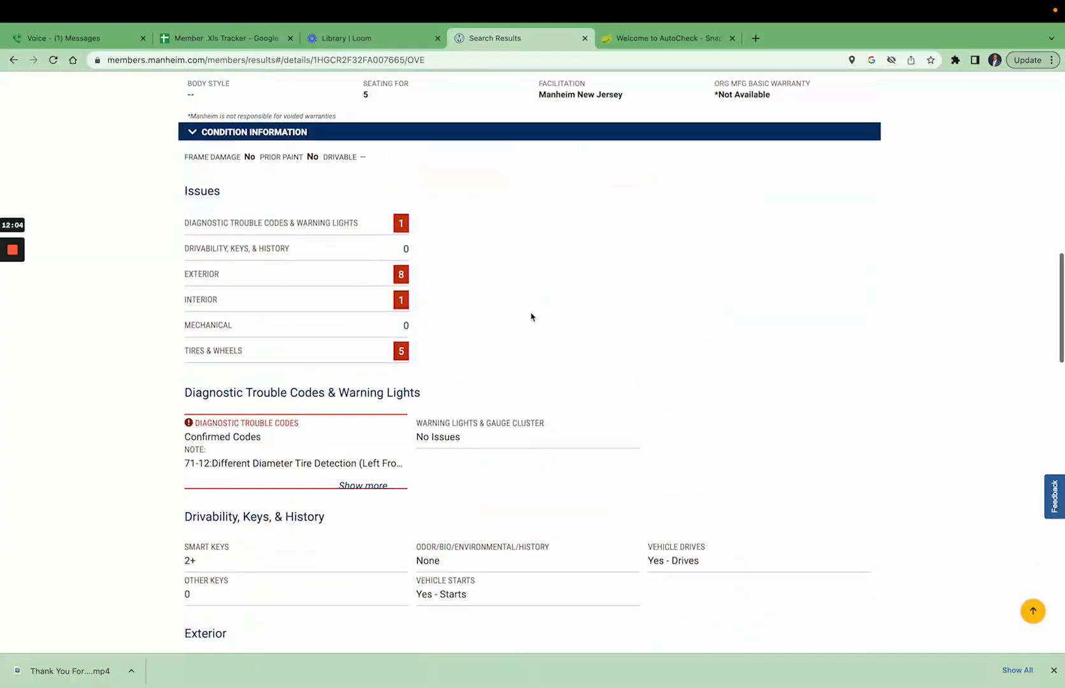
{"action": "scroll", "coordinate": [531, 316], "scroll_direction": "up", "scroll_amount": 10}
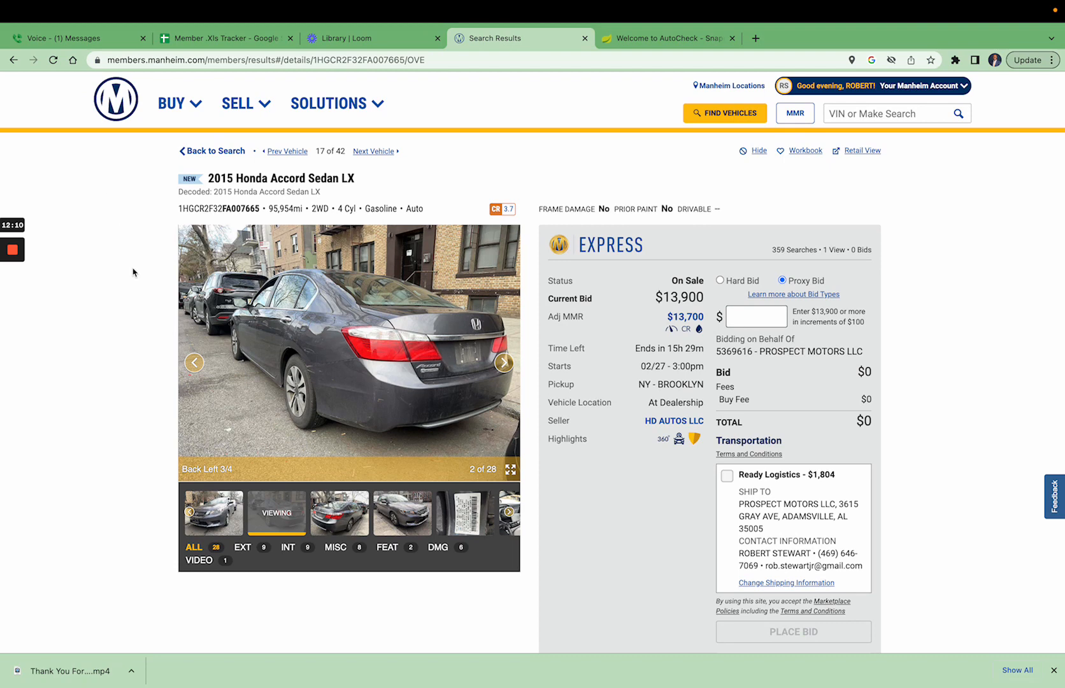
{"action": "left_click", "coordinate": [506, 364]}
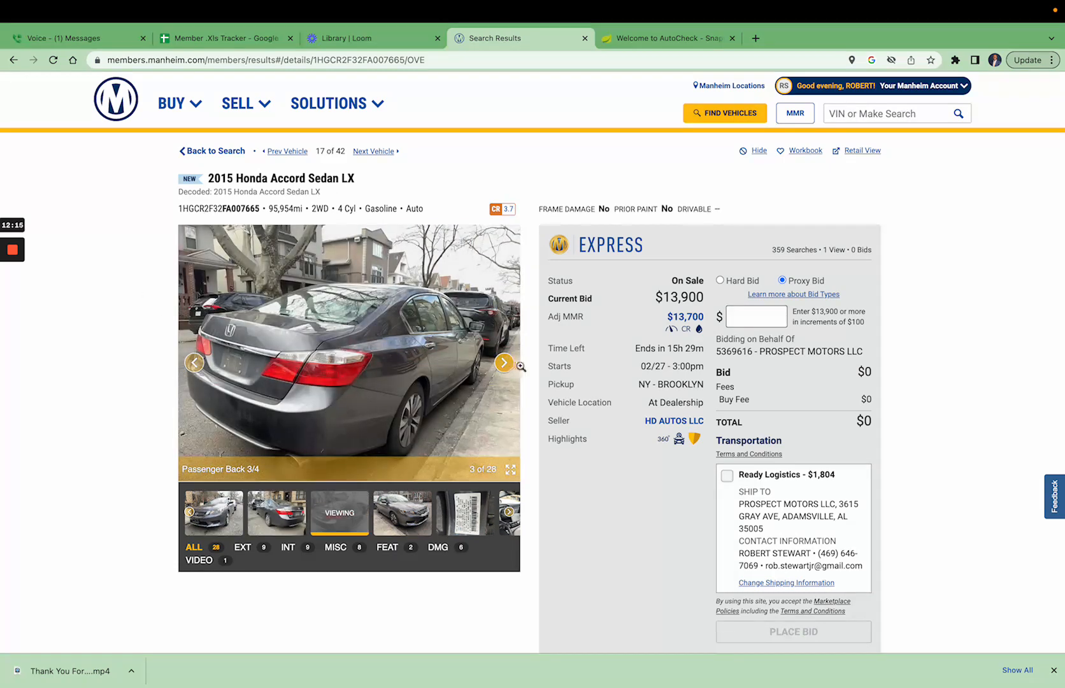
Copy the current bid of 13,900 into the proxy bid amount, and switch the bid type to Hard Bid and back.
{"action": "left_click", "coordinate": [739, 311]}
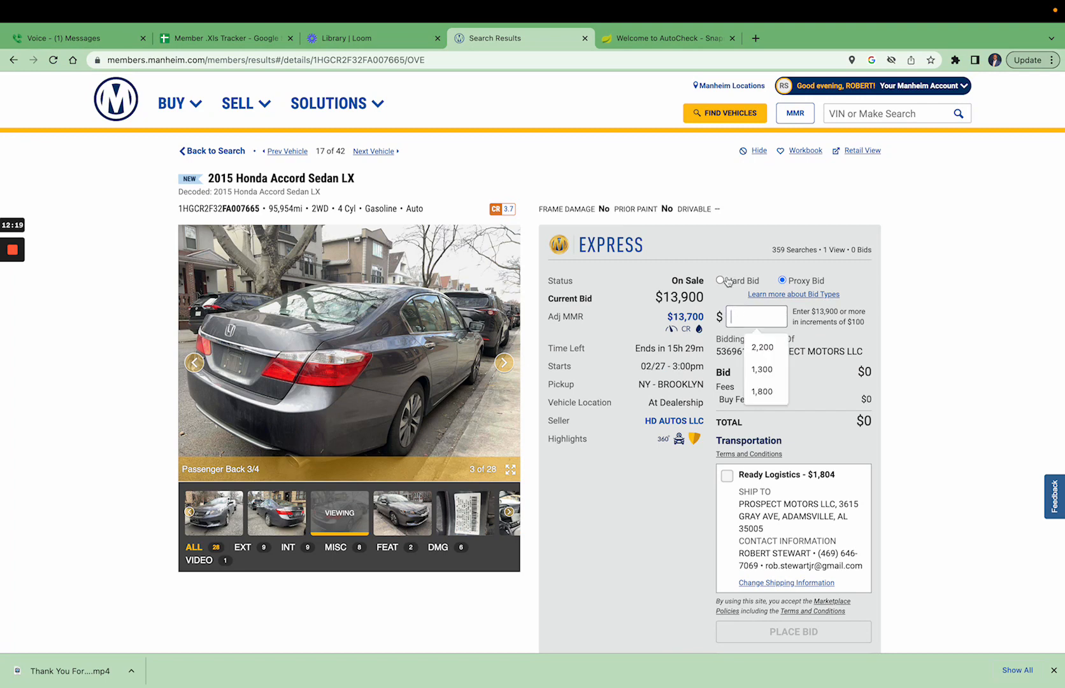
{"action": "left_click", "coordinate": [679, 303]}
{"action": "double_click", "coordinate": [679, 302]}
{"action": "right_click", "coordinate": [680, 300]}
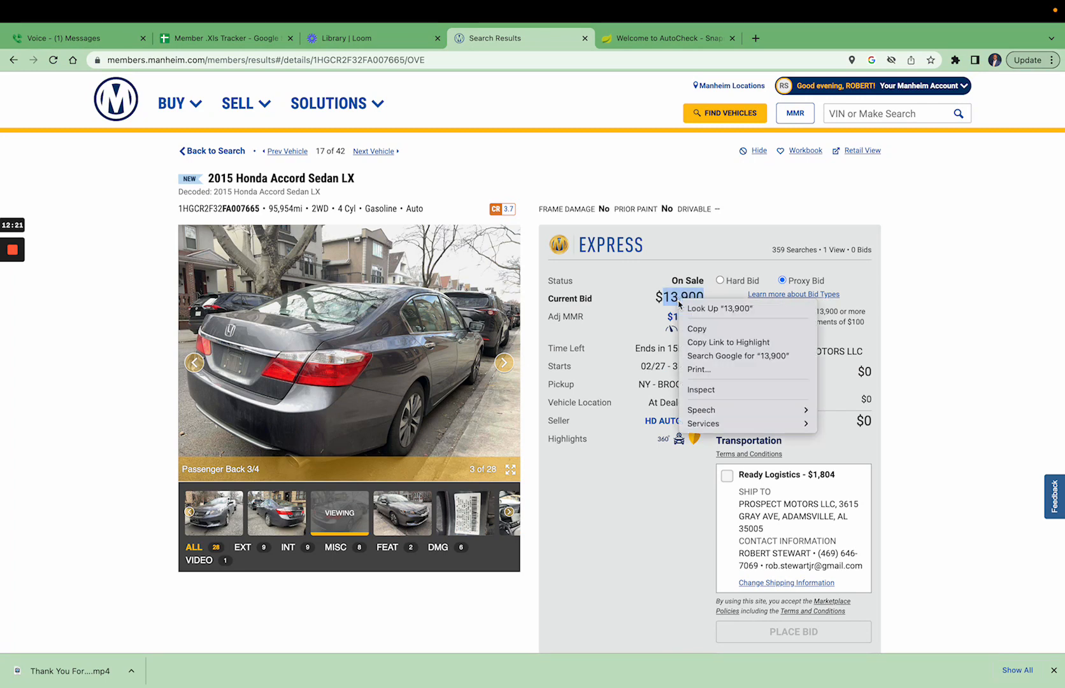
{"action": "left_click", "coordinate": [745, 330]}
{"action": "left_click", "coordinate": [743, 316]}
{"action": "right_click", "coordinate": [742, 317]}
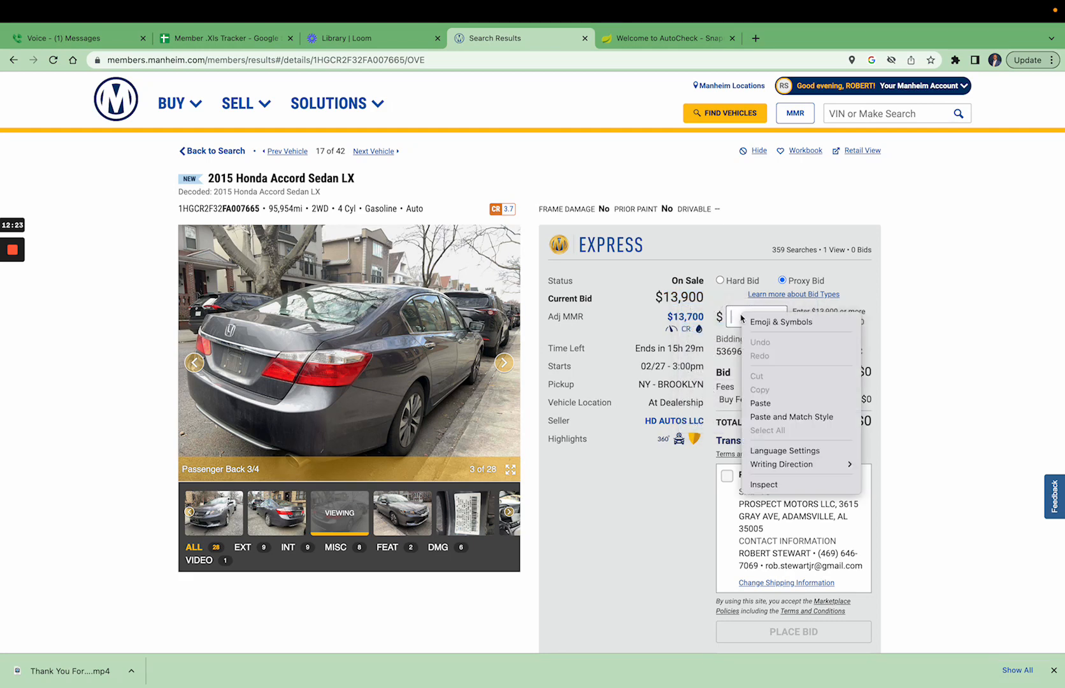
{"action": "left_click", "coordinate": [774, 403]}
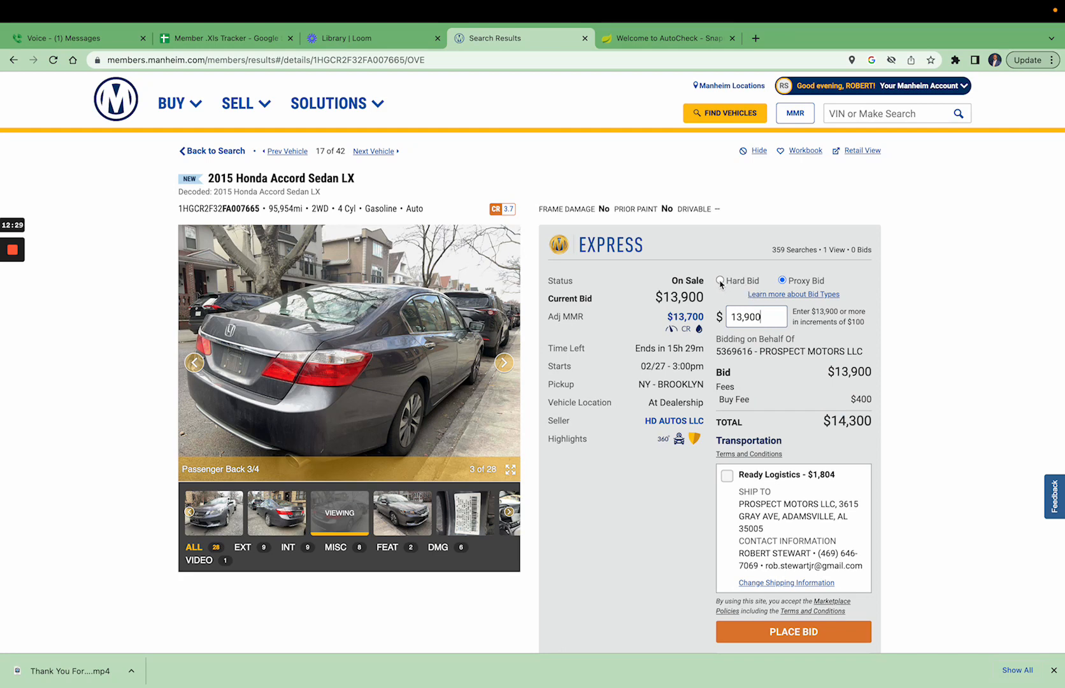
{"action": "left_click", "coordinate": [720, 281]}
{"action": "left_click", "coordinate": [782, 281]}
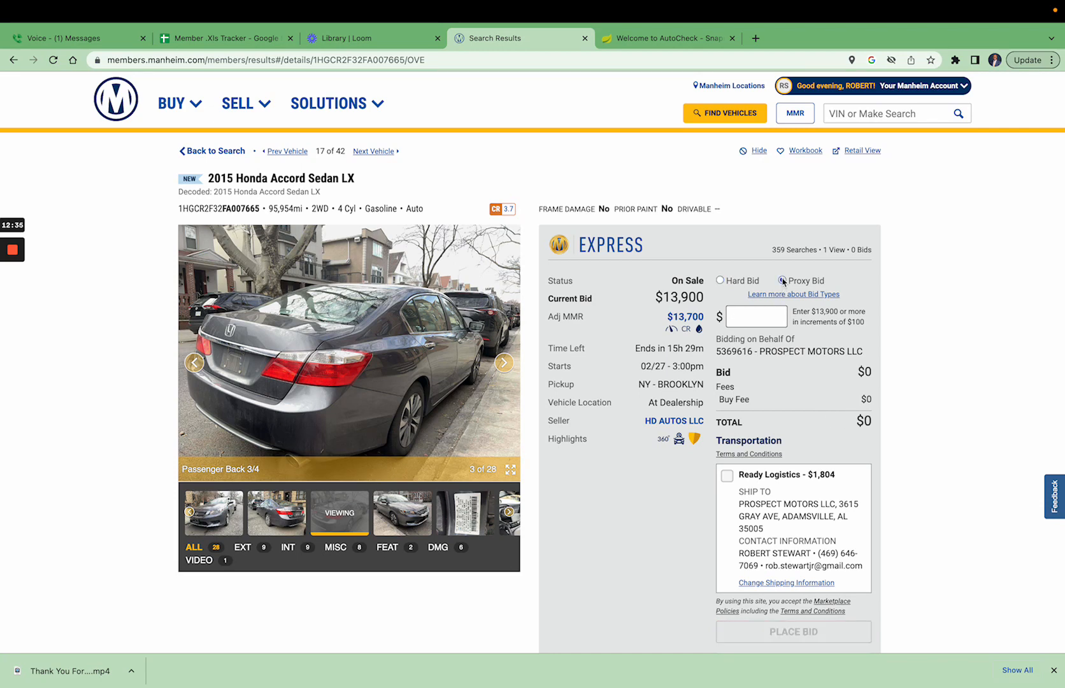
Set the proxy bid amount for the 2015 Accord LX to 14,000.
{"action": "left_click", "coordinate": [746, 323]}
{"action": "right_click", "coordinate": [742, 326]}
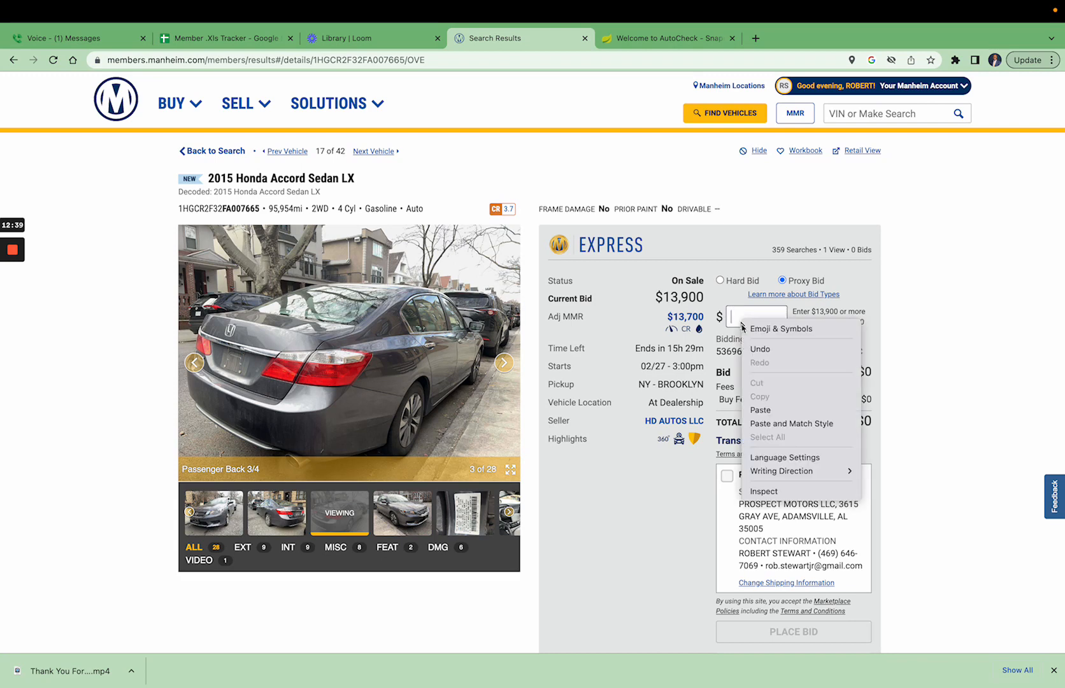
{"action": "left_click", "coordinate": [761, 409]}
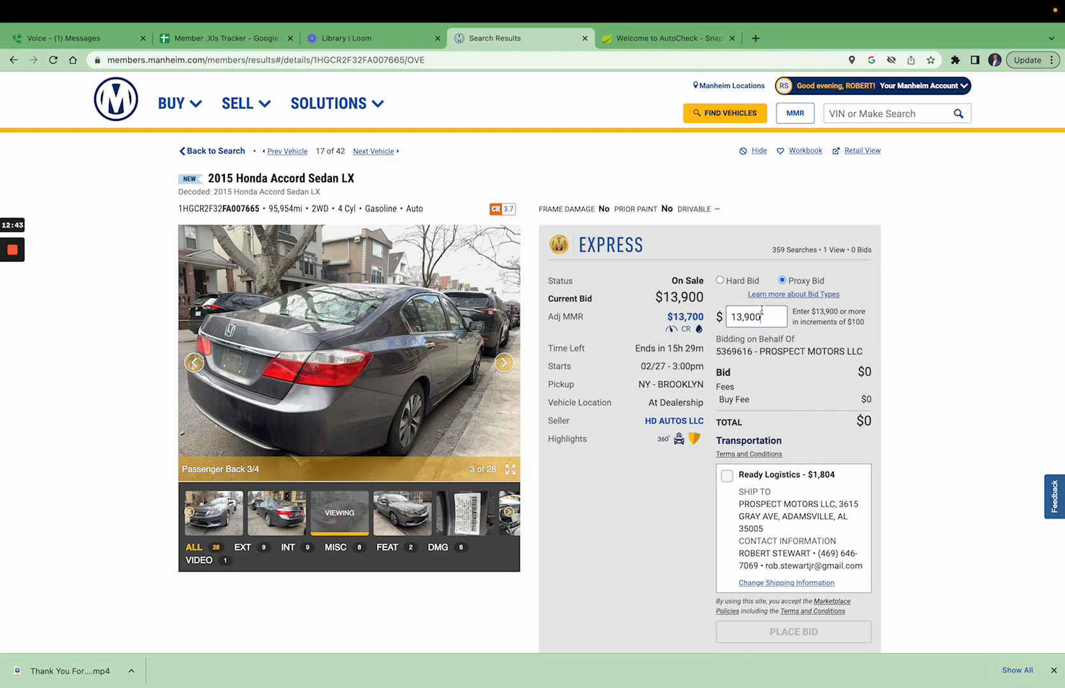
{"action": "double_click", "coordinate": [761, 310]}
{"action": "type", "text": "14,0"}
{"action": "type", "text": "000"}
{"action": "key", "text": "Tab"}
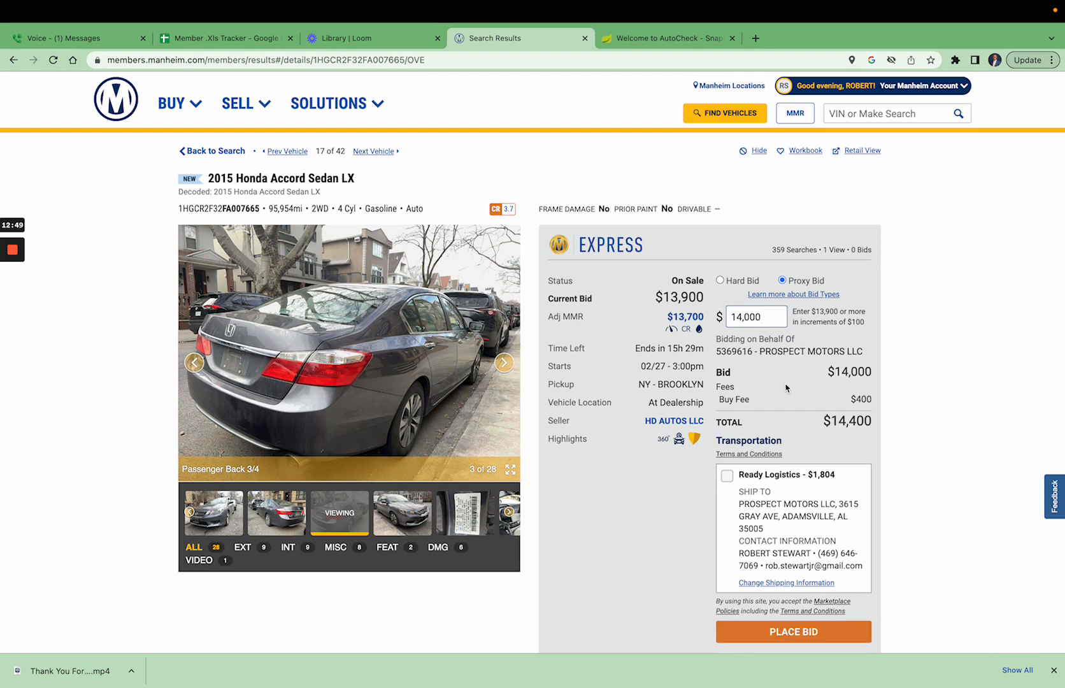
Highlight the entered bid amount, the buy fee and the total in the Accord LX's bid breakdown.
{"action": "scroll", "coordinate": [786, 388], "scroll_direction": "down", "scroll_amount": 1}
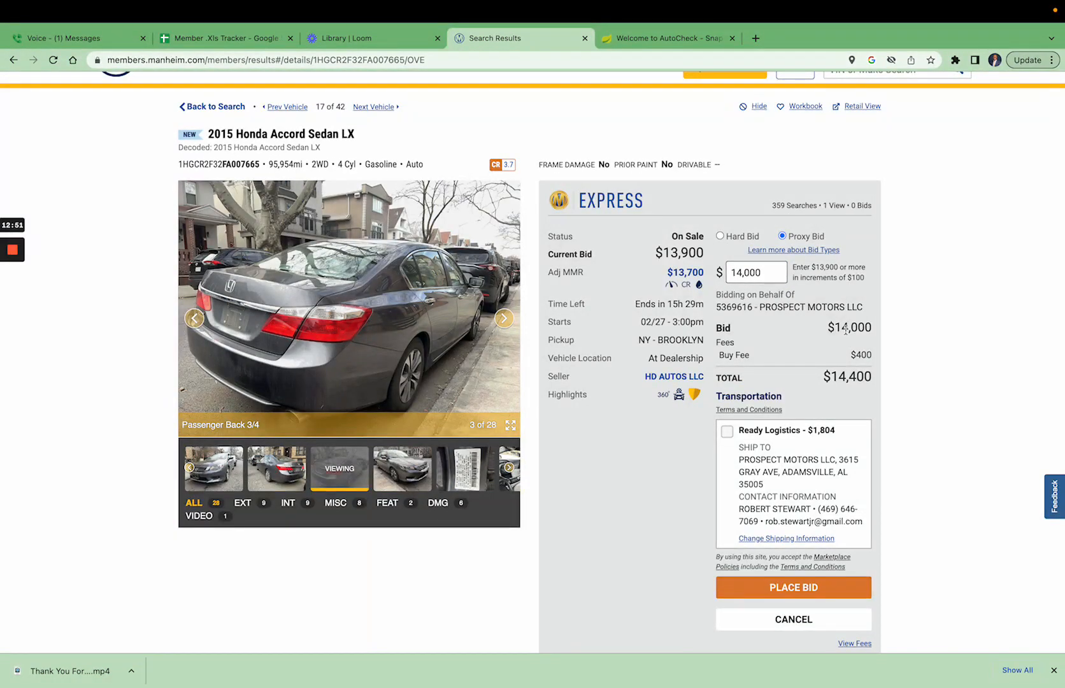
{"action": "double_click", "coordinate": [744, 273]}
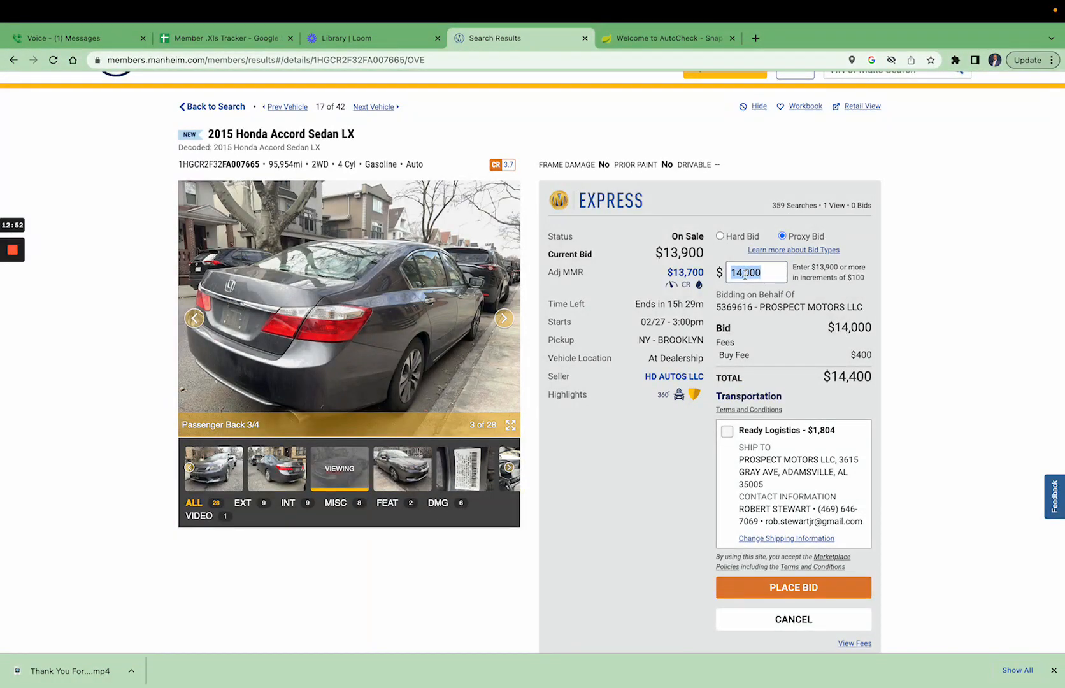
{"action": "left_click", "coordinate": [800, 374]}
{"action": "triple_click", "coordinate": [727, 356]}
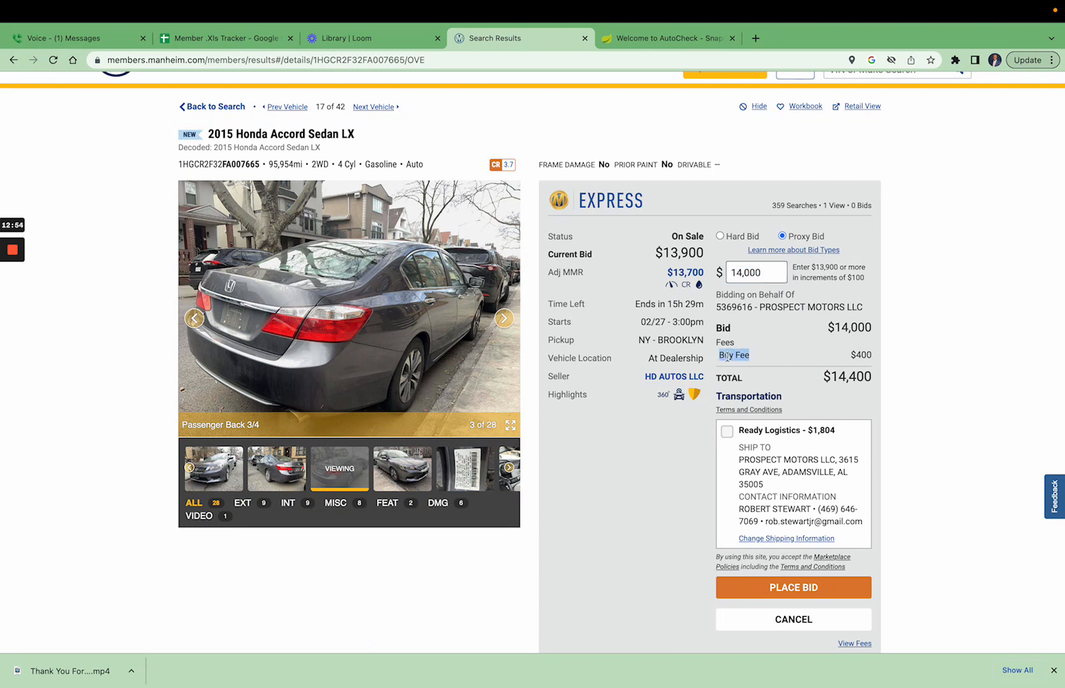
{"action": "left_click", "coordinate": [858, 355]}
{"action": "double_click", "coordinate": [858, 355]}
{"action": "double_click", "coordinate": [855, 377]}
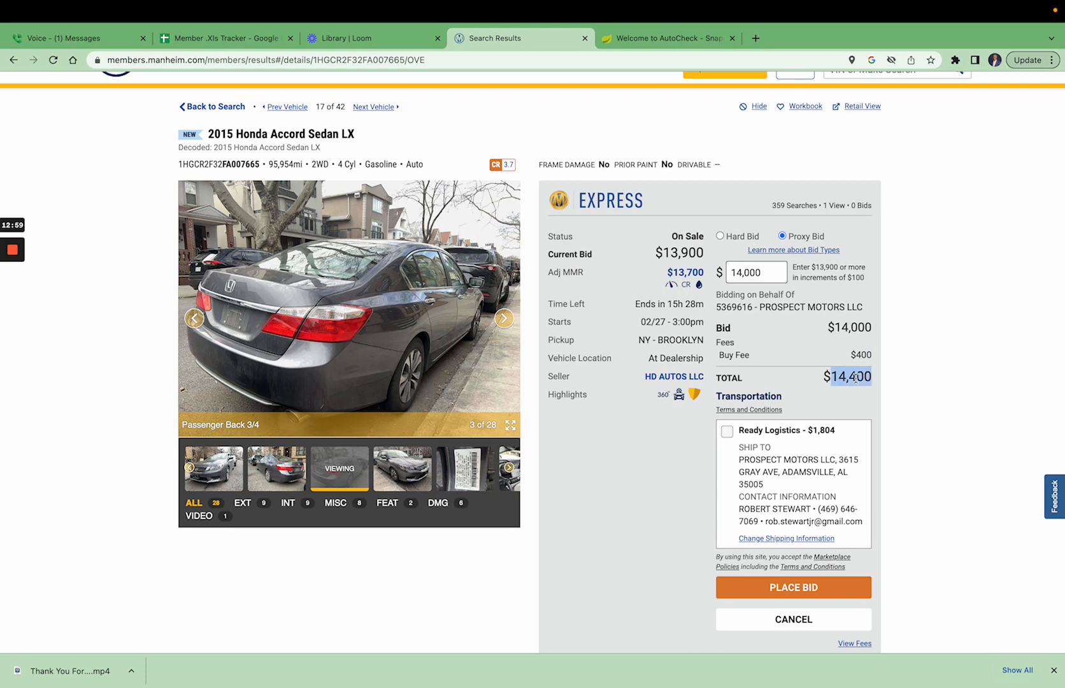
{"action": "left_click", "coordinate": [807, 391]}
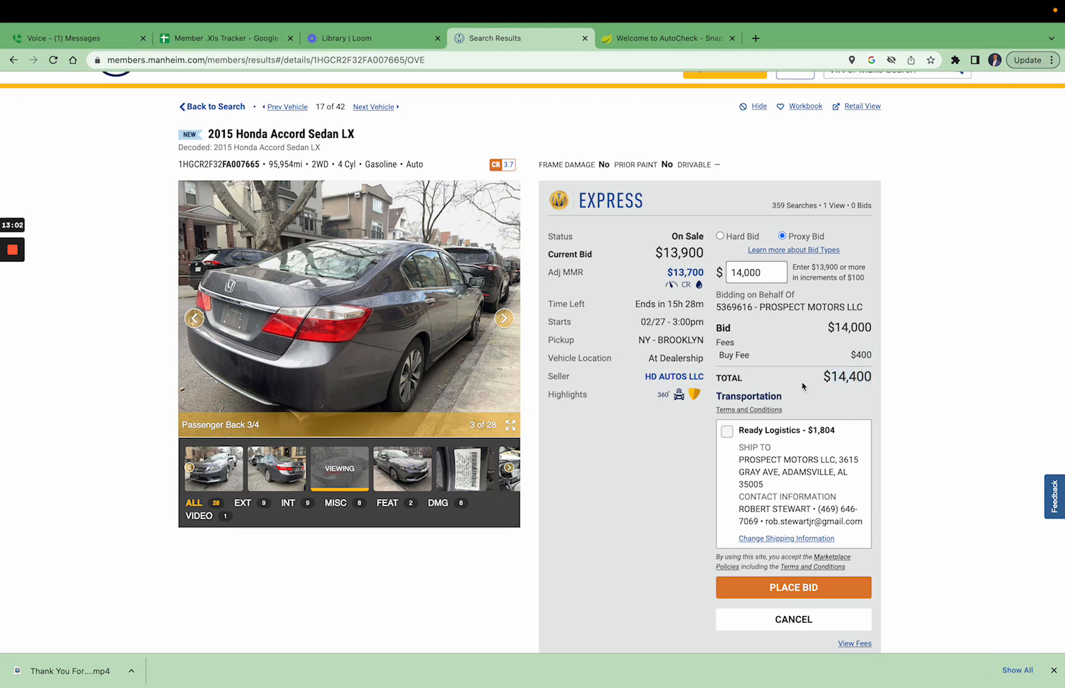
Look over the Ready Logistics transportation section and highlight the total and buy fee amounts again.
{"action": "scroll", "coordinate": [799, 452], "scroll_direction": "up", "scroll_amount": 1}
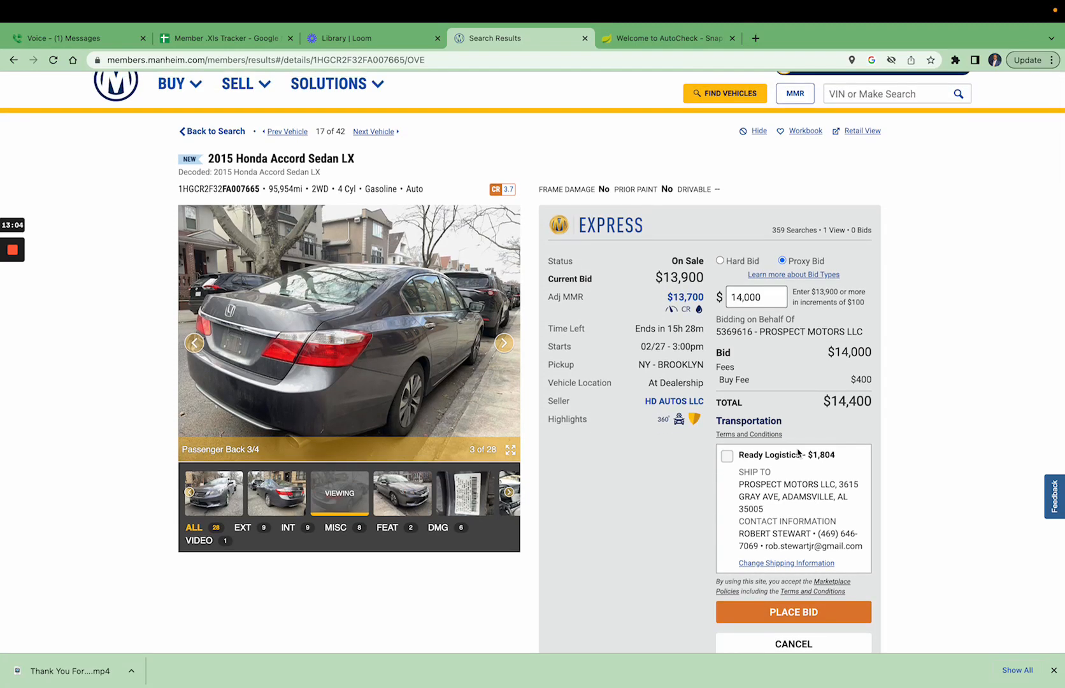
{"action": "scroll", "coordinate": [798, 452], "scroll_direction": "down", "scroll_amount": 3}
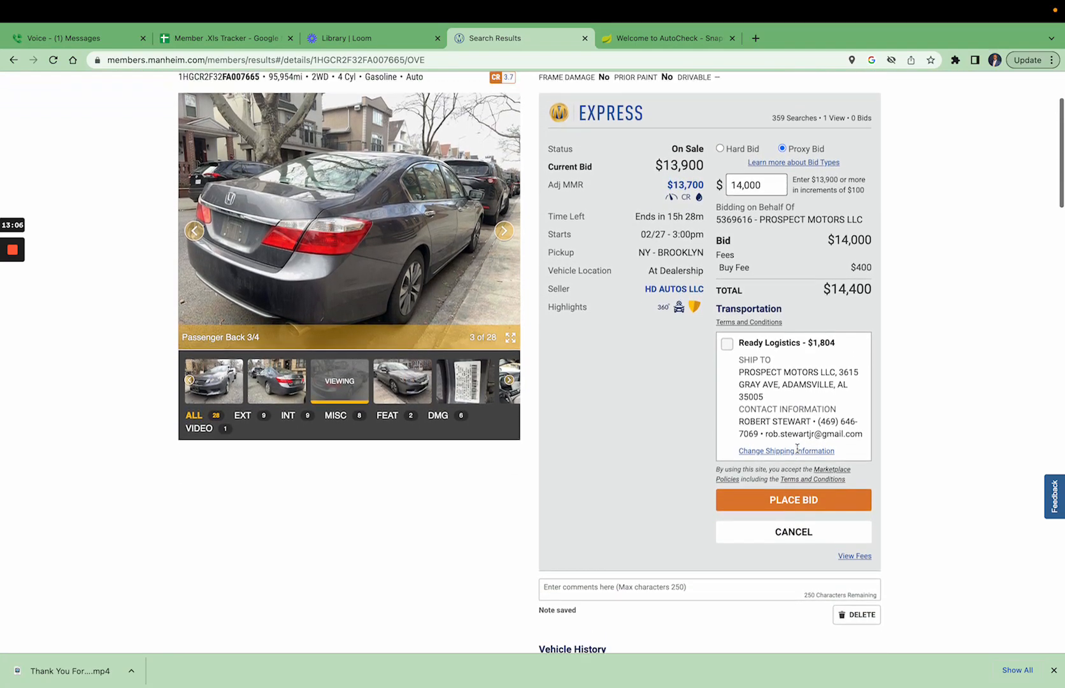
{"action": "scroll", "coordinate": [797, 448], "scroll_direction": "up", "scroll_amount": 3}
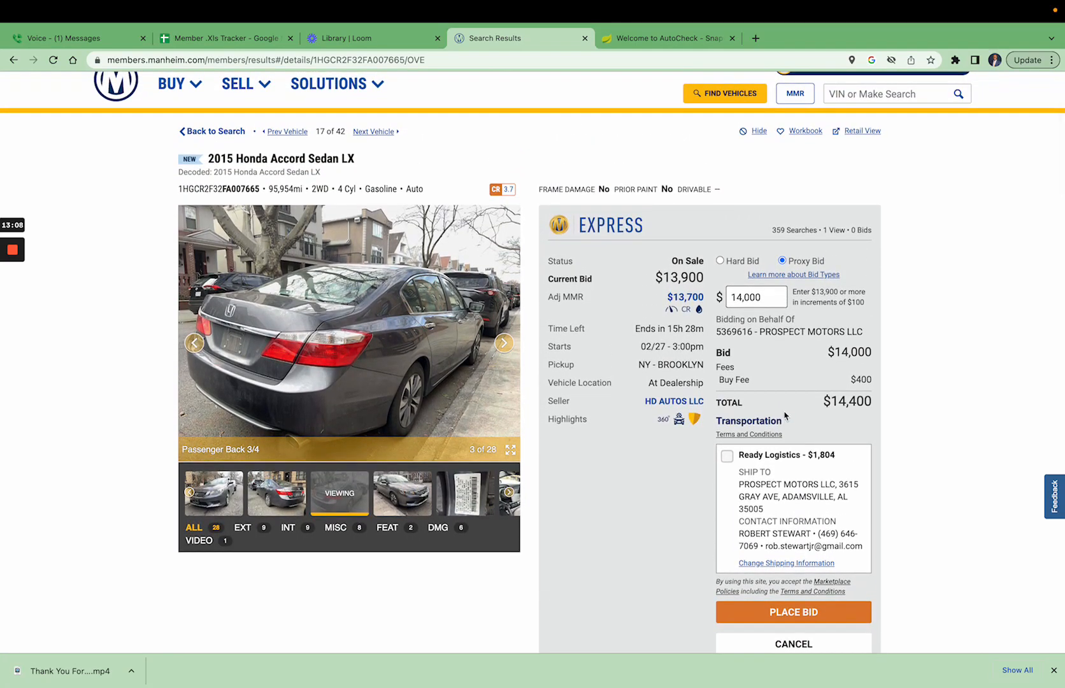
{"action": "double_click", "coordinate": [841, 403]}
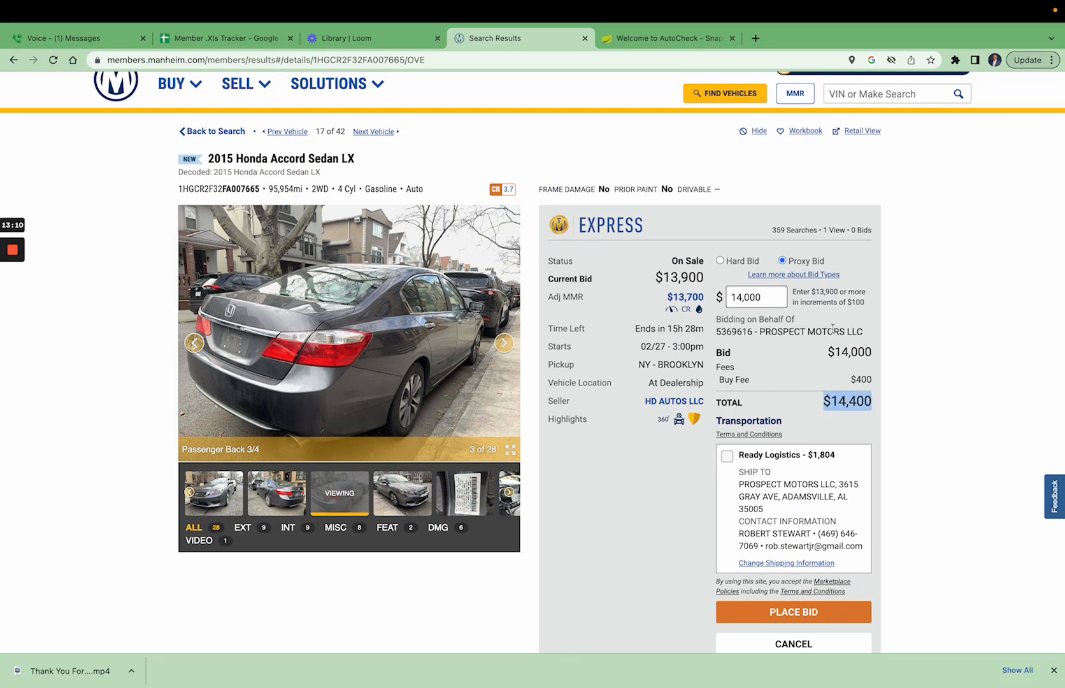
{"action": "double_click", "coordinate": [854, 379]}
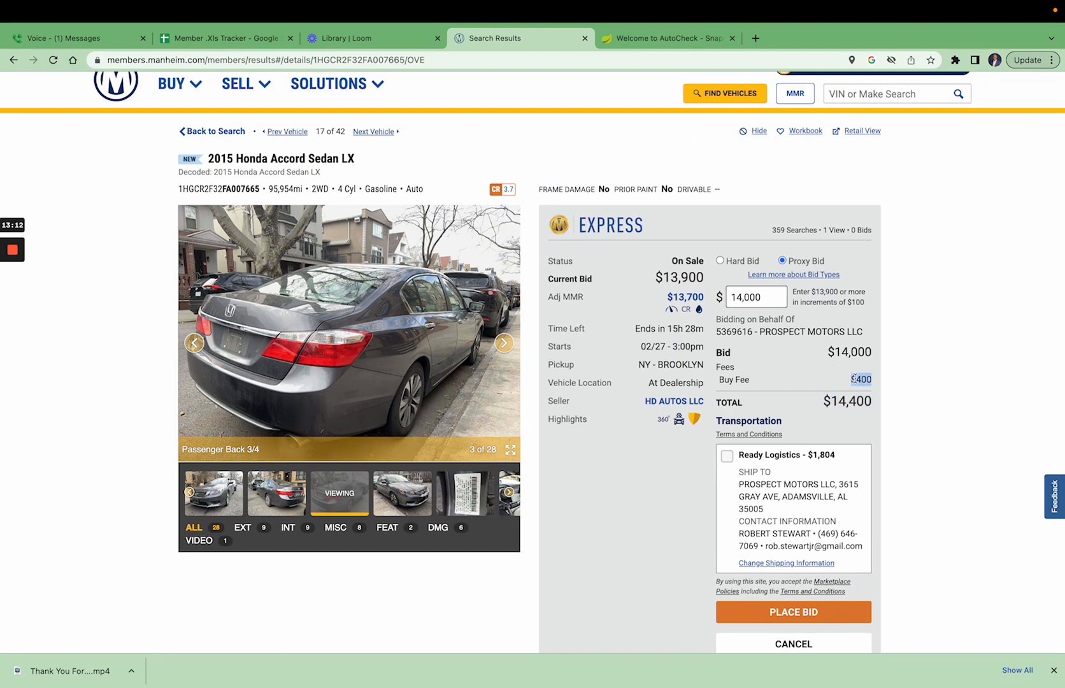
{"action": "left_click", "coordinate": [827, 386]}
Open the Accord LX's MMR valuation to review its adjustments and transactions, and return to the listing to check the CR adjustment.
{"action": "left_click", "coordinate": [682, 301]}
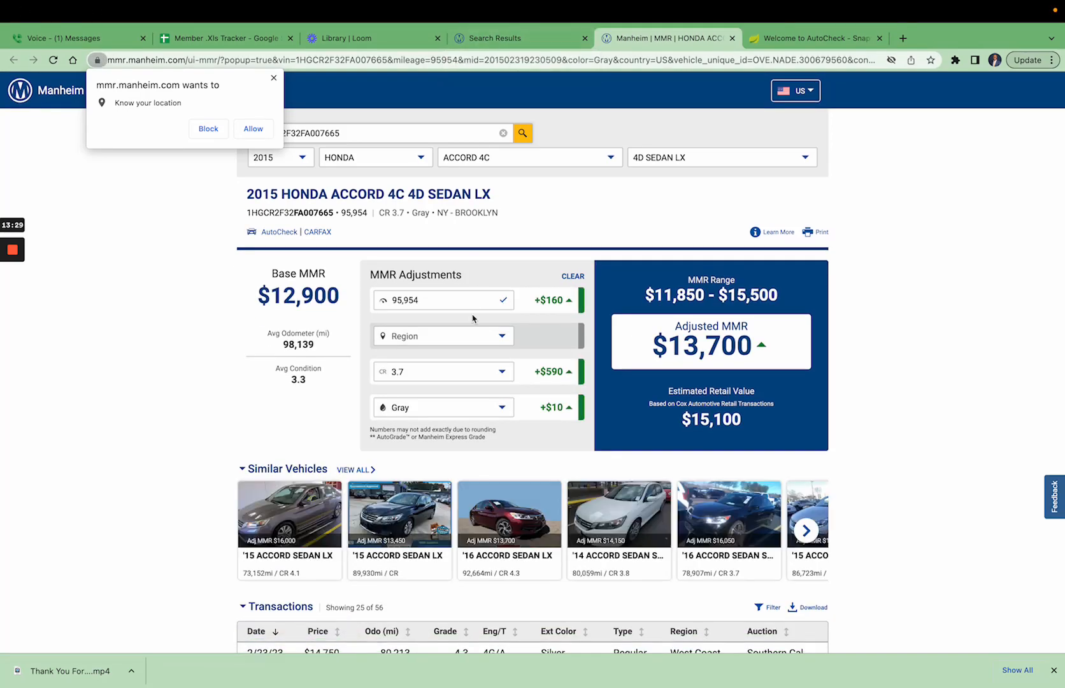
{"action": "scroll", "coordinate": [468, 368], "scroll_direction": "down", "scroll_amount": 1}
{"action": "scroll", "coordinate": [468, 366], "scroll_direction": "up", "scroll_amount": 3}
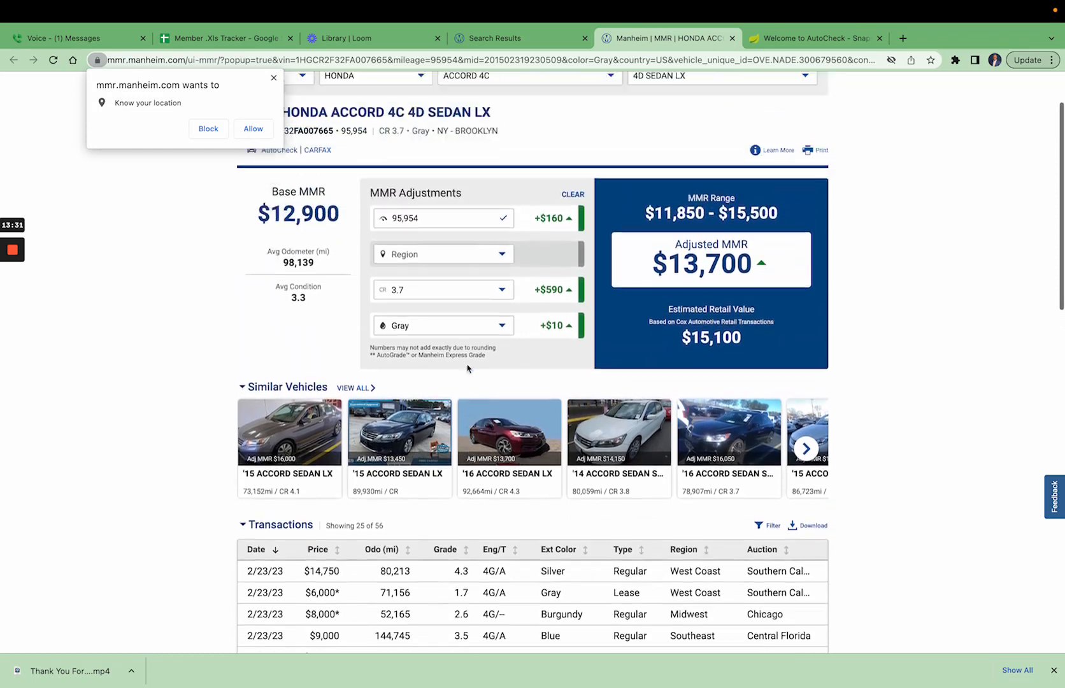
{"action": "left_click", "coordinate": [517, 41]}
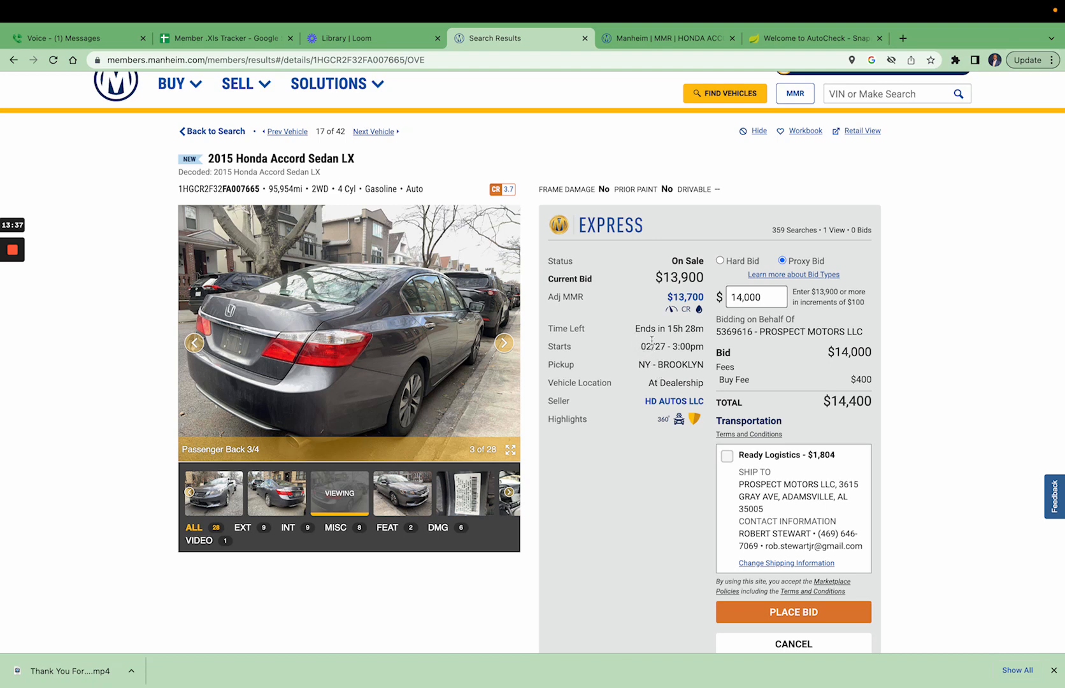
{"action": "mouse_move", "coordinate": [688, 312]}
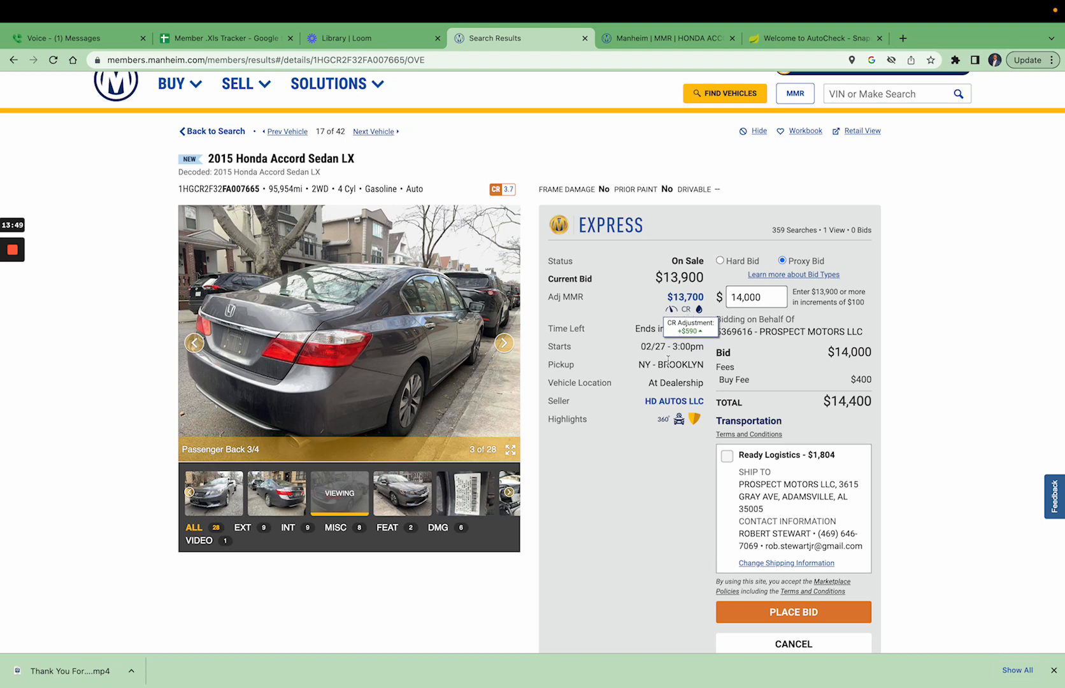
Highlight the Accord LX's pickup location, and temporarily include Ready Logistics transportation to check its effect on the bid total.
{"action": "triple_click", "coordinate": [668, 367]}
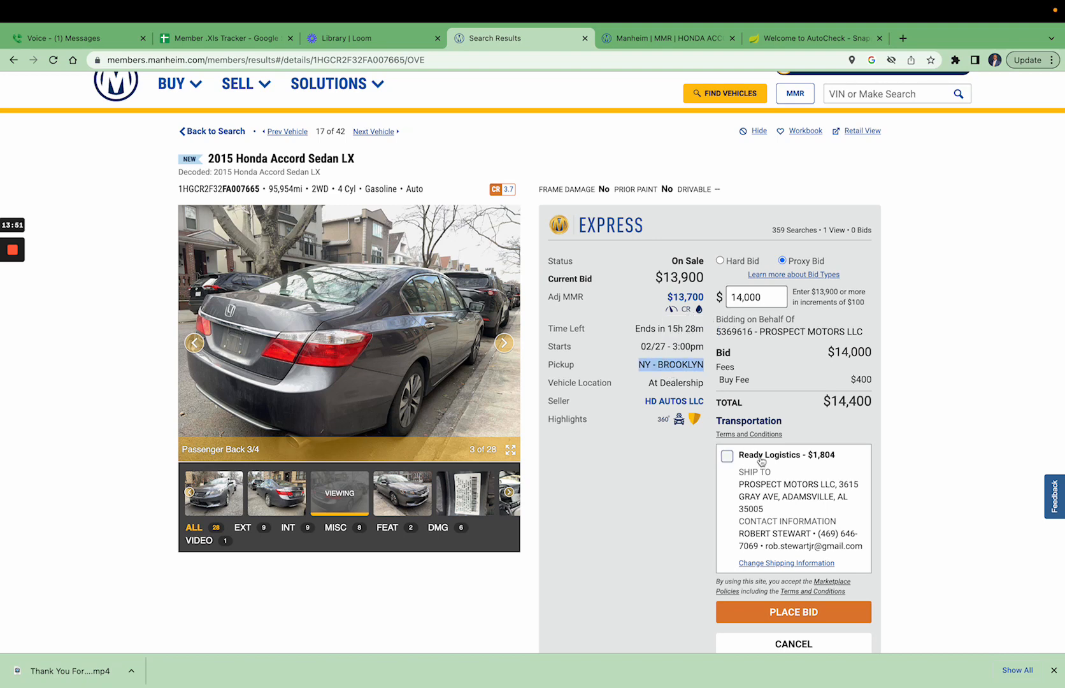
{"action": "scroll", "coordinate": [798, 489], "scroll_direction": "down", "scroll_amount": 1}
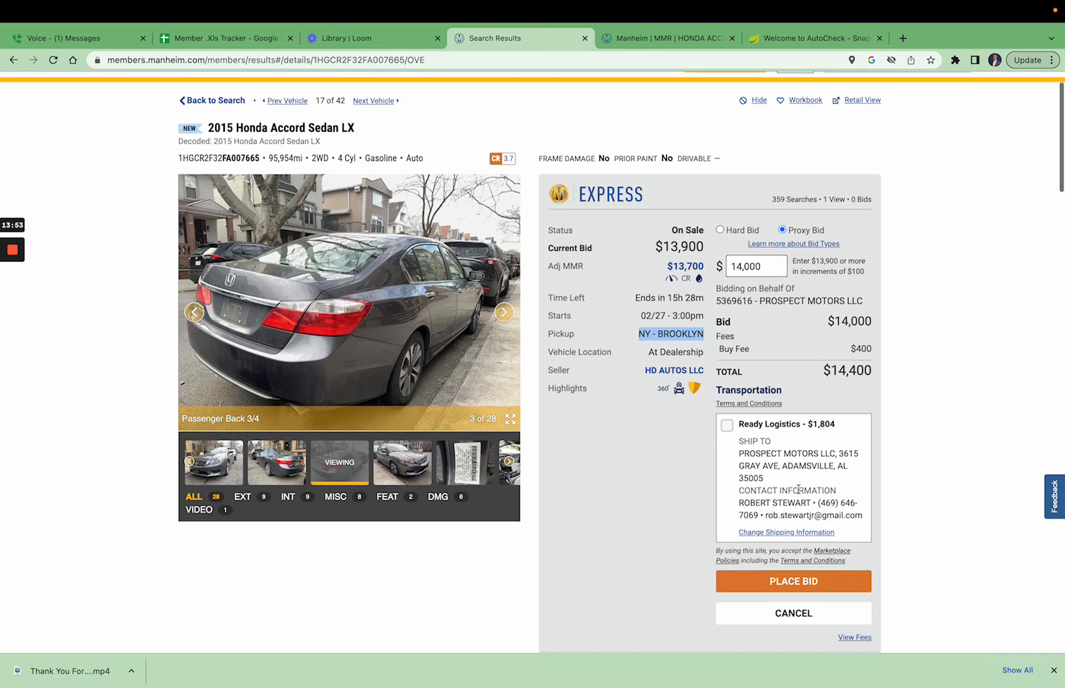
{"action": "scroll", "coordinate": [798, 489], "scroll_direction": "down", "scroll_amount": 1}
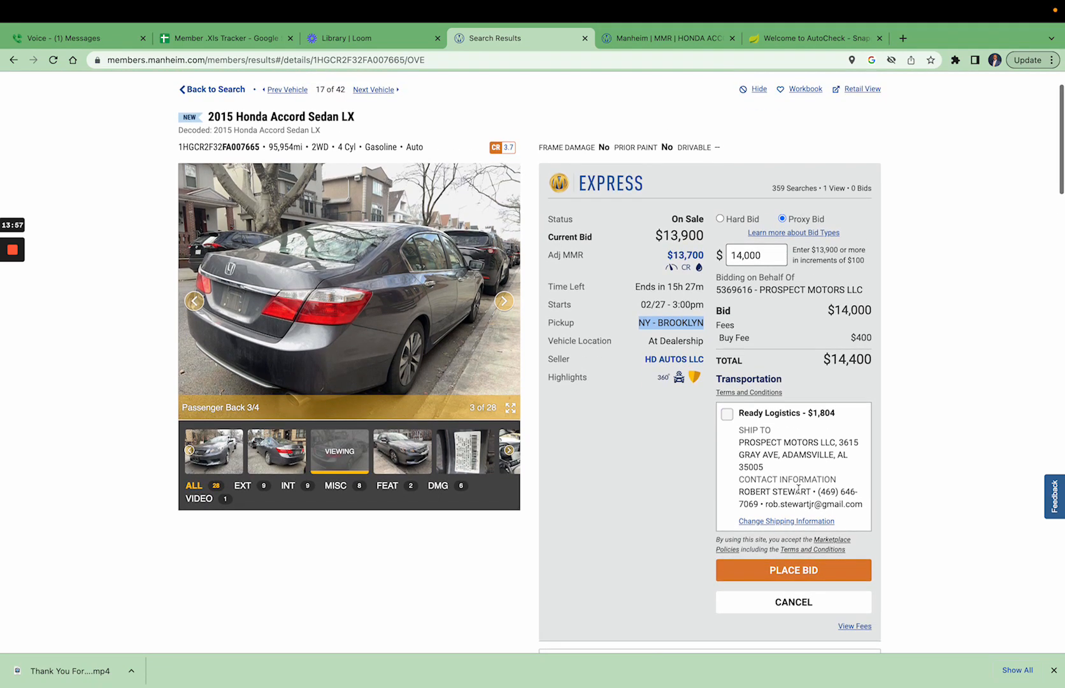
{"action": "scroll", "coordinate": [799, 489], "scroll_direction": "up", "scroll_amount": 1}
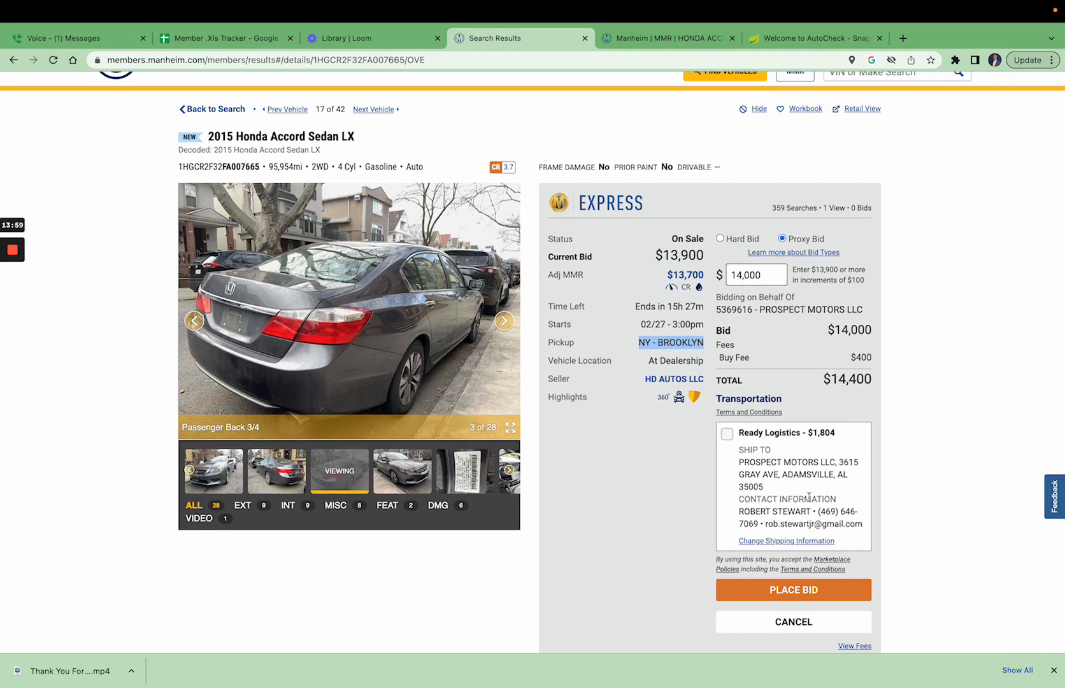
{"action": "left_click", "coordinate": [809, 444]}
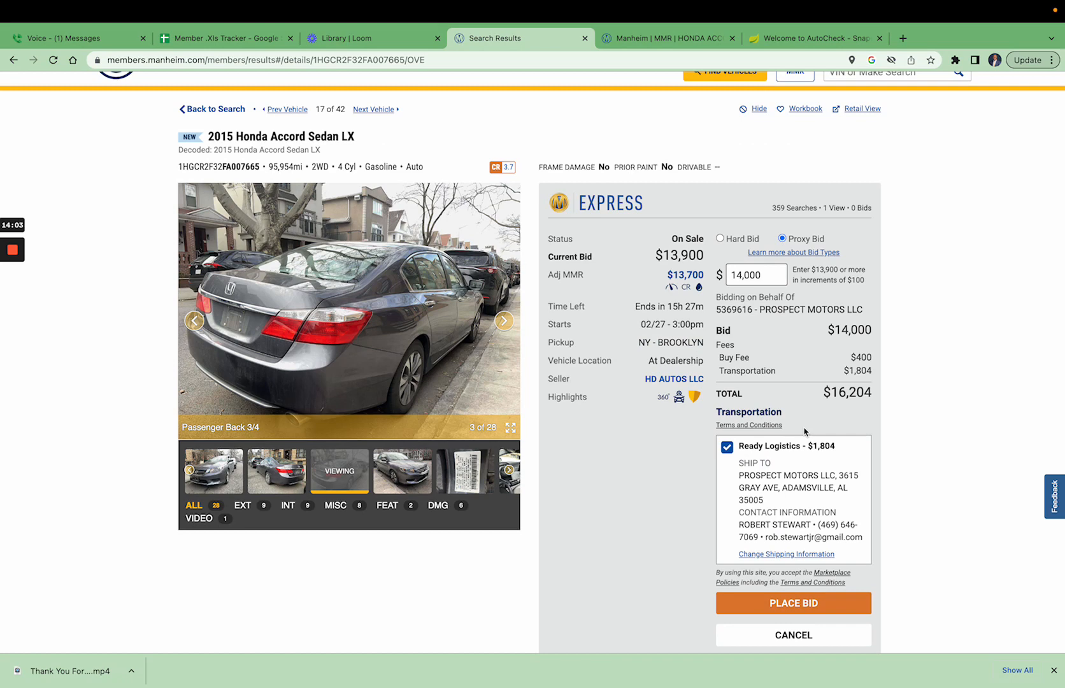
{"action": "left_click", "coordinate": [797, 451]}
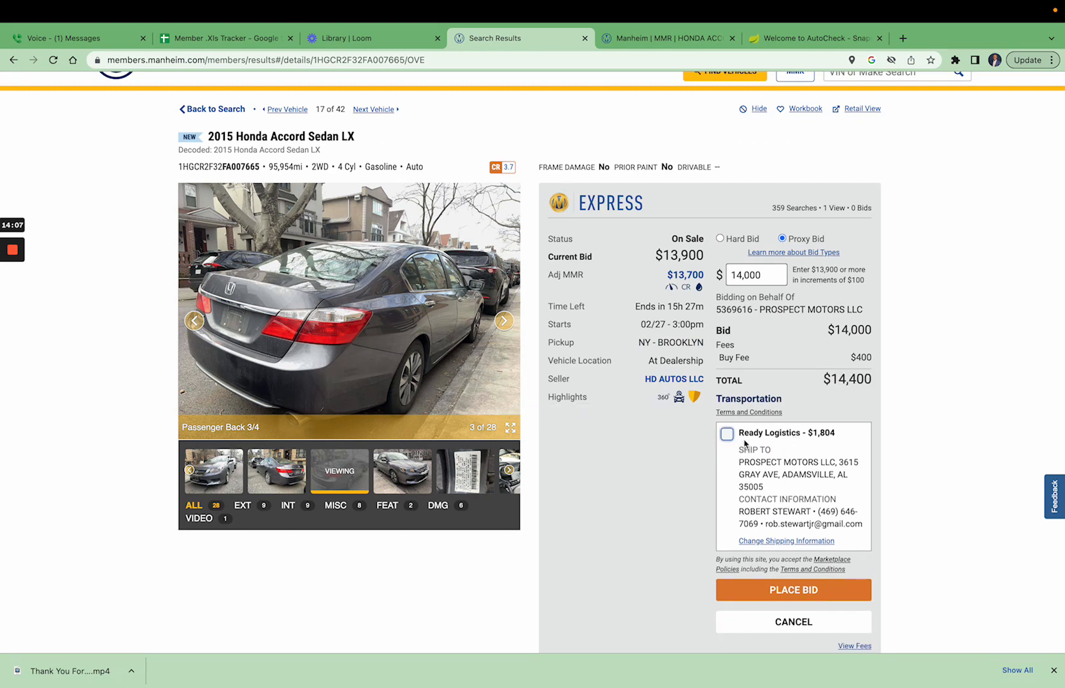
Return to the Honda Accord search results and look over the remaining listings.
{"action": "mouse_move", "coordinate": [47, 2]}
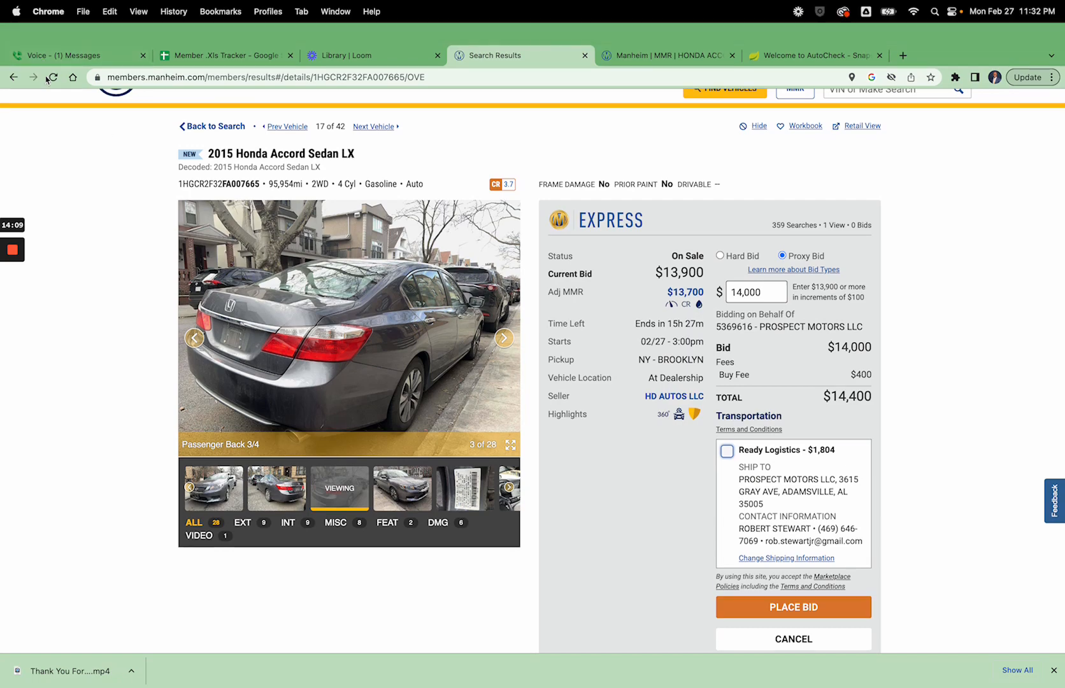
{"action": "left_click", "coordinate": [14, 77]}
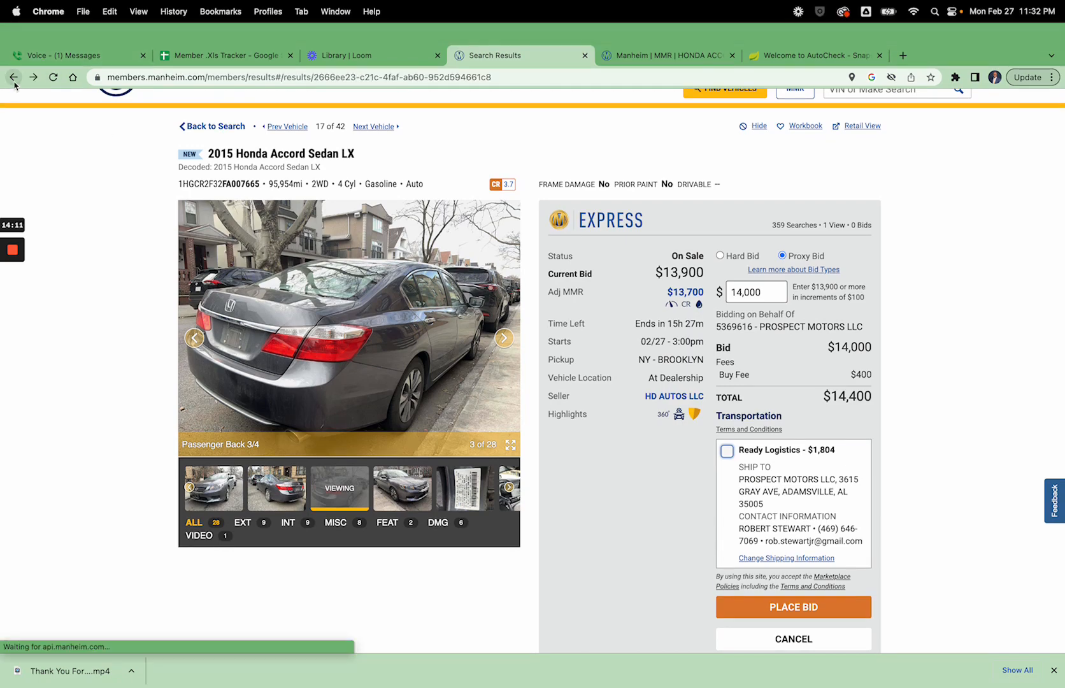
{"action": "scroll", "coordinate": [395, 359], "scroll_direction": "down", "scroll_amount": 3}
{"action": "scroll", "coordinate": [395, 359], "scroll_direction": "down", "scroll_amount": 10}
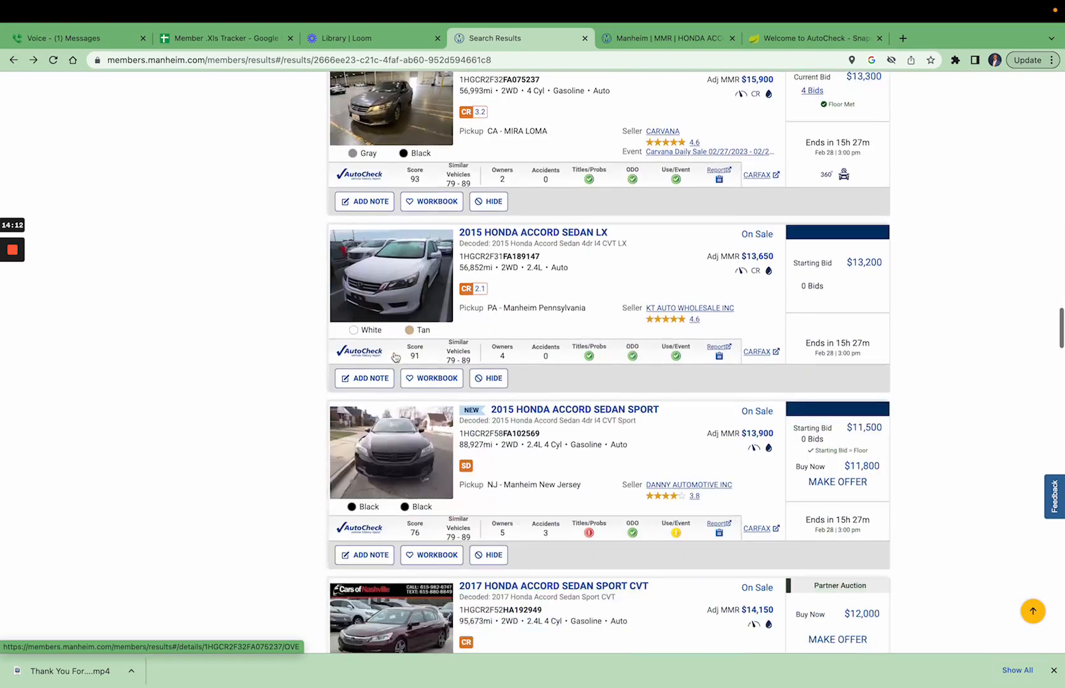
{"action": "scroll", "coordinate": [395, 347], "scroll_direction": "down", "scroll_amount": 1}
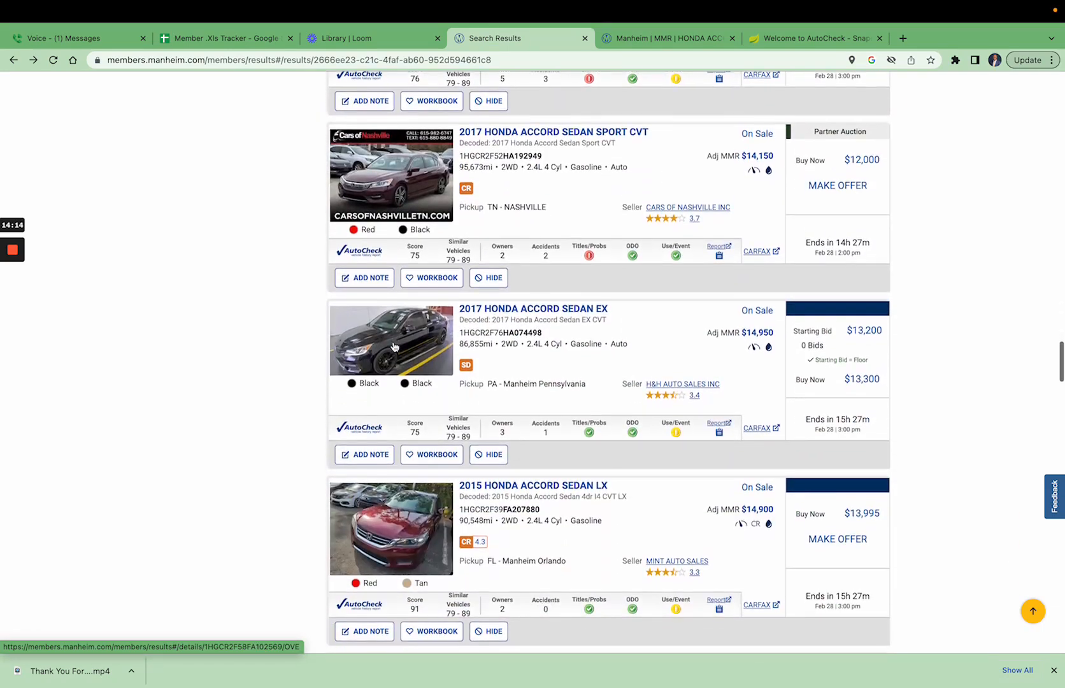
{"action": "scroll", "coordinate": [387, 540], "scroll_direction": "up", "scroll_amount": 15}
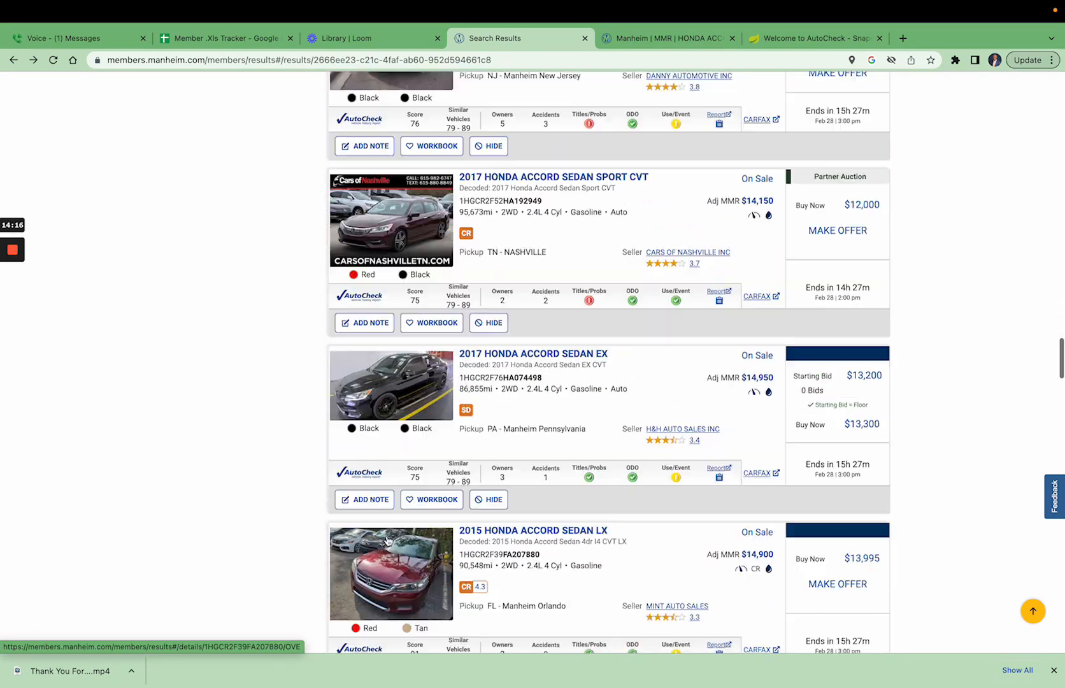
{"action": "scroll", "coordinate": [388, 540], "scroll_direction": "up", "scroll_amount": 10}
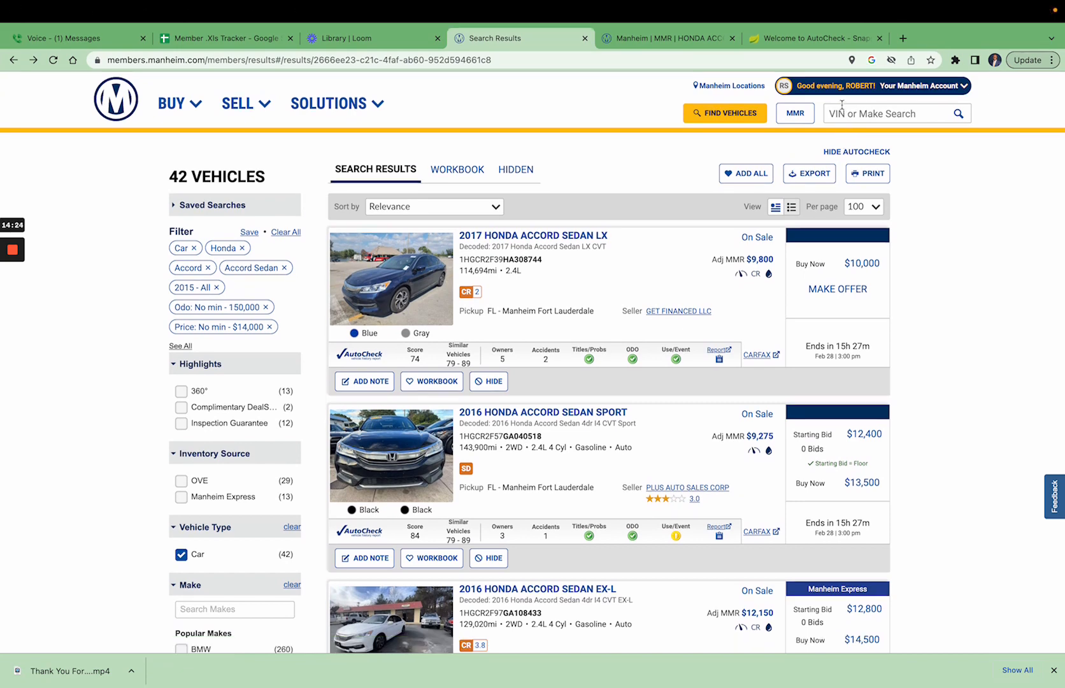
Open Post-Sale Management for the Manheim account and review the past purchases from the last 30 days.
{"action": "left_click", "coordinate": [920, 85]}
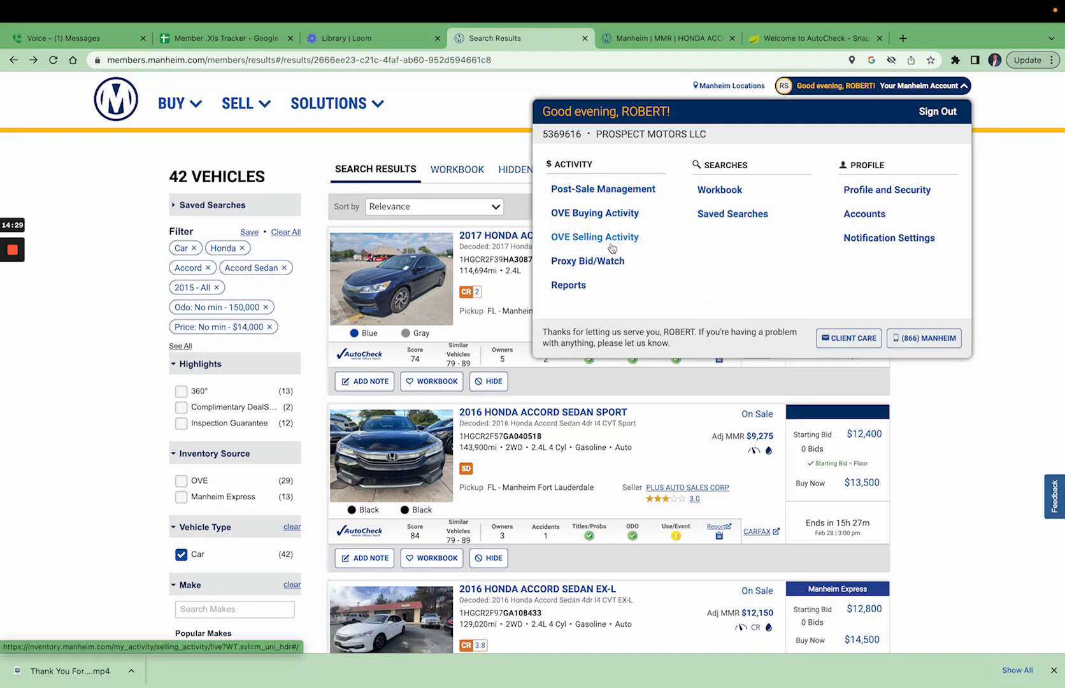
{"action": "left_click", "coordinate": [596, 194]}
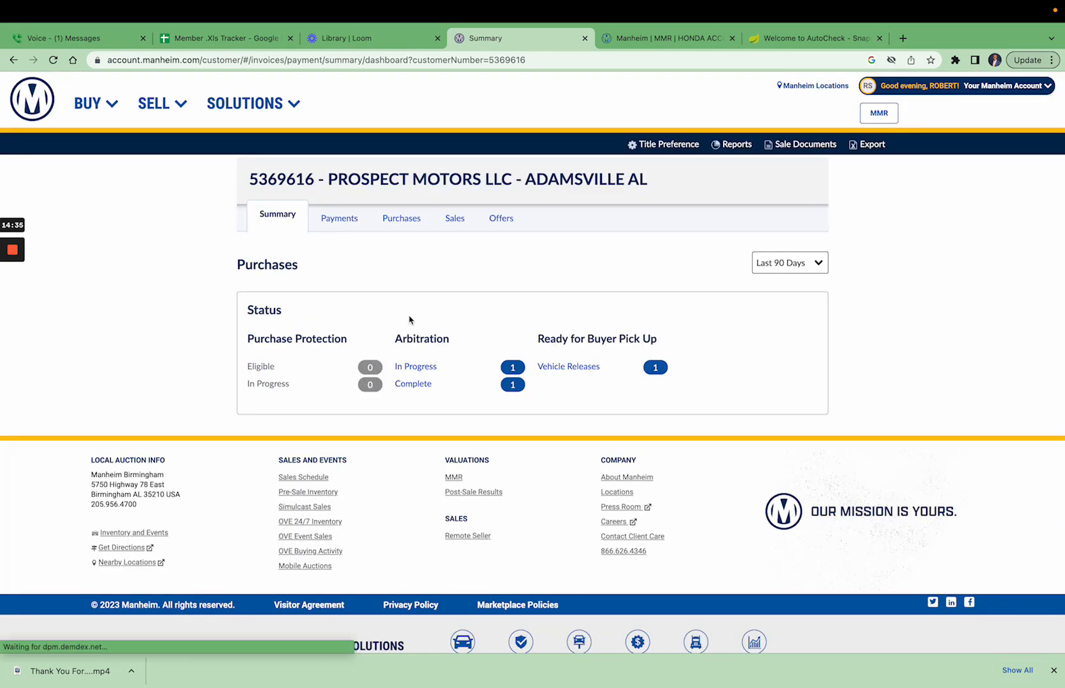
{"action": "left_click", "coordinate": [342, 217]}
{"action": "left_click", "coordinate": [409, 217]}
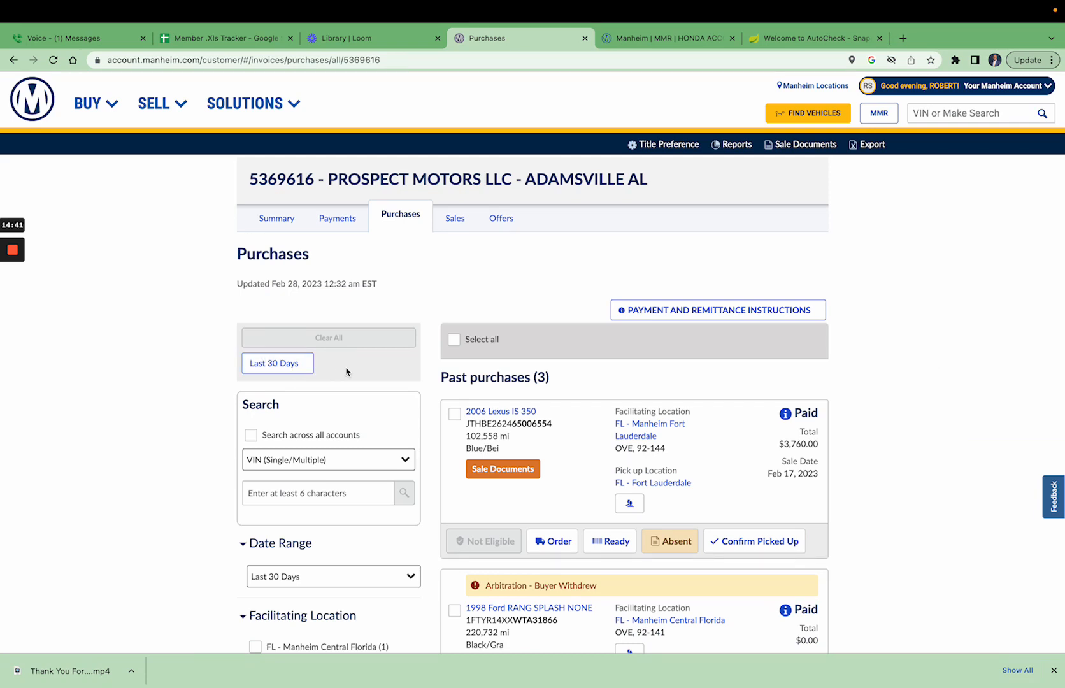
{"action": "scroll", "coordinate": [484, 401], "scroll_direction": "down", "scroll_amount": 5}
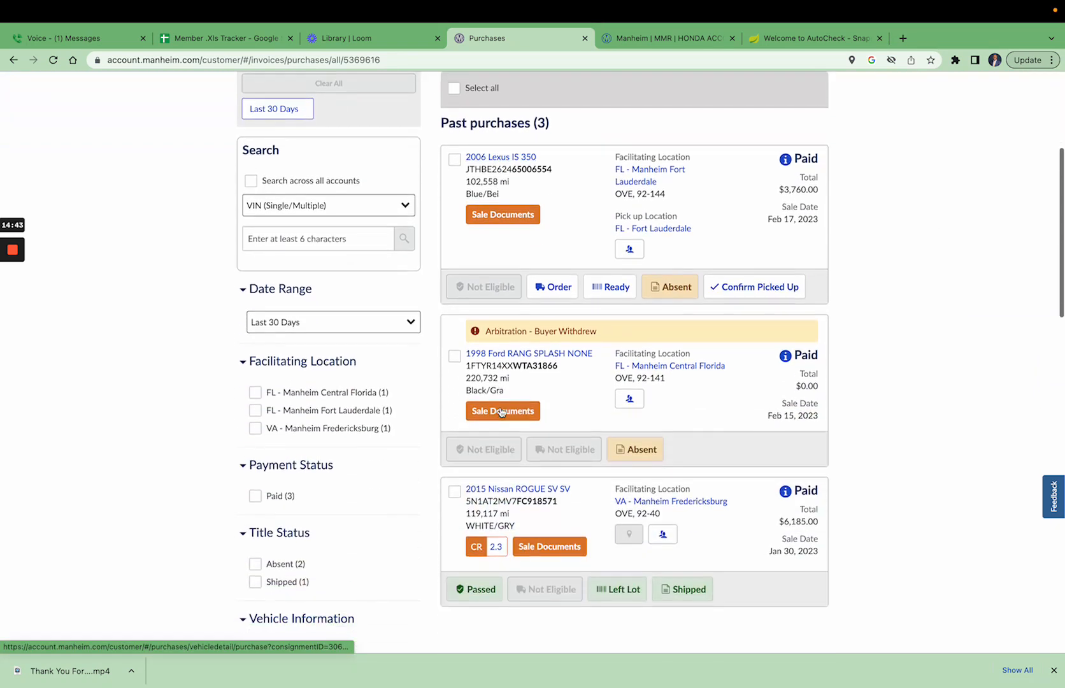
{"action": "scroll", "coordinate": [501, 408], "scroll_direction": "down", "scroll_amount": 2}
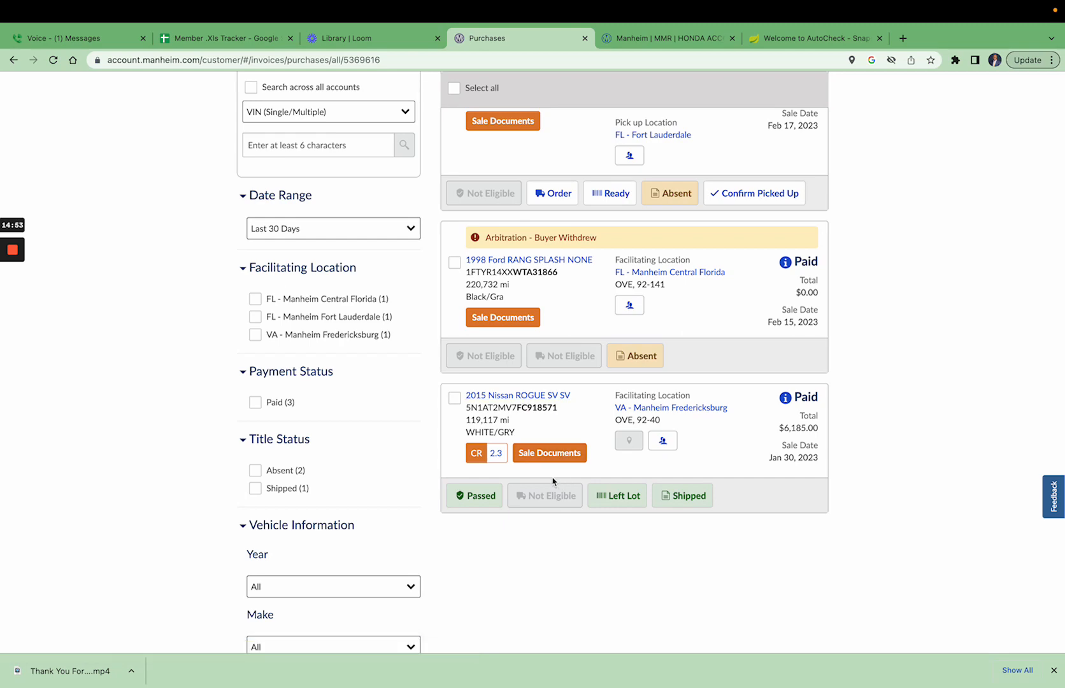
Open the invoices among the 2015 Nissan Rogue SV's sale documents as a PDF.
{"action": "left_click", "coordinate": [545, 459]}
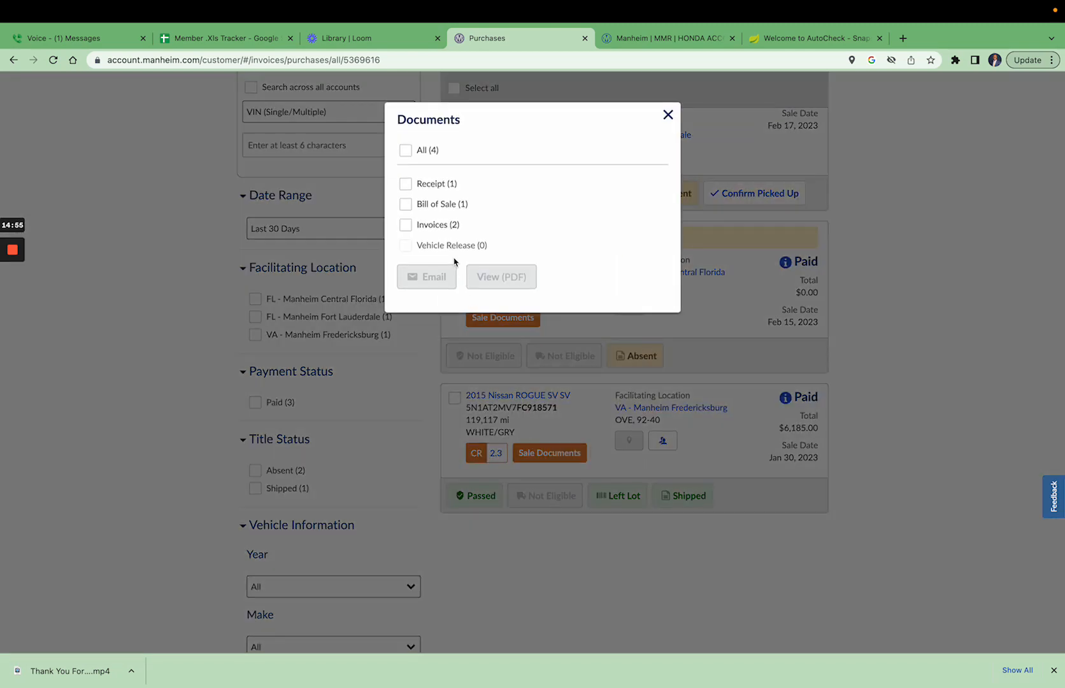
{"action": "left_click", "coordinate": [436, 228]}
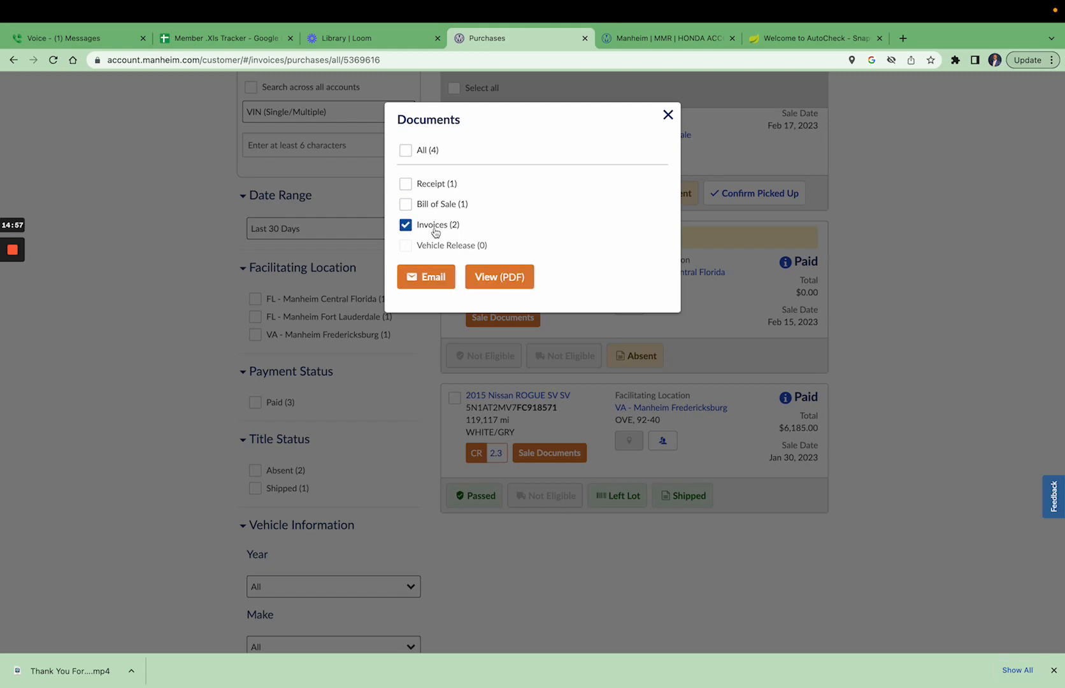
{"action": "left_click", "coordinate": [487, 276]}
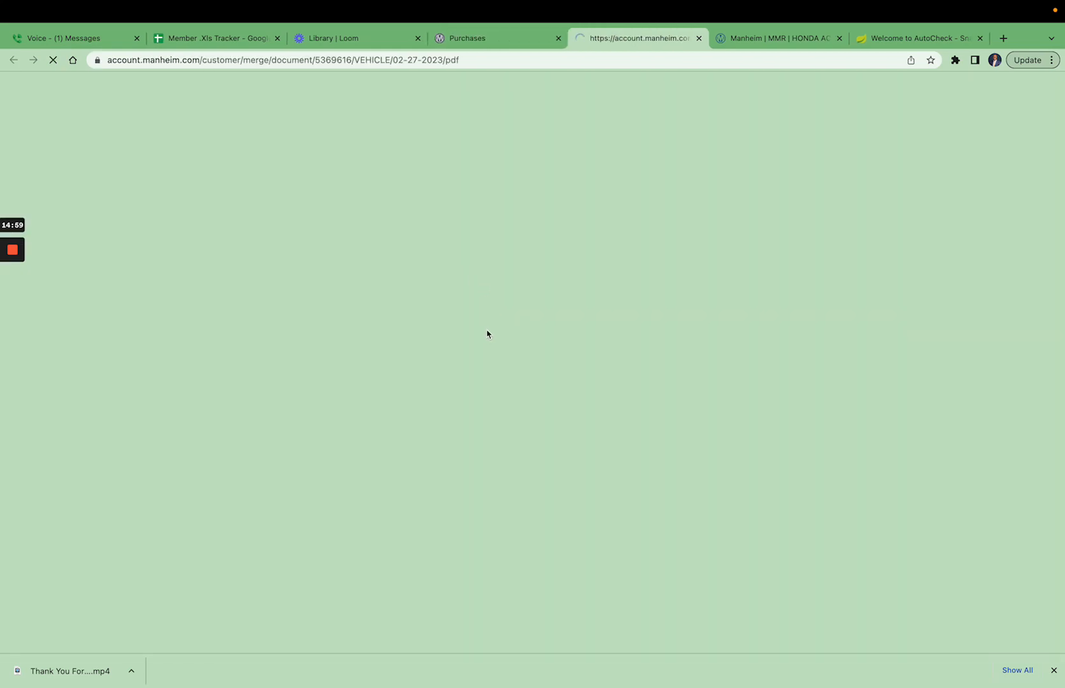
Look through both Nissan Rogue invoices and enlarge the first one to read its charges and payment totals.
{"action": "scroll", "coordinate": [487, 328], "scroll_direction": "down", "scroll_amount": 10}
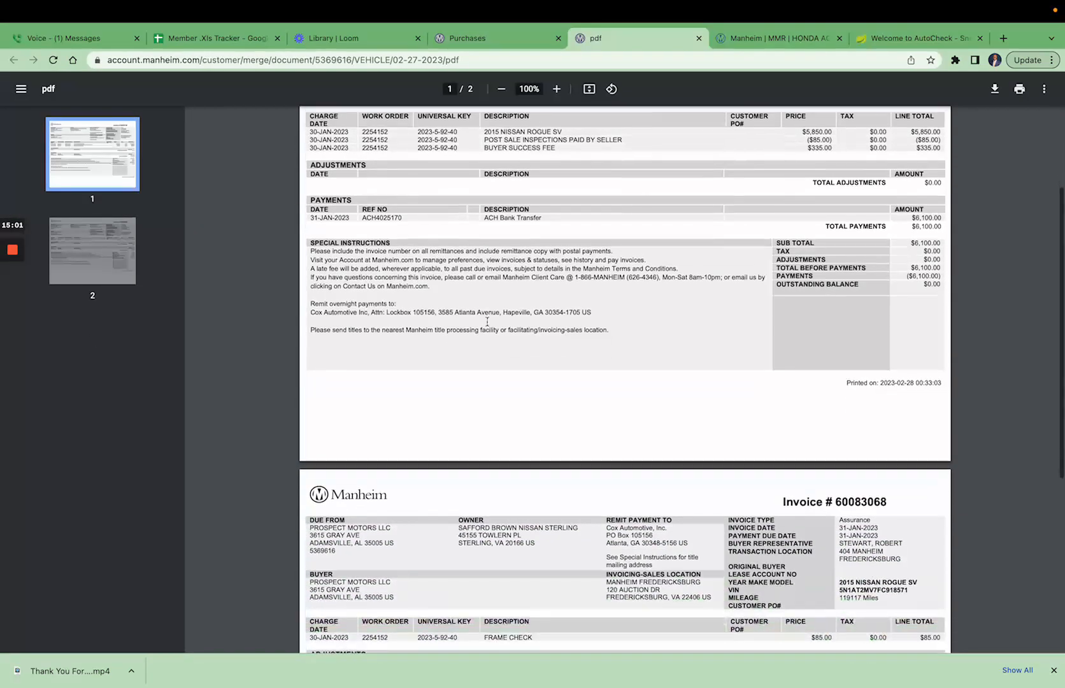
{"action": "scroll", "coordinate": [489, 312], "scroll_direction": "up", "scroll_amount": 9}
{"action": "scroll", "coordinate": [488, 312], "scroll_direction": "up", "scroll_amount": 2}
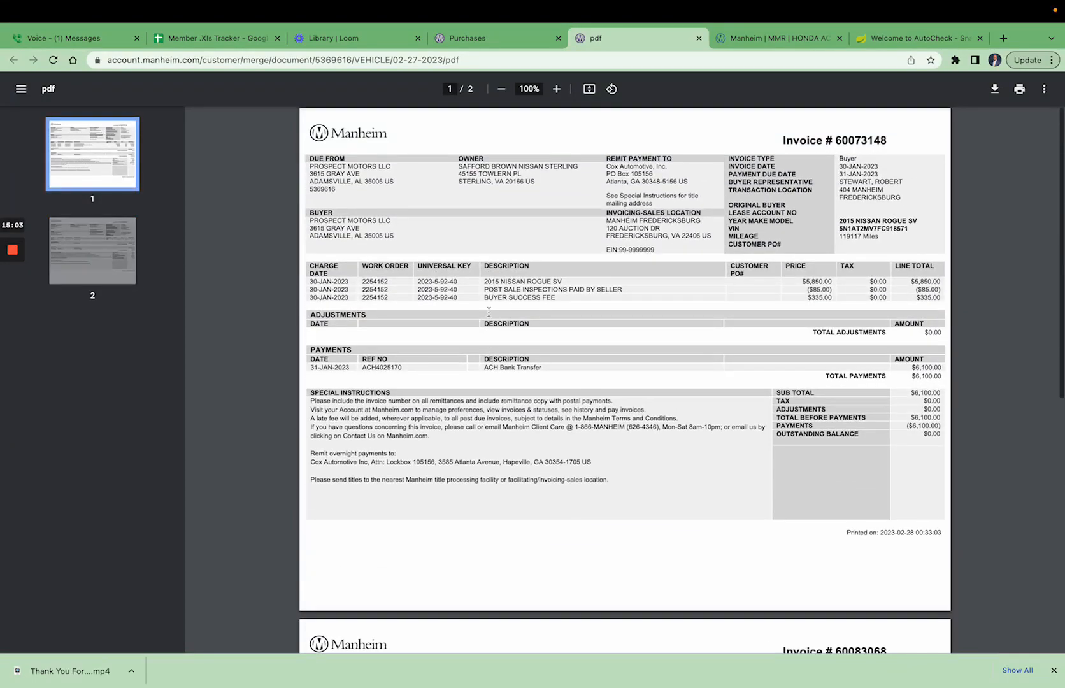
{"action": "scroll", "coordinate": [493, 375], "scroll_direction": "down", "scroll_amount": 3}
{"action": "scroll", "coordinate": [493, 377], "scroll_direction": "up", "scroll_amount": 5}
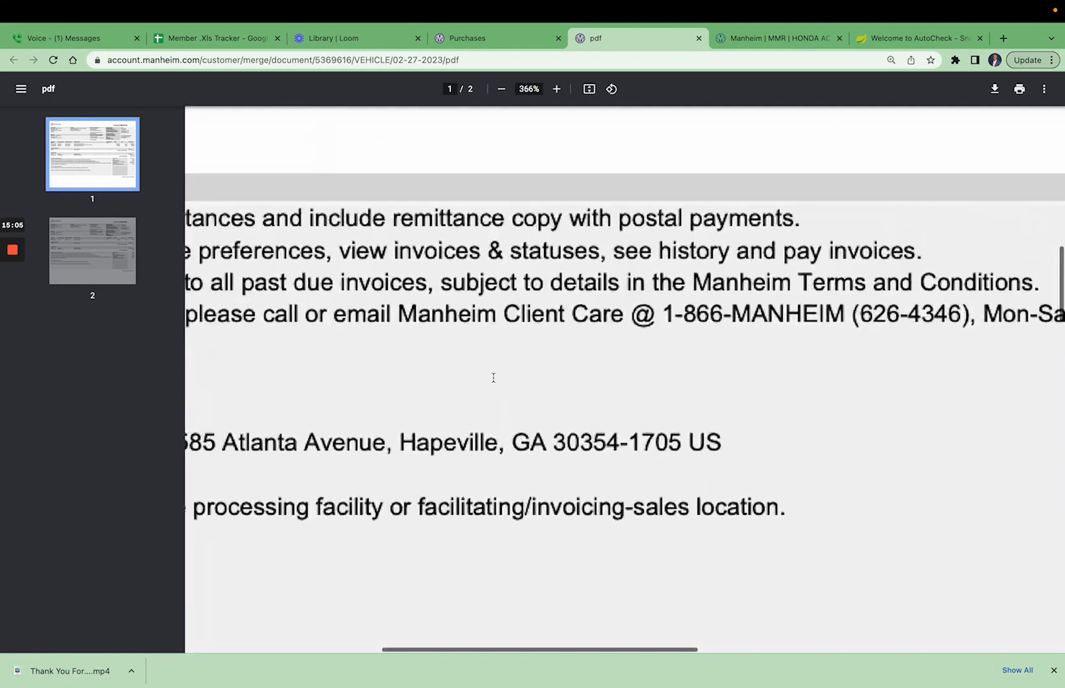
{"action": "scroll", "coordinate": [493, 378], "scroll_direction": "down", "scroll_amount": 8}
{"action": "scroll", "coordinate": [493, 377], "scroll_direction": "up", "scroll_amount": 2}
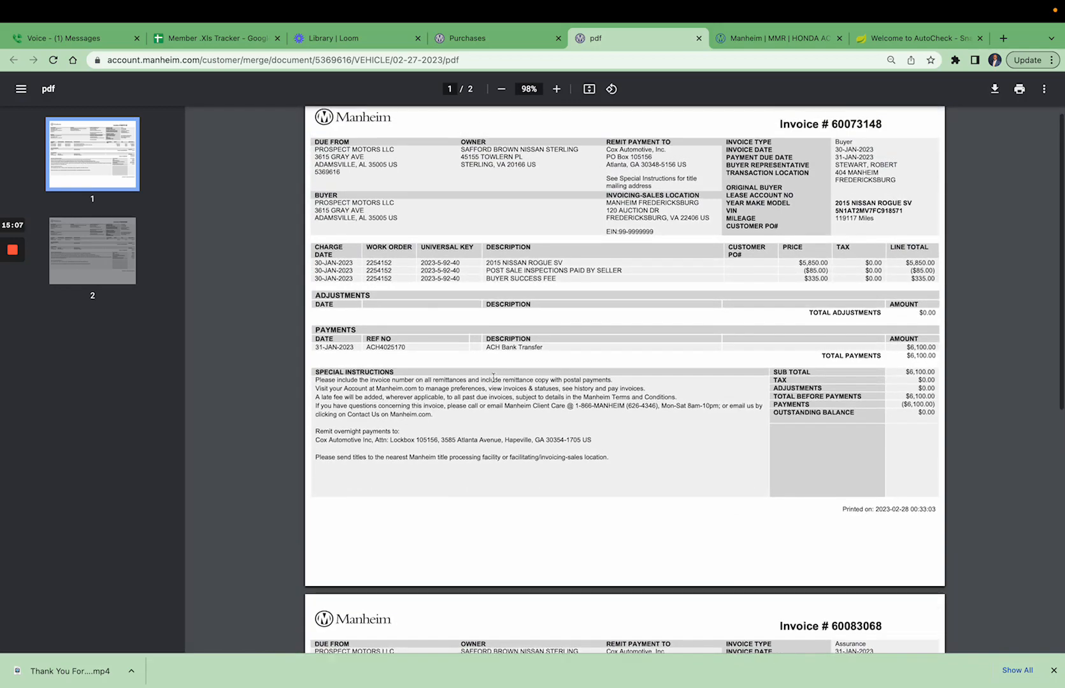
{"action": "scroll", "coordinate": [493, 377], "scroll_direction": "up", "scroll_amount": 4}
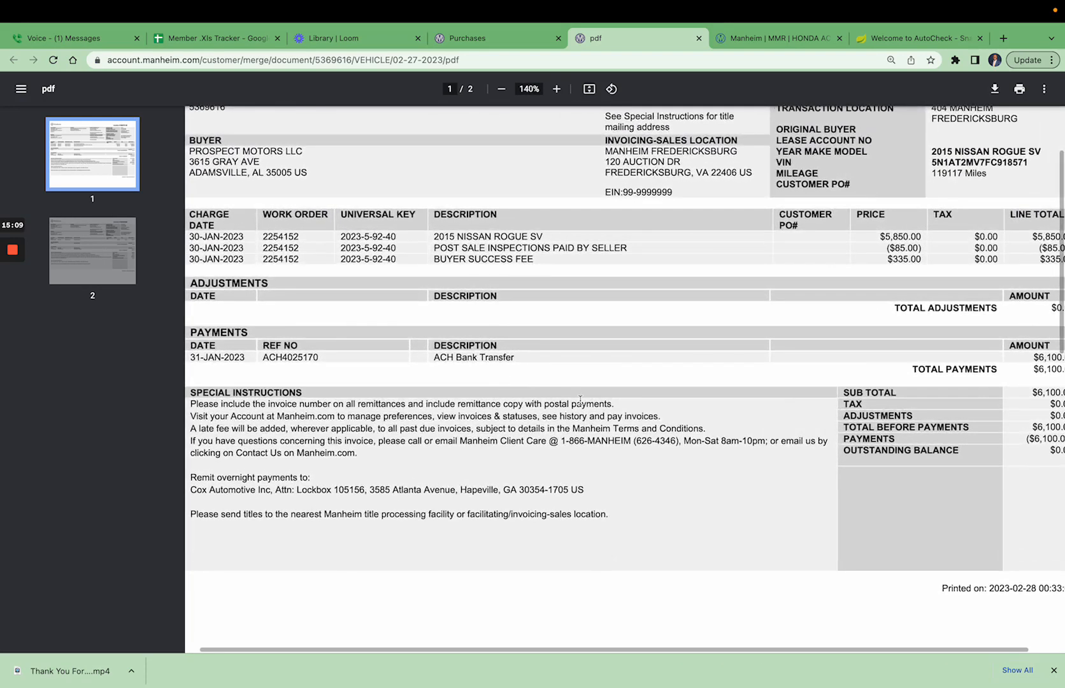
{"action": "scroll", "coordinate": [490, 433], "scroll_direction": "right", "scroll_amount": 2}
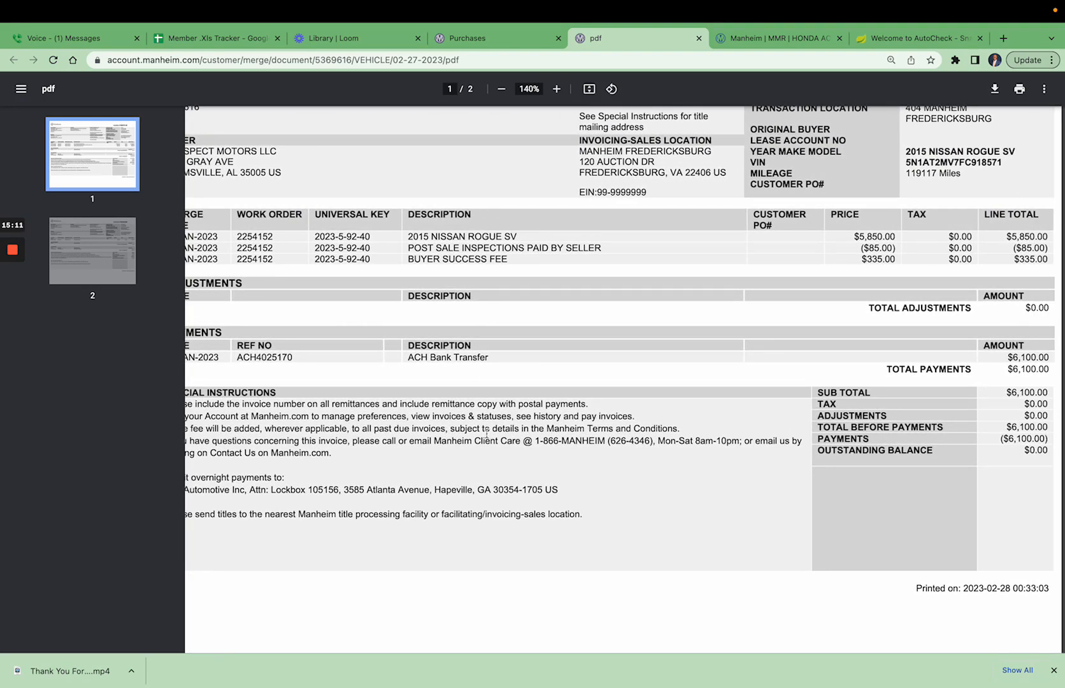
Highlight the total before payments on the first Nissan Rogue invoice.
{"action": "mouse_move", "coordinate": [665, 685]}
{"action": "mouse_move", "coordinate": [846, 3]}
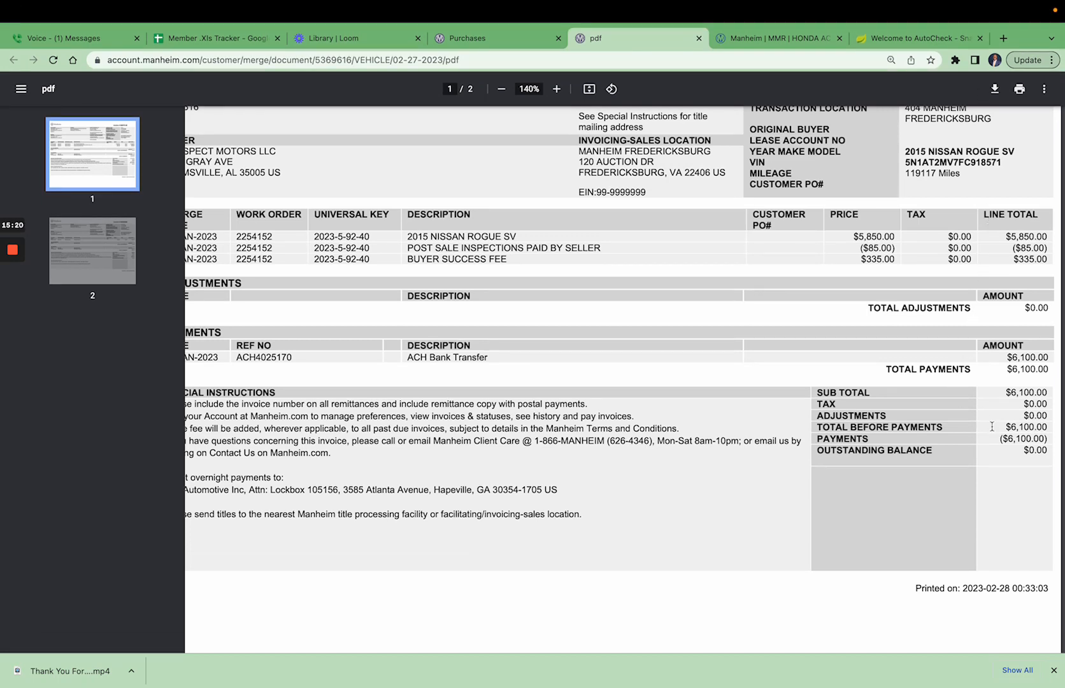
{"action": "triple_click", "coordinate": [1012, 428]}
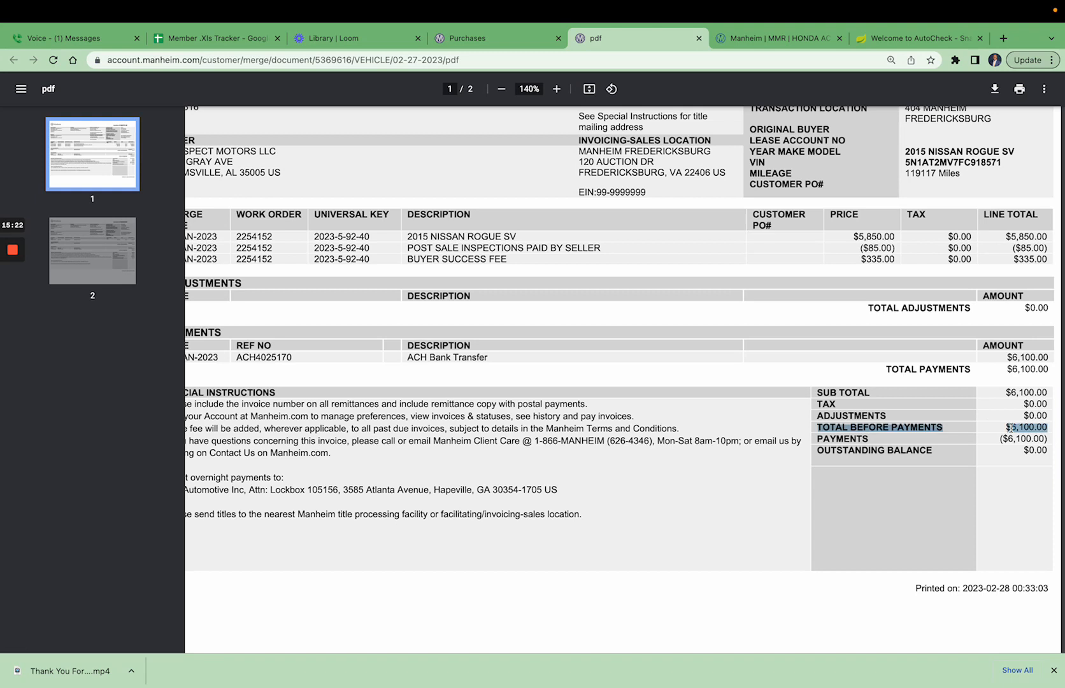
{"action": "left_click", "coordinate": [1003, 426]}
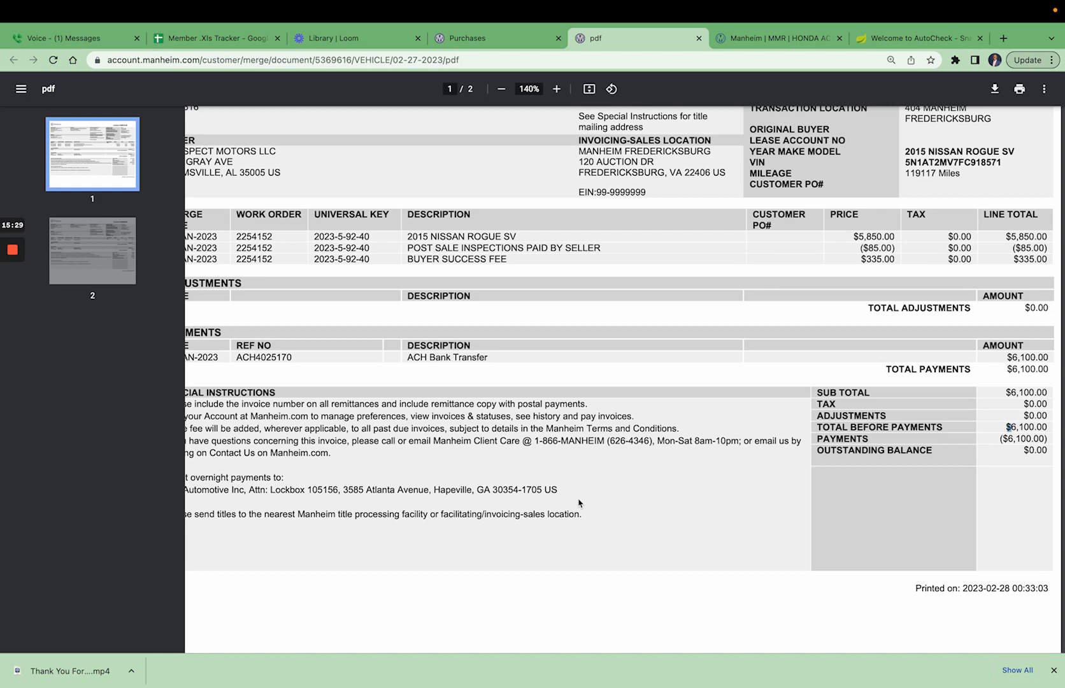
Highlight the address for overnight remittances in the invoice's special instructions.
{"action": "scroll", "coordinate": [611, 496], "scroll_direction": "left", "scroll_amount": 2}
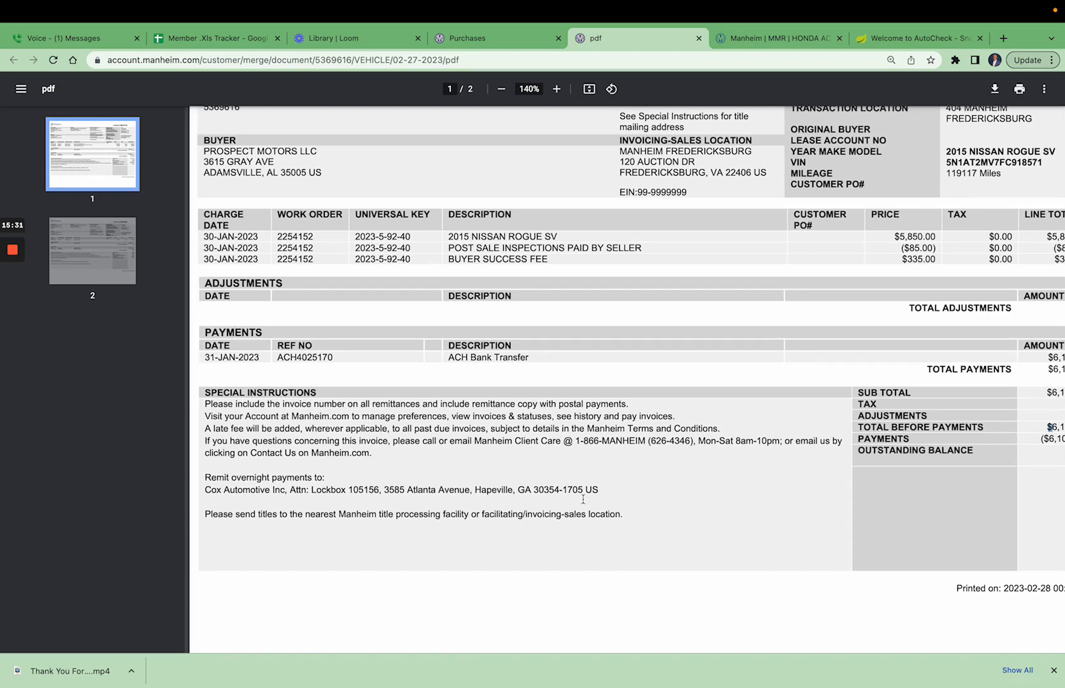
{"action": "double_click", "coordinate": [581, 491]}
{"action": "triple_click", "coordinate": [580, 492]}
{"action": "left_click", "coordinate": [599, 481]}
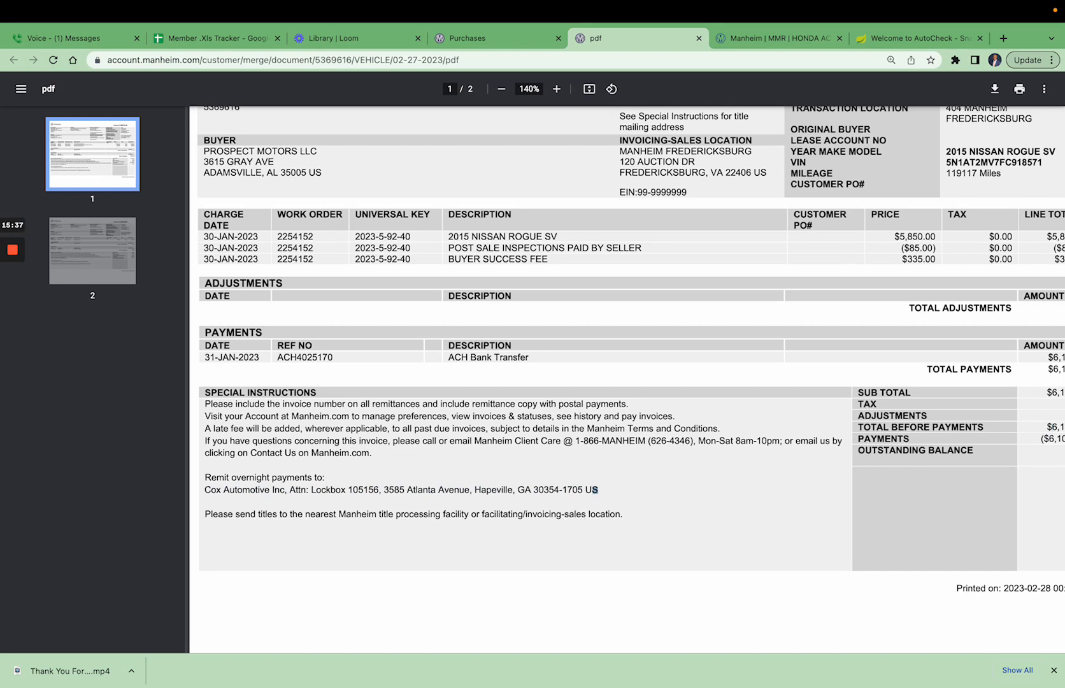
{"action": "double_click", "coordinate": [477, 491]}
{"action": "triple_click", "coordinate": [476, 492]}
{"action": "left_click", "coordinate": [489, 470]}
Review the invoice's payment summary, line-item charges and header details.
{"action": "scroll", "coordinate": [560, 474], "scroll_direction": "right", "scroll_amount": 2}
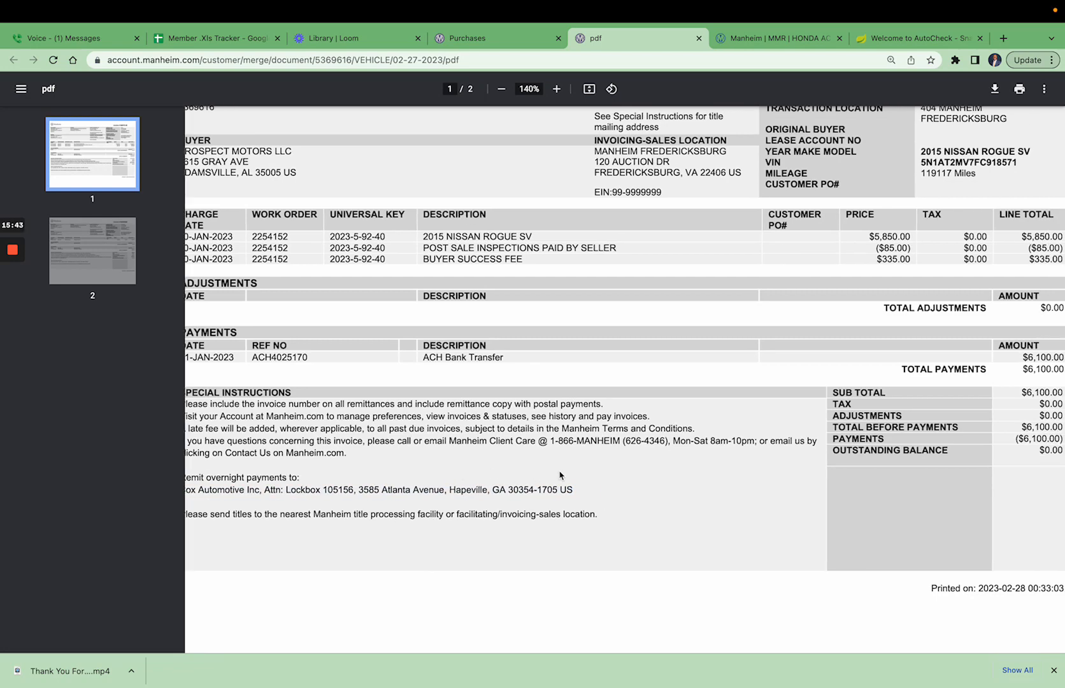
{"action": "scroll", "coordinate": [560, 474], "scroll_direction": "right", "scroll_amount": 1}
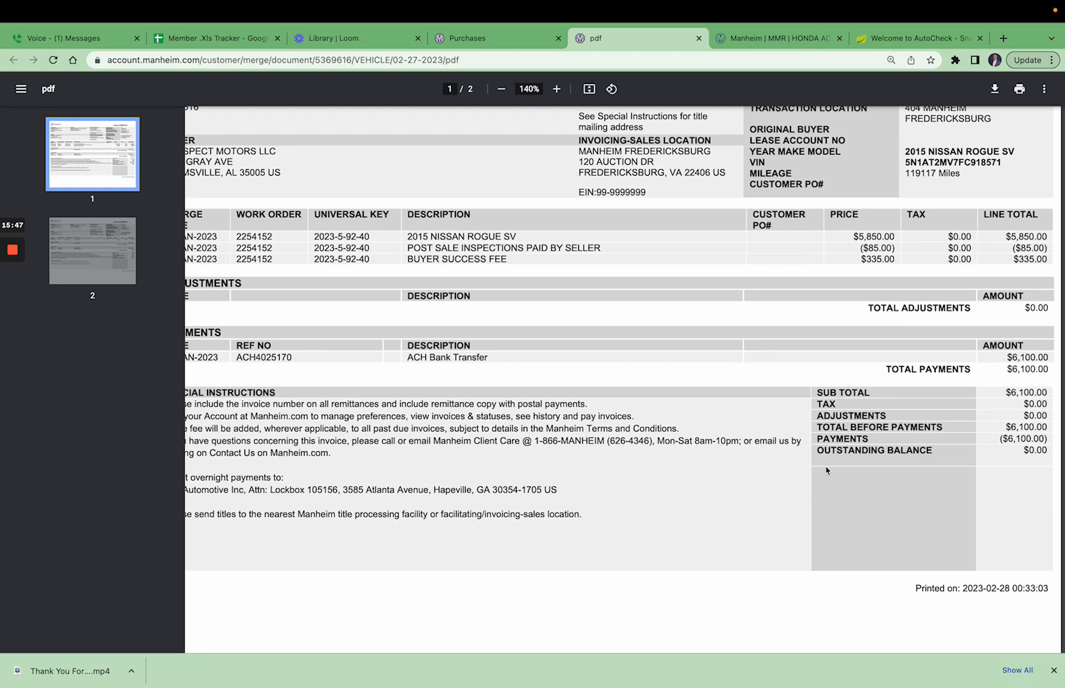
{"action": "scroll", "coordinate": [818, 464], "scroll_direction": "up", "scroll_amount": 3}
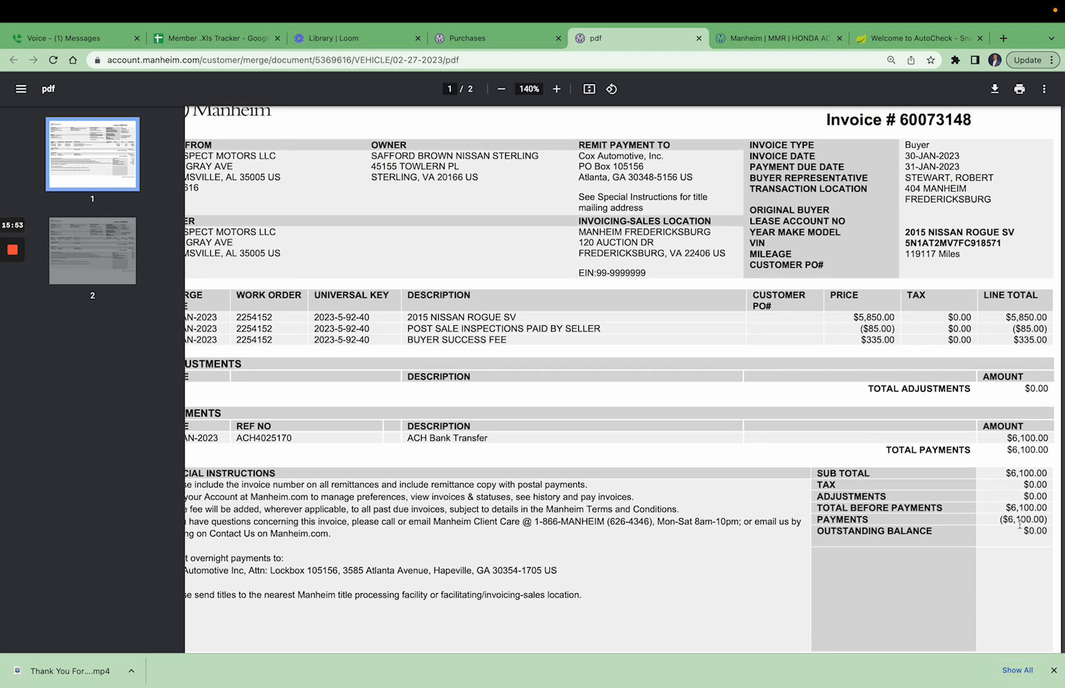
{"action": "scroll", "coordinate": [1020, 523], "scroll_direction": "up", "scroll_amount": 1}
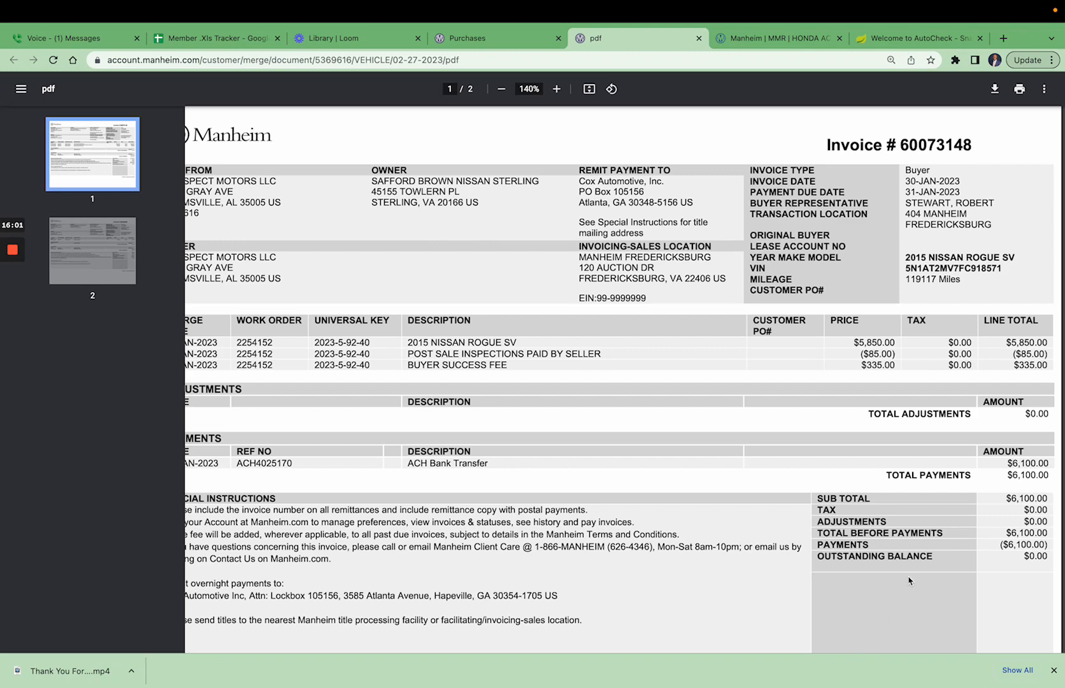
Recheck the first Nissan Rogue invoice from its header to its payment summary and continue to the second invoice.
{"action": "scroll", "coordinate": [912, 554], "scroll_direction": "down", "scroll_amount": 2}
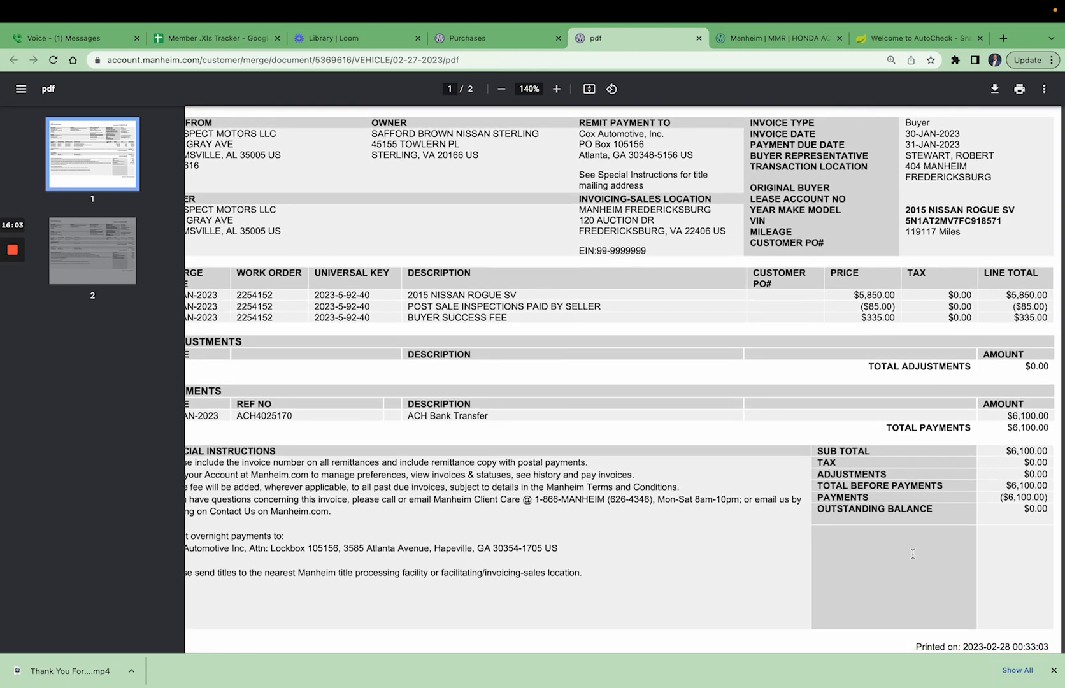
{"action": "scroll", "coordinate": [912, 554], "scroll_direction": "down", "scroll_amount": 8}
{"action": "scroll", "coordinate": [913, 557], "scroll_direction": "up", "scroll_amount": 10}
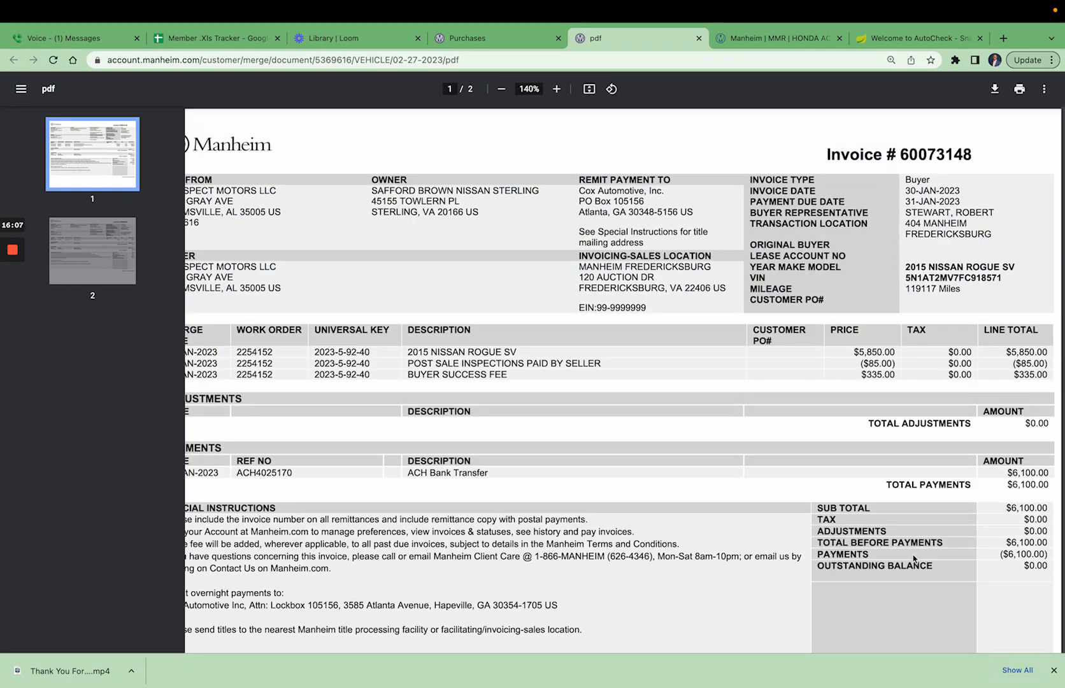
{"action": "scroll", "coordinate": [914, 559], "scroll_direction": "down", "scroll_amount": 8}
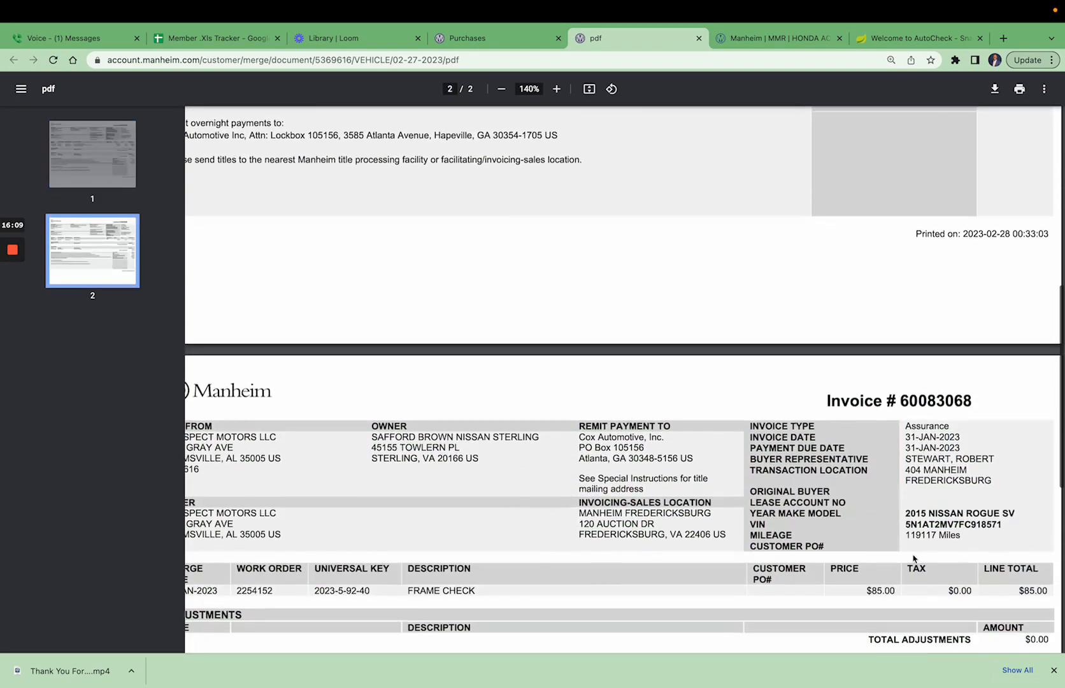
Examine the second Nissan Rogue invoice's header, frame check charge, bank transfer payment and outstanding balance.
{"action": "scroll", "coordinate": [913, 548], "scroll_direction": "down", "scroll_amount": 3}
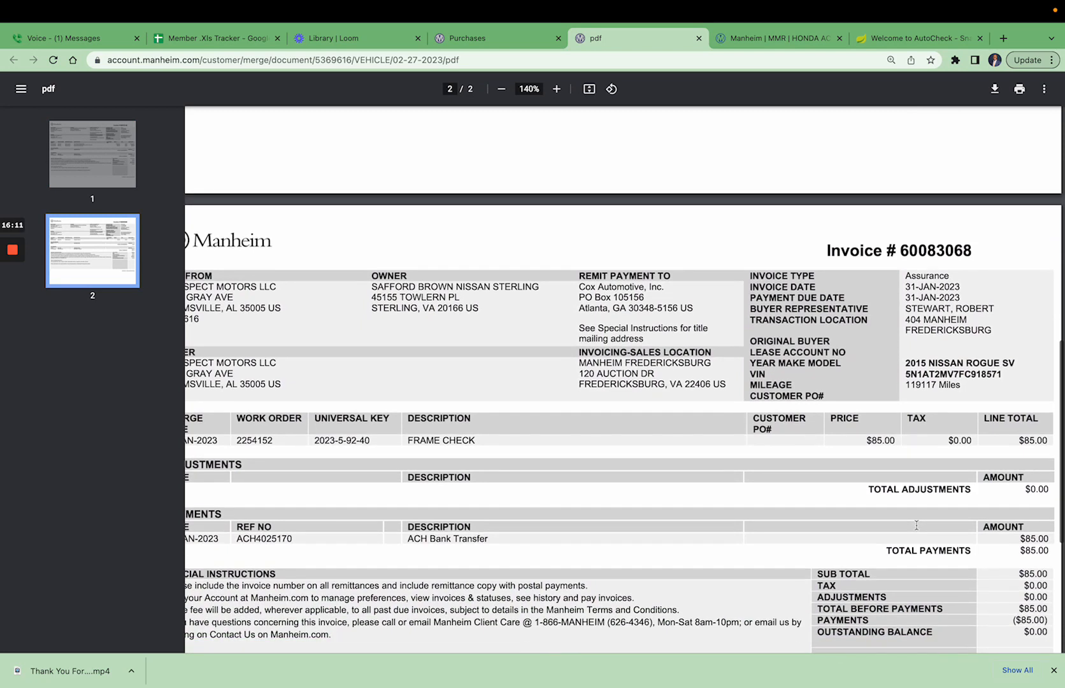
{"action": "scroll", "coordinate": [917, 527], "scroll_direction": "down", "scroll_amount": 1}
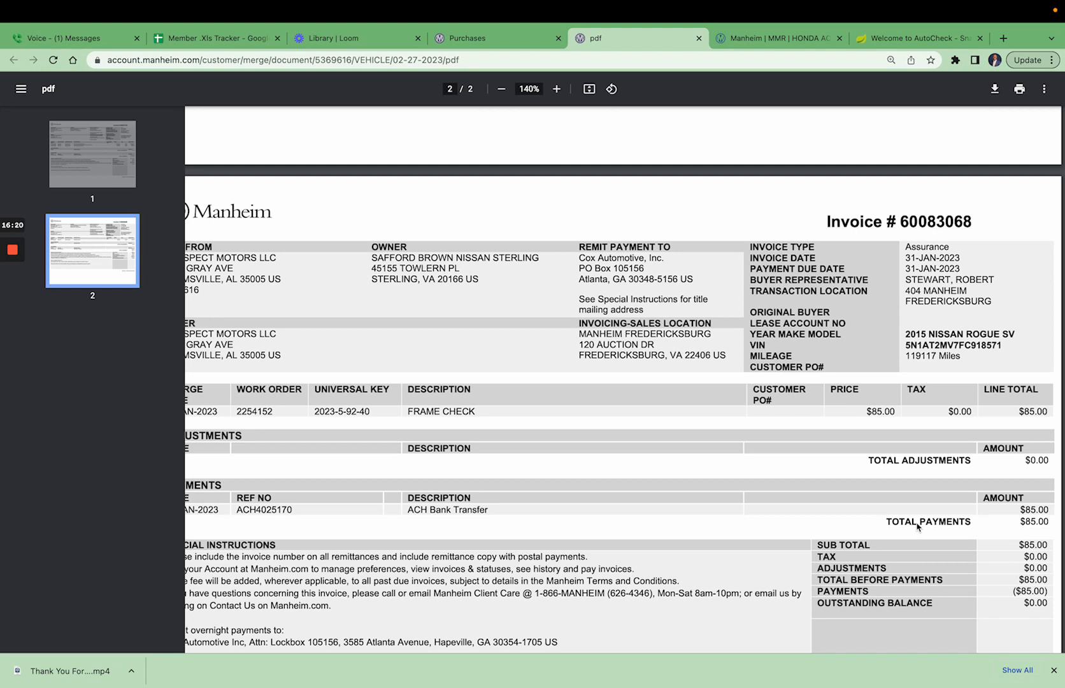
{"action": "scroll", "coordinate": [918, 526], "scroll_direction": "left", "scroll_amount": 1}
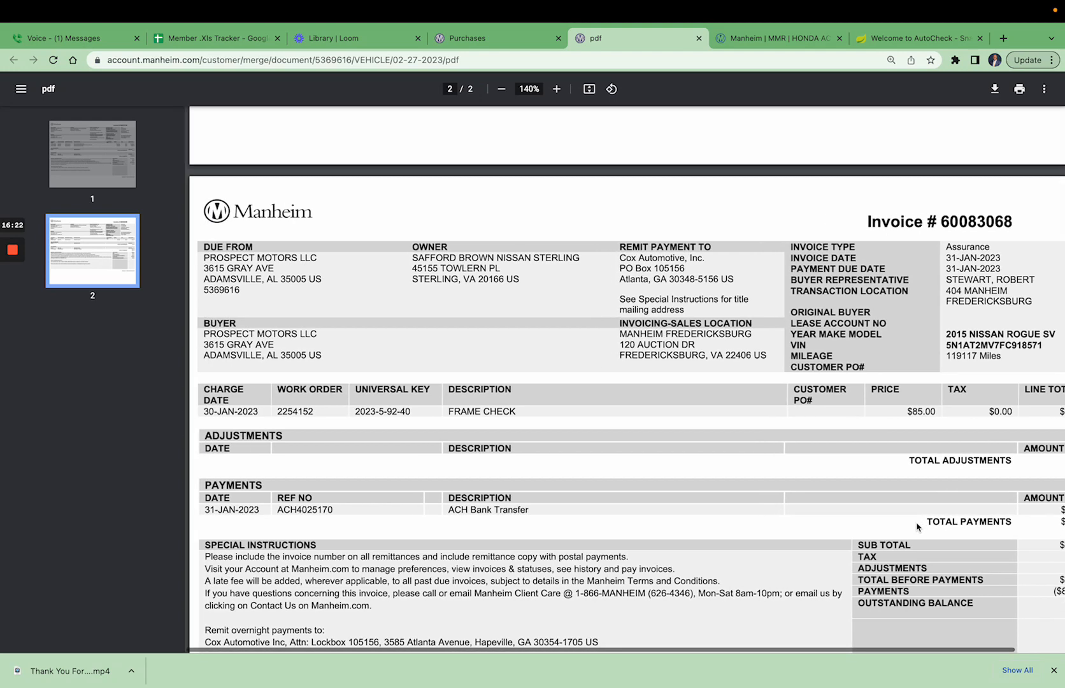
{"action": "scroll", "coordinate": [917, 526], "scroll_direction": "down", "scroll_amount": 1}
{"action": "scroll", "coordinate": [918, 526], "scroll_direction": "down", "scroll_amount": 1}
{"action": "scroll", "coordinate": [917, 526], "scroll_direction": "right", "scroll_amount": 1}
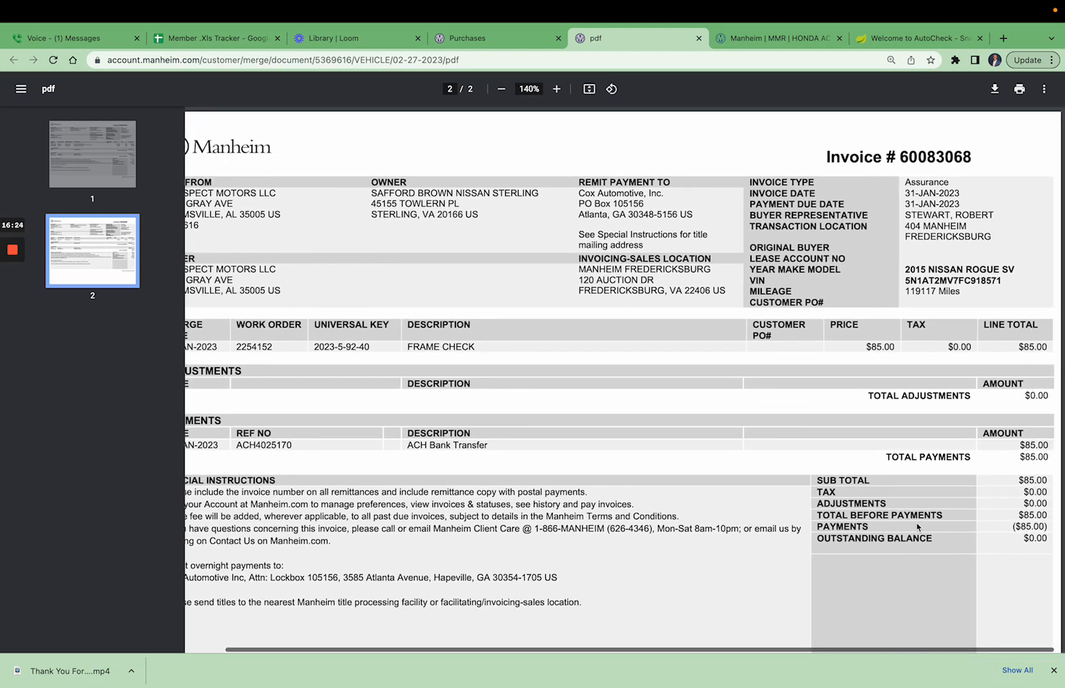
{"action": "scroll", "coordinate": [918, 526], "scroll_direction": "up", "scroll_amount": 1}
{"action": "scroll", "coordinate": [920, 529], "scroll_direction": "up", "scroll_amount": 1}
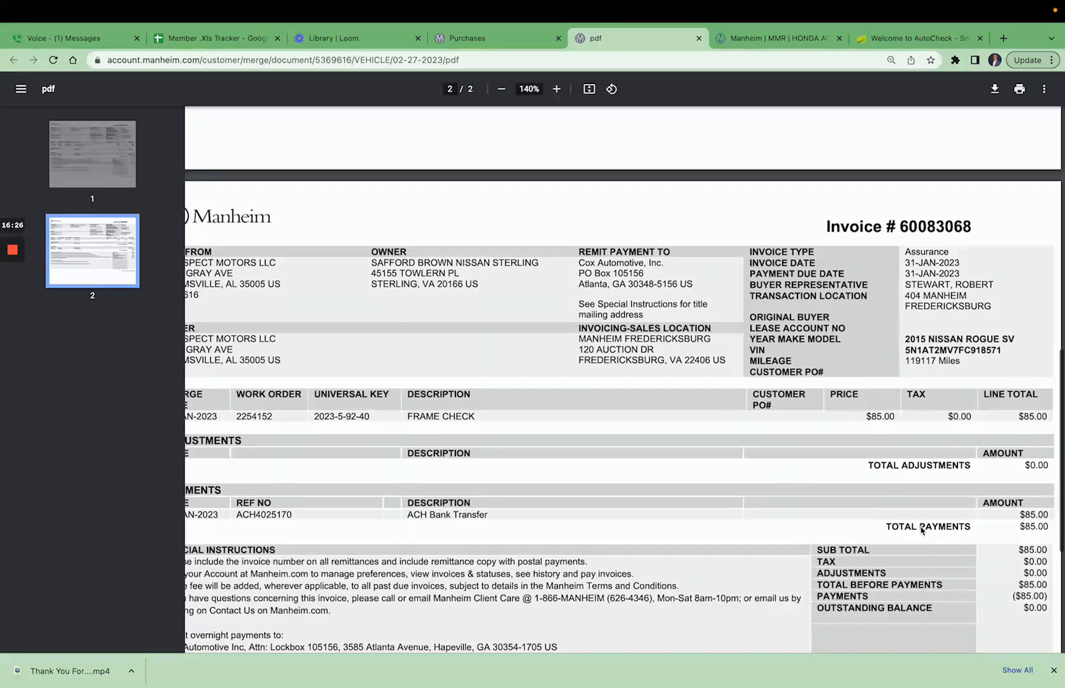
{"action": "scroll", "coordinate": [922, 529], "scroll_direction": "up", "scroll_amount": 3}
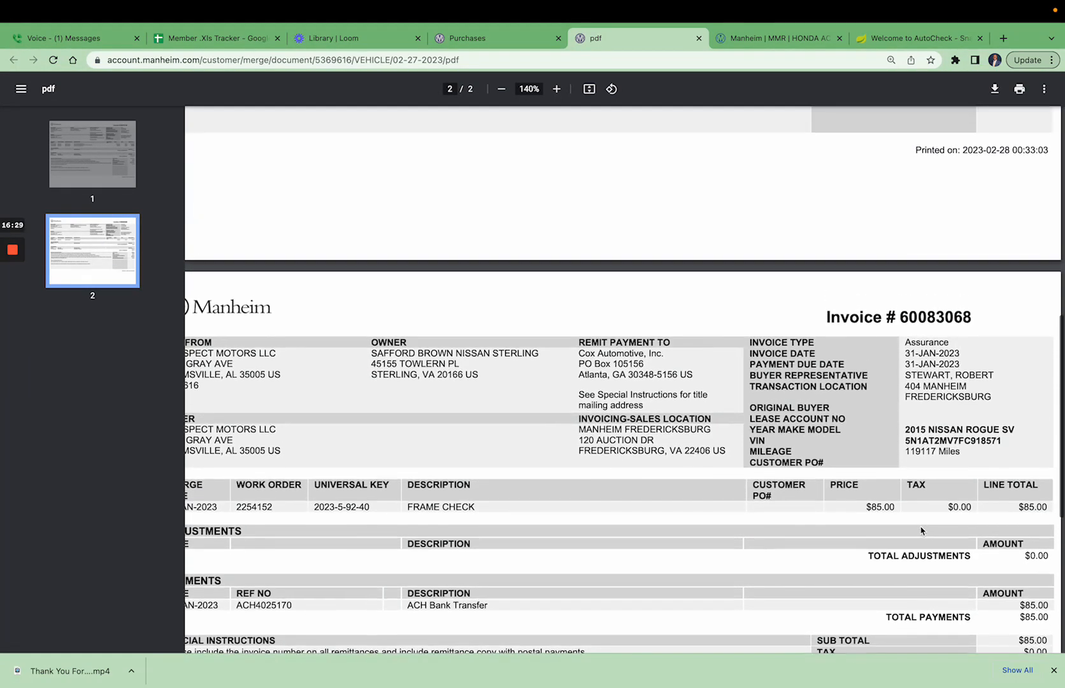
{"action": "scroll", "coordinate": [921, 530], "scroll_direction": "down", "scroll_amount": 2}
{"action": "scroll", "coordinate": [921, 530], "scroll_direction": "left", "scroll_amount": 1}
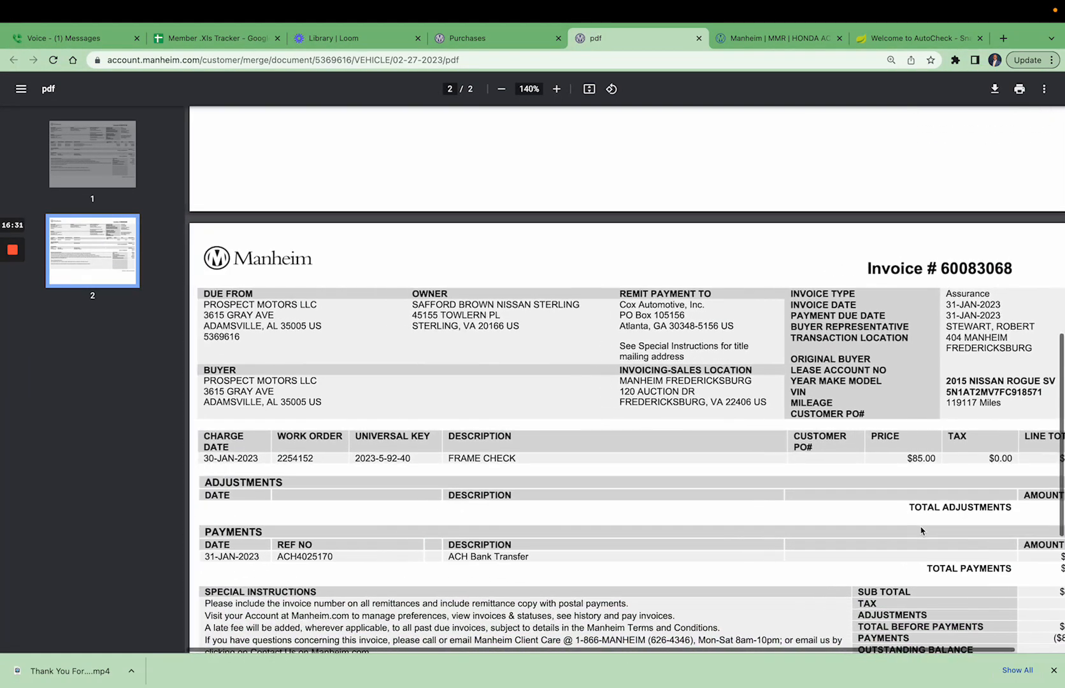
{"action": "scroll", "coordinate": [921, 530], "scroll_direction": "down", "scroll_amount": 3}
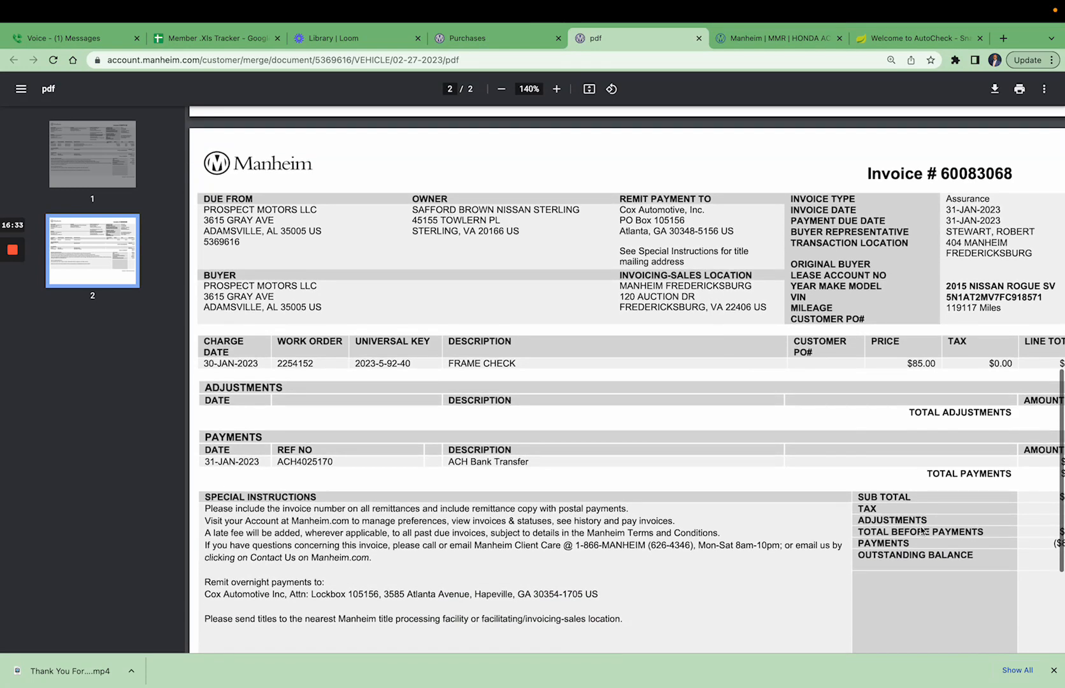
{"action": "scroll", "coordinate": [921, 529], "scroll_direction": "right", "scroll_amount": 1}
{"action": "scroll", "coordinate": [921, 529], "scroll_direction": "down", "scroll_amount": 1}
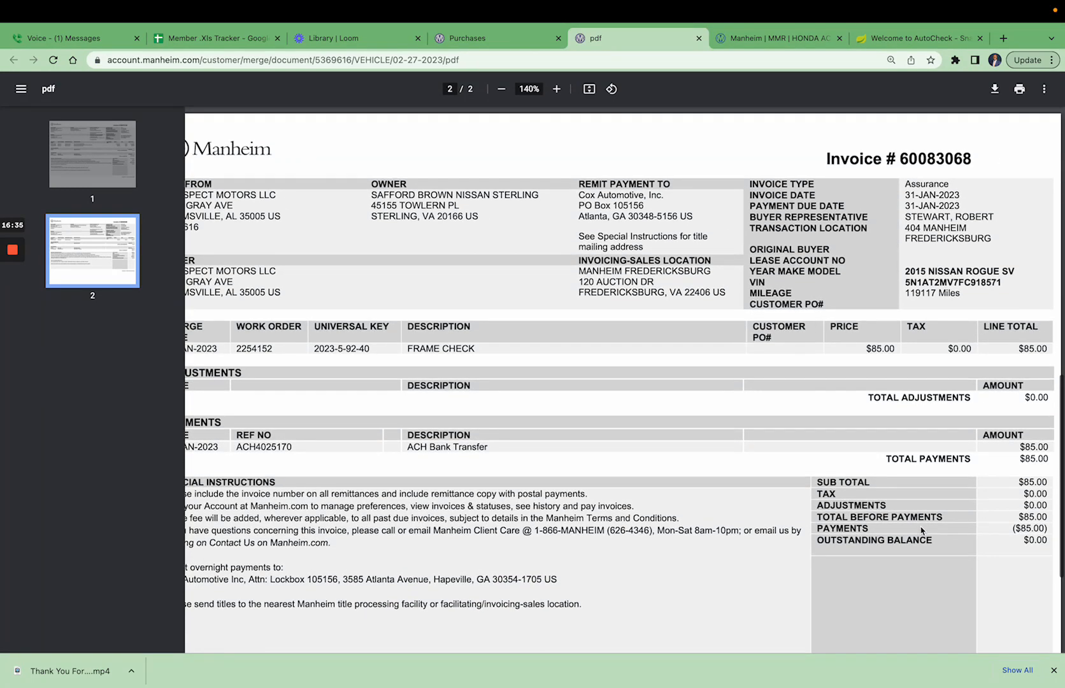
{"action": "scroll", "coordinate": [921, 530], "scroll_direction": "left", "scroll_amount": 1}
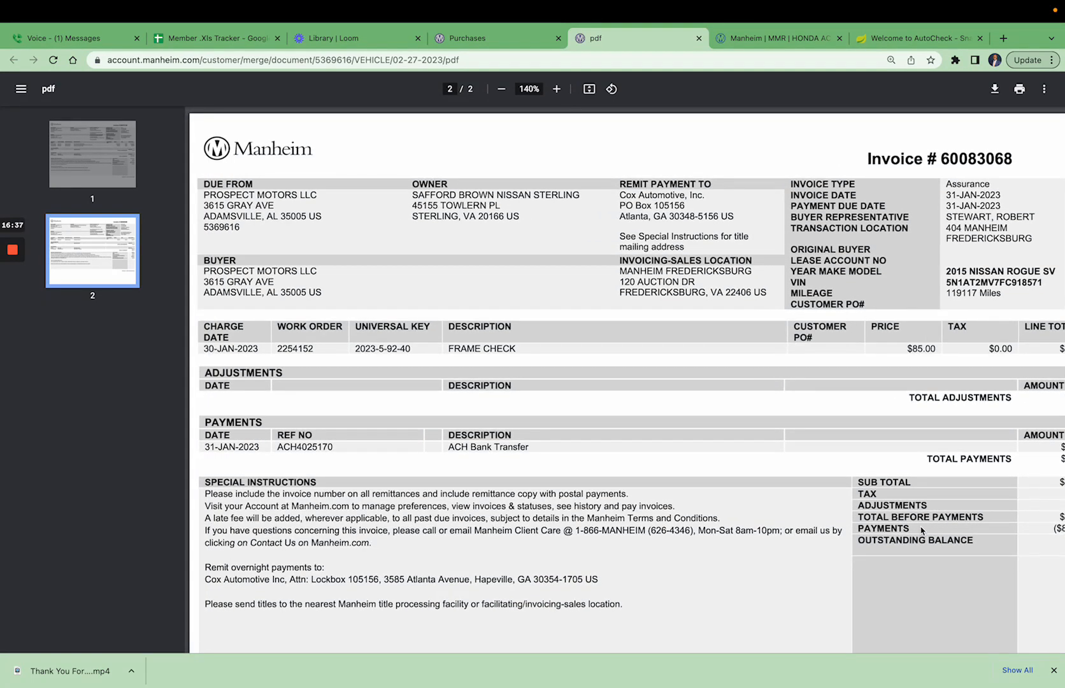
Compare the charges and payments on the two Nissan Rogue invoices, including the inspection credit and the frame check.
{"action": "scroll", "coordinate": [921, 530], "scroll_direction": "up", "scroll_amount": 12}
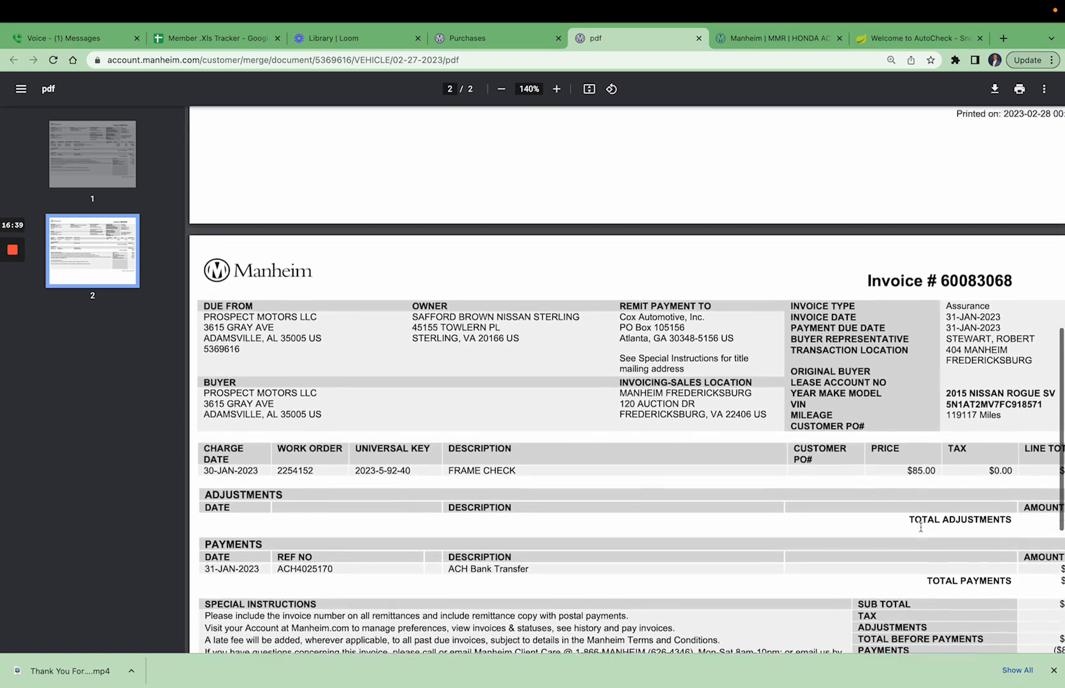
{"action": "scroll", "coordinate": [921, 527], "scroll_direction": "up", "scroll_amount": 6}
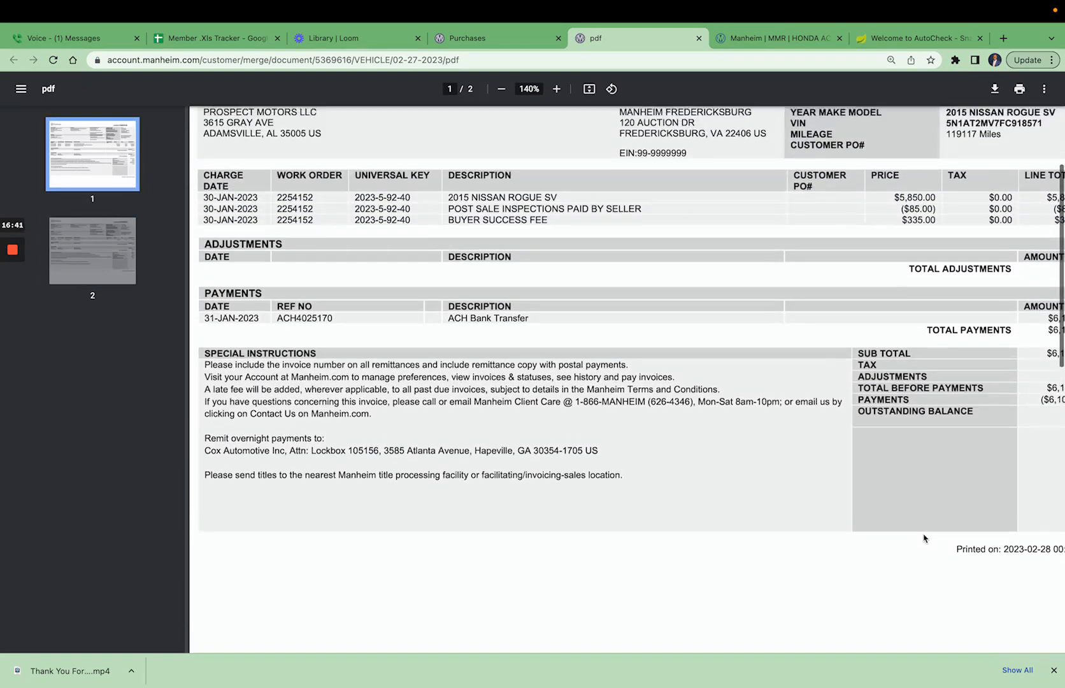
{"action": "scroll", "coordinate": [923, 539], "scroll_direction": "down", "scroll_amount": 15}
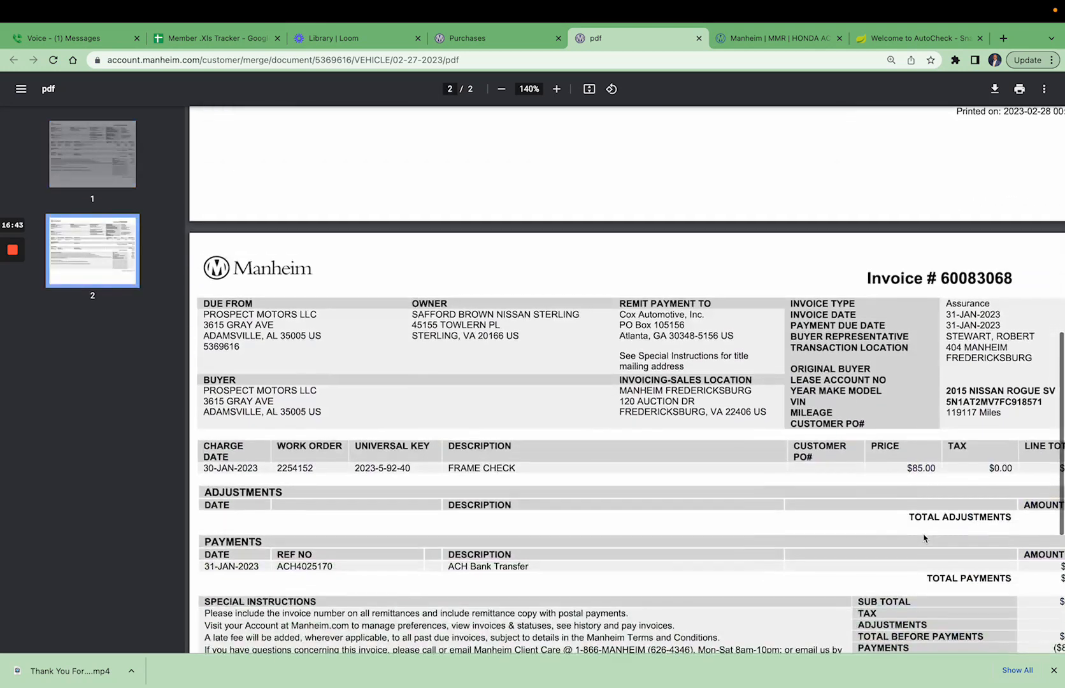
{"action": "scroll", "coordinate": [924, 537], "scroll_direction": "right", "scroll_amount": 2}
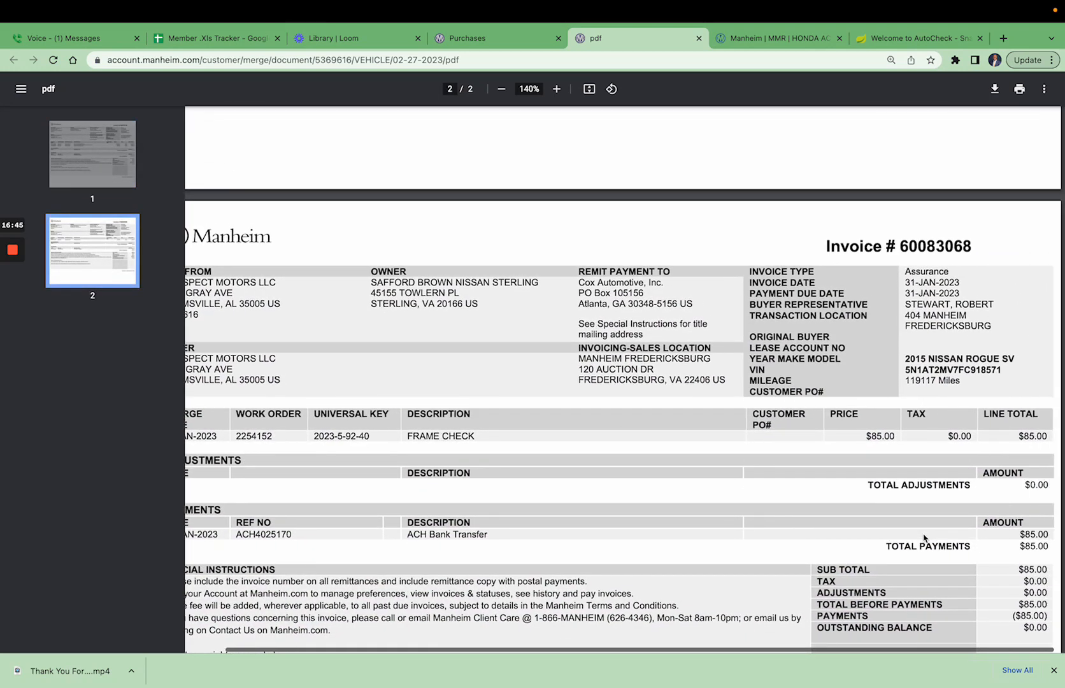
{"action": "scroll", "coordinate": [925, 532], "scroll_direction": "down", "scroll_amount": 2}
{"action": "scroll", "coordinate": [924, 532], "scroll_direction": "down", "scroll_amount": 1}
{"action": "scroll", "coordinate": [924, 532], "scroll_direction": "up", "scroll_amount": 14}
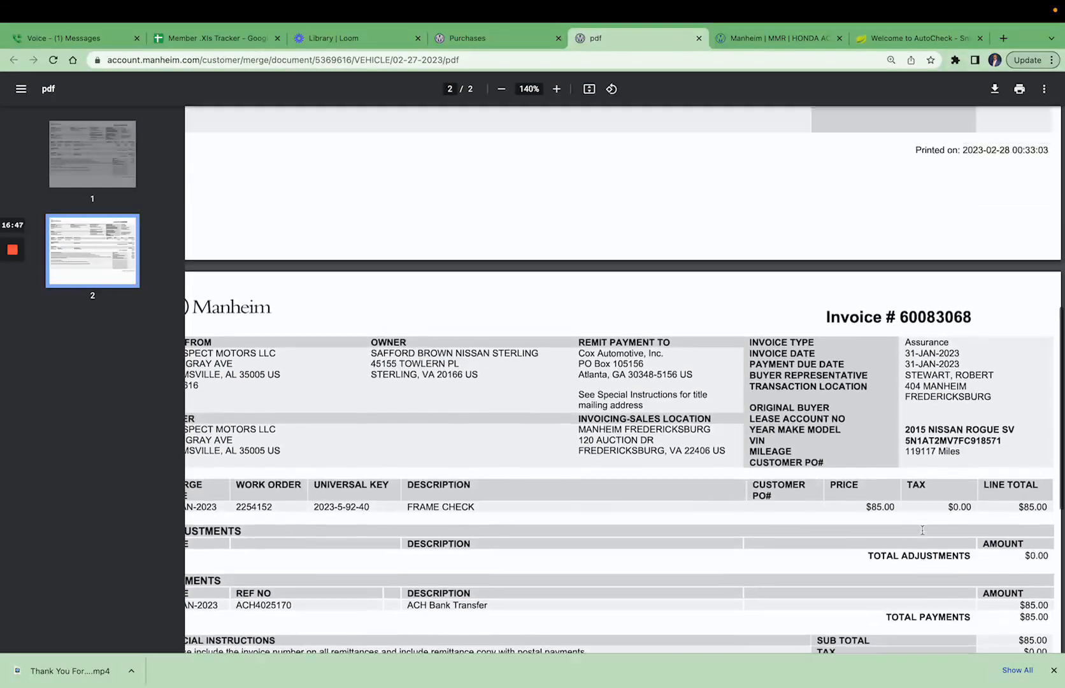
{"action": "scroll", "coordinate": [922, 530], "scroll_direction": "up", "scroll_amount": 4}
{"action": "scroll", "coordinate": [923, 531], "scroll_direction": "left", "scroll_amount": 2}
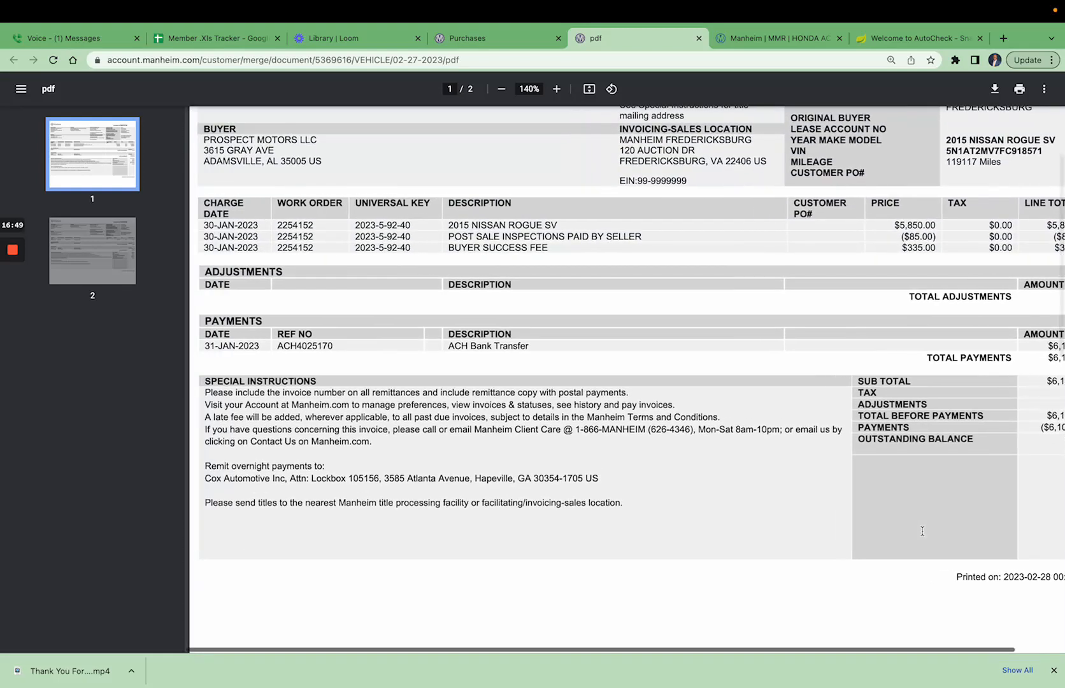
{"action": "scroll", "coordinate": [924, 531], "scroll_direction": "up", "scroll_amount": 4}
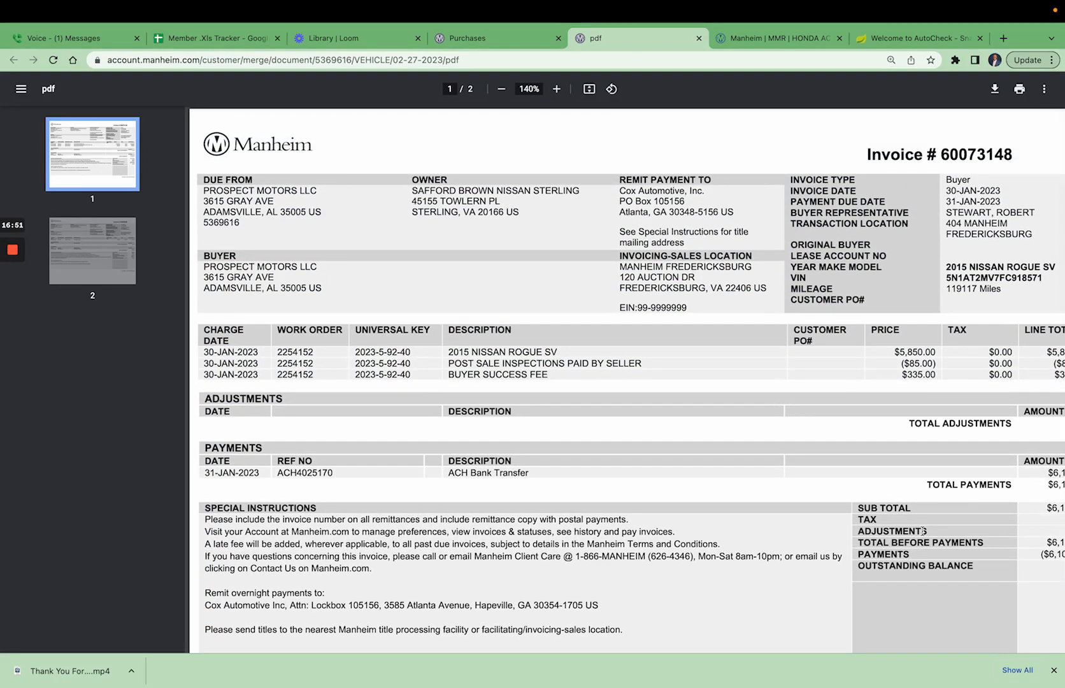
{"action": "scroll", "coordinate": [810, 501], "scroll_direction": "down", "scroll_amount": 4}
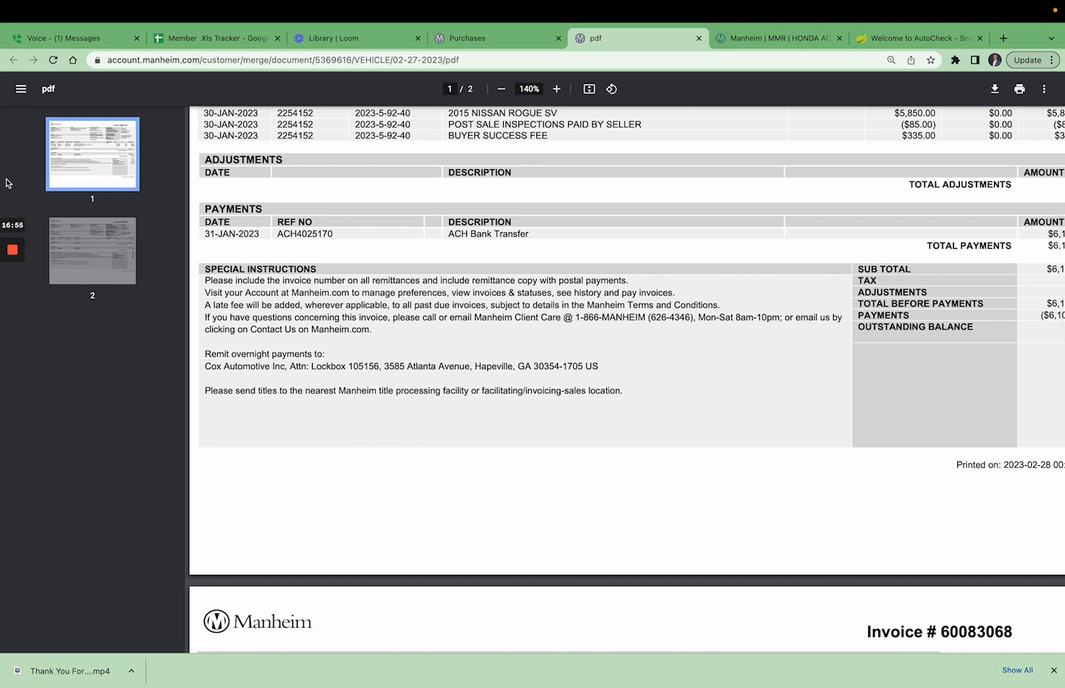
Close the invoice PDF and reopen both invoices as a PDF from the 2015 Nissan Rogue's sale documents.
{"action": "mouse_move", "coordinate": [9, 21]}
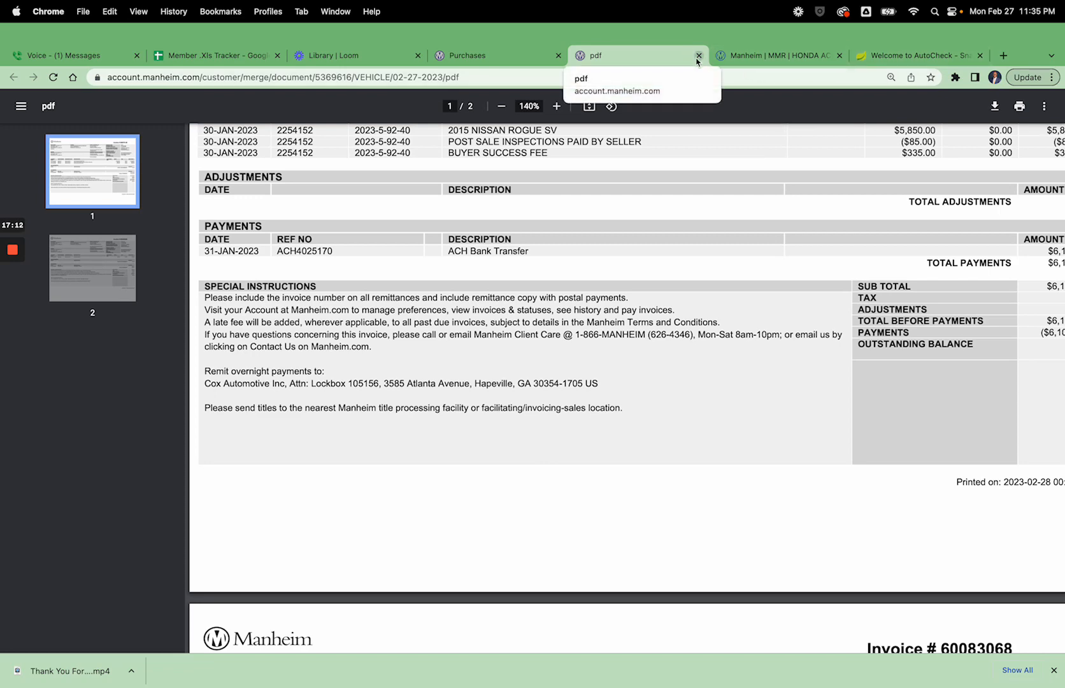
{"action": "left_click", "coordinate": [699, 55]}
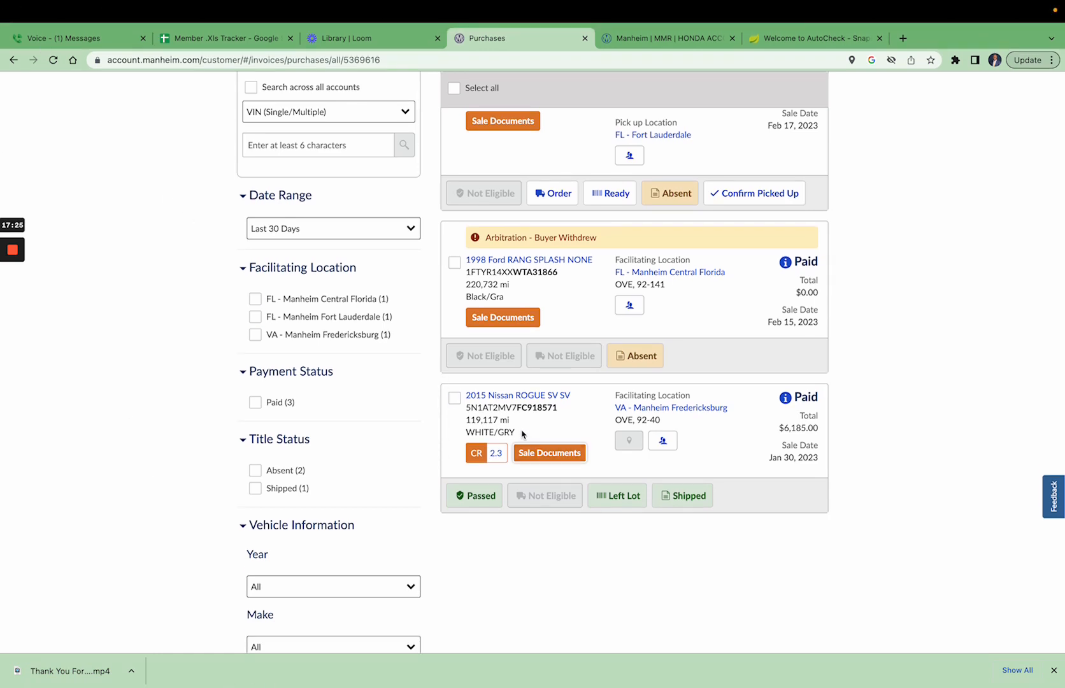
{"action": "left_click", "coordinate": [549, 455]}
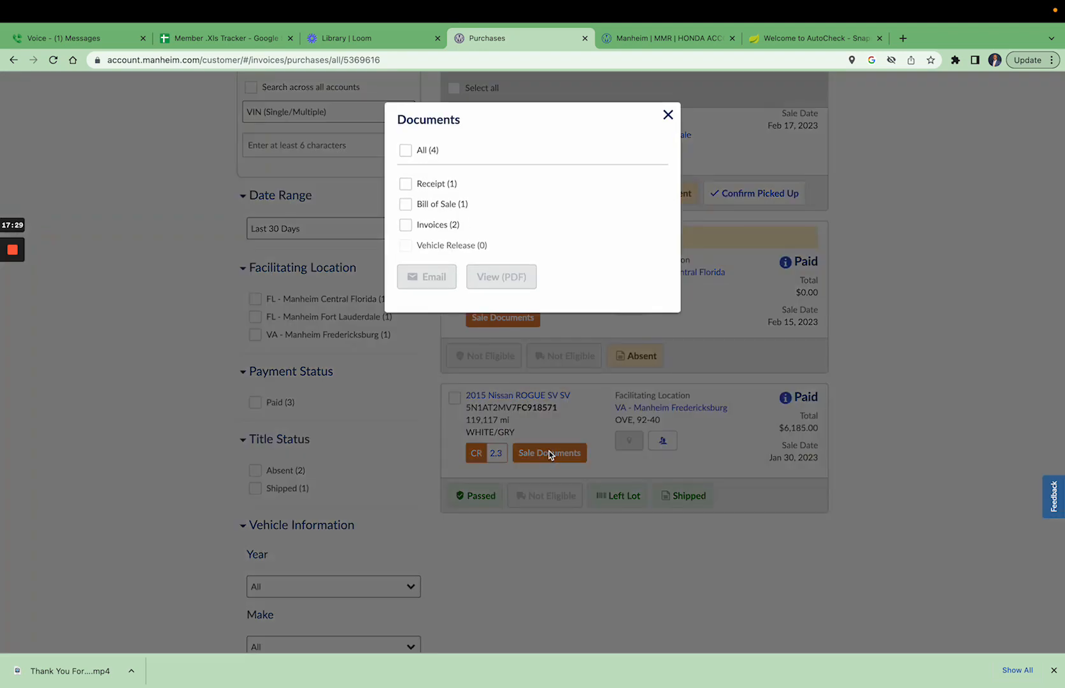
{"action": "left_click", "coordinate": [444, 234]}
{"action": "left_click", "coordinate": [496, 284]}
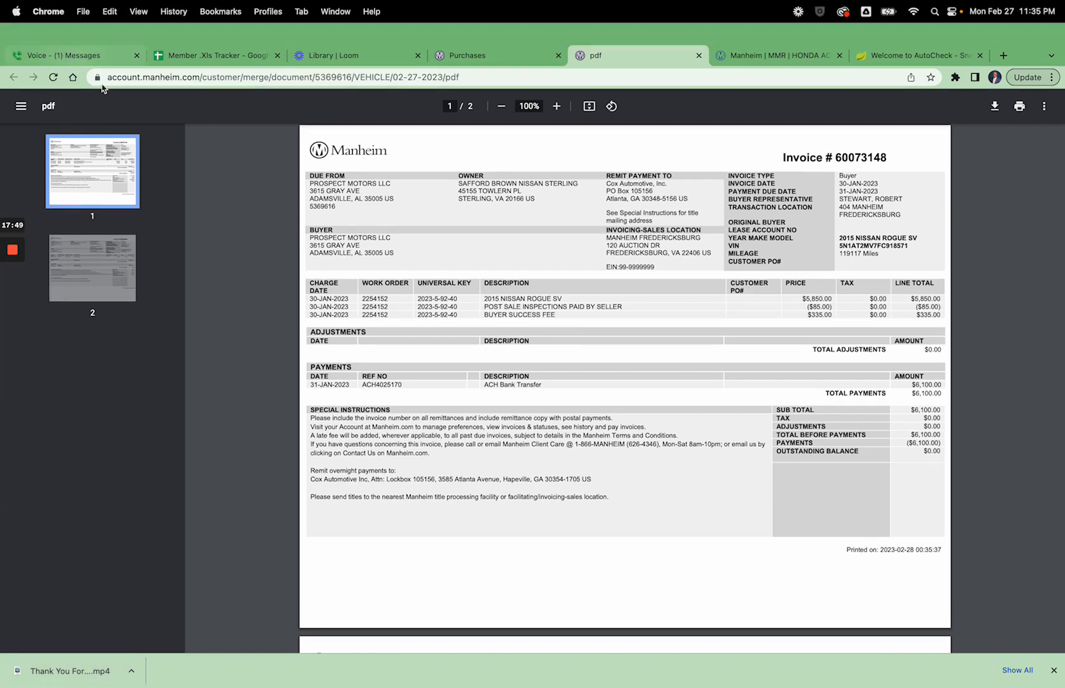
Enlarge the first invoice to 196% and review its due-from, owner, remittance, buyer and vehicle details.
{"action": "scroll", "coordinate": [295, 191], "scroll_direction": "up", "scroll_amount": 5}
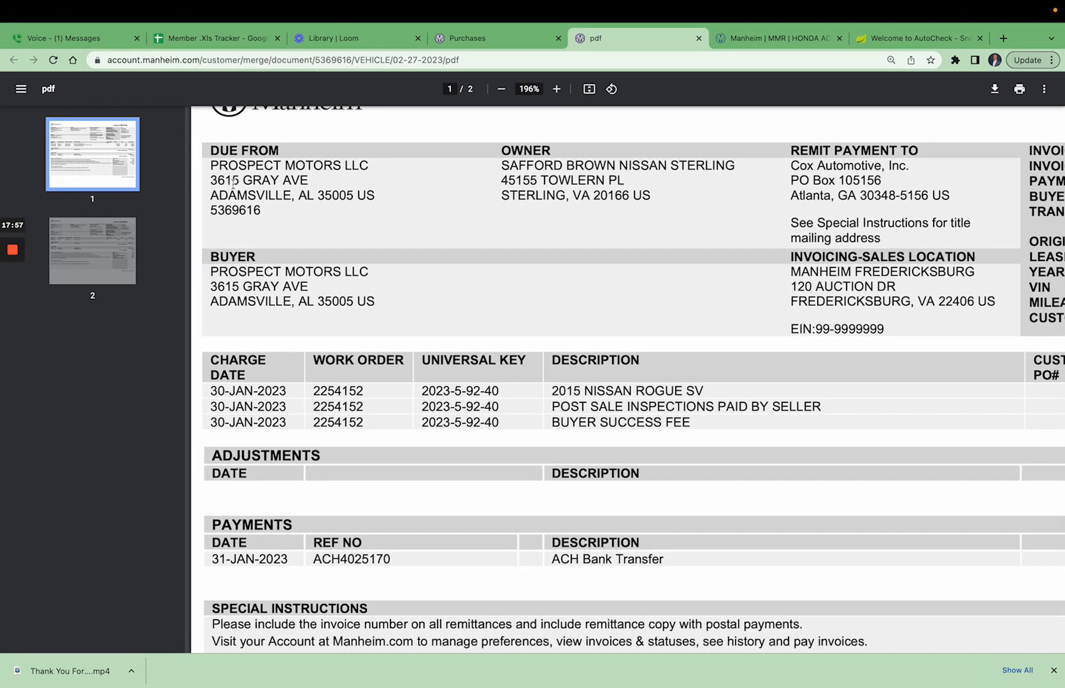
{"action": "scroll", "coordinate": [233, 183], "scroll_direction": "down", "scroll_amount": 2}
{"action": "scroll", "coordinate": [248, 201], "scroll_direction": "up", "scroll_amount": 2}
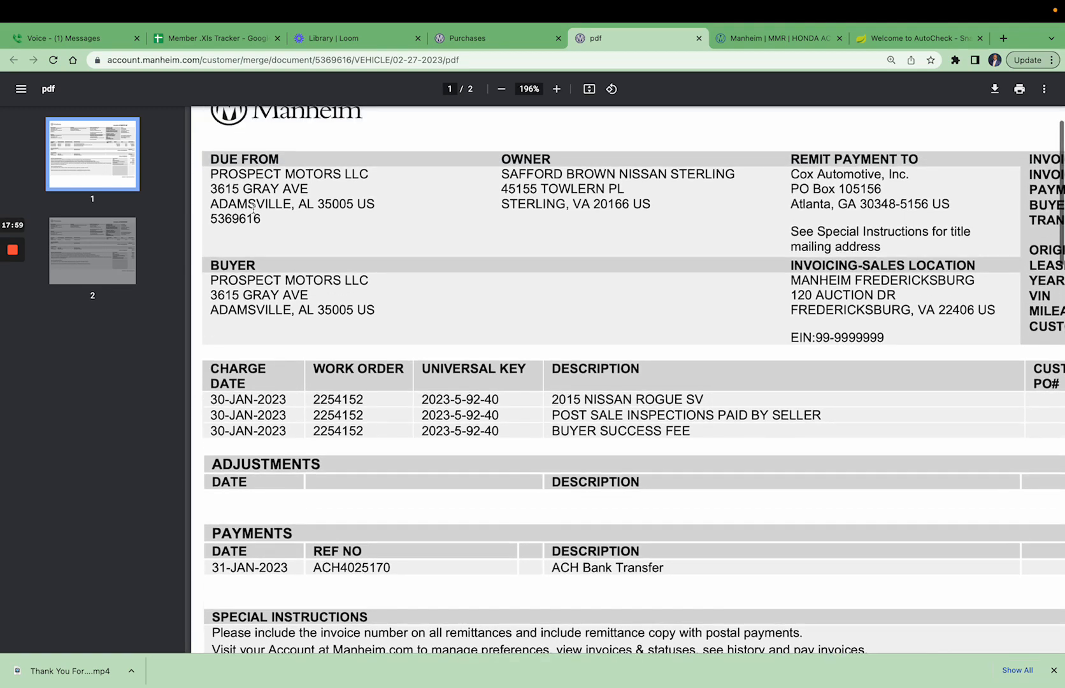
{"action": "scroll", "coordinate": [654, 303], "scroll_direction": "right", "scroll_amount": 5}
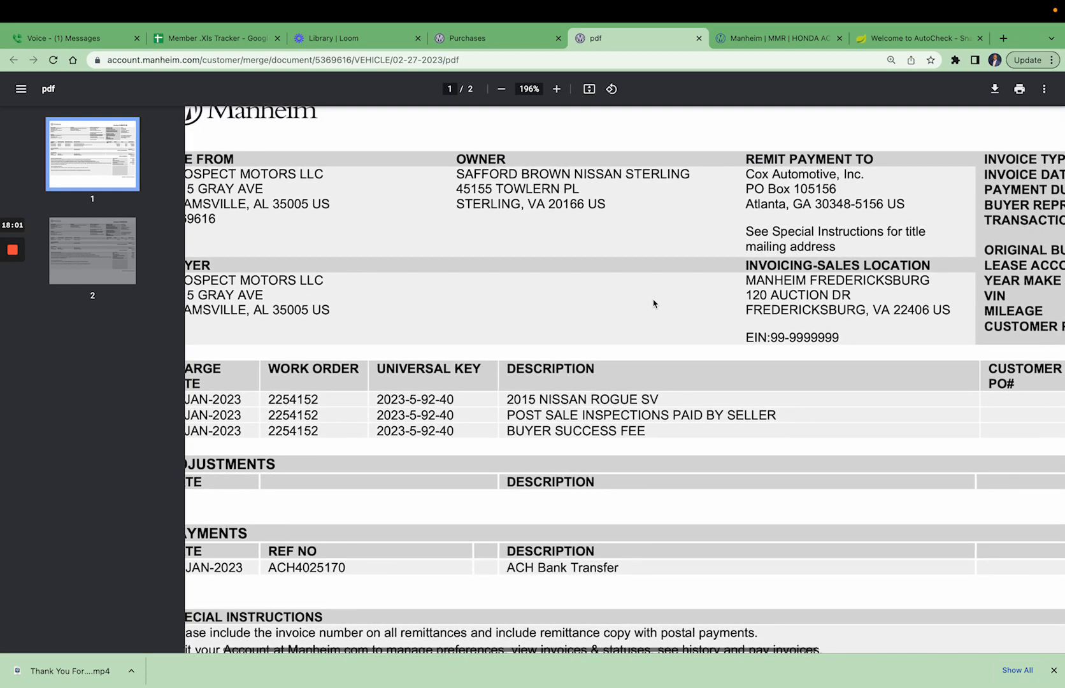
{"action": "scroll", "coordinate": [654, 303], "scroll_direction": "right", "scroll_amount": 2}
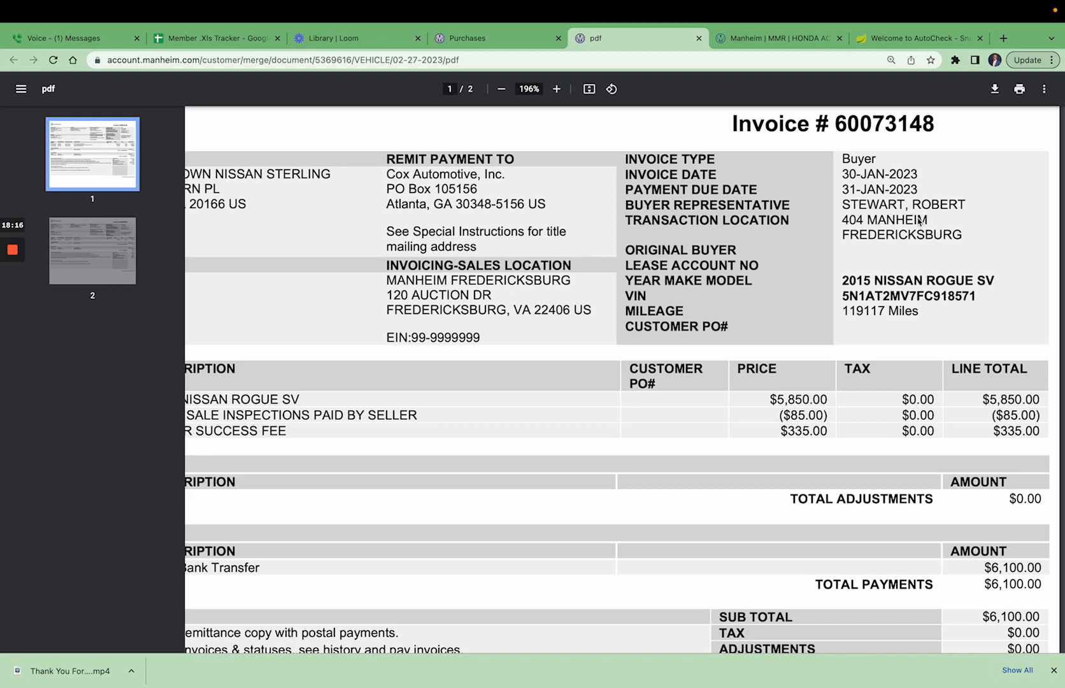
Review the enlarged invoice's payment summary, bank transfer entry, special instructions and line-item charges.
{"action": "scroll", "coordinate": [956, 226], "scroll_direction": "down", "scroll_amount": 10}
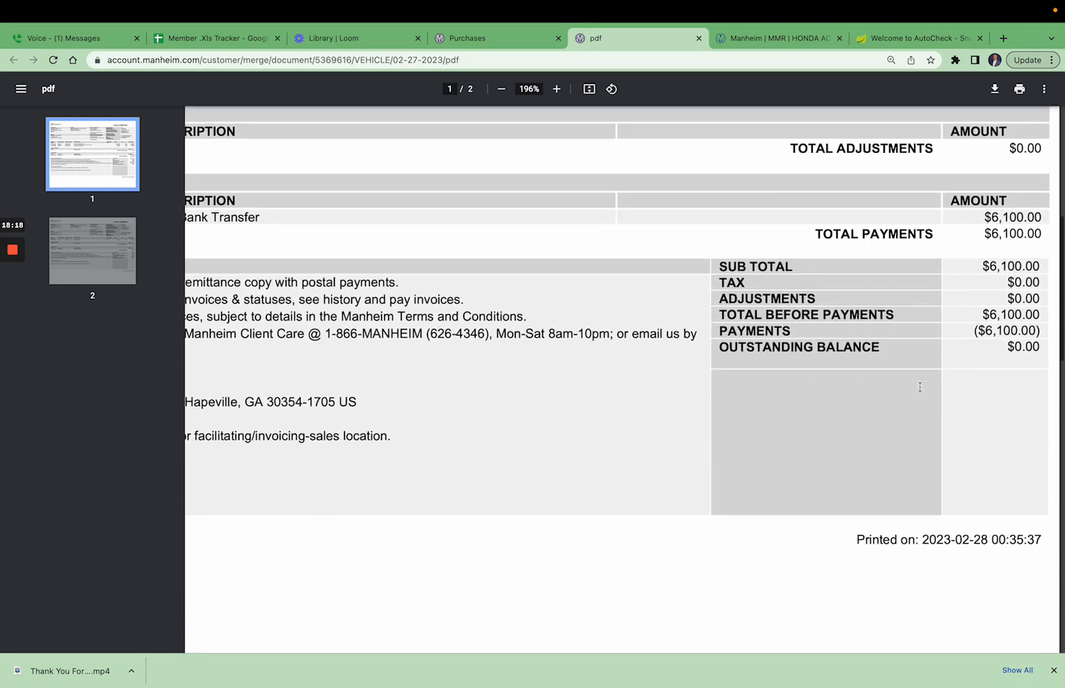
{"action": "scroll", "coordinate": [920, 387], "scroll_direction": "left", "scroll_amount": 5}
{"action": "scroll", "coordinate": [920, 387], "scroll_direction": "left", "scroll_amount": 2}
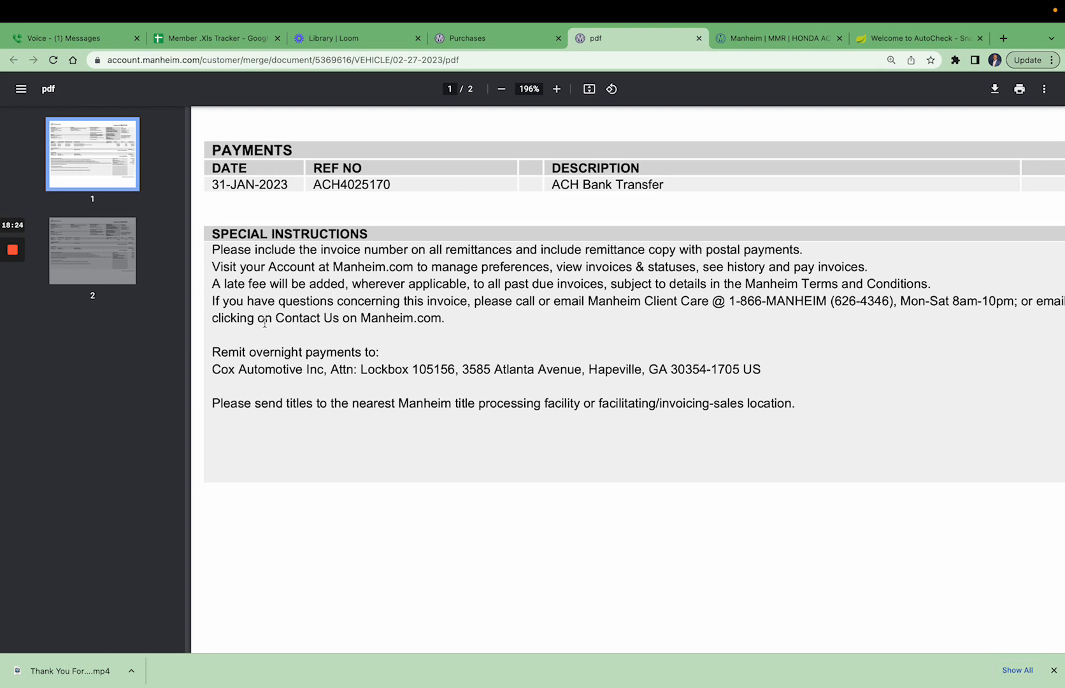
{"action": "scroll", "coordinate": [299, 334], "scroll_direction": "up", "scroll_amount": 1}
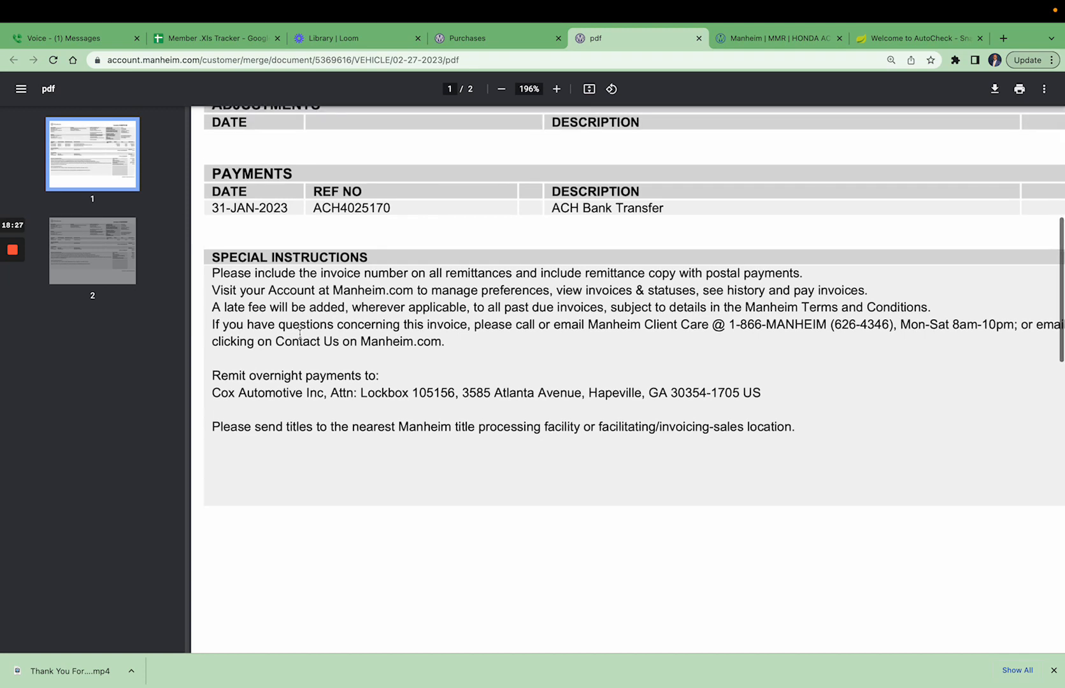
{"action": "scroll", "coordinate": [299, 334], "scroll_direction": "up", "scroll_amount": 4}
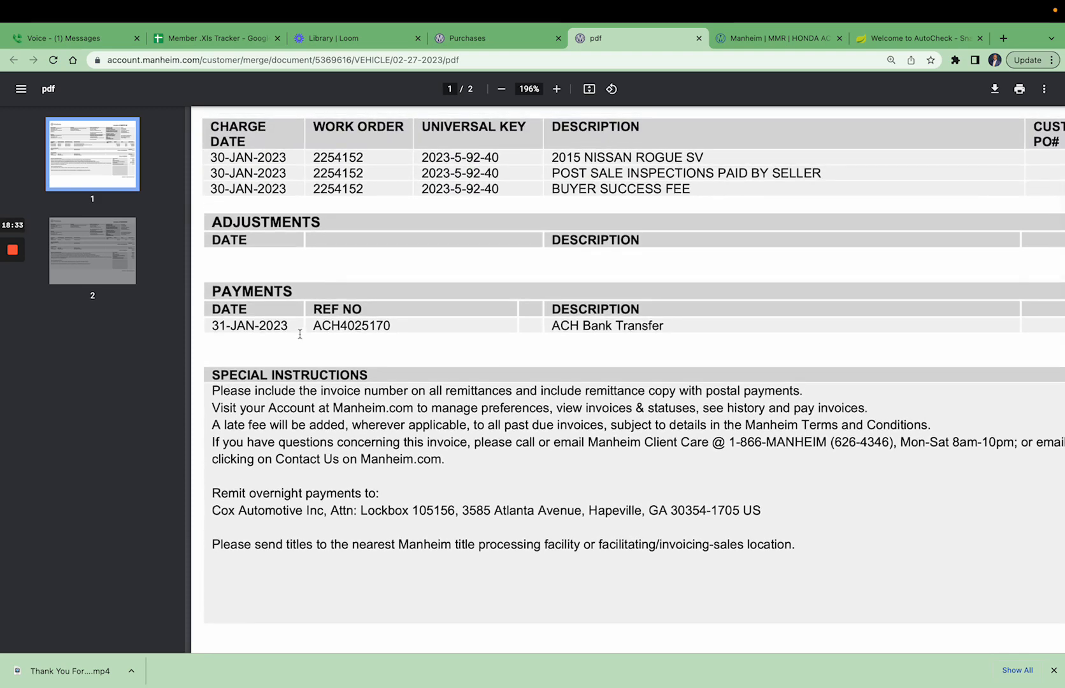
{"action": "scroll", "coordinate": [299, 334], "scroll_direction": "up", "scroll_amount": 10}
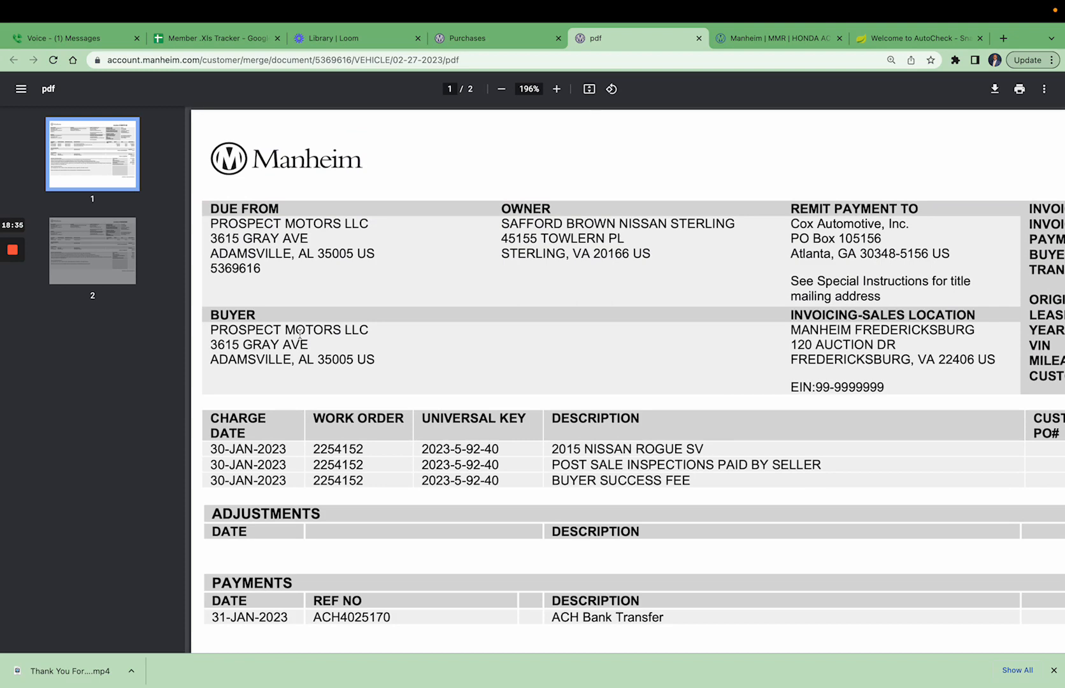
{"action": "scroll", "coordinate": [300, 334], "scroll_direction": "down", "scroll_amount": 10}
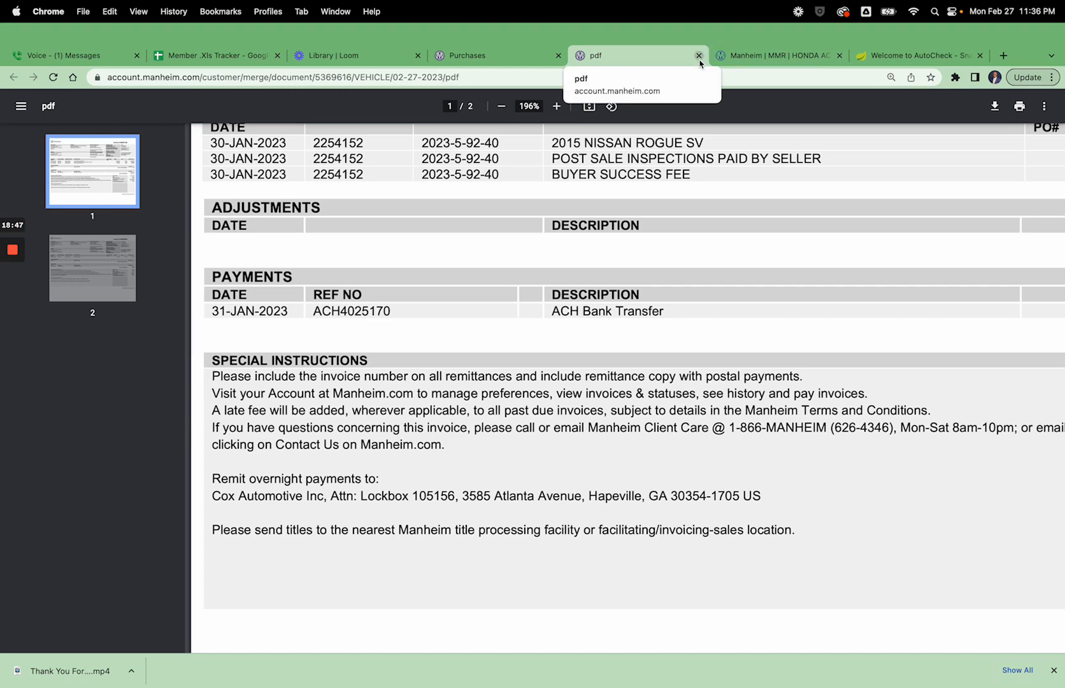
Close the invoice PDF and display the title shipping details for the 2015 Nissan Rogue purchase.
{"action": "left_click", "coordinate": [698, 56]}
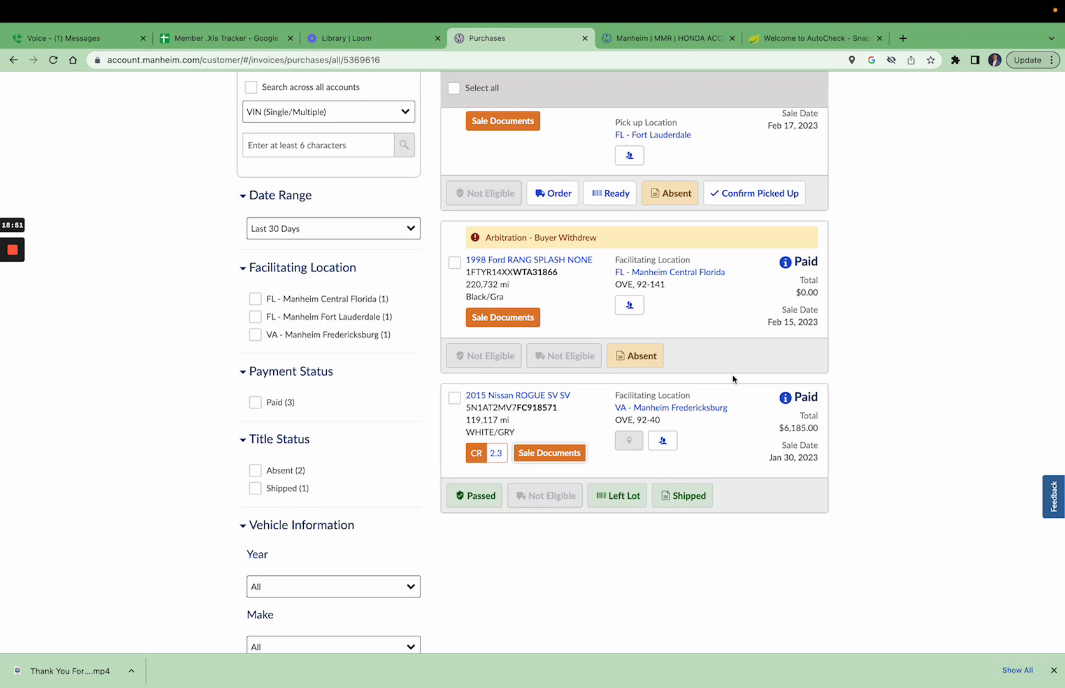
{"action": "scroll", "coordinate": [734, 379], "scroll_direction": "down", "scroll_amount": 2}
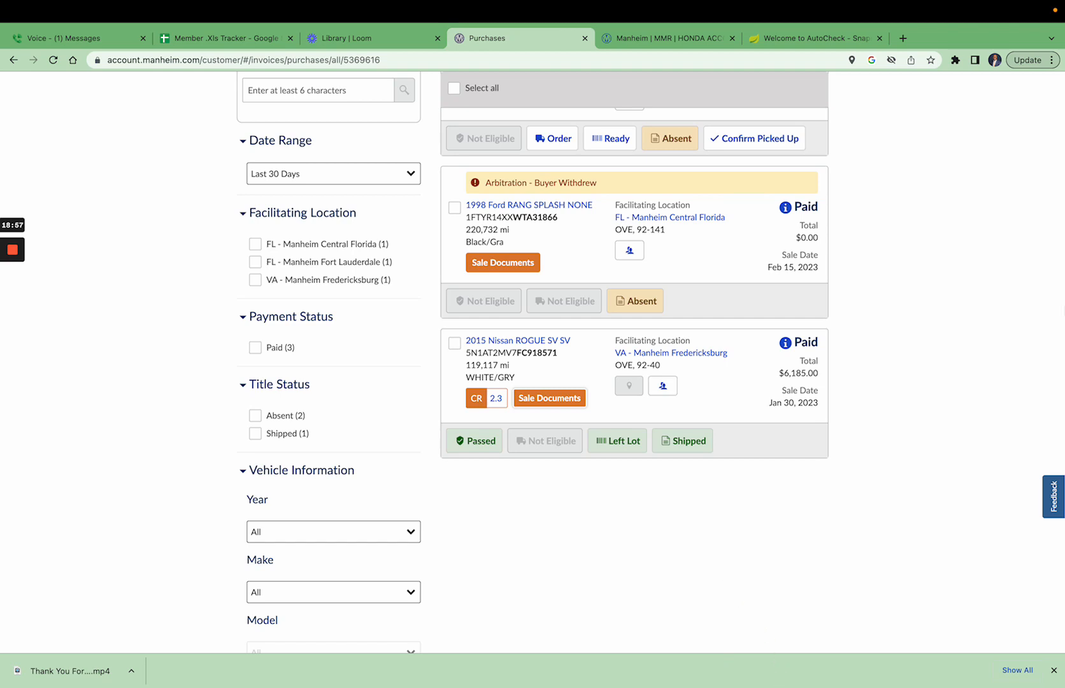
{"action": "mouse_move", "coordinate": [1036, 13]}
{"action": "left_click", "coordinate": [697, 449]}
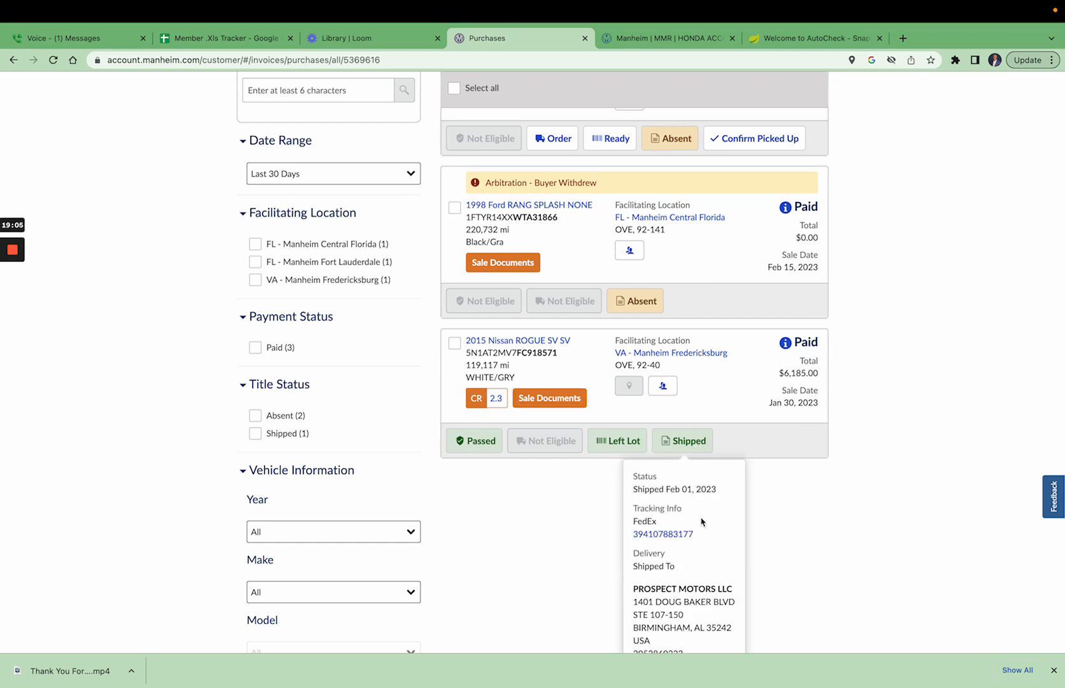
{"action": "scroll", "coordinate": [701, 522], "scroll_direction": "down", "scroll_amount": 2}
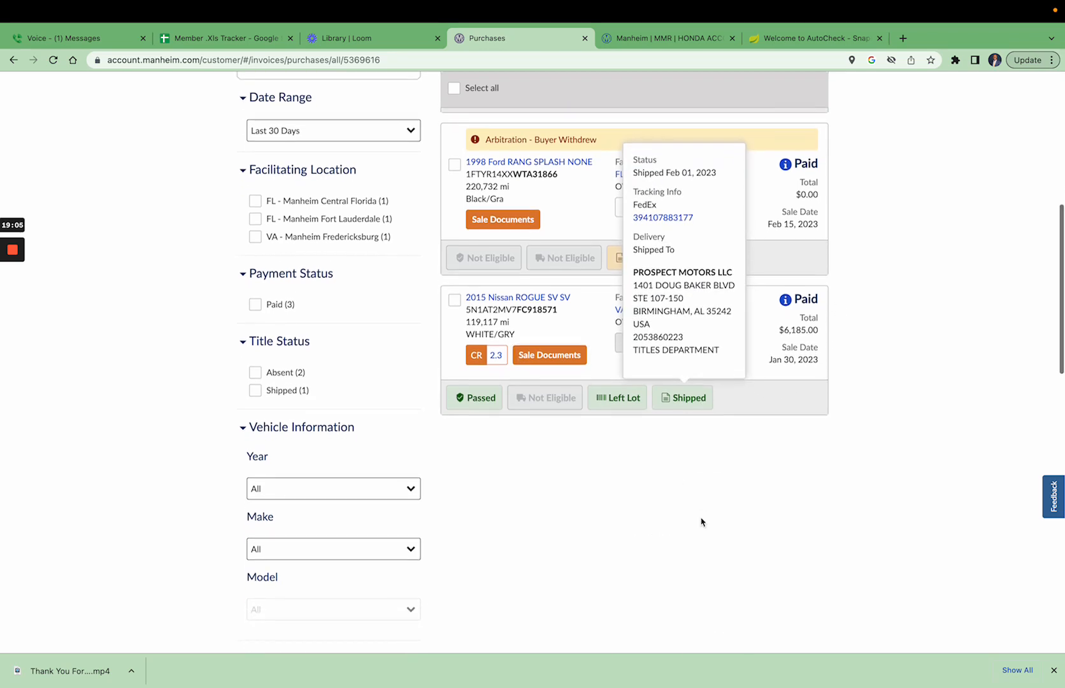
{"action": "left_click", "coordinate": [697, 398]}
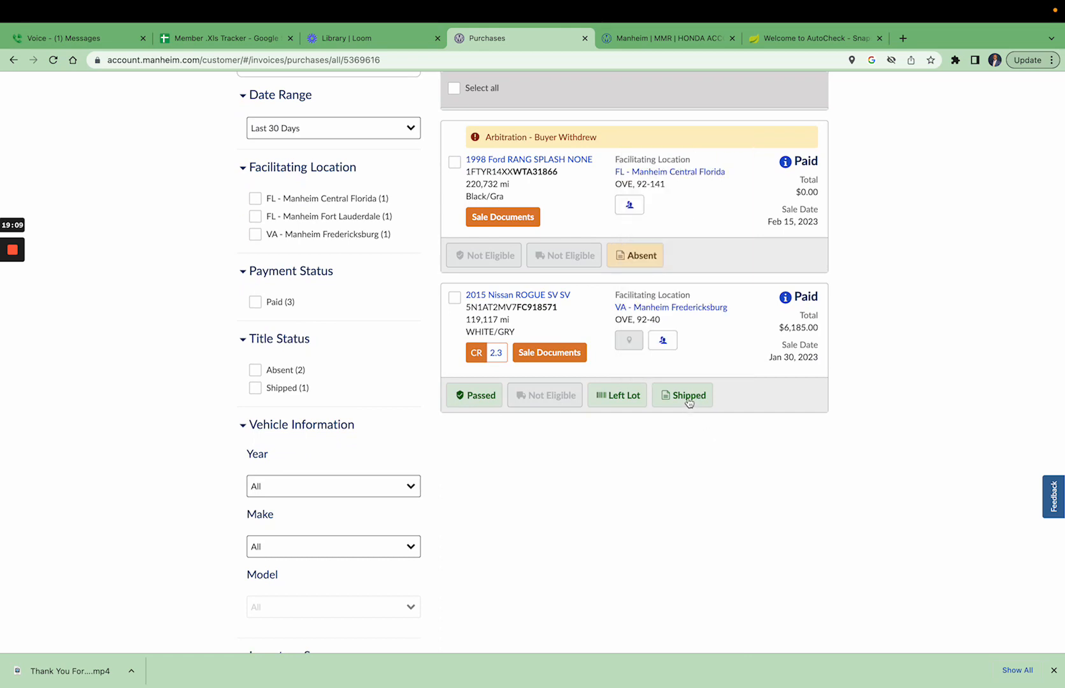
{"action": "left_click", "coordinate": [689, 400]}
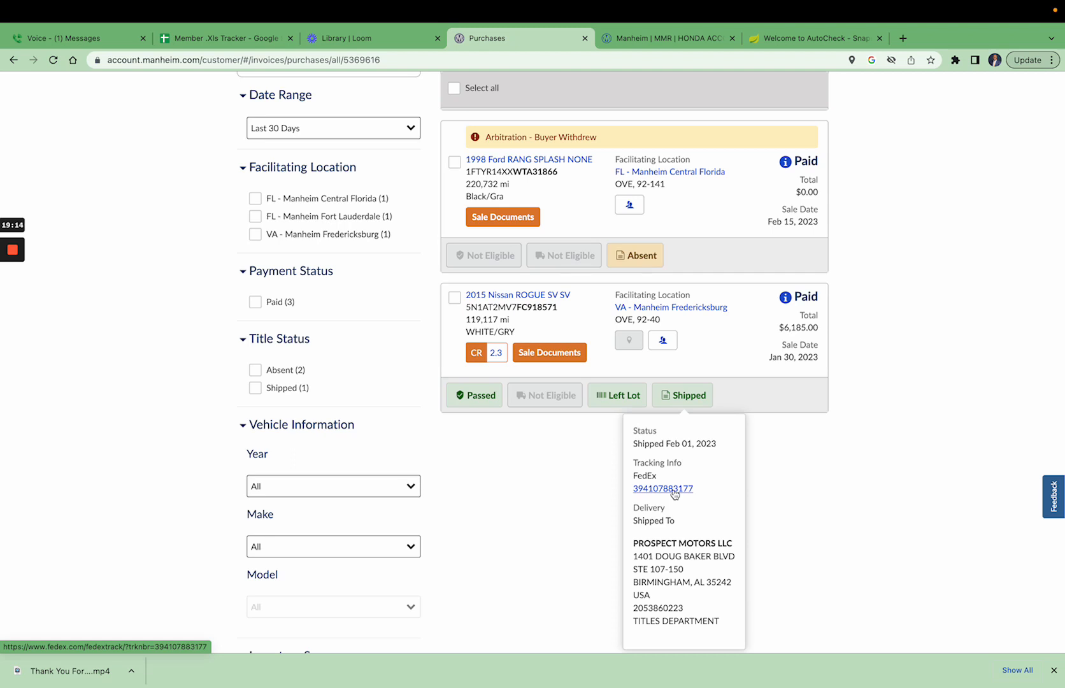
Open the FedEx tracking page for the Rogue's title, review its delivery status and travel timeline, and close the page.
{"action": "left_click", "coordinate": [675, 491]}
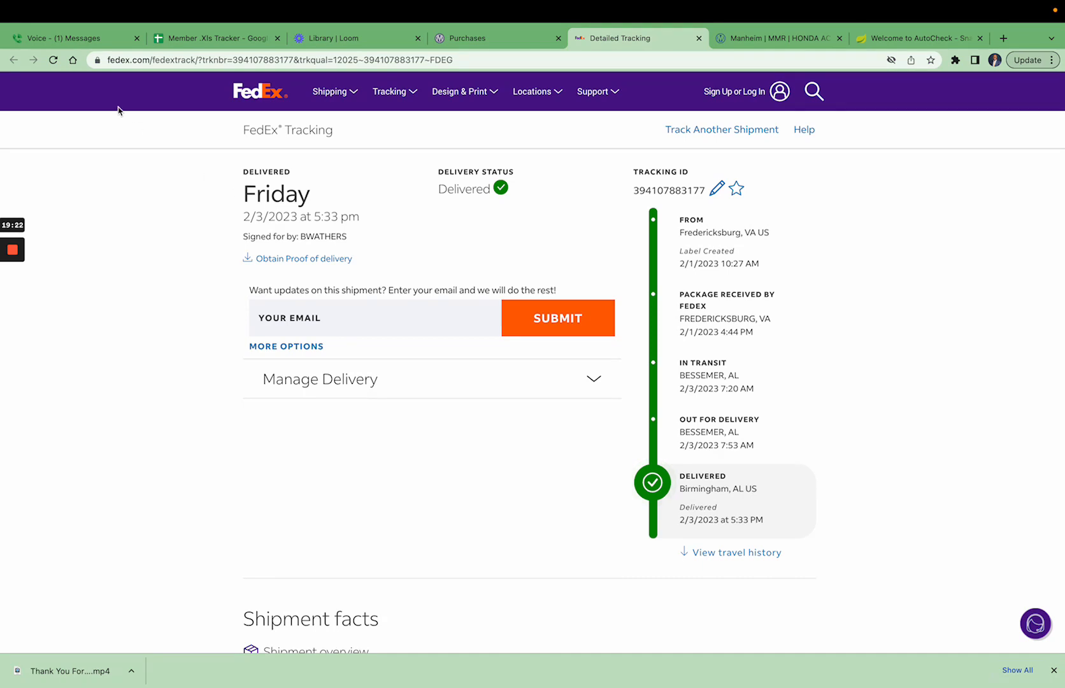
{"action": "mouse_move", "coordinate": [24, 4]}
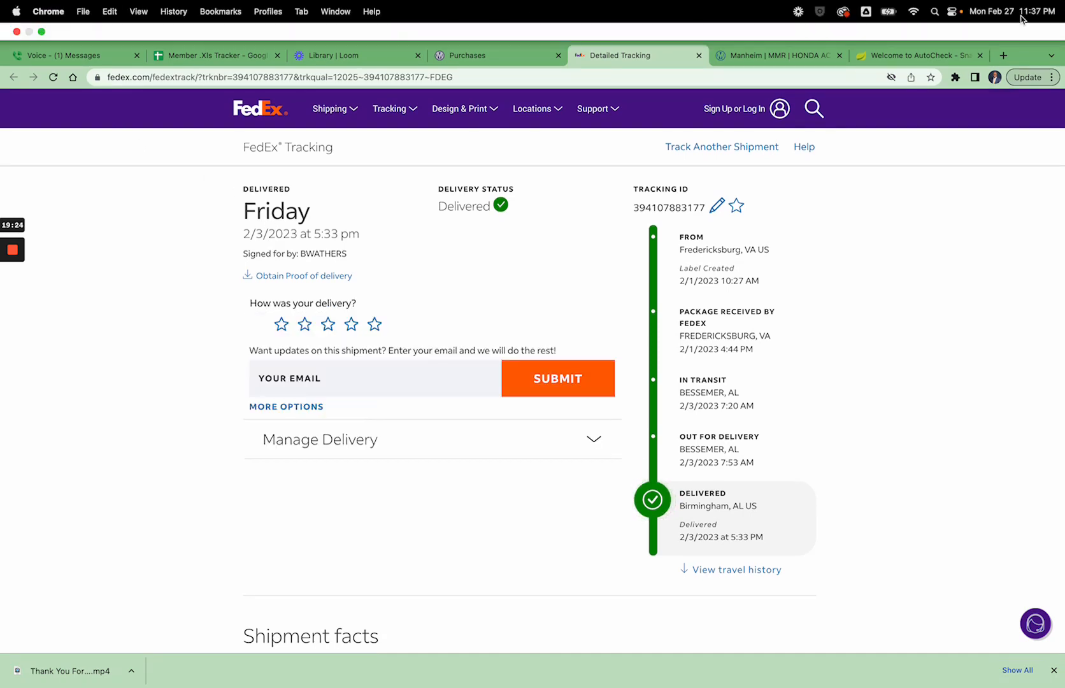
{"action": "left_click", "coordinate": [698, 56]}
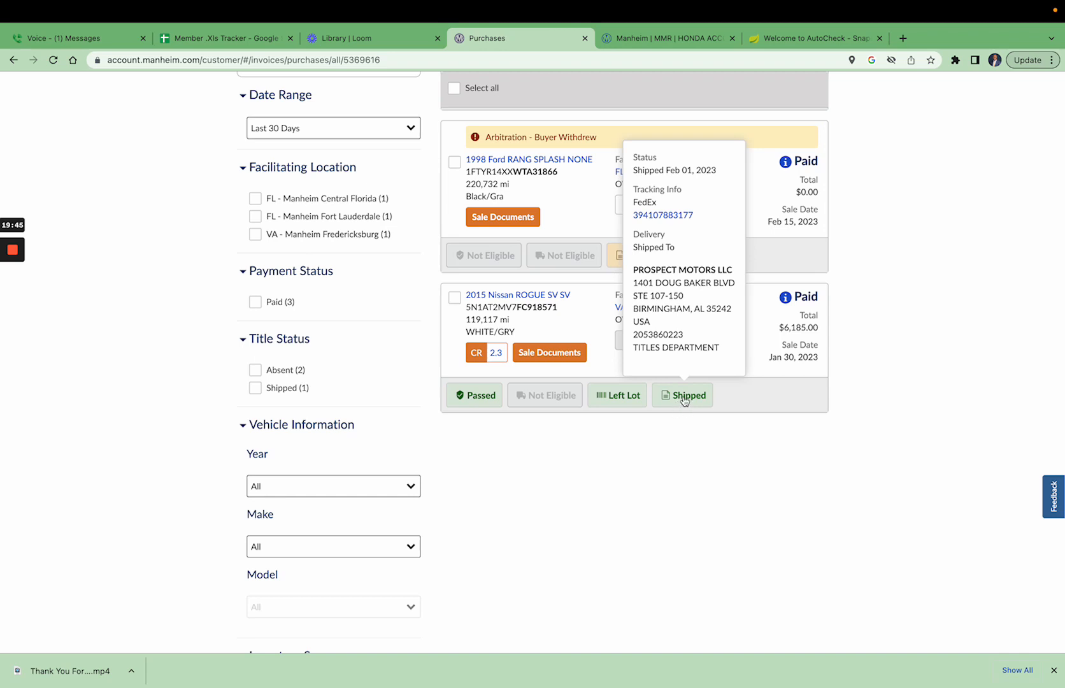
Check the delivery recipient and address for the Rogue's title, and redisplay its shipping details.
{"action": "double_click", "coordinate": [657, 330]}
{"action": "left_click", "coordinate": [667, 351]}
{"action": "left_click", "coordinate": [685, 394]}
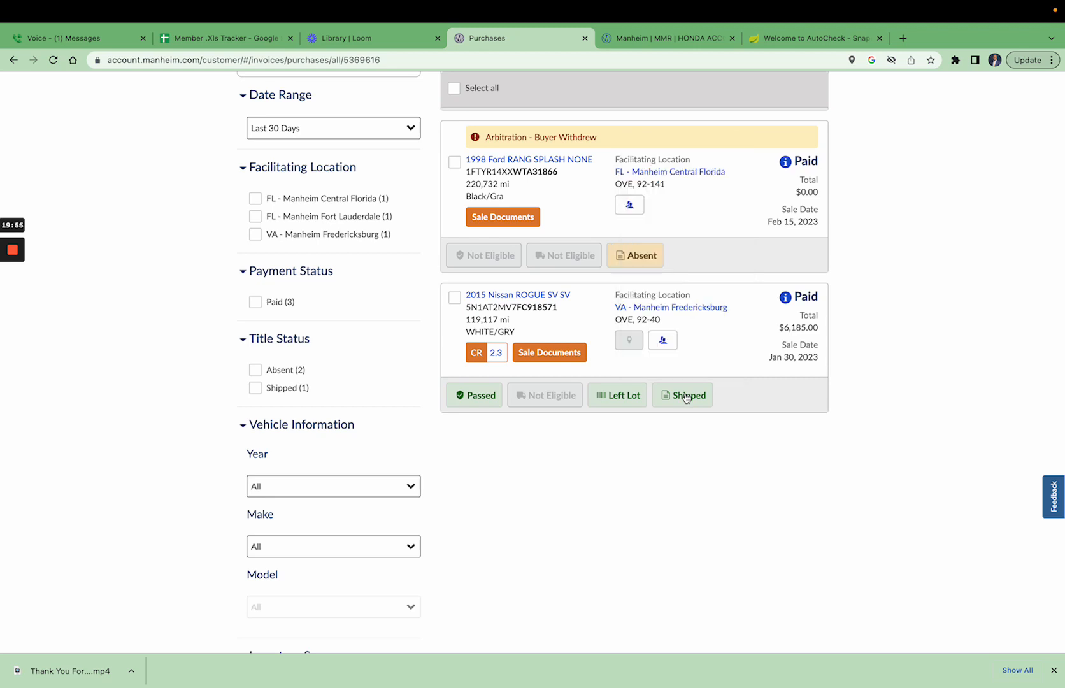
{"action": "left_click", "coordinate": [678, 407]}
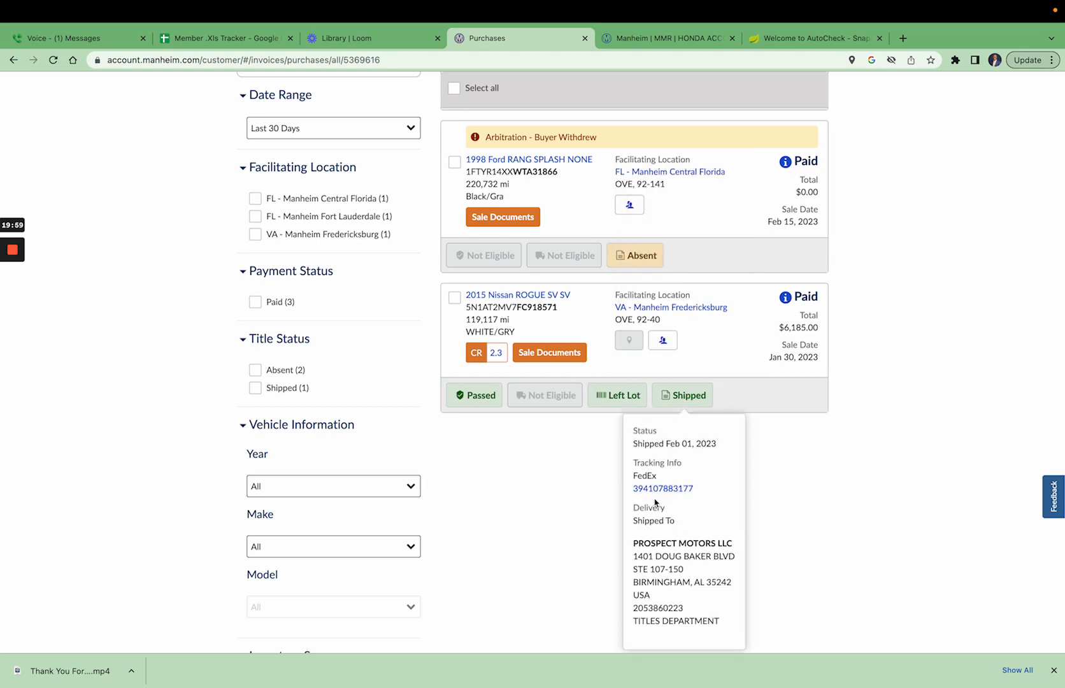
Reopen the title's FedEx tracking page, inspect the email field for shipment updates without filling it in, and close the page.
{"action": "left_click", "coordinate": [653, 489]}
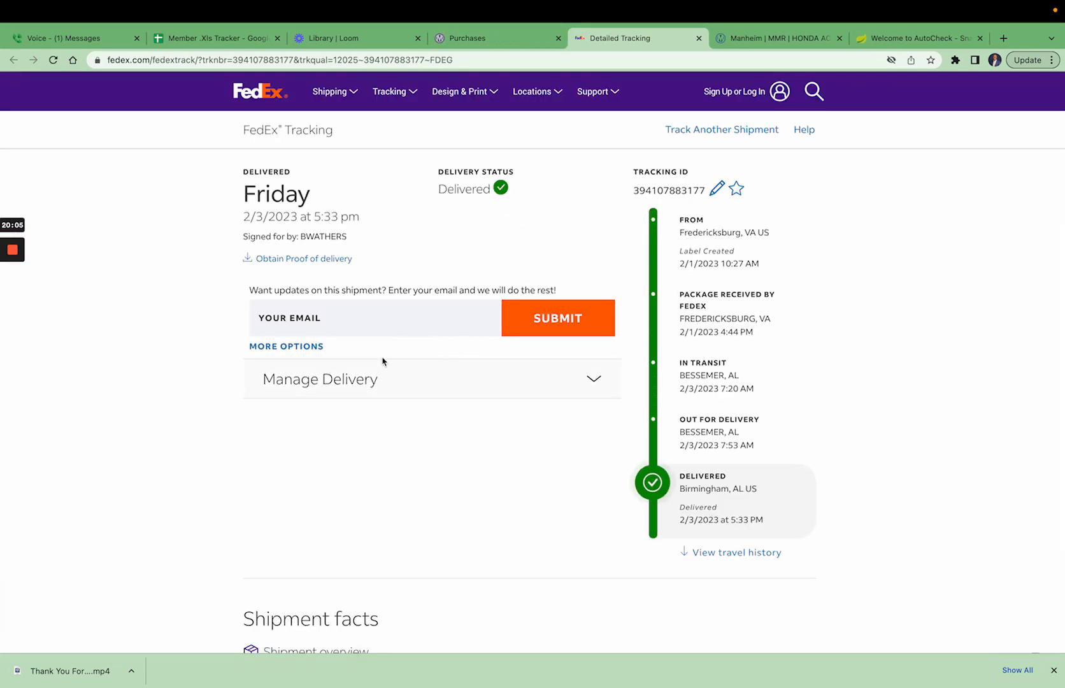
{"action": "left_click", "coordinate": [347, 317]}
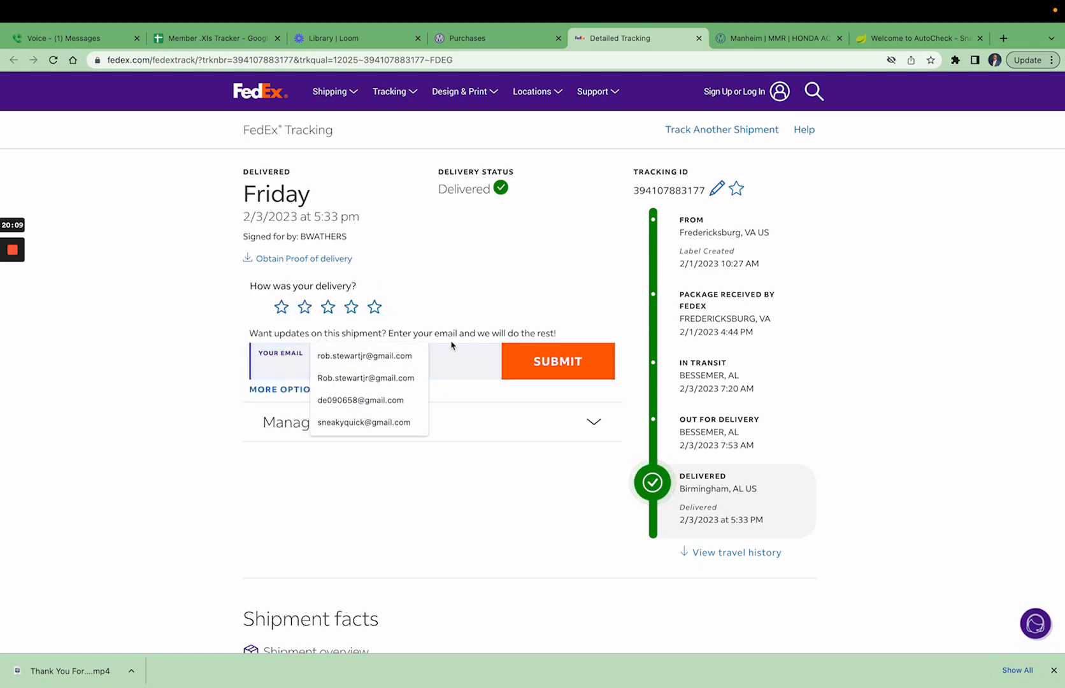
{"action": "left_click", "coordinate": [531, 402]}
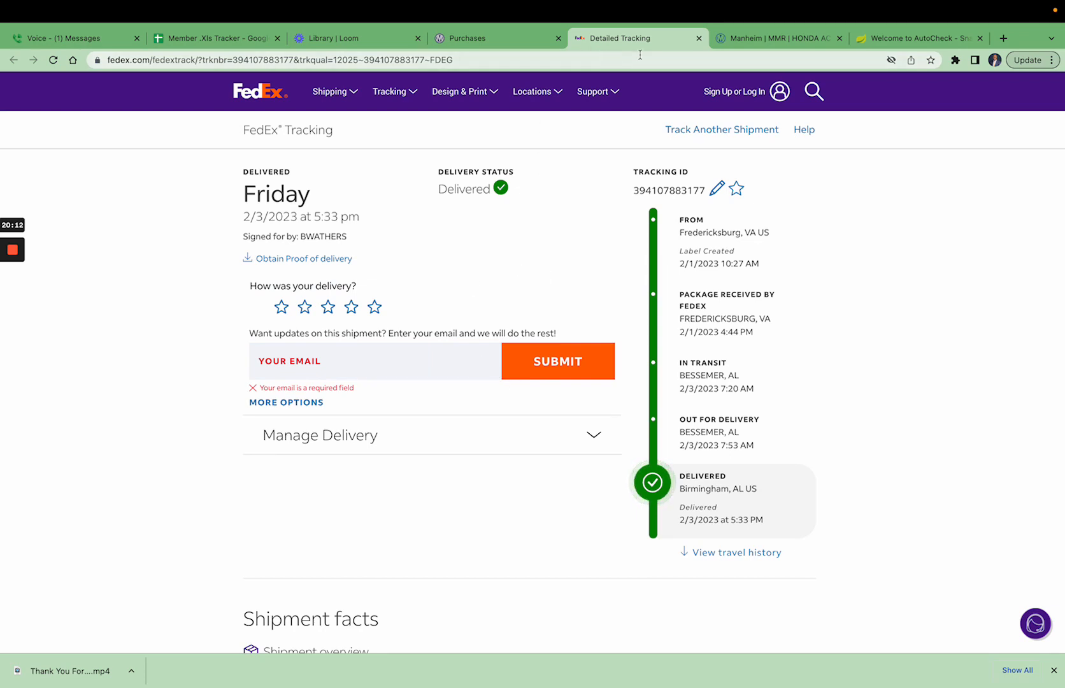
{"action": "left_click", "coordinate": [699, 39]}
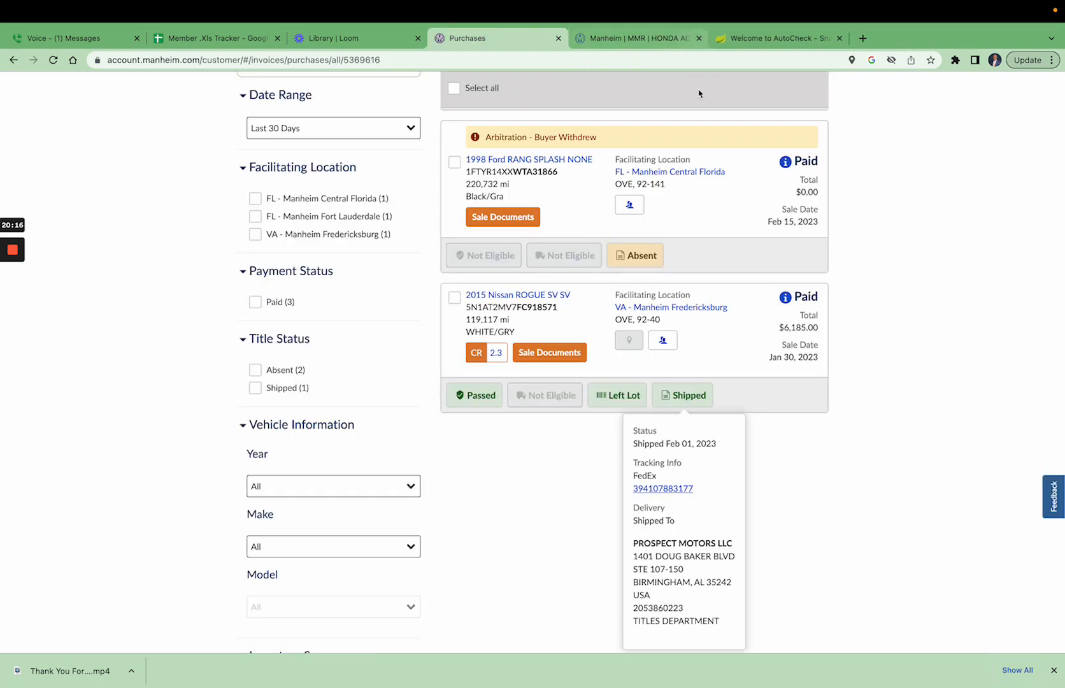
Compare the payment, arbitration, pickup and title statuses of the Lexus, Ford and Nissan past purchases.
{"action": "scroll", "coordinate": [723, 413], "scroll_direction": "down", "scroll_amount": 2}
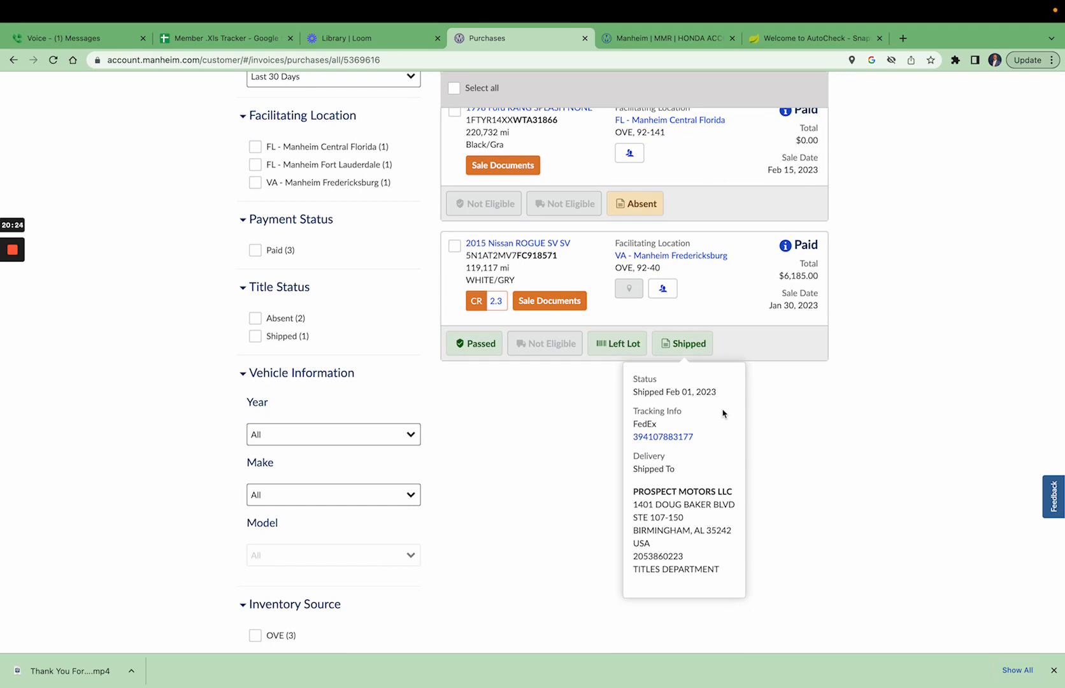
{"action": "scroll", "coordinate": [722, 413], "scroll_direction": "up", "scroll_amount": 4}
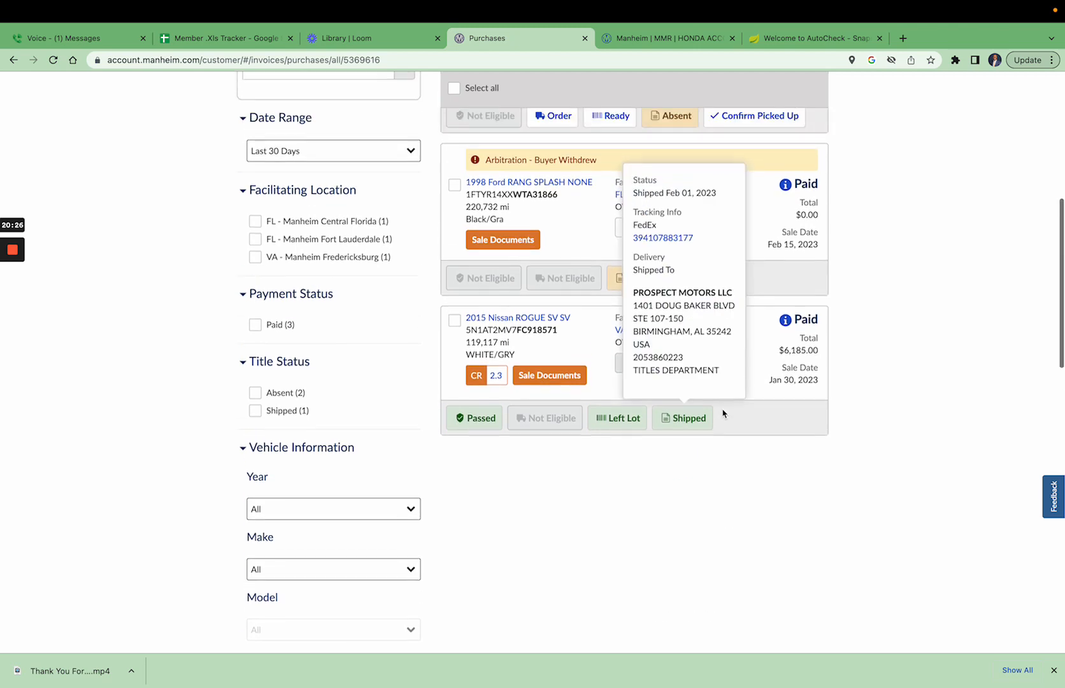
{"action": "scroll", "coordinate": [849, 444], "scroll_direction": "up", "scroll_amount": 5}
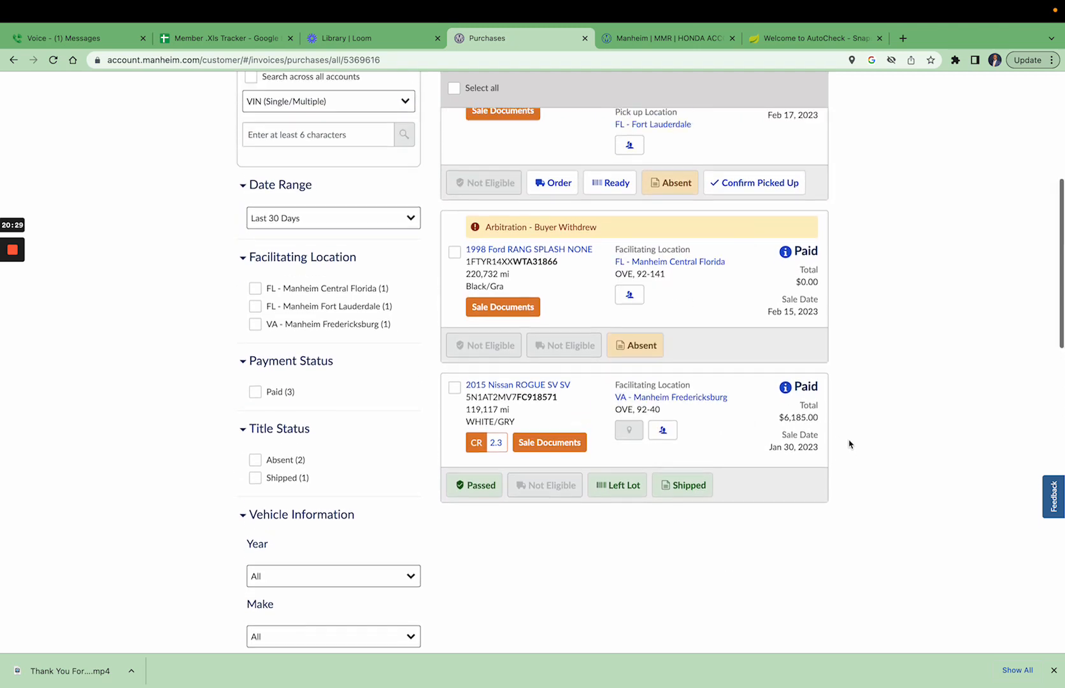
{"action": "scroll", "coordinate": [733, 439], "scroll_direction": "up", "scroll_amount": 3}
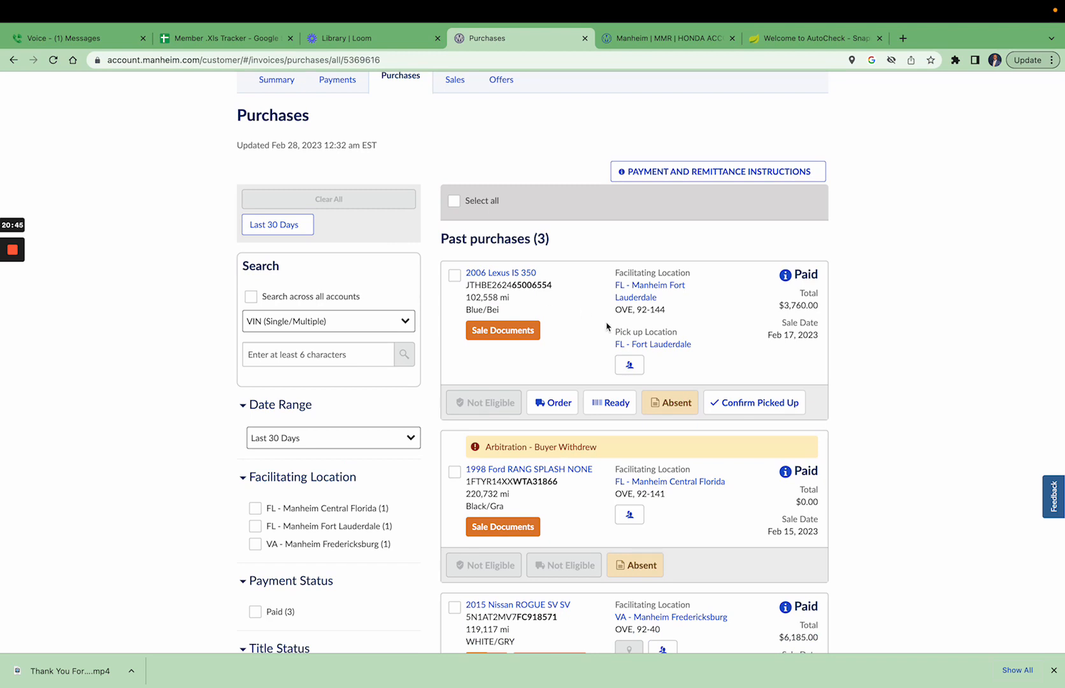
{"action": "scroll", "coordinate": [606, 327], "scroll_direction": "down", "scroll_amount": 3}
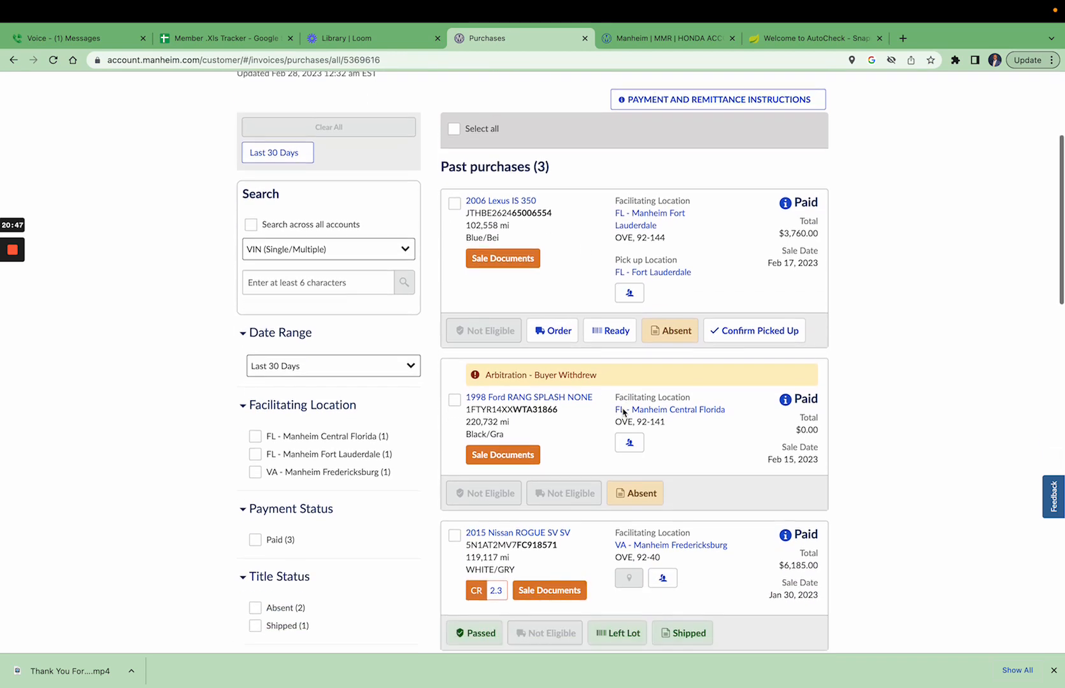
{"action": "scroll", "coordinate": [622, 406], "scroll_direction": "down", "scroll_amount": 5}
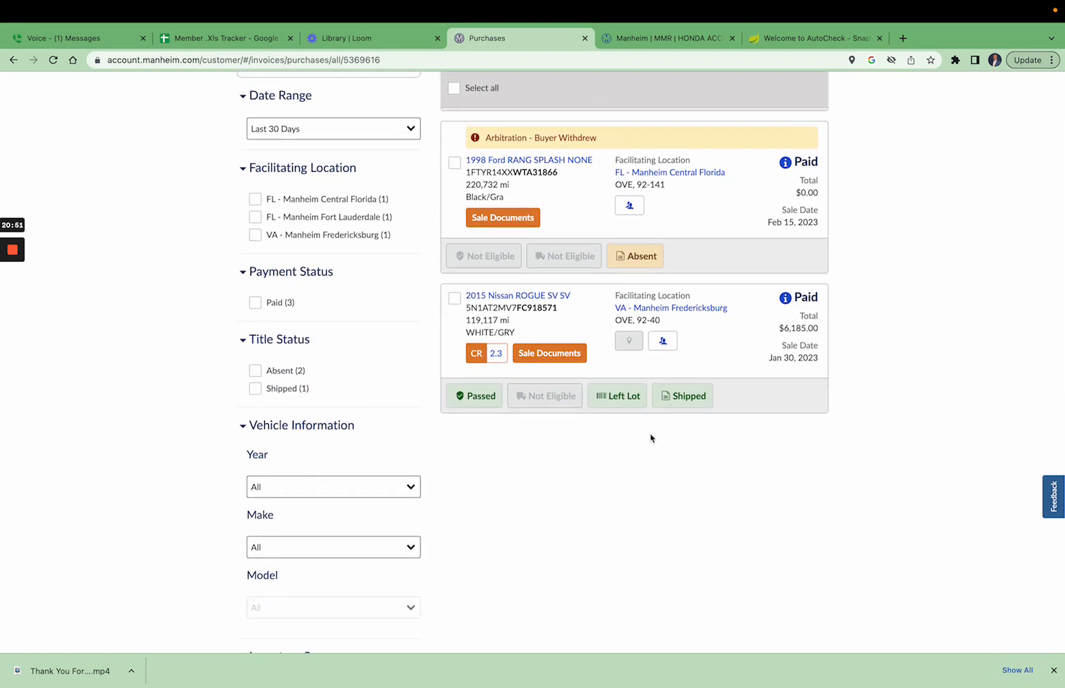
{"action": "scroll", "coordinate": [651, 438], "scroll_direction": "up", "scroll_amount": 10}
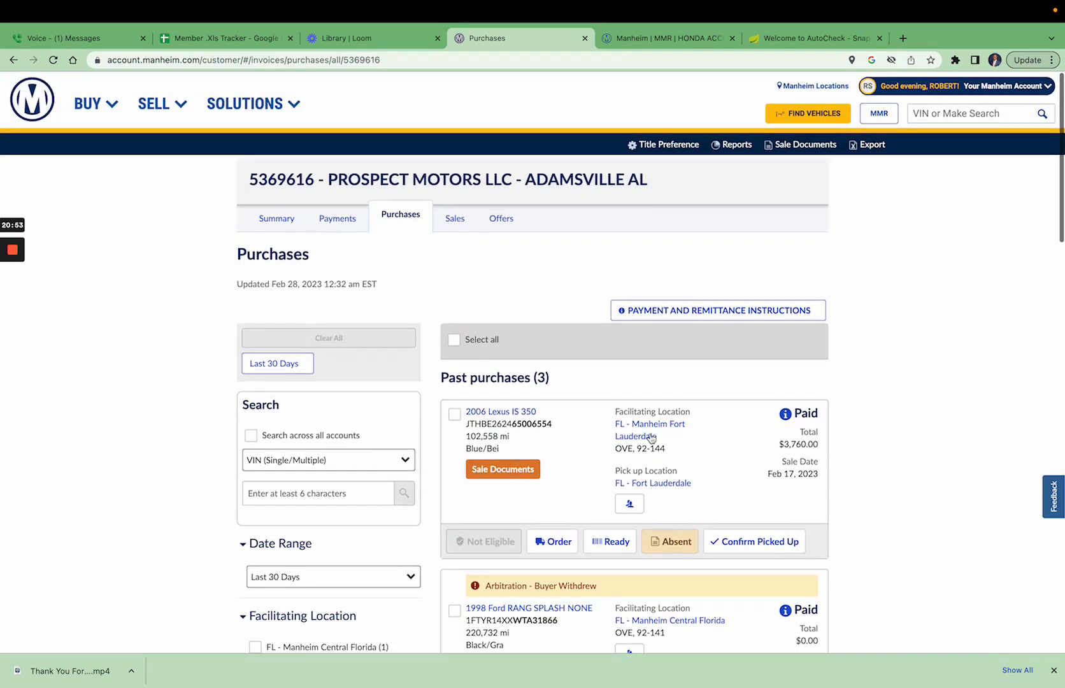
{"action": "scroll", "coordinate": [651, 438], "scroll_direction": "down", "scroll_amount": 6}
{"action": "scroll", "coordinate": [651, 438], "scroll_direction": "down", "scroll_amount": 4}
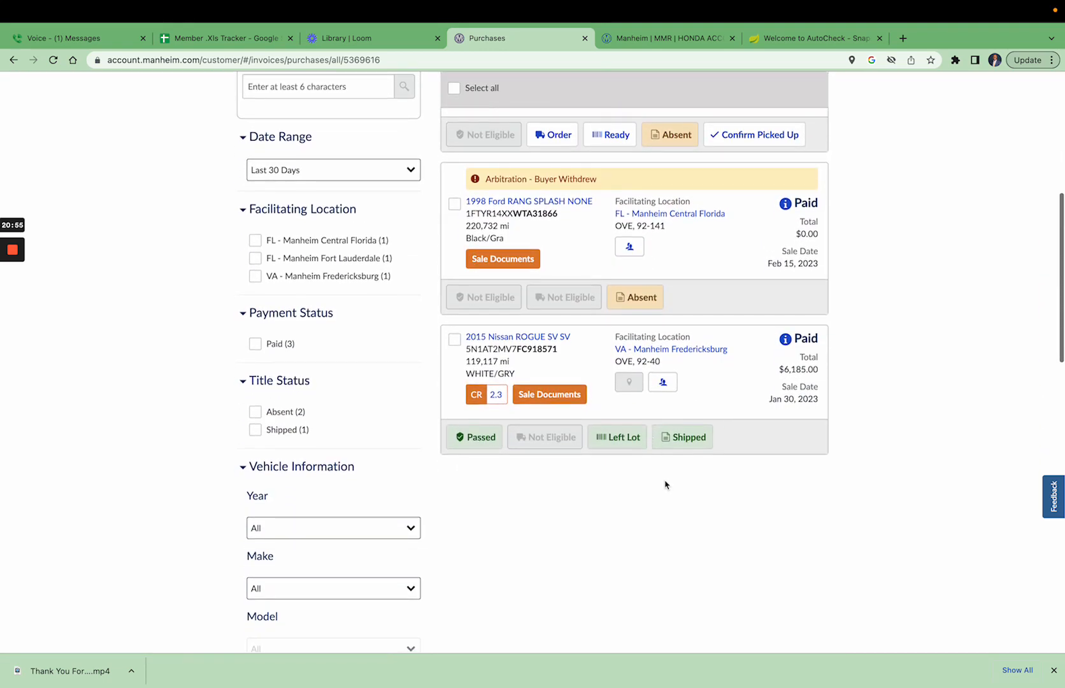
{"action": "scroll", "coordinate": [667, 488], "scroll_direction": "up", "scroll_amount": 1}
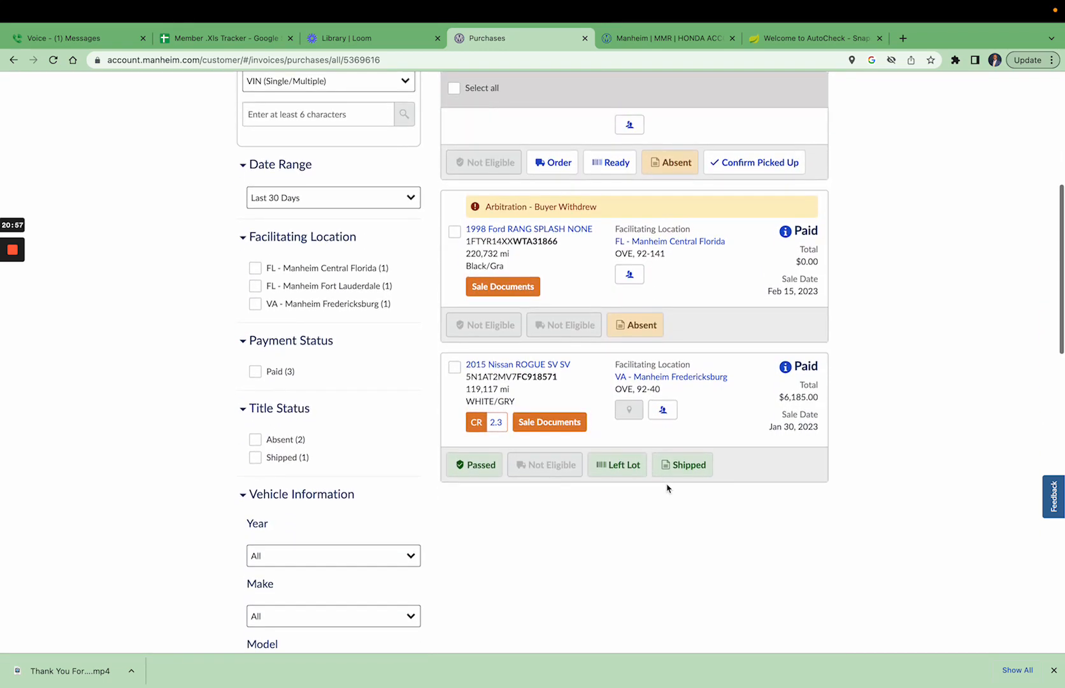
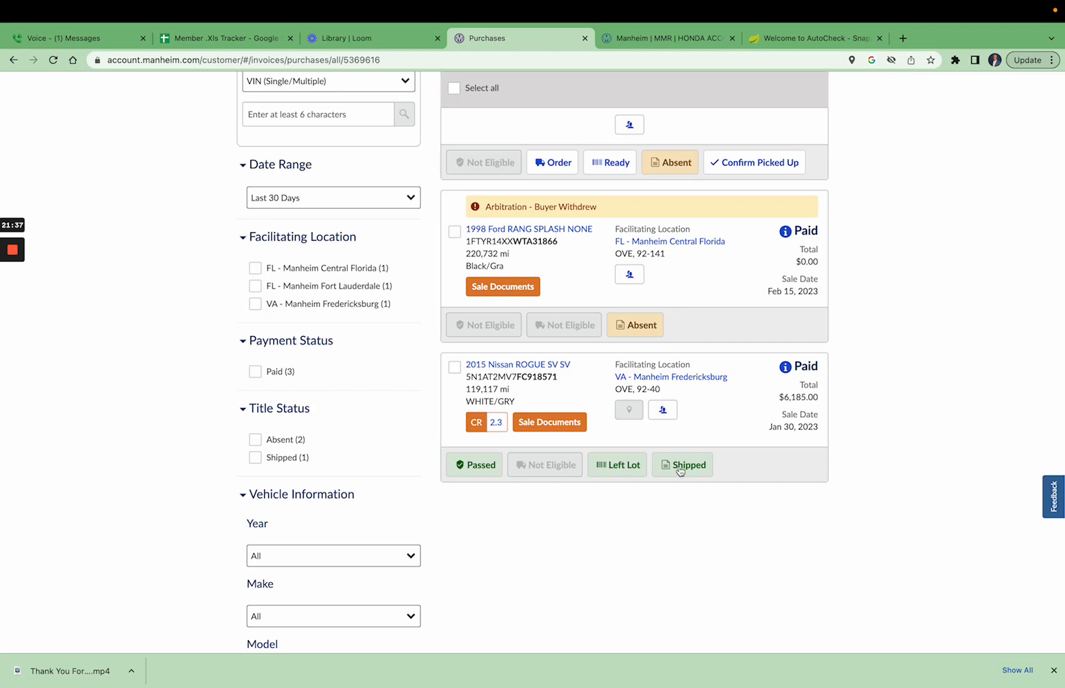
Check the Nissan Rogue's title shipping status and its lot pickup date and location details.
{"action": "left_click", "coordinate": [687, 466]}
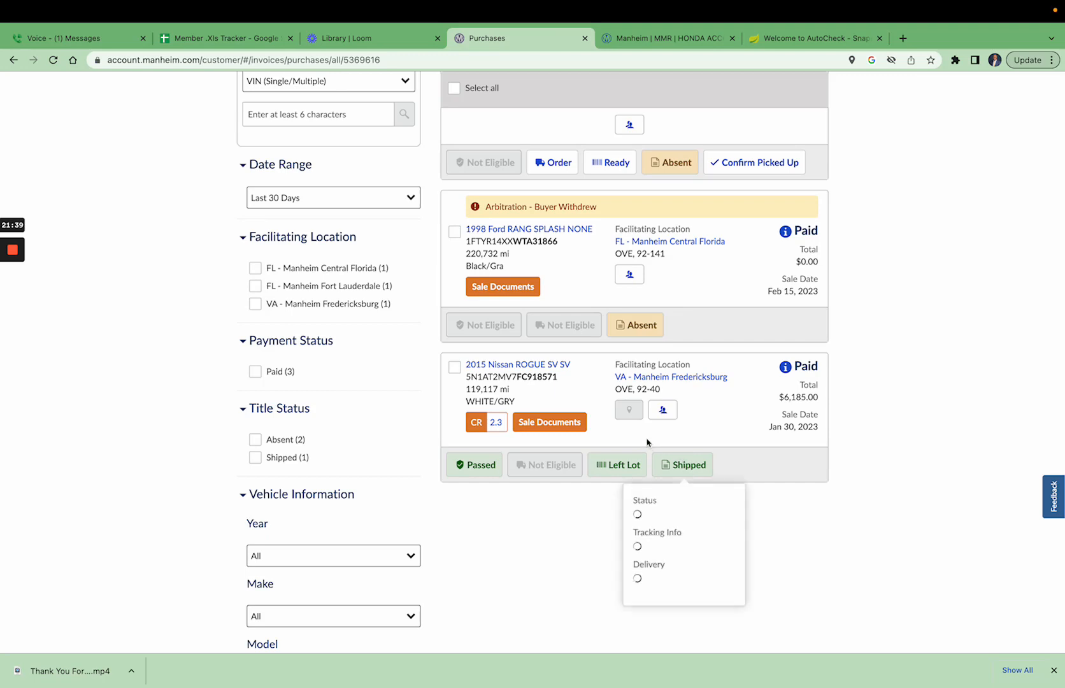
{"action": "left_click", "coordinate": [606, 497]}
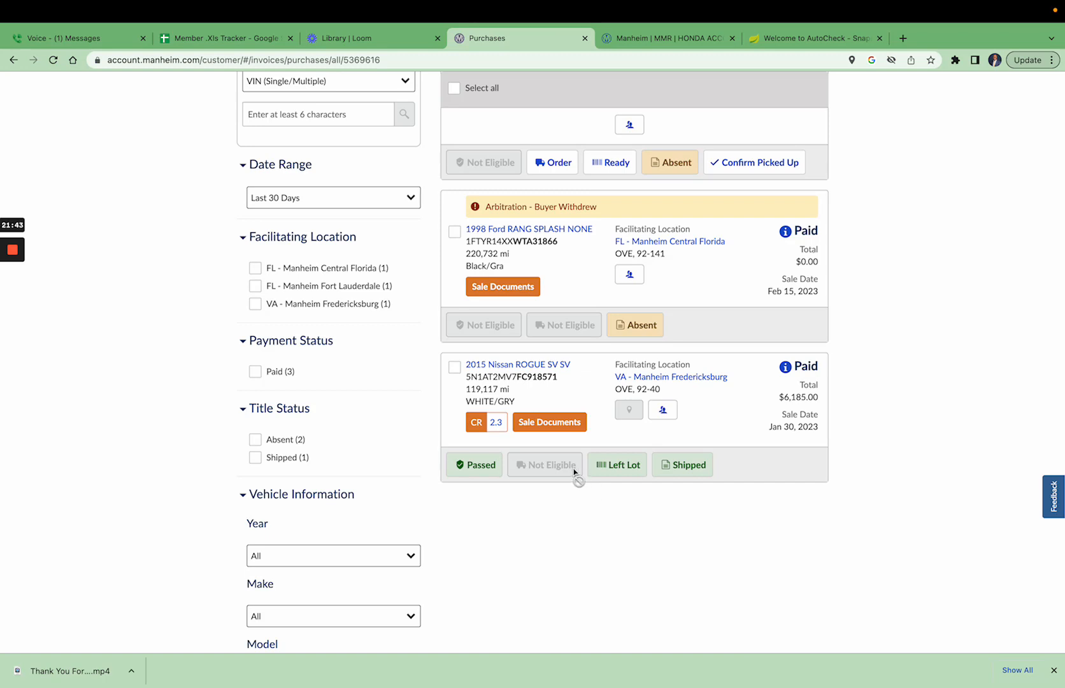
{"action": "left_click", "coordinate": [616, 468]}
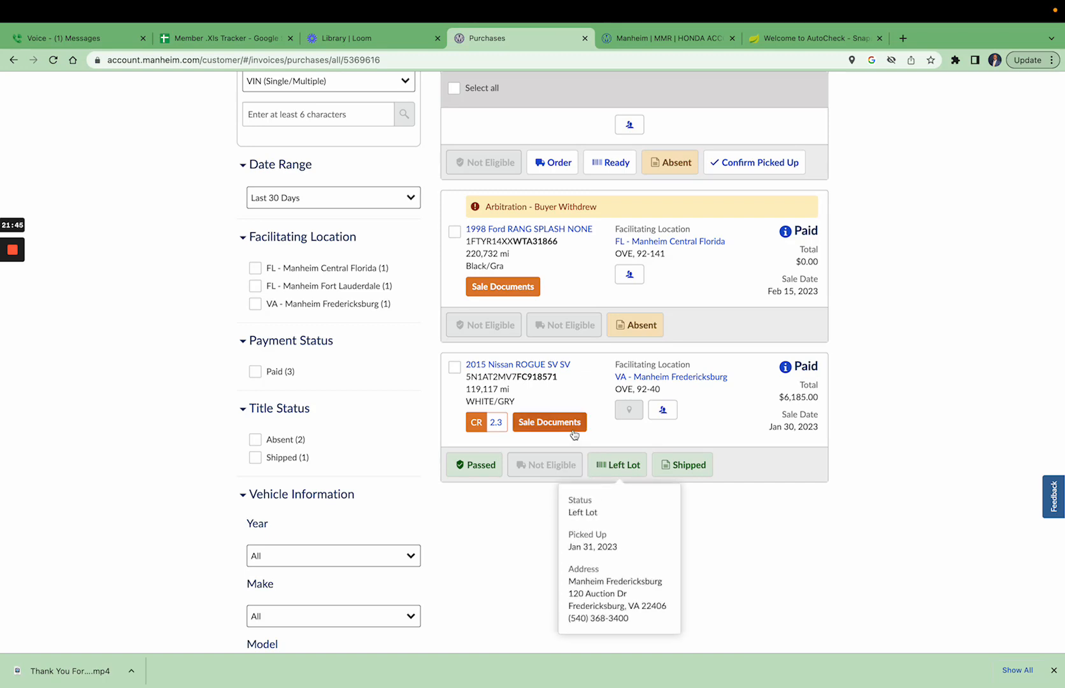
{"action": "scroll", "coordinate": [624, 602], "scroll_direction": "down", "scroll_amount": 1}
{"action": "scroll", "coordinate": [625, 604], "scroll_direction": "down", "scroll_amount": 1}
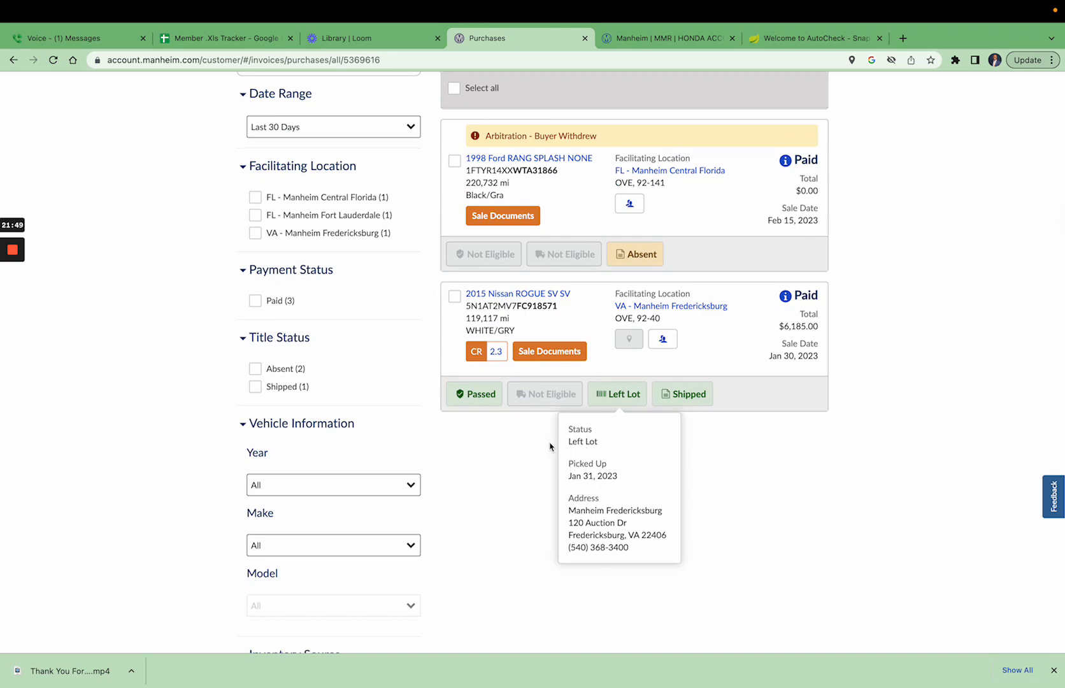
{"action": "scroll", "coordinate": [551, 446], "scroll_direction": "up", "scroll_amount": 1}
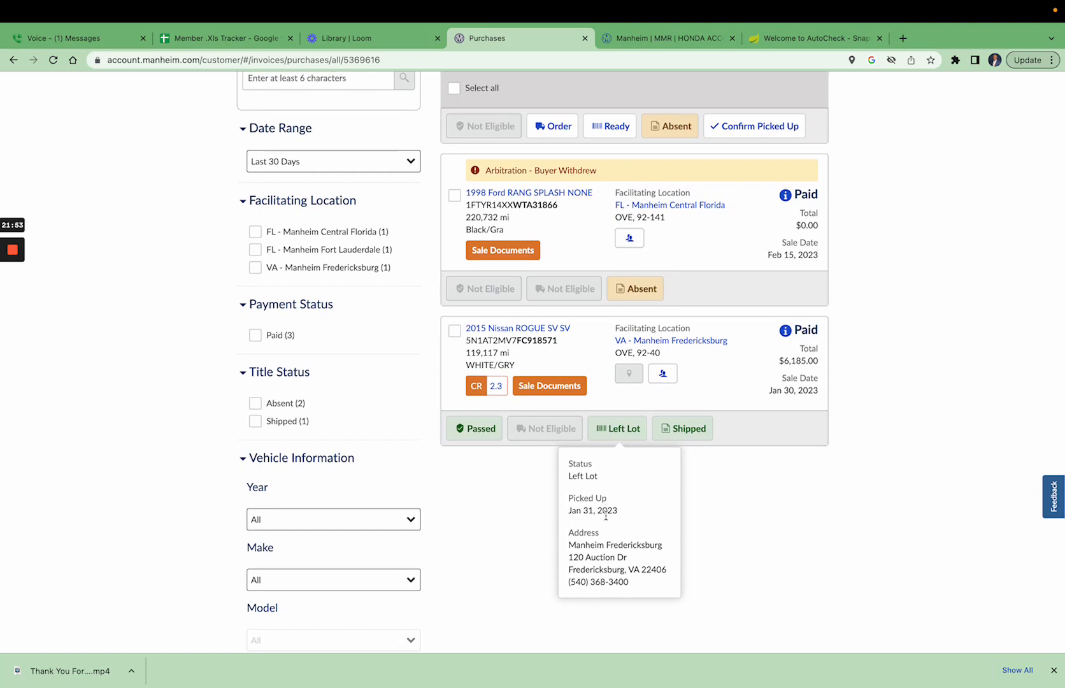
Open the vehicle release for the 2006 Lexus IS 350 and review its vehicle, pickup location, buyer and announcement details.
{"action": "scroll", "coordinate": [606, 509], "scroll_direction": "up", "scroll_amount": 4}
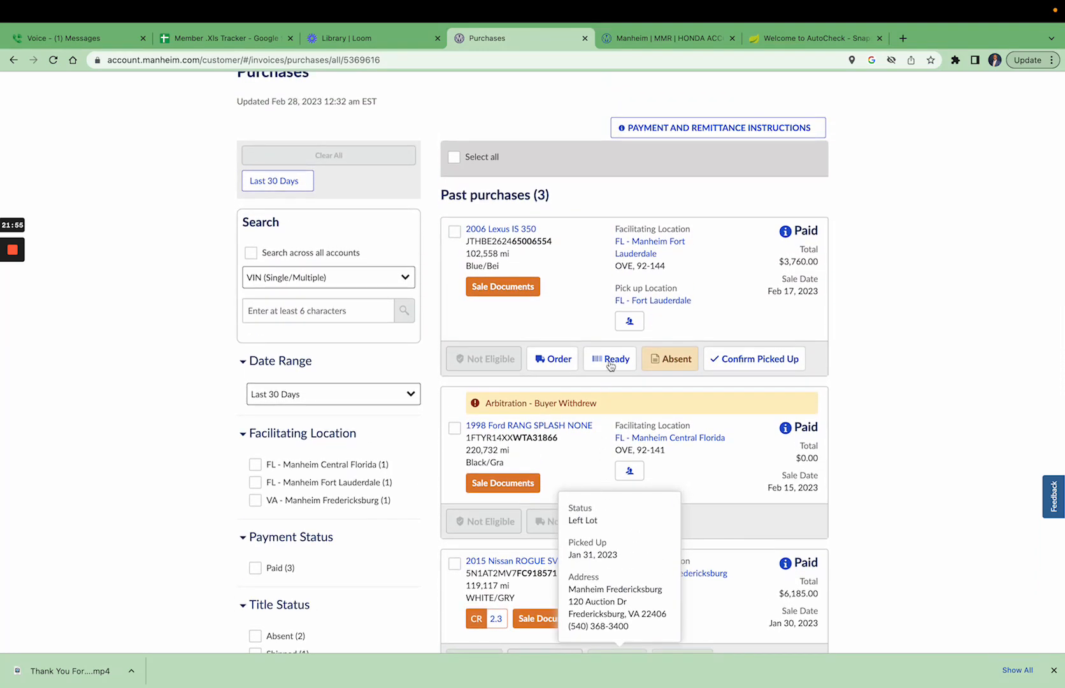
{"action": "left_click", "coordinate": [610, 359]}
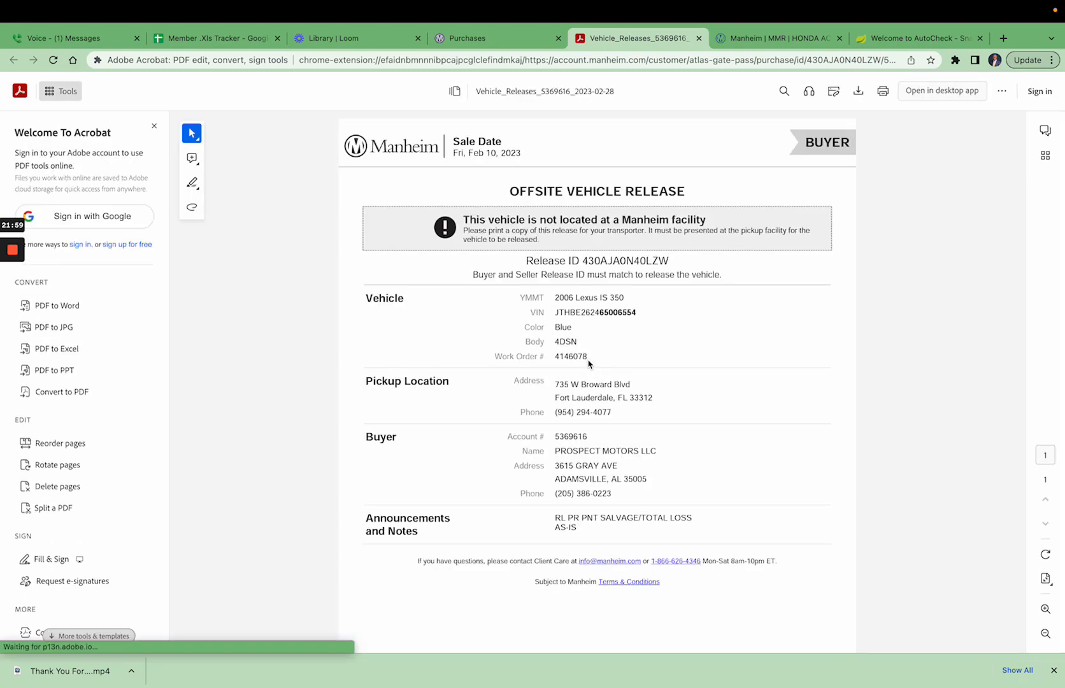
{"action": "scroll", "coordinate": [590, 363], "scroll_direction": "down", "scroll_amount": 2}
{"action": "scroll", "coordinate": [589, 364], "scroll_direction": "up", "scroll_amount": 1}
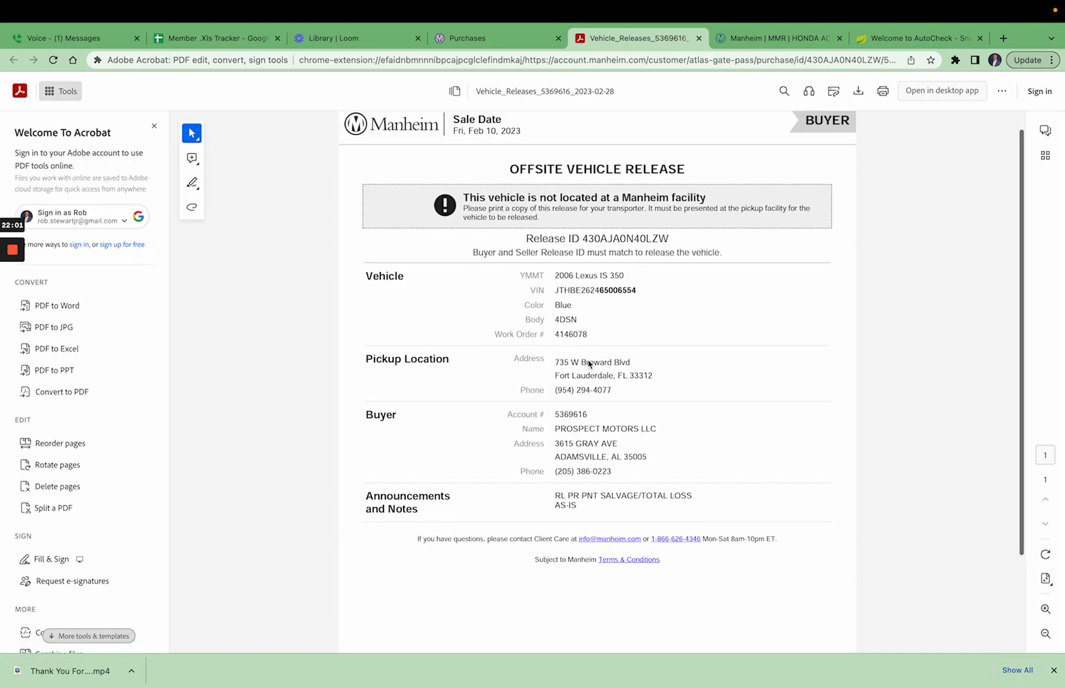
{"action": "scroll", "coordinate": [589, 363], "scroll_direction": "up", "scroll_amount": 1}
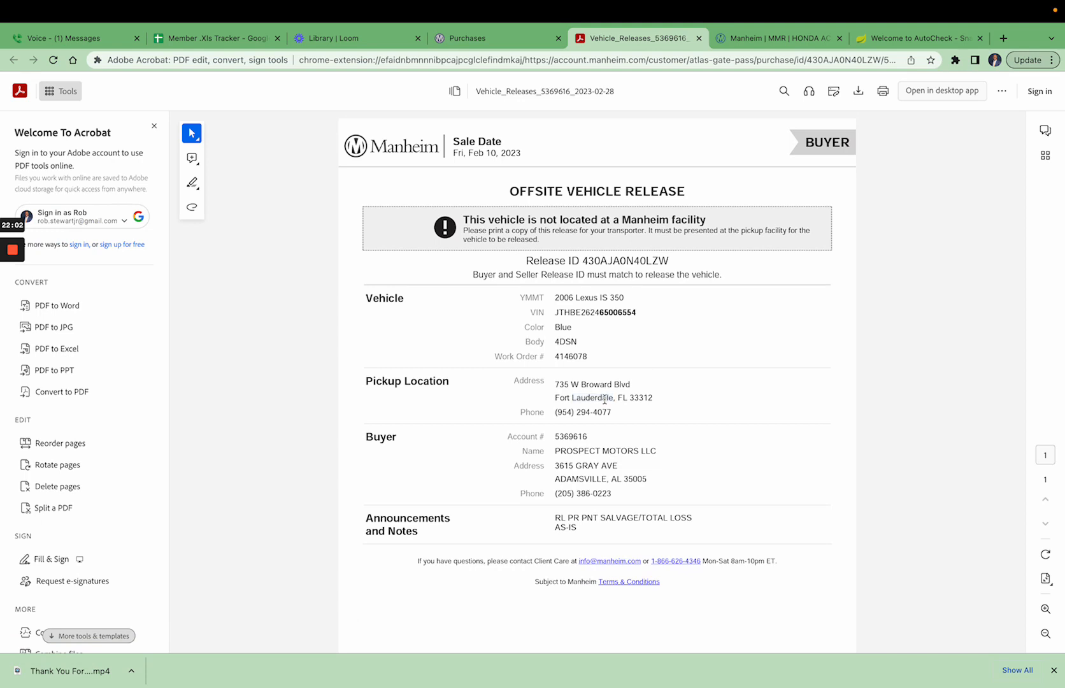
{"action": "scroll", "coordinate": [608, 418], "scroll_direction": "down", "scroll_amount": 4}
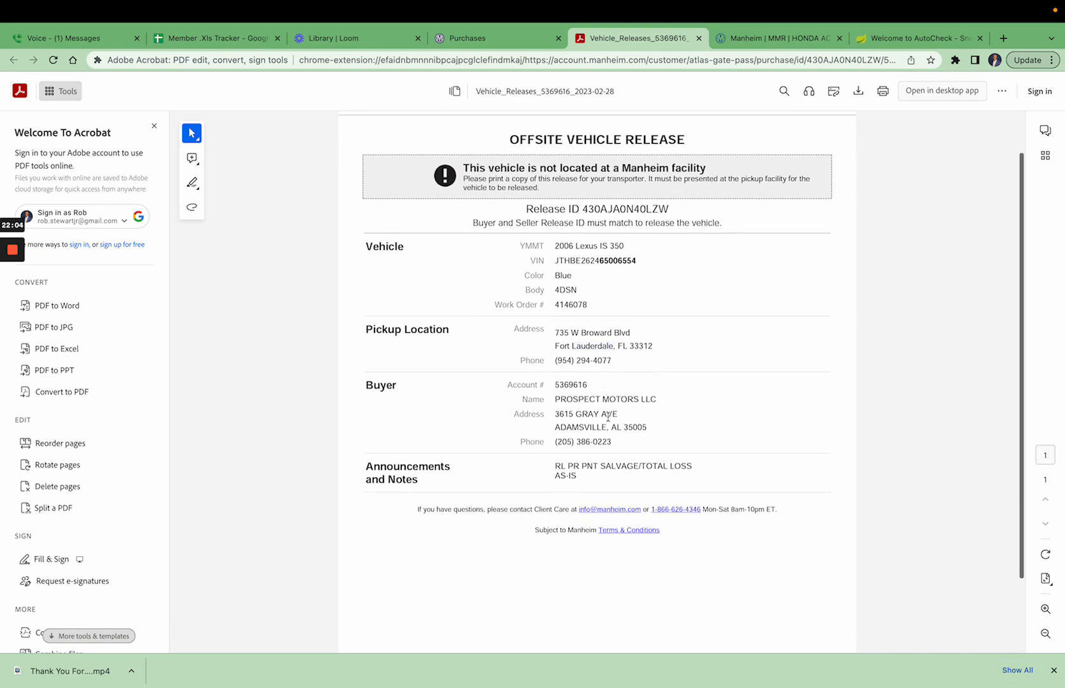
Examine the Lexus IS 350 release's sale date, release ID, pickup location, buyer information and contact notes.
{"action": "scroll", "coordinate": [609, 421], "scroll_direction": "up", "scroll_amount": 4}
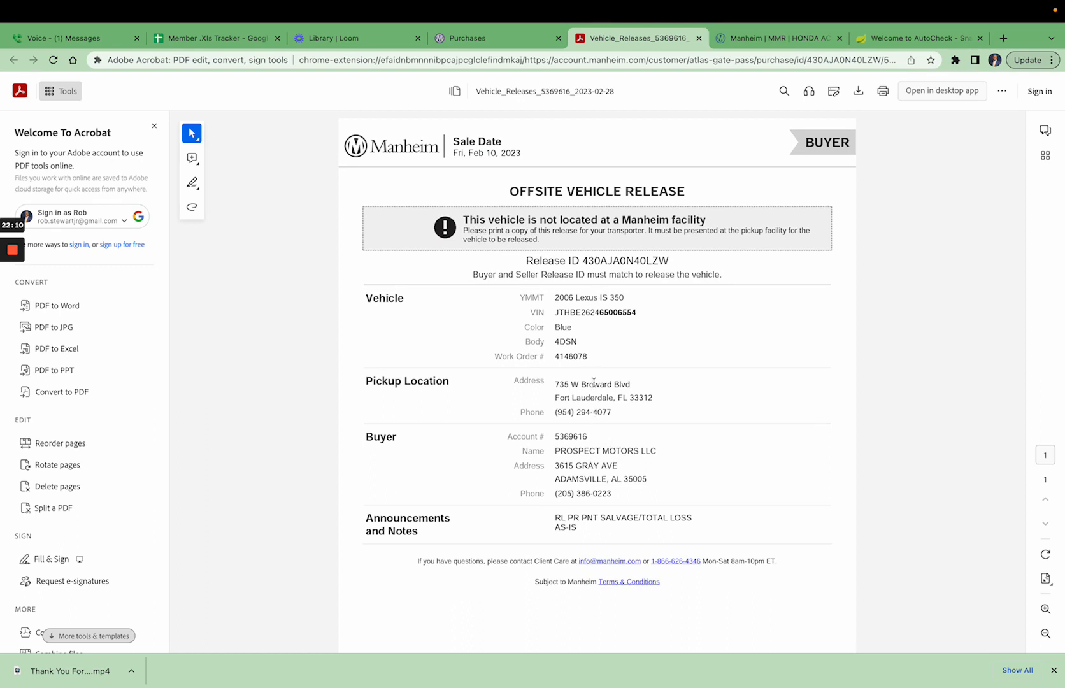
{"action": "scroll", "coordinate": [598, 449], "scroll_direction": "down", "scroll_amount": 1}
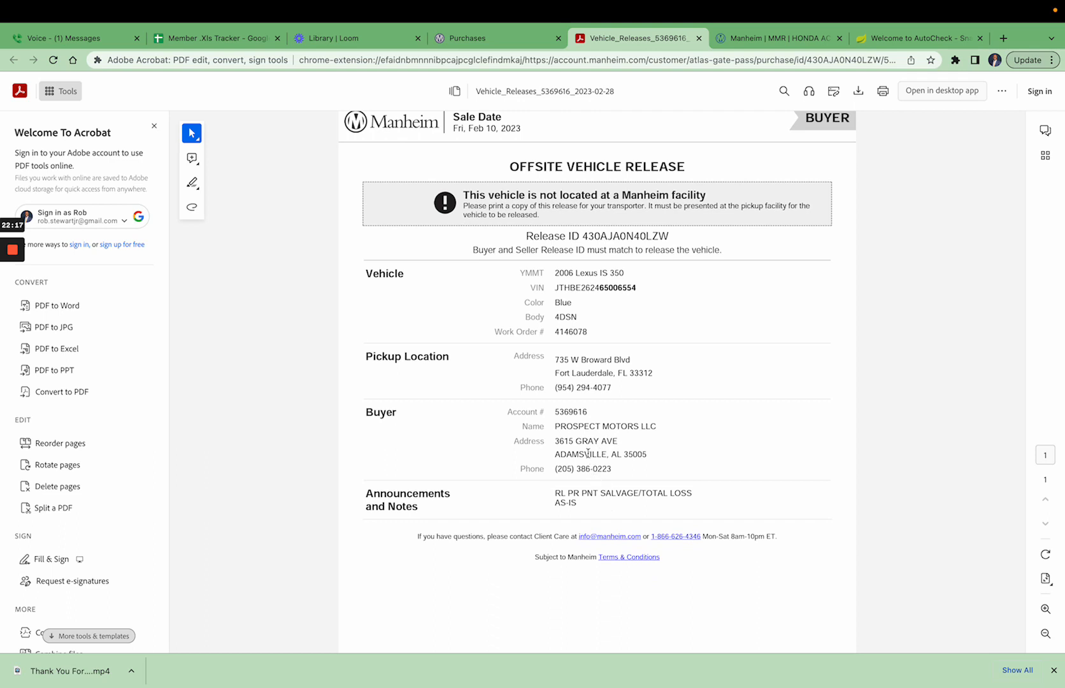
{"action": "scroll", "coordinate": [587, 454], "scroll_direction": "up", "scroll_amount": 1}
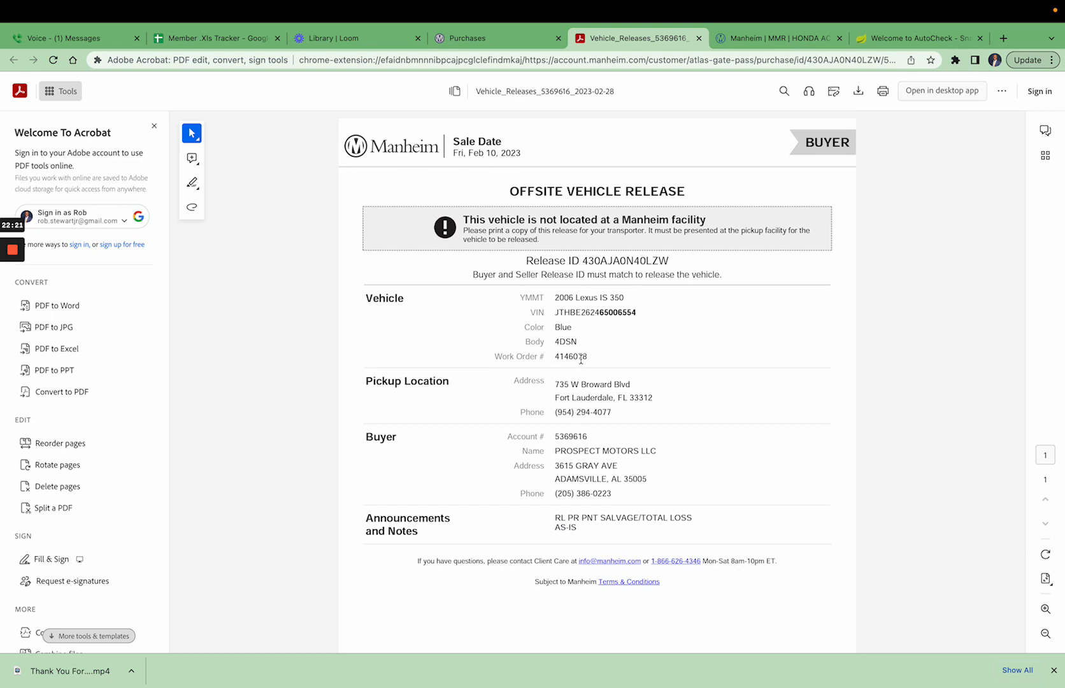
{"action": "scroll", "coordinate": [581, 358], "scroll_direction": "down", "scroll_amount": 1}
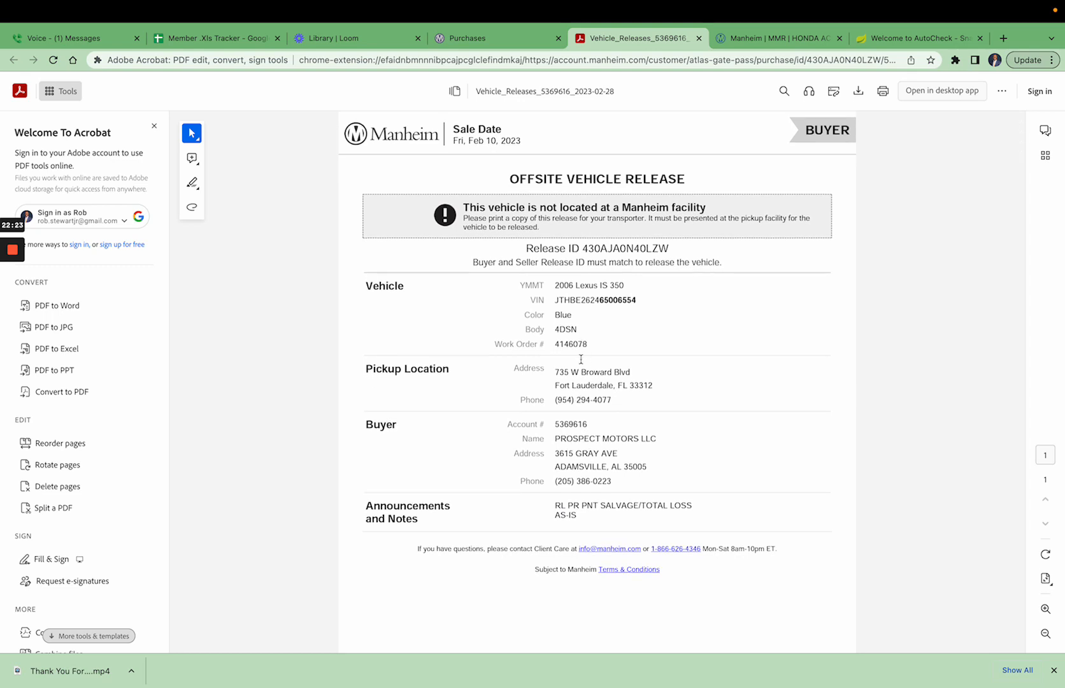
{"action": "scroll", "coordinate": [581, 359], "scroll_direction": "down", "scroll_amount": 5}
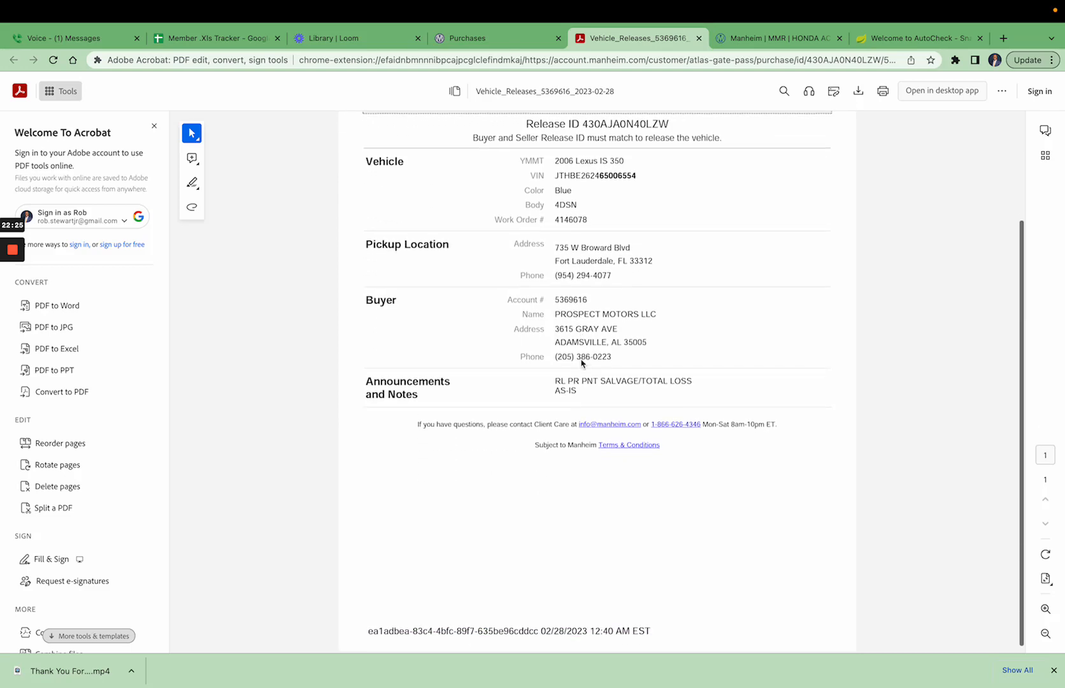
{"action": "scroll", "coordinate": [582, 362], "scroll_direction": "up", "scroll_amount": 5}
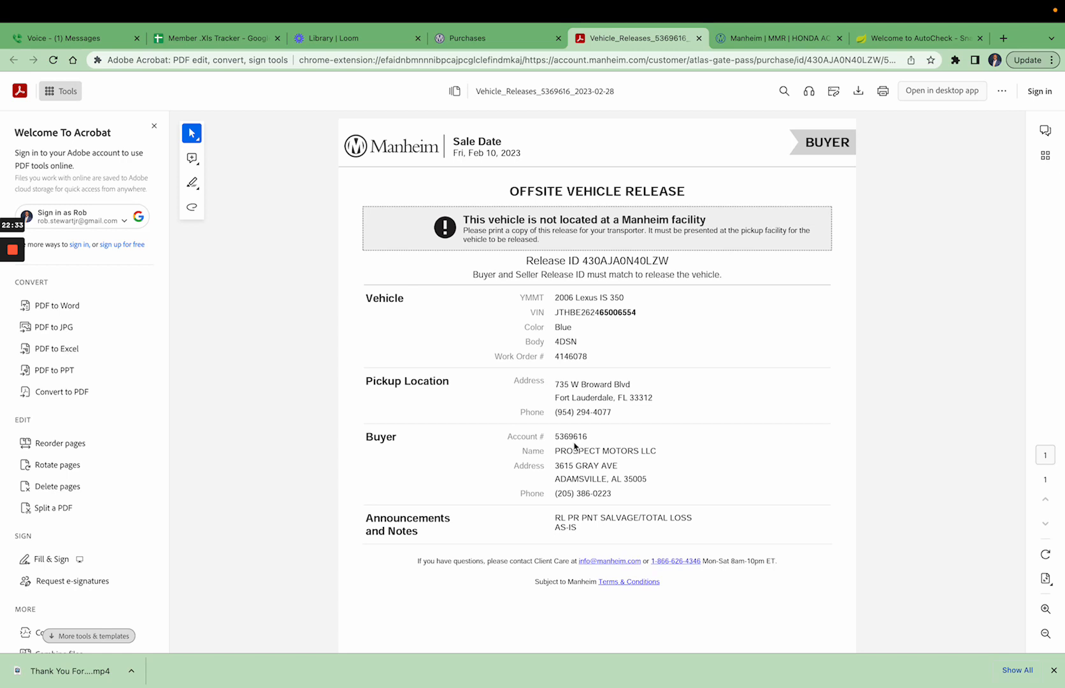
{"action": "scroll", "coordinate": [573, 443], "scroll_direction": "down", "scroll_amount": 2}
{"action": "scroll", "coordinate": [573, 443], "scroll_direction": "up", "scroll_amount": 2}
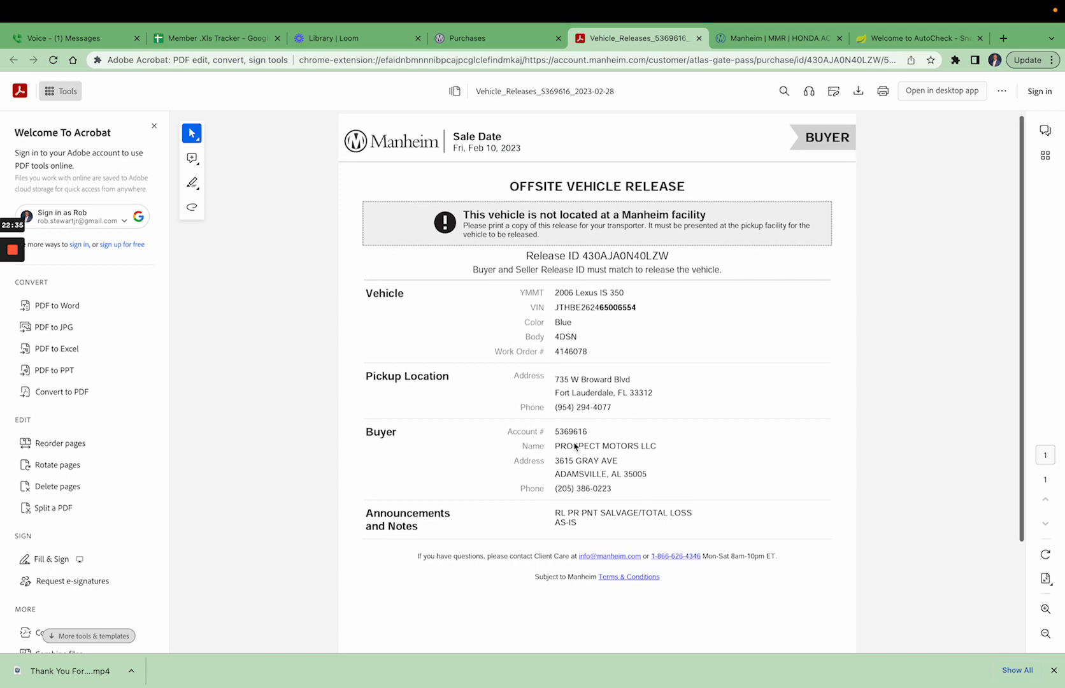
{"action": "scroll", "coordinate": [575, 445], "scroll_direction": "down", "scroll_amount": 2}
{"action": "scroll", "coordinate": [575, 446], "scroll_direction": "up", "scroll_amount": 2}
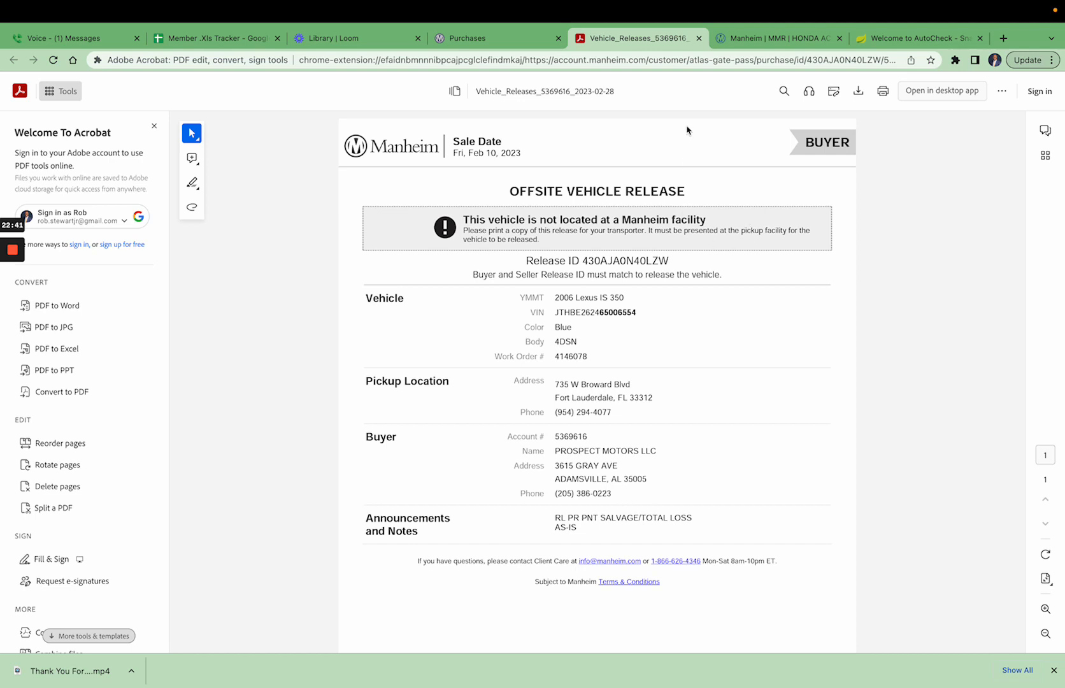
Close the vehicle release, Honda Accord MMR and AutoCheck report pages to return to the past purchases.
{"action": "mouse_move", "coordinate": [1006, 4]}
{"action": "left_click", "coordinate": [733, 46]}
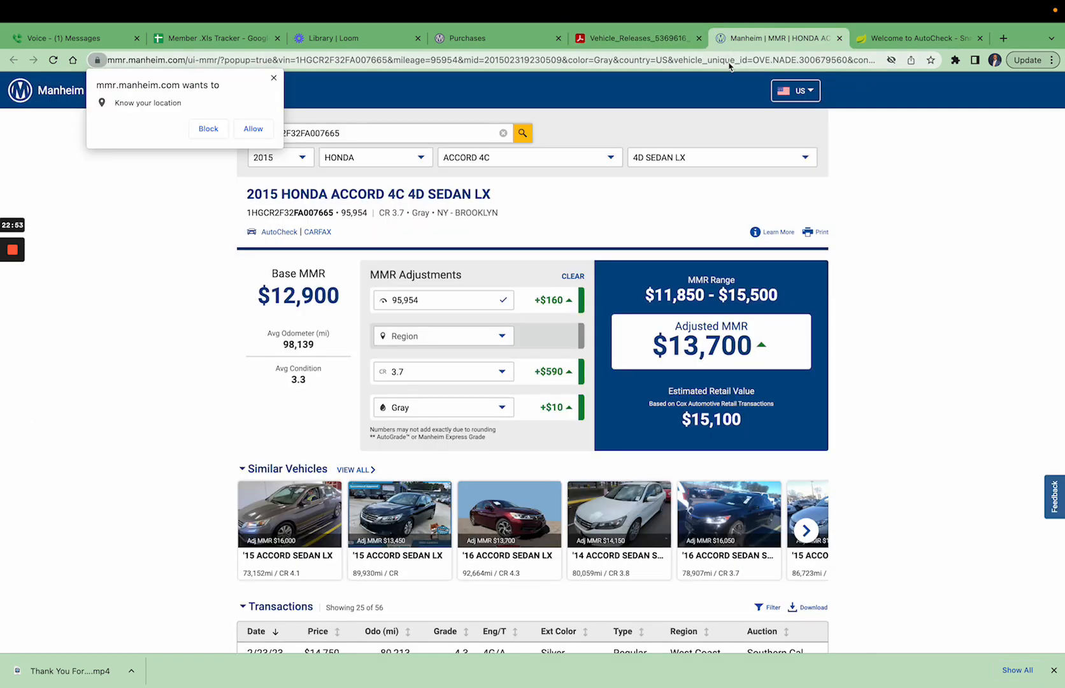
{"action": "left_click", "coordinate": [699, 38]}
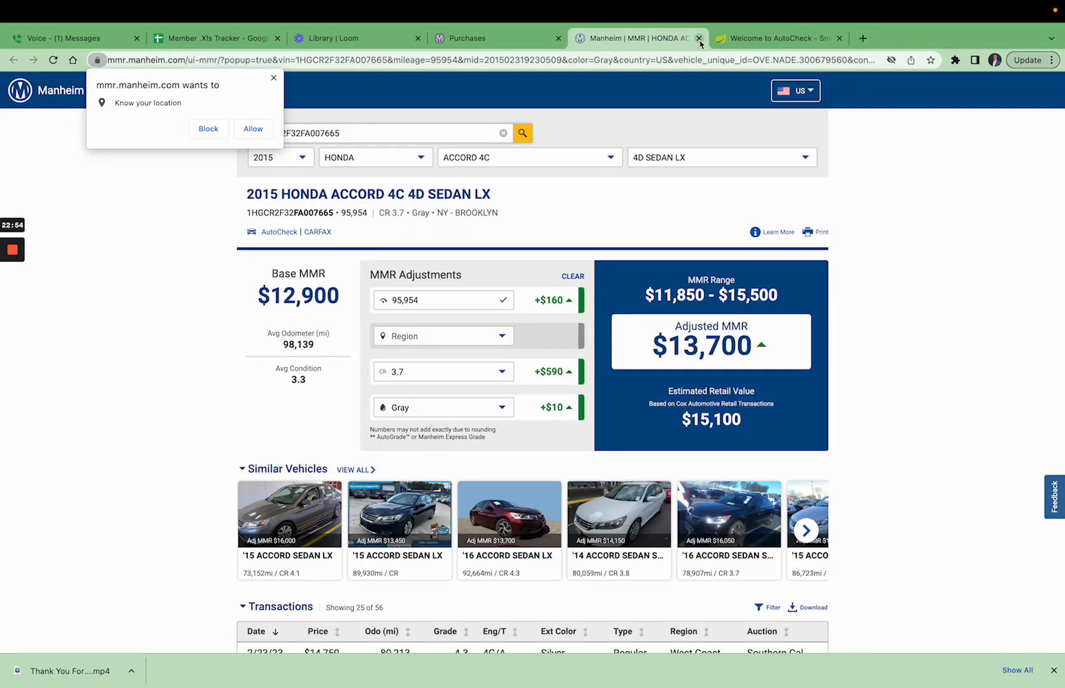
{"action": "left_click", "coordinate": [699, 38]}
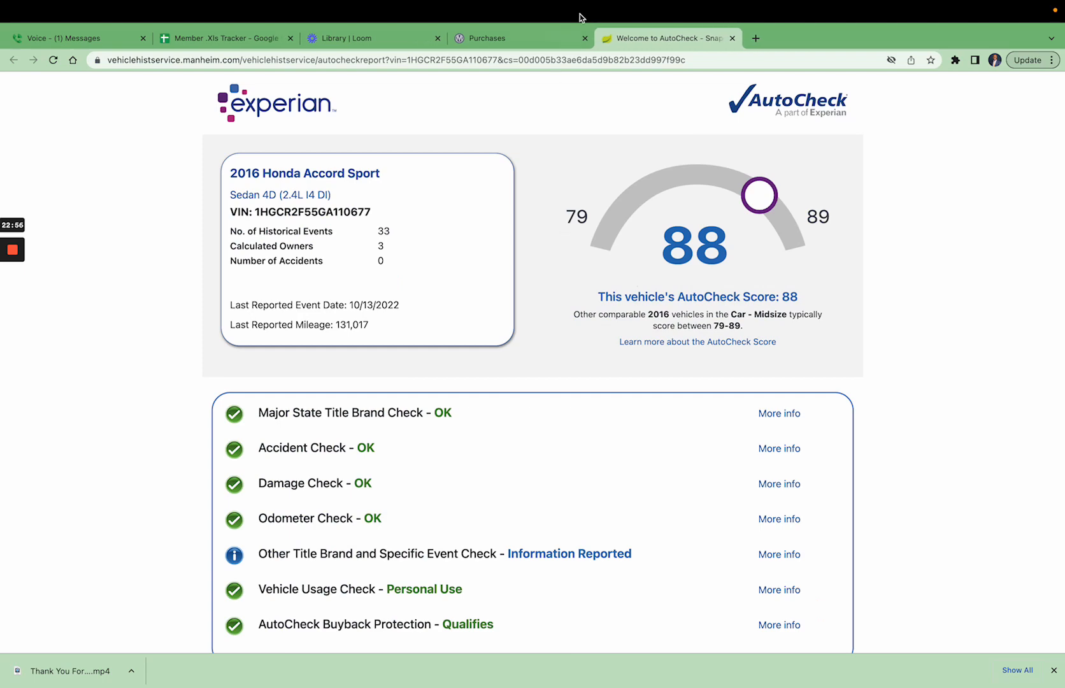
{"action": "mouse_move", "coordinate": [624, 18]}
{"action": "left_click", "coordinate": [732, 56]}
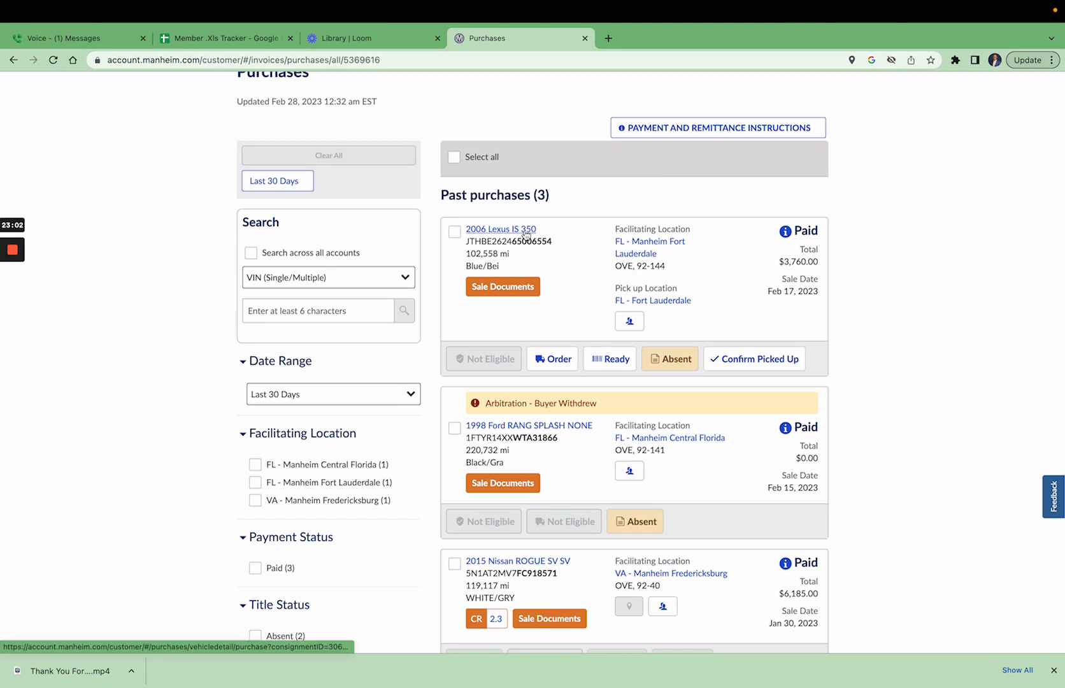
Open the 2015 Nissan Rogue's purchase details and review its charges, vehicle release contact and title shipping information.
{"action": "scroll", "coordinate": [537, 466], "scroll_direction": "down", "scroll_amount": 2}
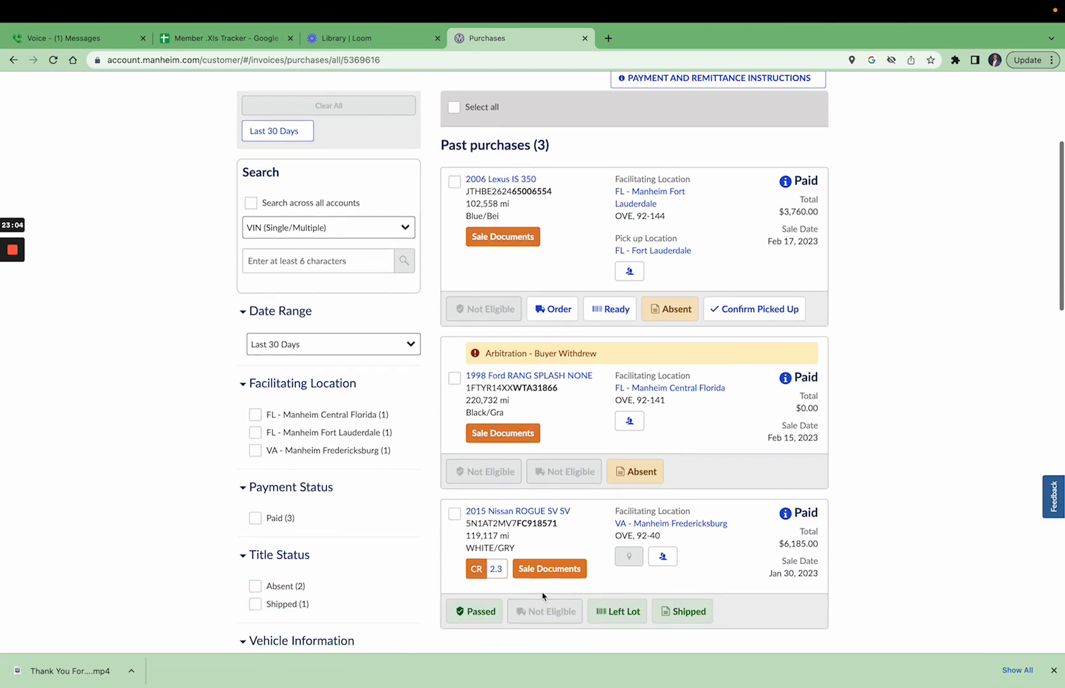
{"action": "left_click", "coordinate": [551, 512]}
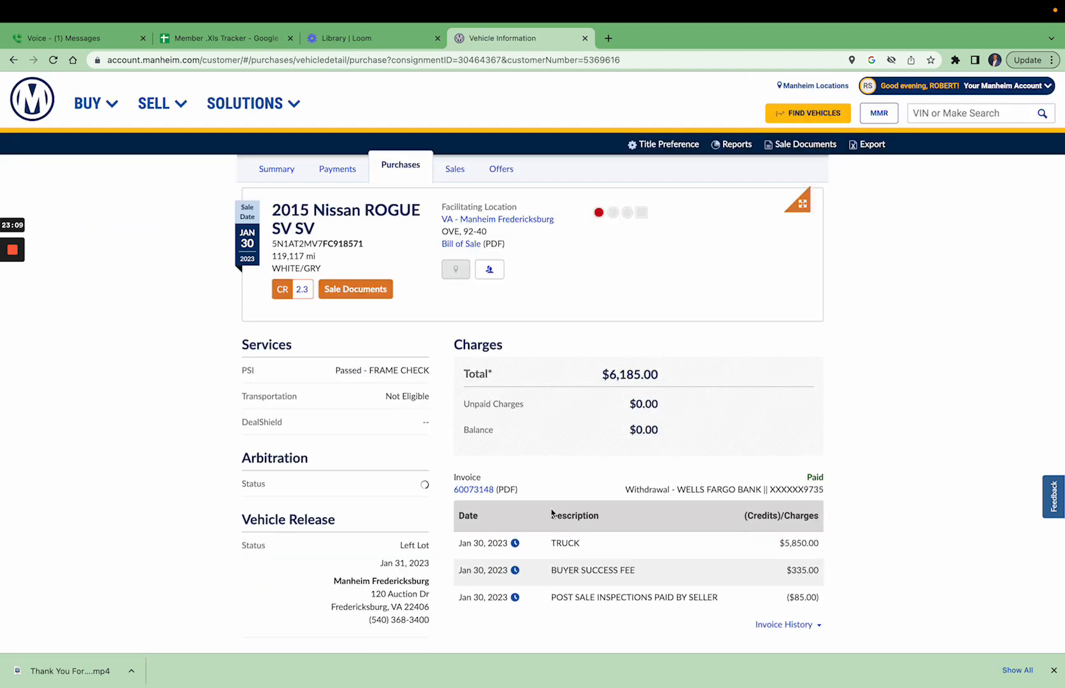
{"action": "scroll", "coordinate": [418, 489], "scroll_direction": "down", "scroll_amount": 5}
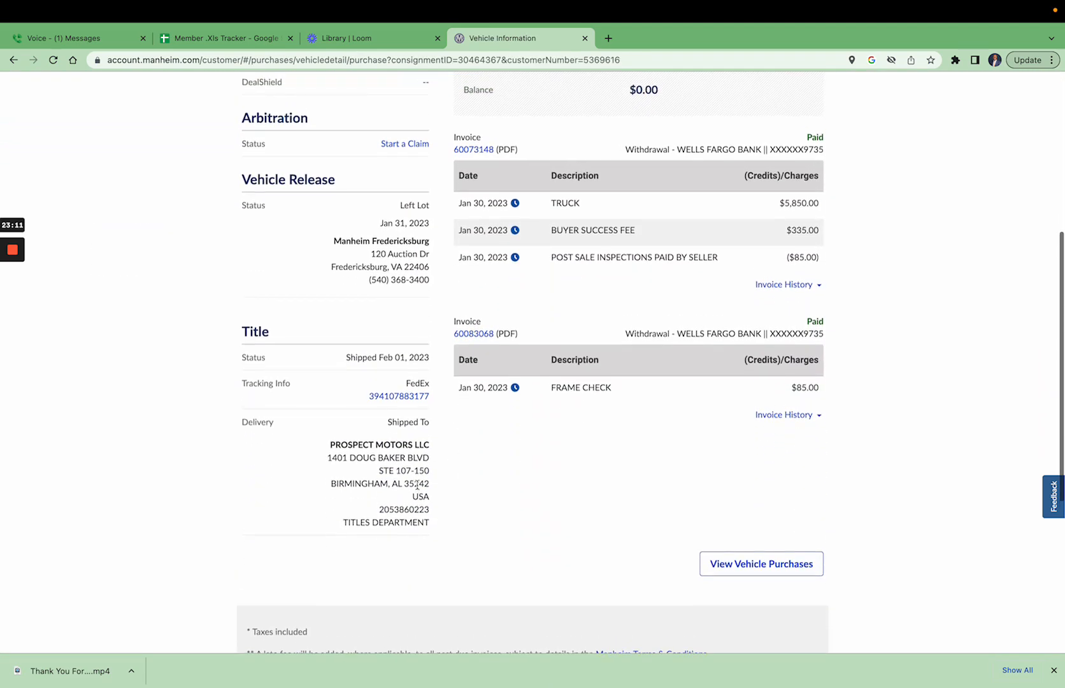
{"action": "scroll", "coordinate": [401, 487], "scroll_direction": "up", "scroll_amount": 3}
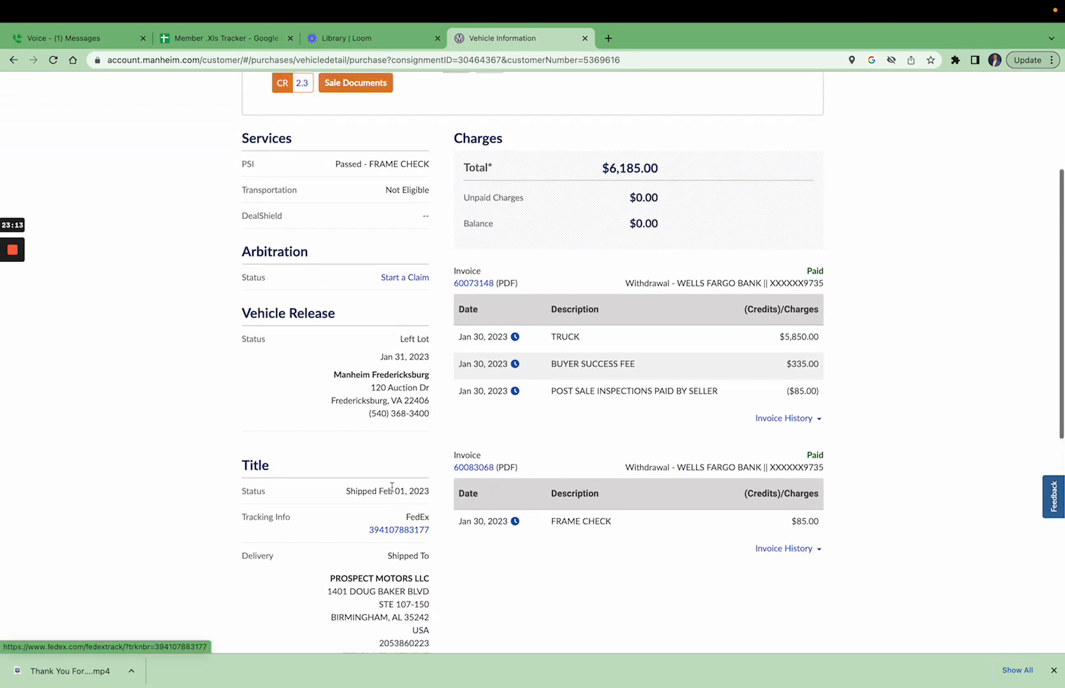
{"action": "triple_click", "coordinate": [382, 411]}
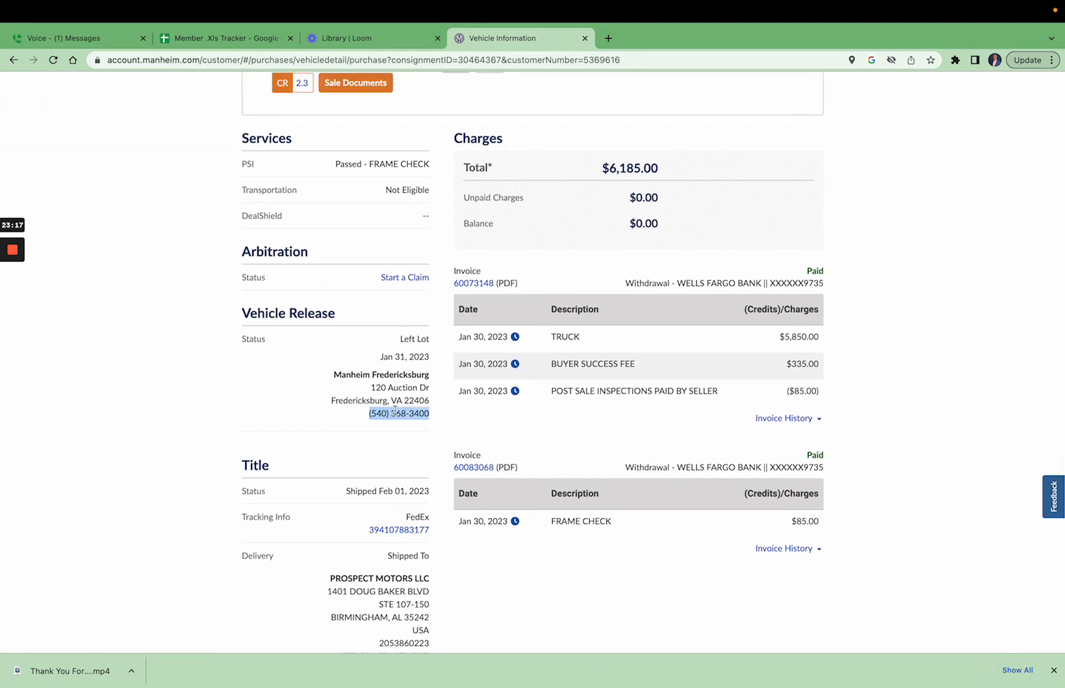
{"action": "scroll", "coordinate": [395, 411], "scroll_direction": "down", "scroll_amount": 6}
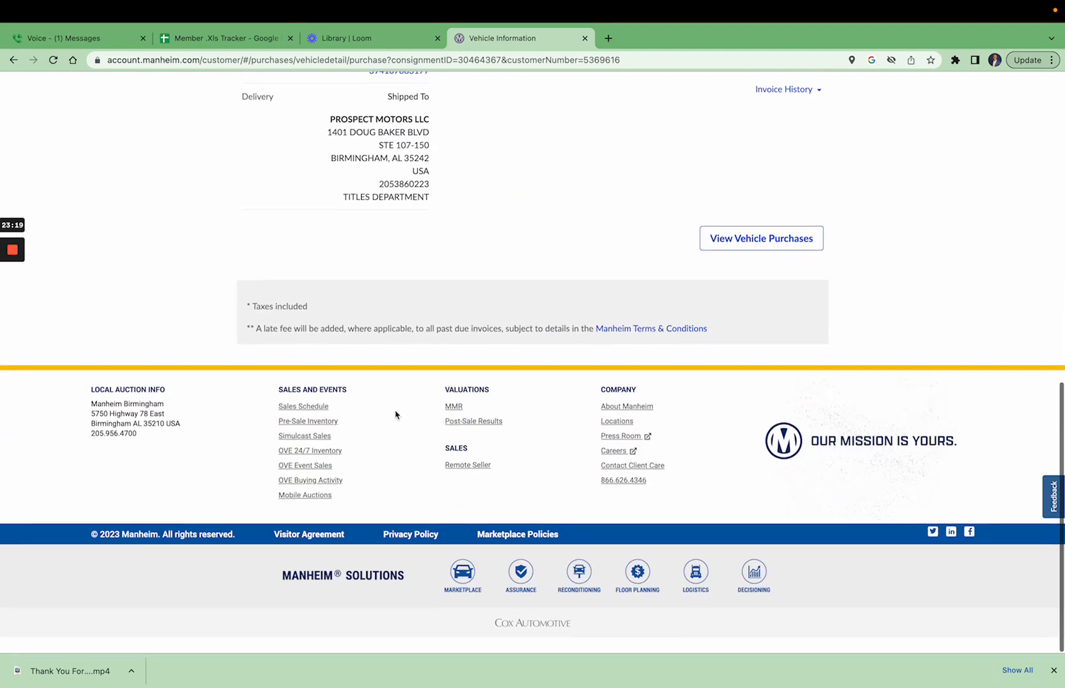
{"action": "scroll", "coordinate": [395, 414], "scroll_direction": "up", "scroll_amount": 8}
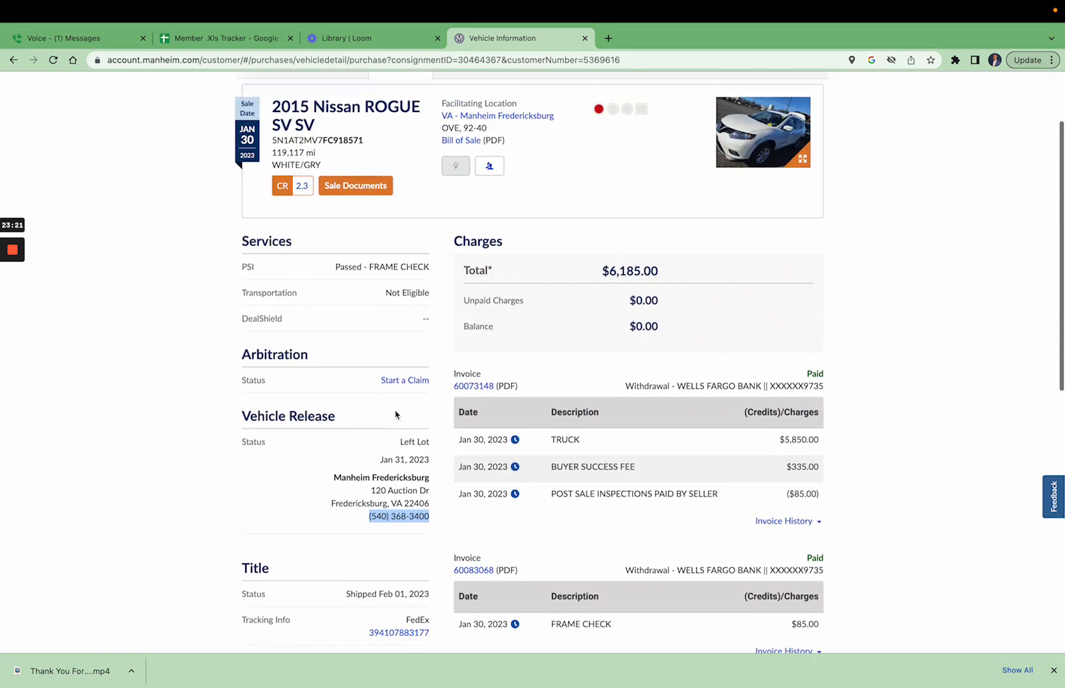
{"action": "scroll", "coordinate": [393, 362], "scroll_direction": "up", "scroll_amount": 1}
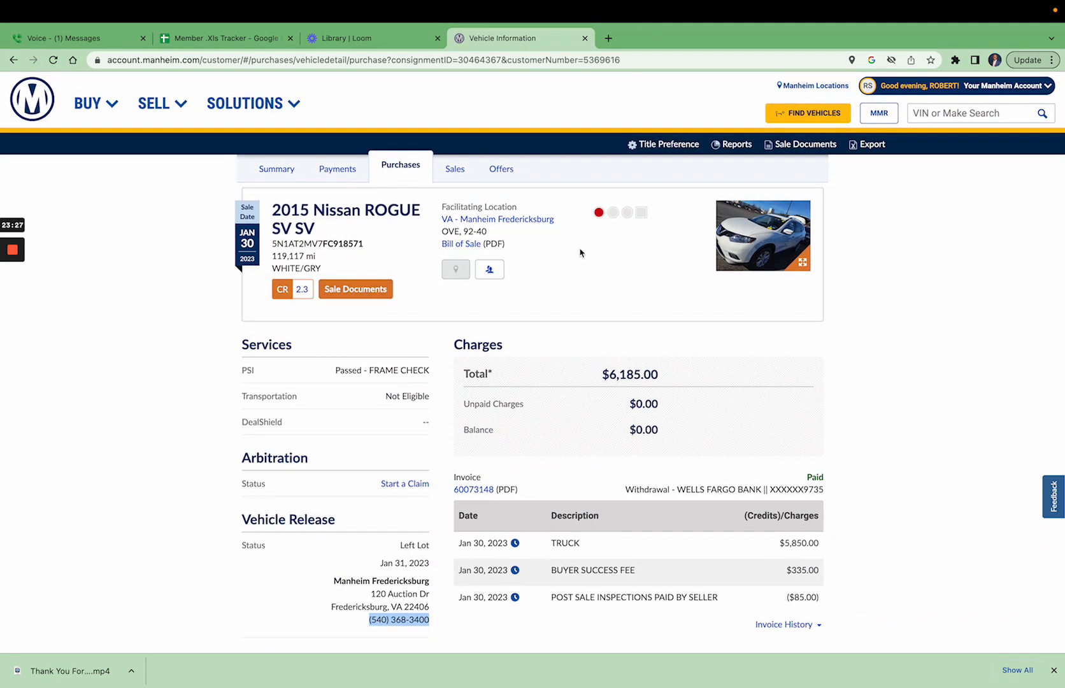
View the first seven photos of the Nissan Rogue in the gallery, and close it.
{"action": "left_click", "coordinate": [738, 249]}
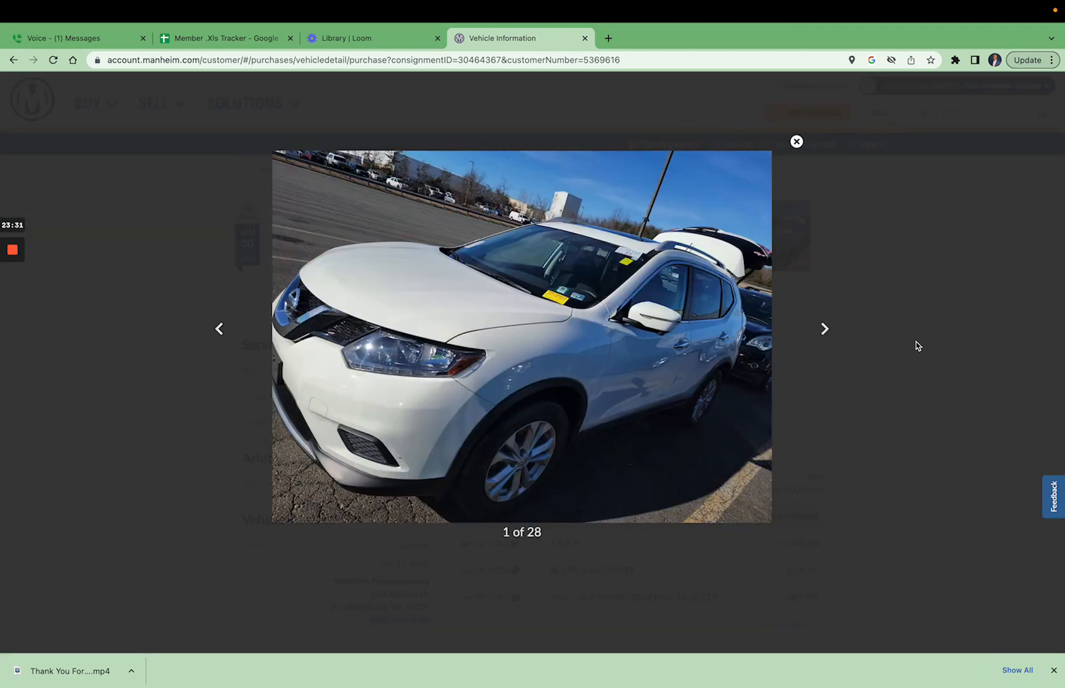
{"action": "left_click", "coordinate": [826, 331]}
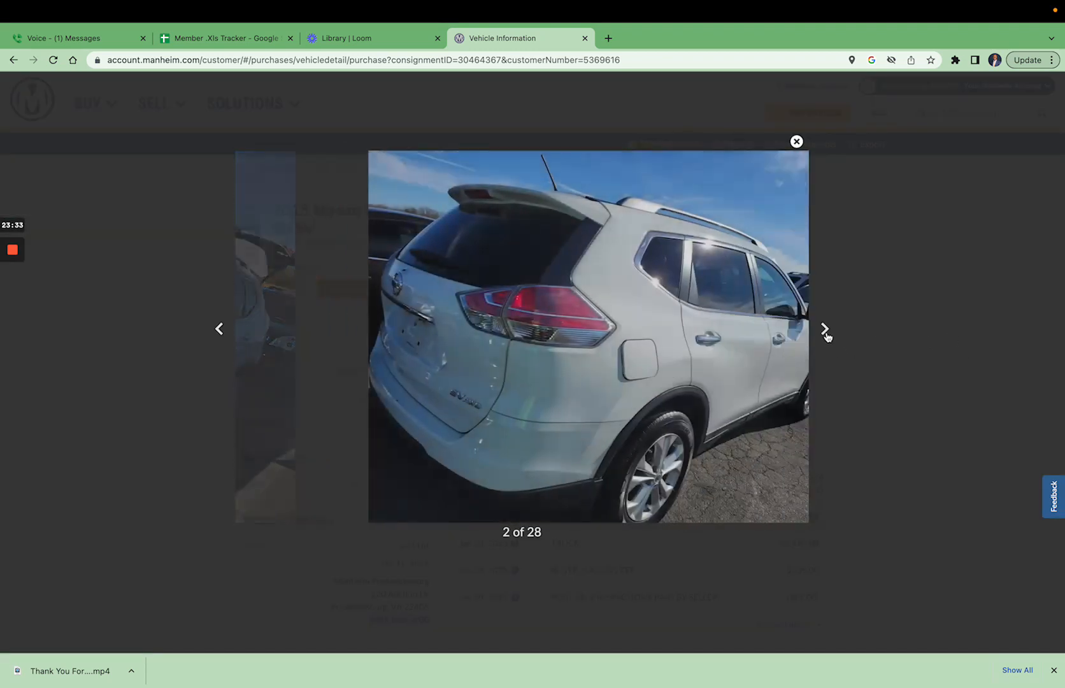
{"action": "left_click", "coordinate": [826, 331]}
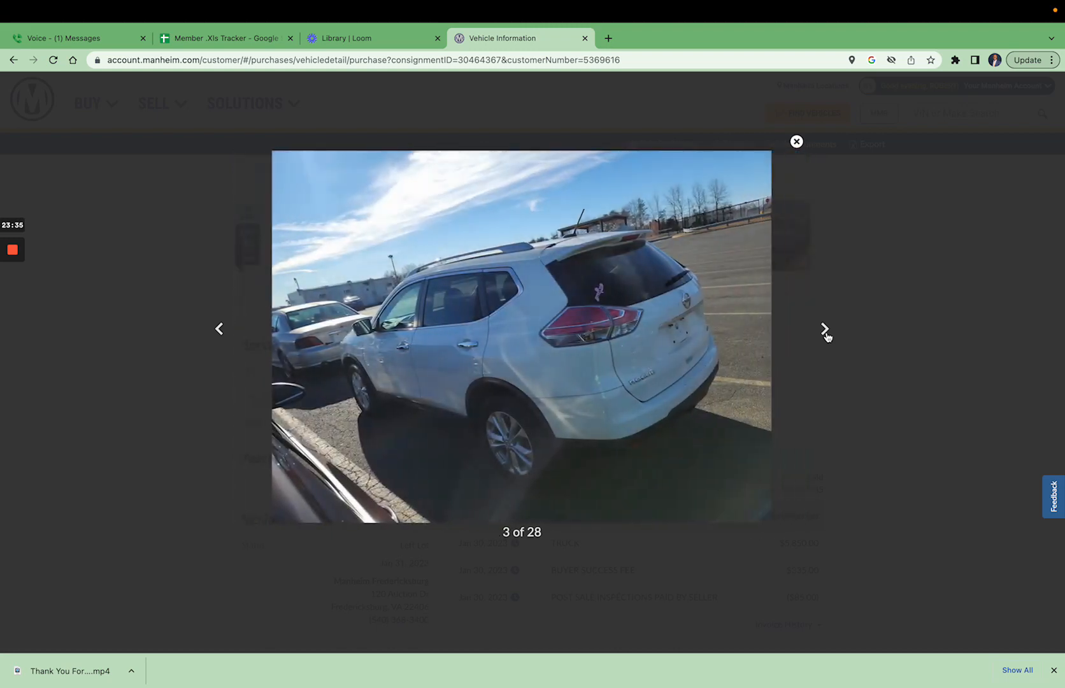
{"action": "left_click", "coordinate": [825, 332]}
{"action": "left_click", "coordinate": [826, 332]}
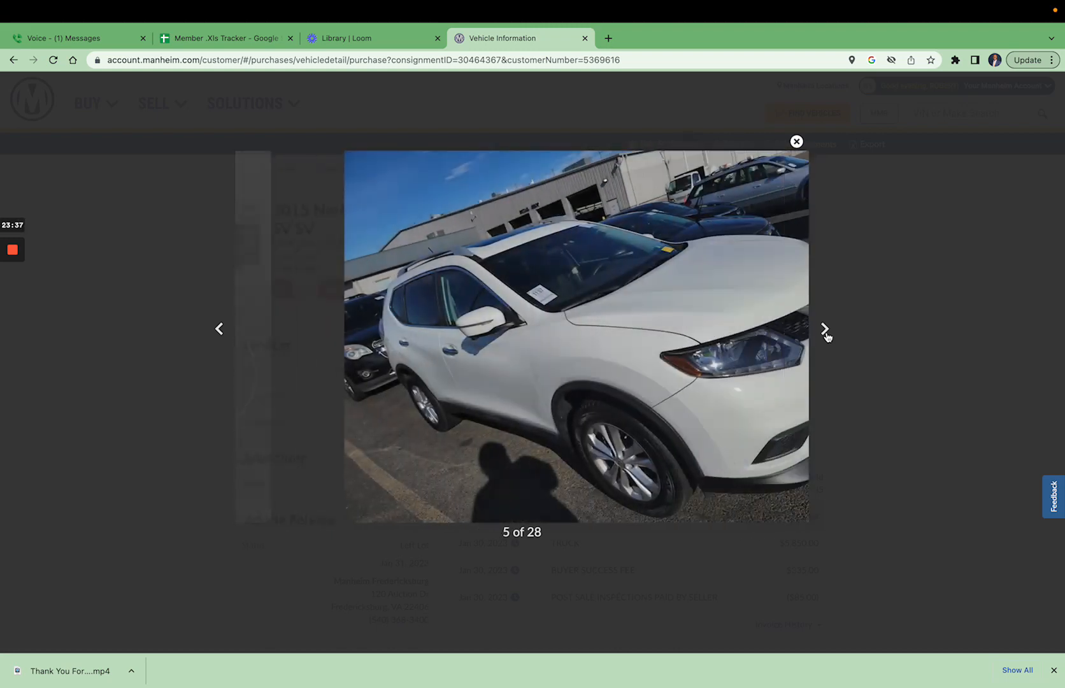
{"action": "left_click", "coordinate": [826, 331]}
{"action": "left_click", "coordinate": [826, 332]}
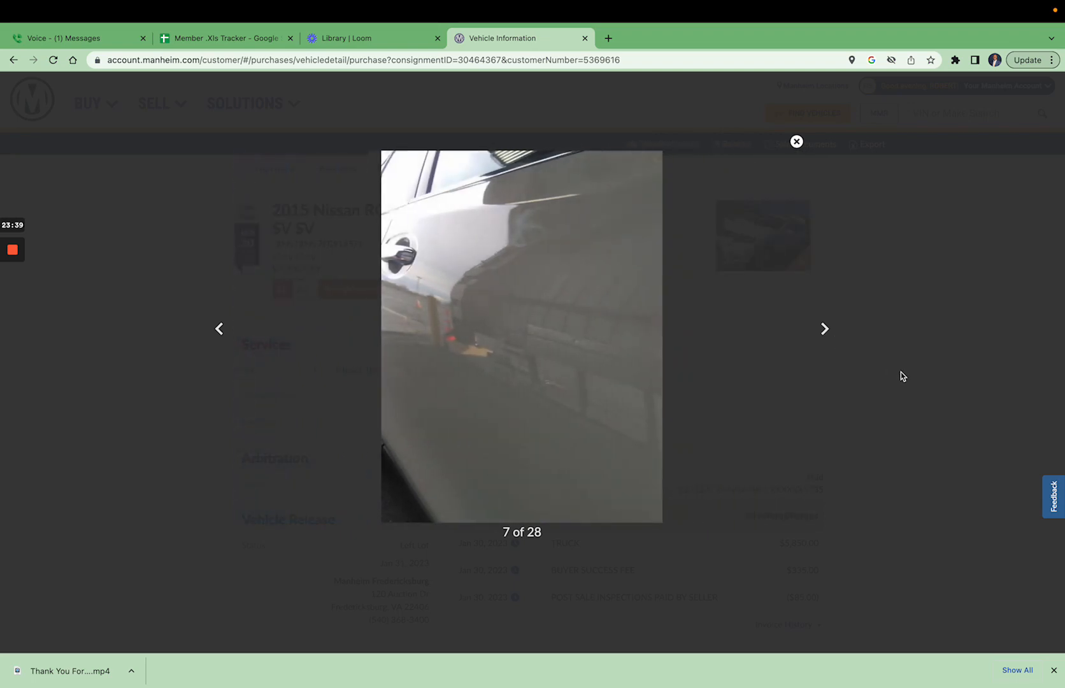
{"action": "left_click", "coordinate": [902, 374]}
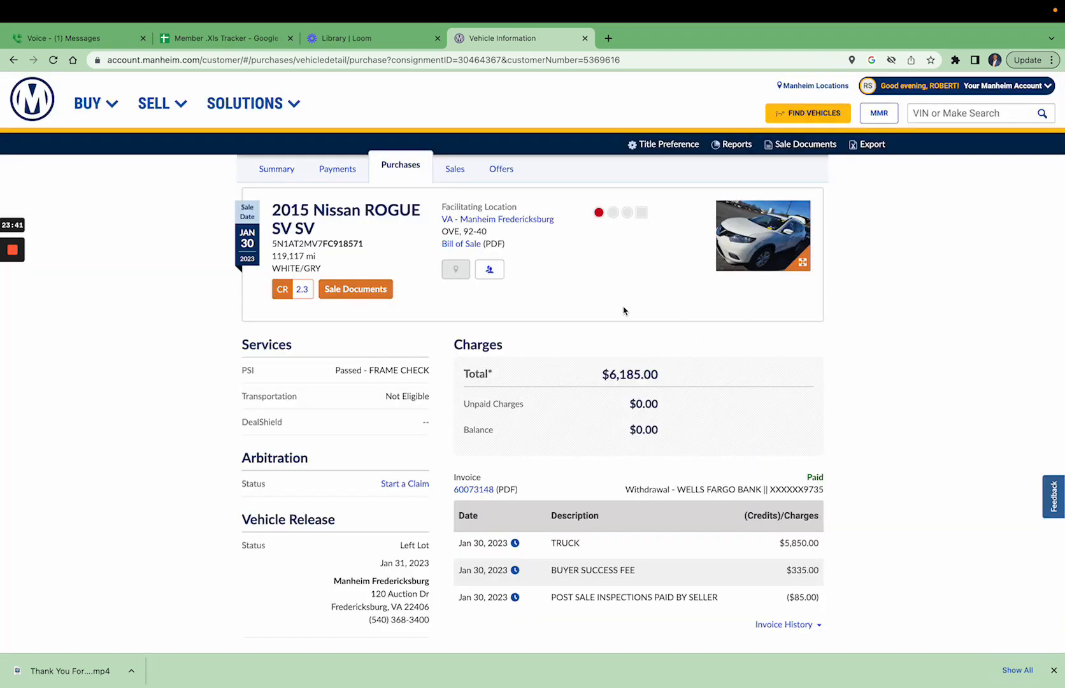
Recheck the Nissan Rogue's services, arbitration status, invoices and title delivery details.
{"action": "scroll", "coordinate": [623, 313], "scroll_direction": "down", "scroll_amount": 4}
{"action": "scroll", "coordinate": [623, 315], "scroll_direction": "up", "scroll_amount": 4}
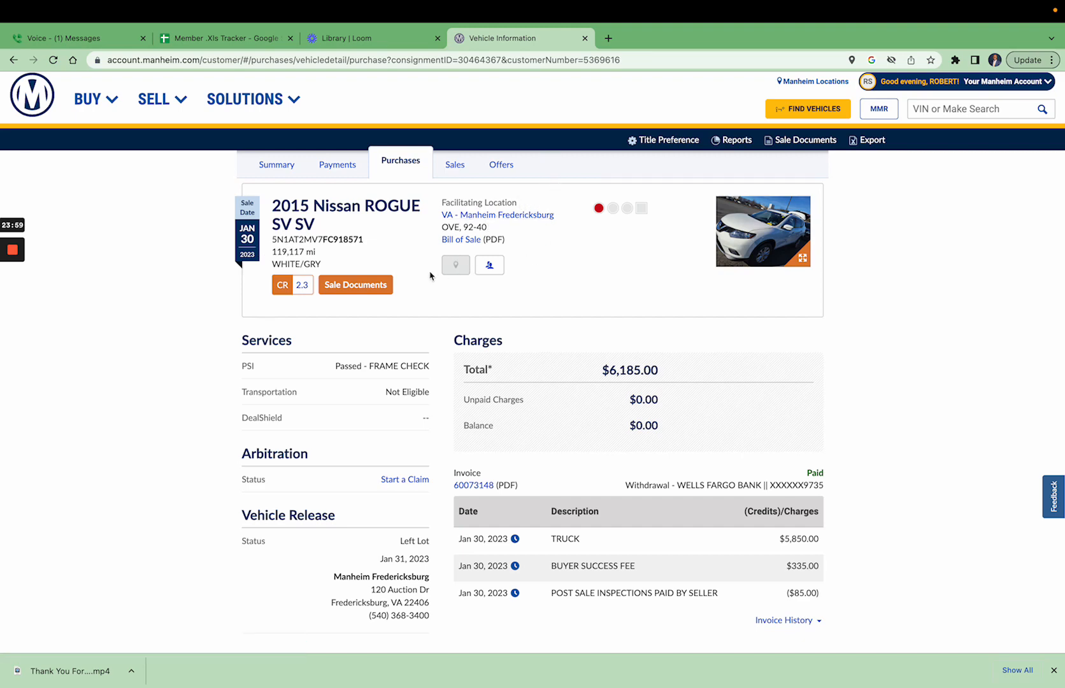
{"action": "scroll", "coordinate": [440, 304], "scroll_direction": "down", "scroll_amount": 7}
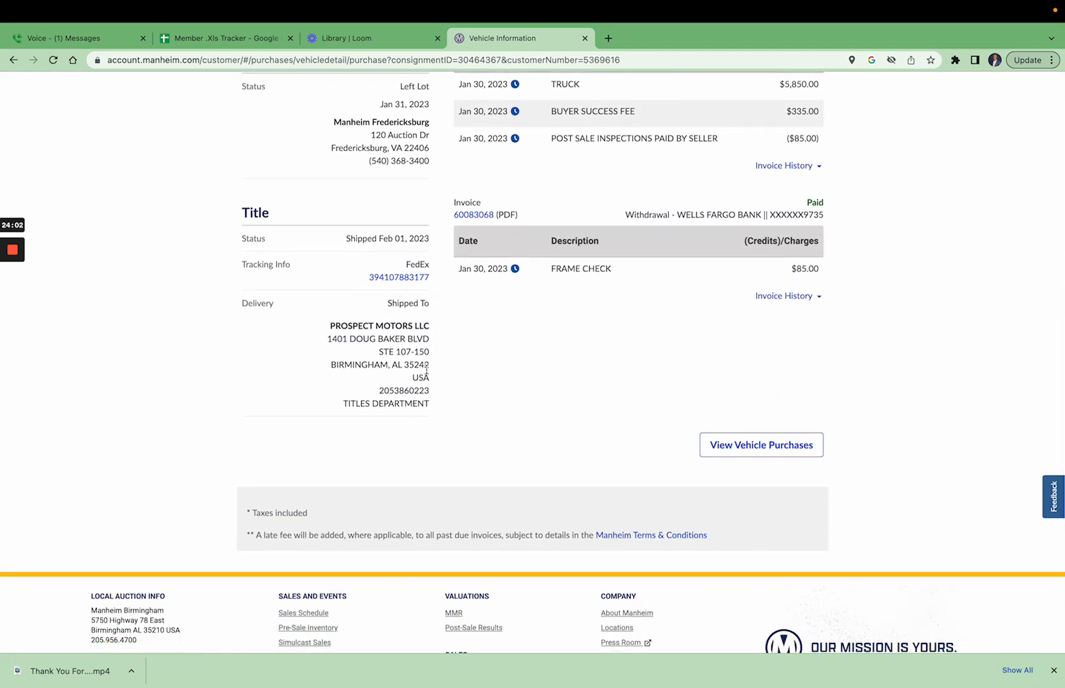
{"action": "scroll", "coordinate": [425, 357], "scroll_direction": "up", "scroll_amount": 1}
{"action": "scroll", "coordinate": [426, 370], "scroll_direction": "up", "scroll_amount": 7}
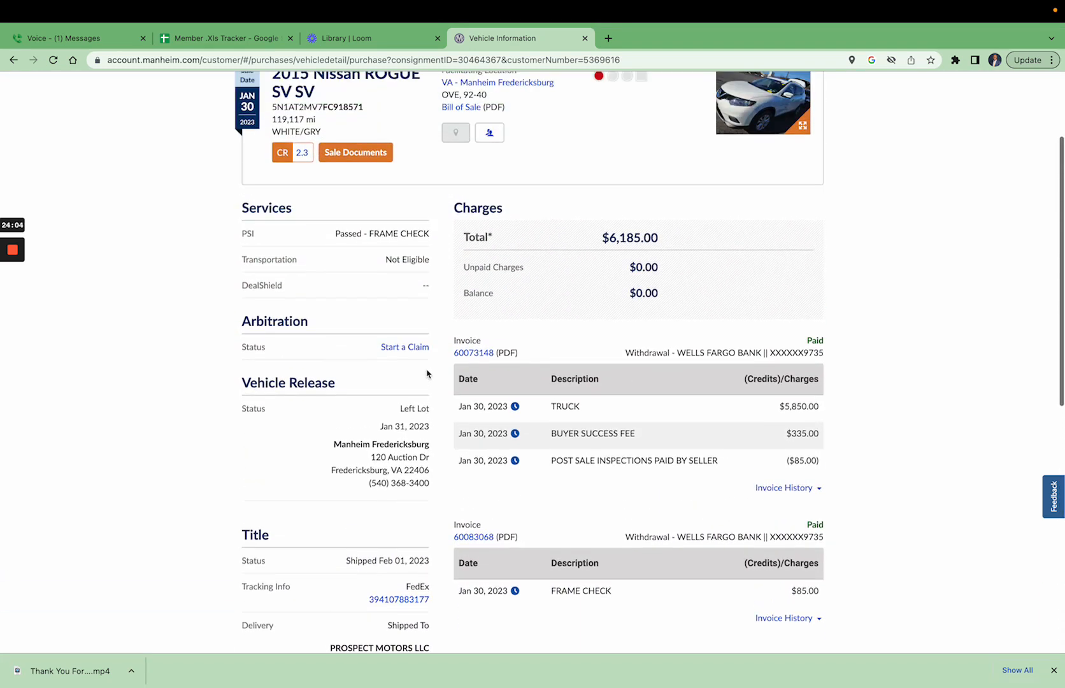
{"action": "scroll", "coordinate": [427, 373], "scroll_direction": "up", "scroll_amount": 1}
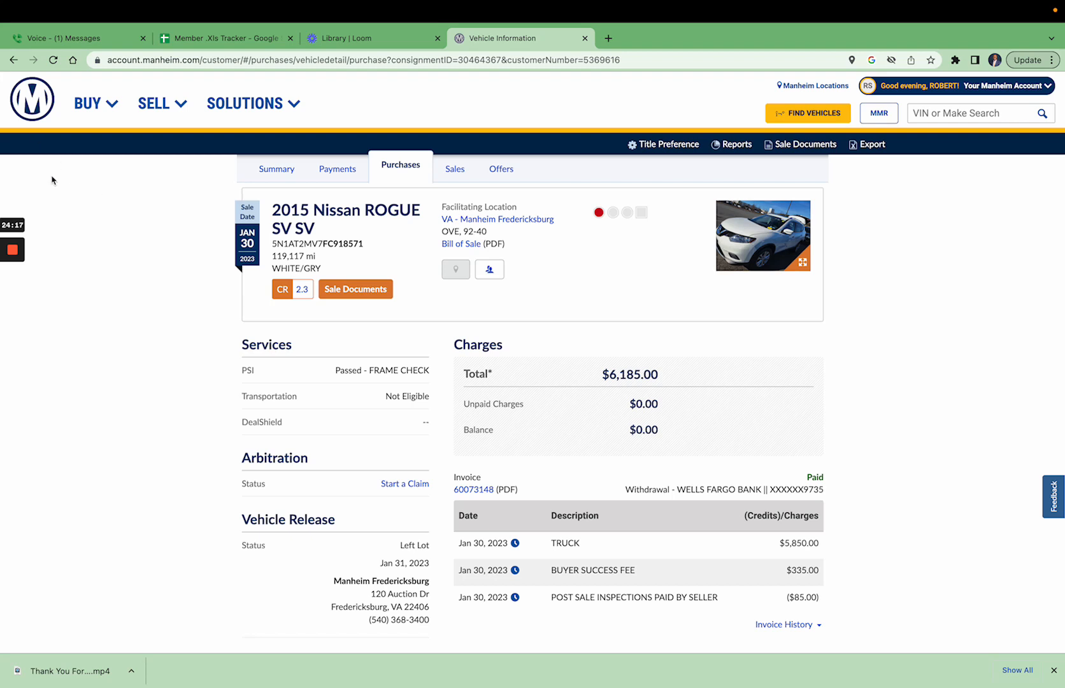
Open the Ford inventory from the top makes and inspect the pickup location of the 2013 Ford Explorer Base.
{"action": "left_click", "coordinate": [88, 103]}
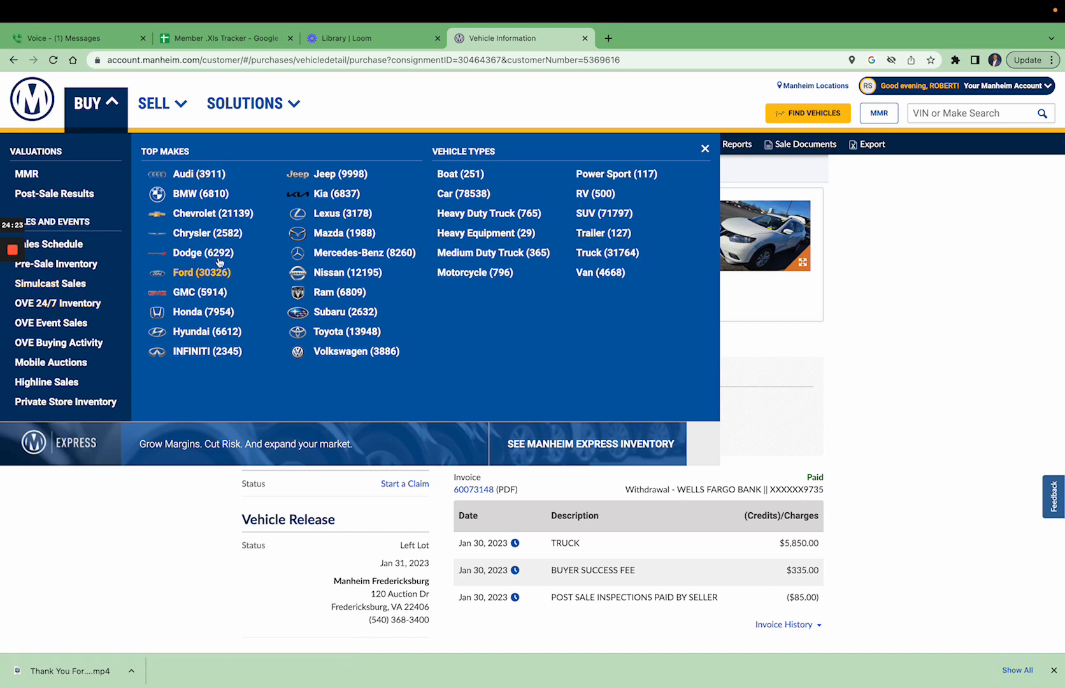
{"action": "left_click", "coordinate": [216, 272]}
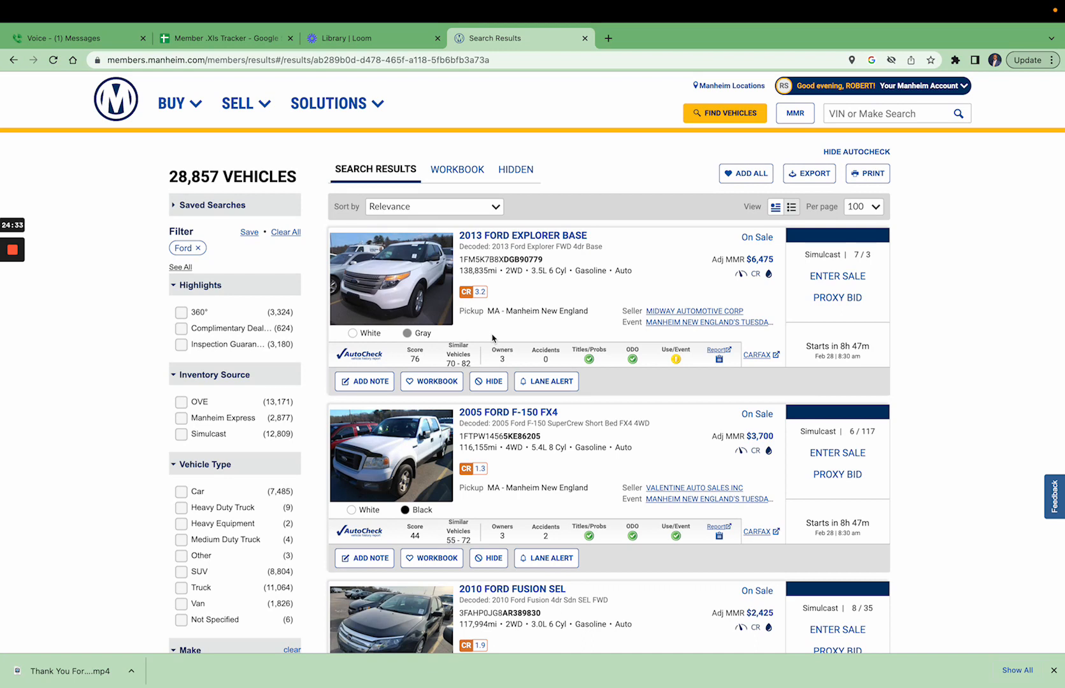
{"action": "left_click_drag", "start_coordinate": [501, 308], "coordinate": [509, 308]}
{"action": "double_click", "coordinate": [511, 310]}
{"action": "left_click", "coordinate": [524, 324]}
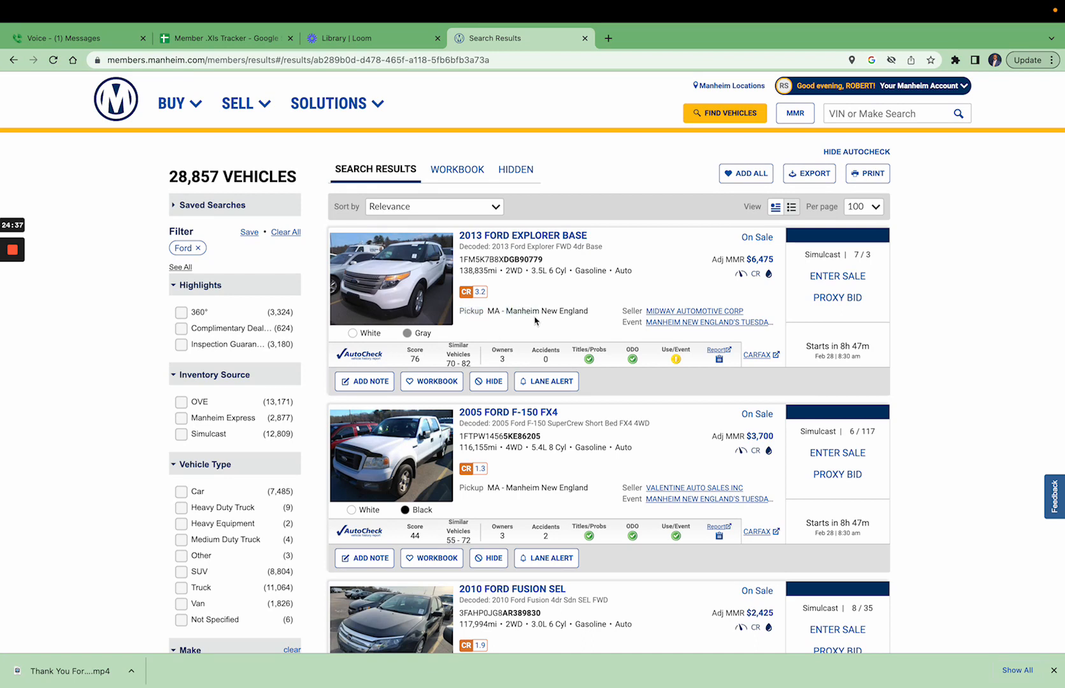
{"action": "double_click", "coordinate": [569, 310]}
{"action": "double_click", "coordinate": [549, 310]}
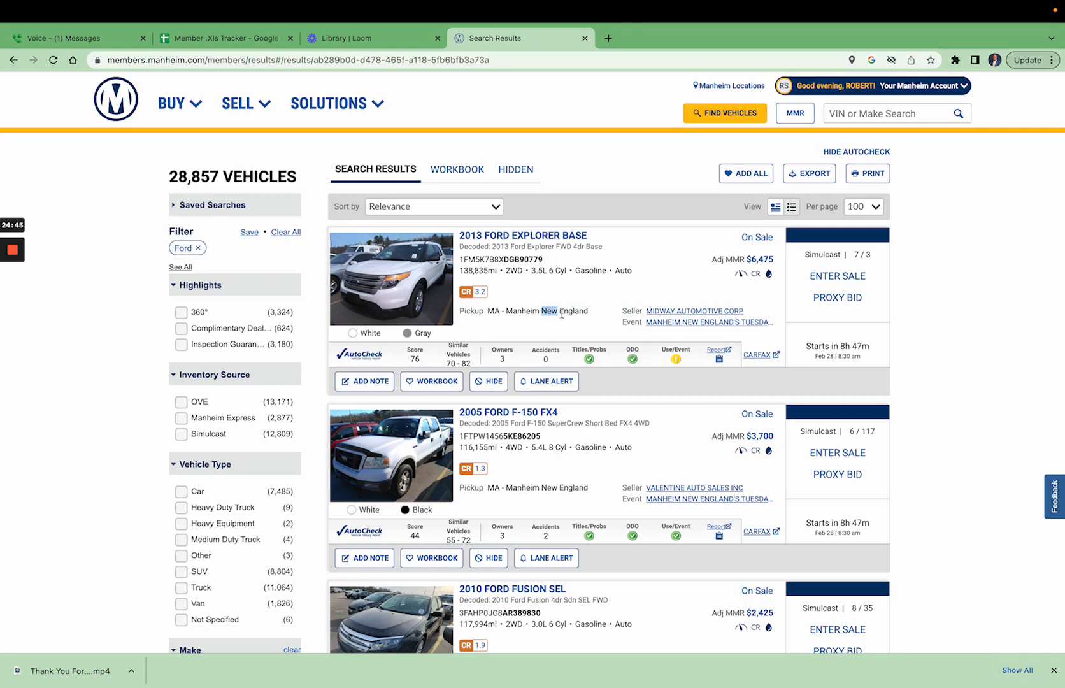
{"action": "left_click_drag", "start_coordinate": [592, 313], "coordinate": [541, 310]}
{"action": "left_click", "coordinate": [546, 323]}
{"action": "scroll", "coordinate": [545, 322], "scroll_direction": "down", "scroll_amount": 2}
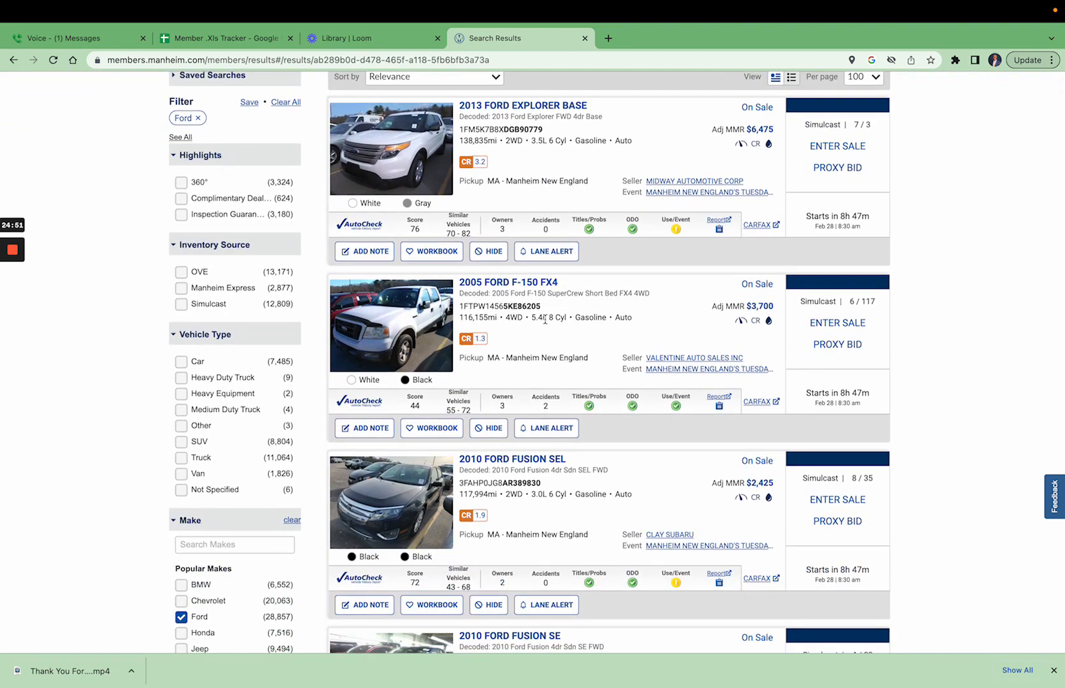
Open the 2005 Ford F-150 FX4 listing and view its first five photos.
{"action": "left_click", "coordinate": [525, 284]}
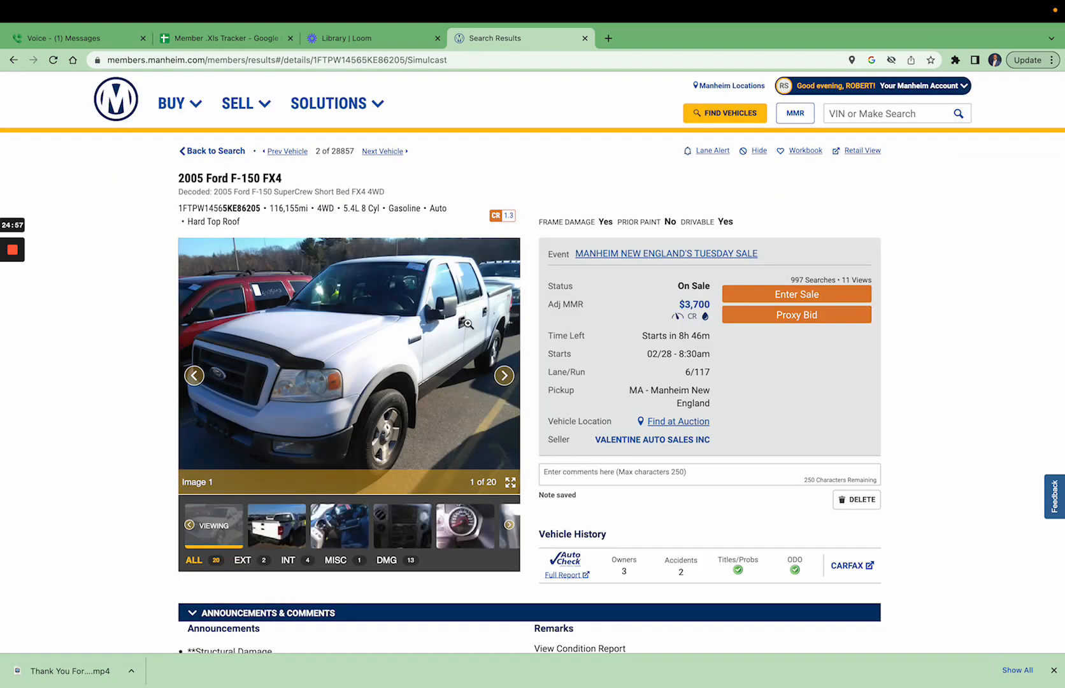
{"action": "left_click", "coordinate": [506, 376]}
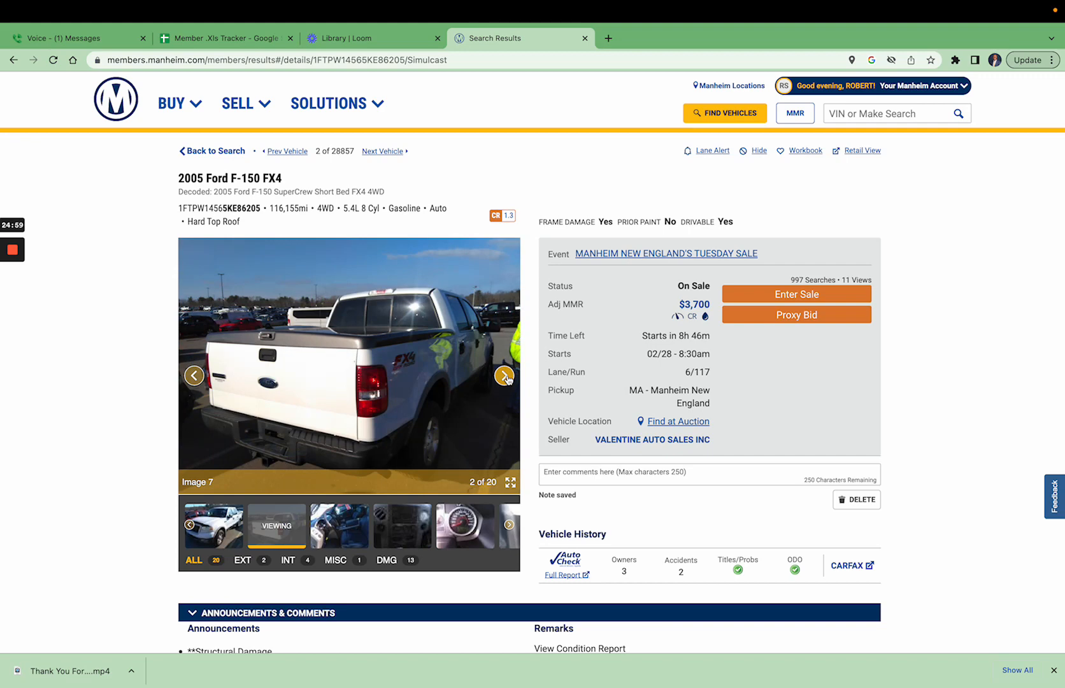
{"action": "left_click", "coordinate": [504, 376]}
{"action": "left_click", "coordinate": [505, 377]}
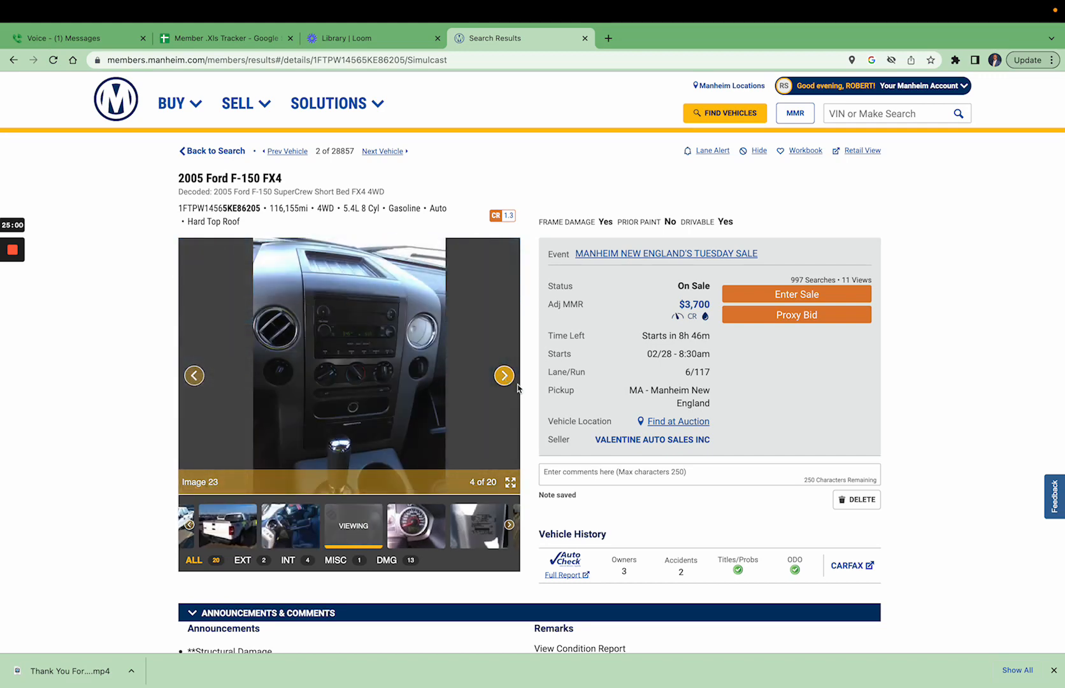
{"action": "left_click", "coordinate": [505, 376]}
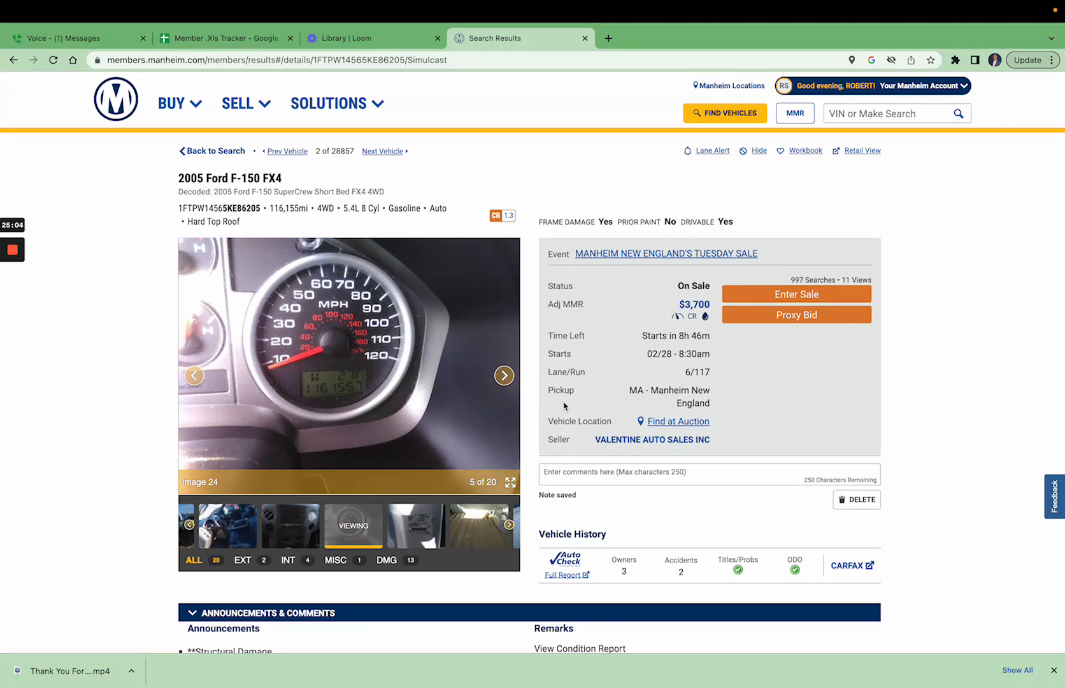
Review the F-150's vehicle history and overview, highlight its structural damage announcement, view the sixth photo, and return to the search results.
{"action": "scroll", "coordinate": [577, 415], "scroll_direction": "down", "scroll_amount": 3}
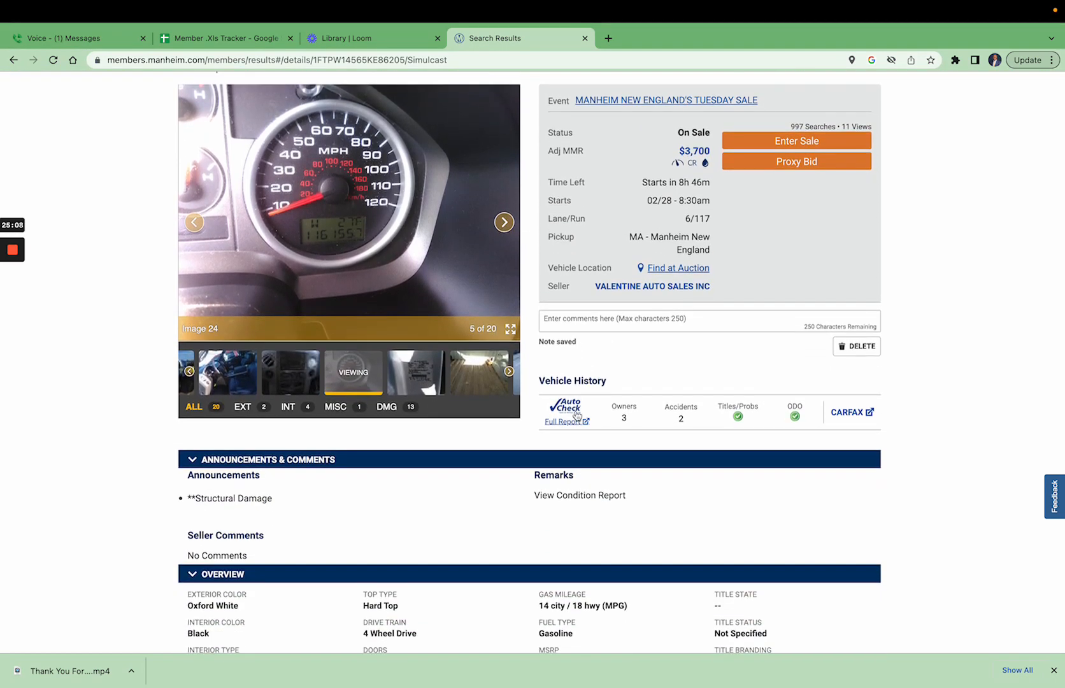
{"action": "scroll", "coordinate": [577, 415], "scroll_direction": "down", "scroll_amount": 5}
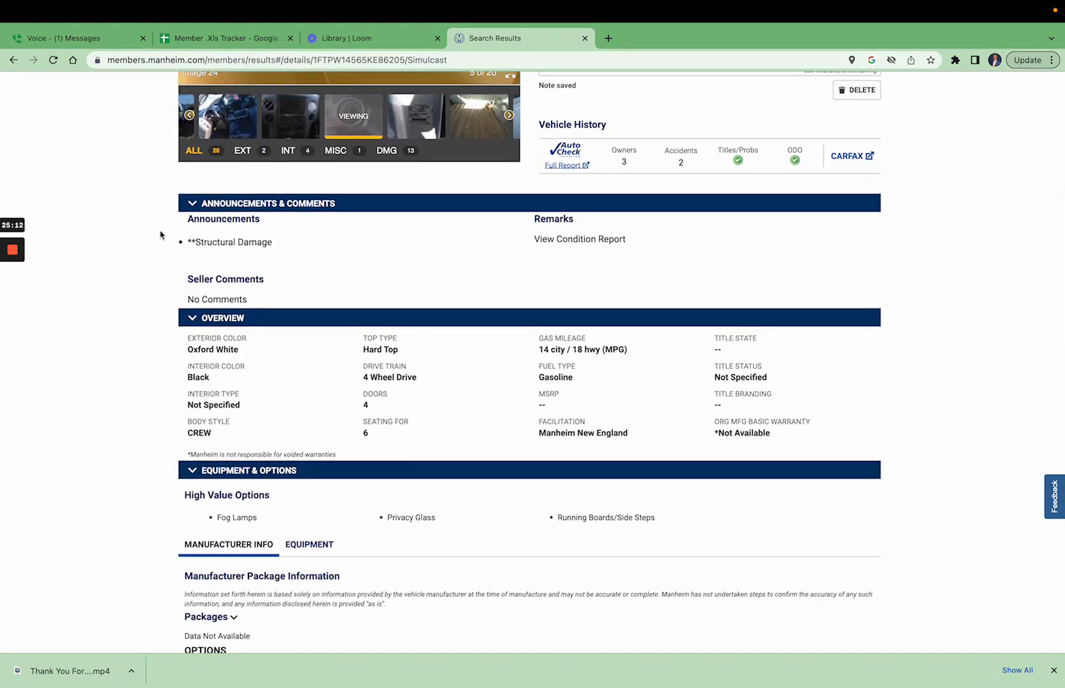
{"action": "triple_click", "coordinate": [214, 242]}
{"action": "scroll", "coordinate": [257, 275], "scroll_direction": "up", "scroll_amount": 5}
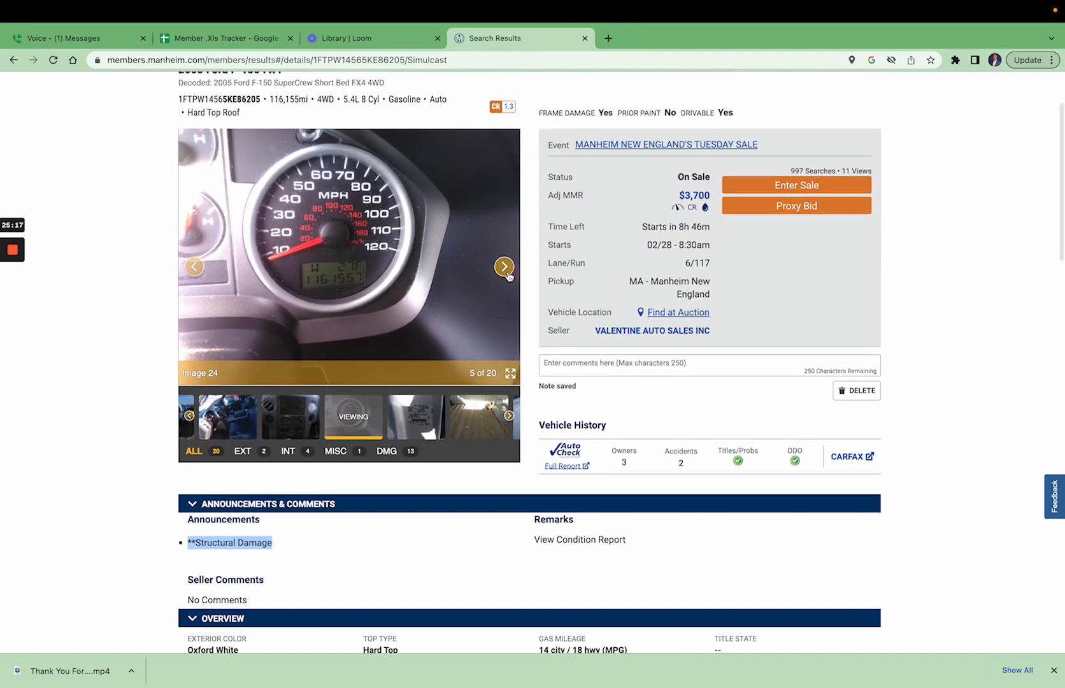
{"action": "left_click", "coordinate": [504, 266]}
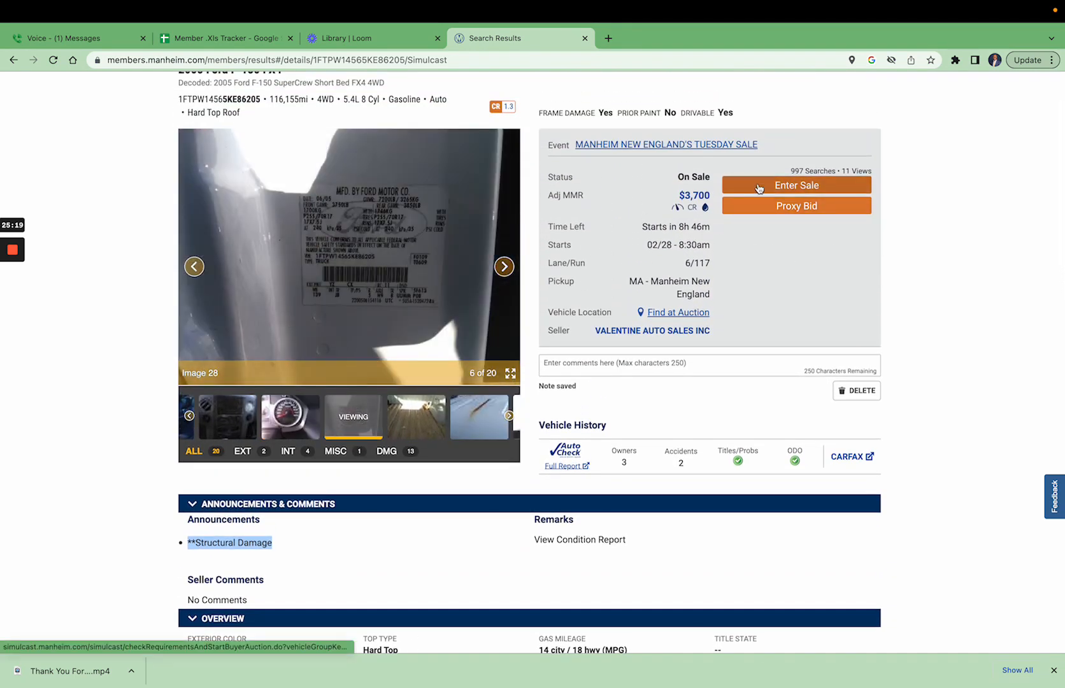
{"action": "scroll", "coordinate": [706, 243], "scroll_direction": "left", "scroll_amount": 3}
{"action": "scroll", "coordinate": [706, 243], "scroll_direction": "left", "scroll_amount": 2}
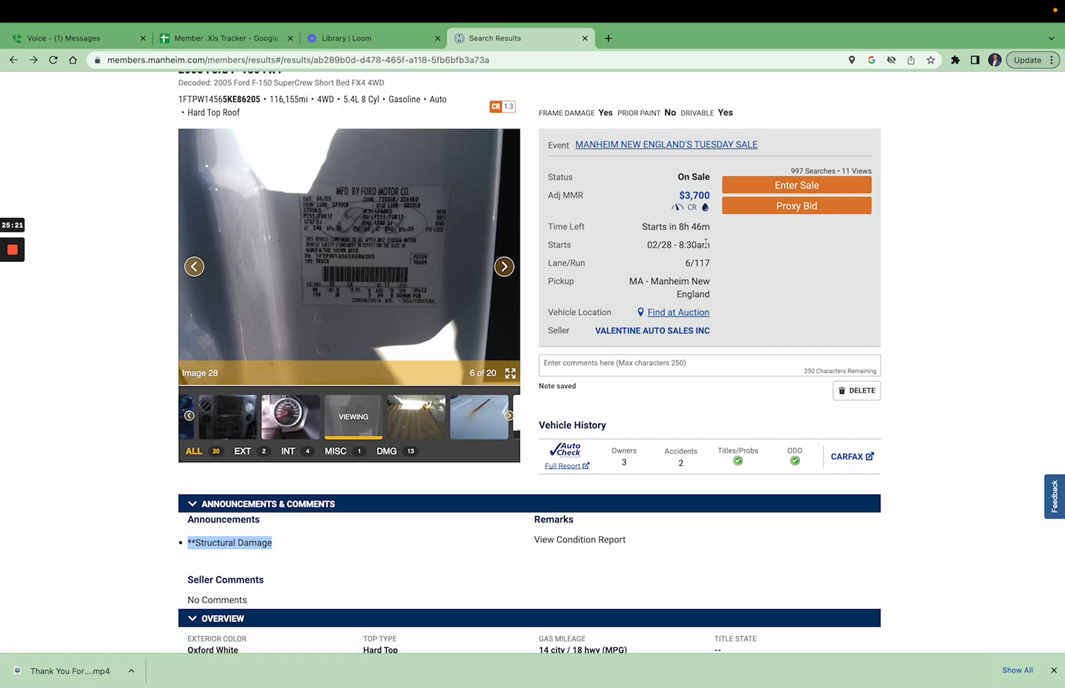
Browse the Ford listings from the 2010 Fusion SEL to the 2013 Fusion SE Hybrid, comparing sale types, prices and pickup locations.
{"action": "scroll", "coordinate": [706, 247], "scroll_direction": "down", "scroll_amount": 2}
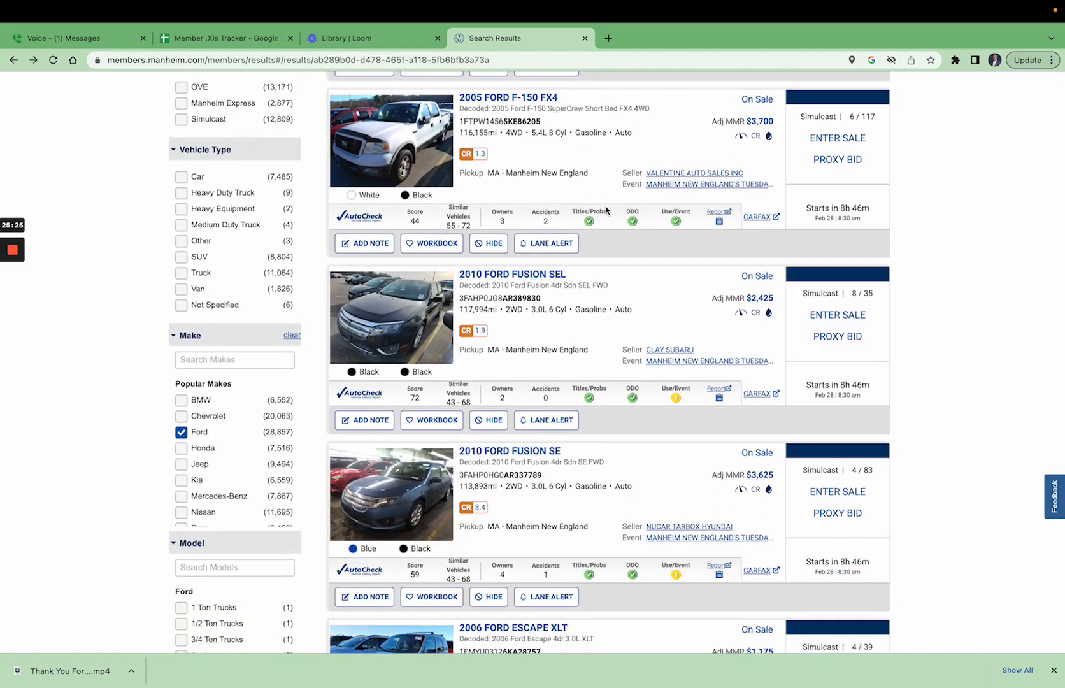
{"action": "scroll", "coordinate": [607, 210], "scroll_direction": "down", "scroll_amount": 2}
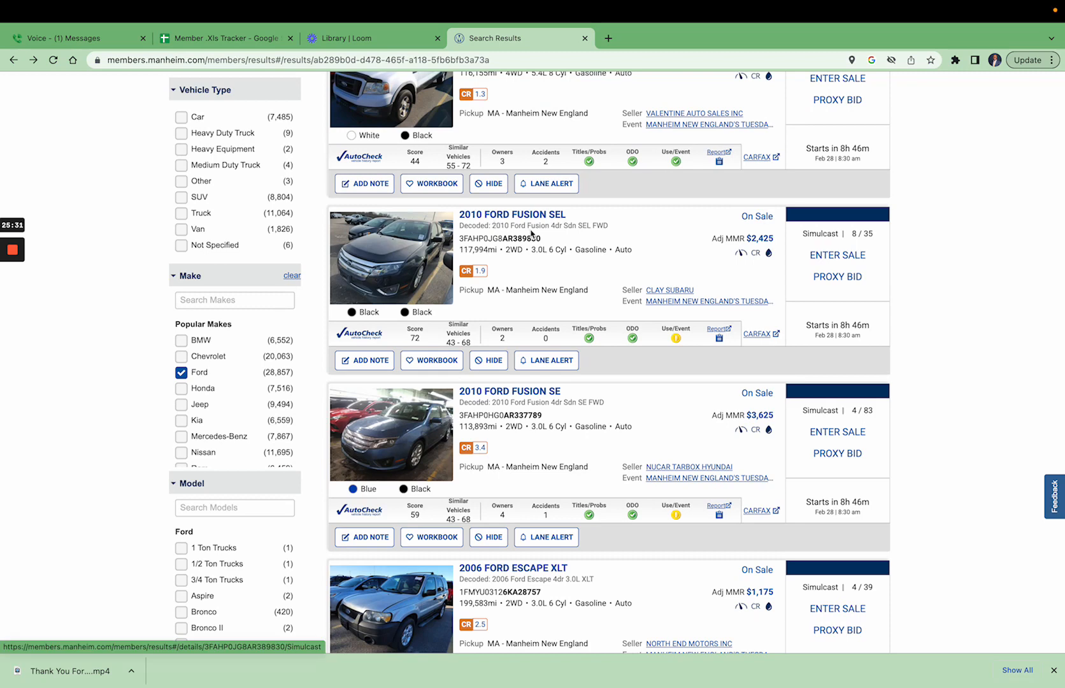
{"action": "scroll", "coordinate": [566, 259], "scroll_direction": "down", "scroll_amount": 1}
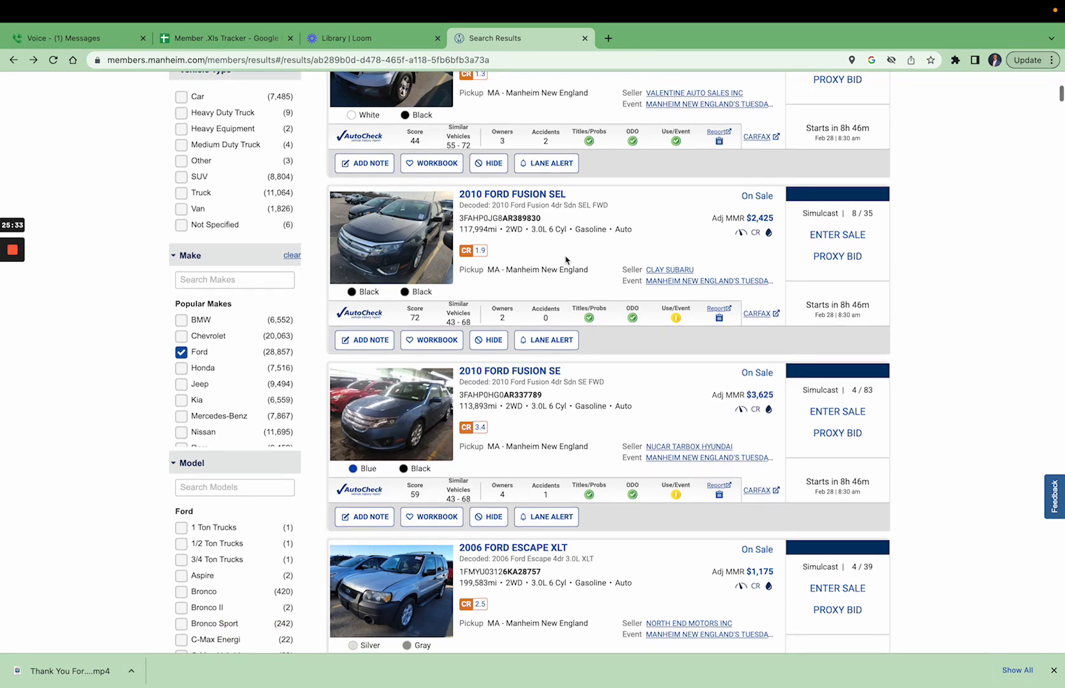
{"action": "scroll", "coordinate": [566, 259], "scroll_direction": "down", "scroll_amount": 1}
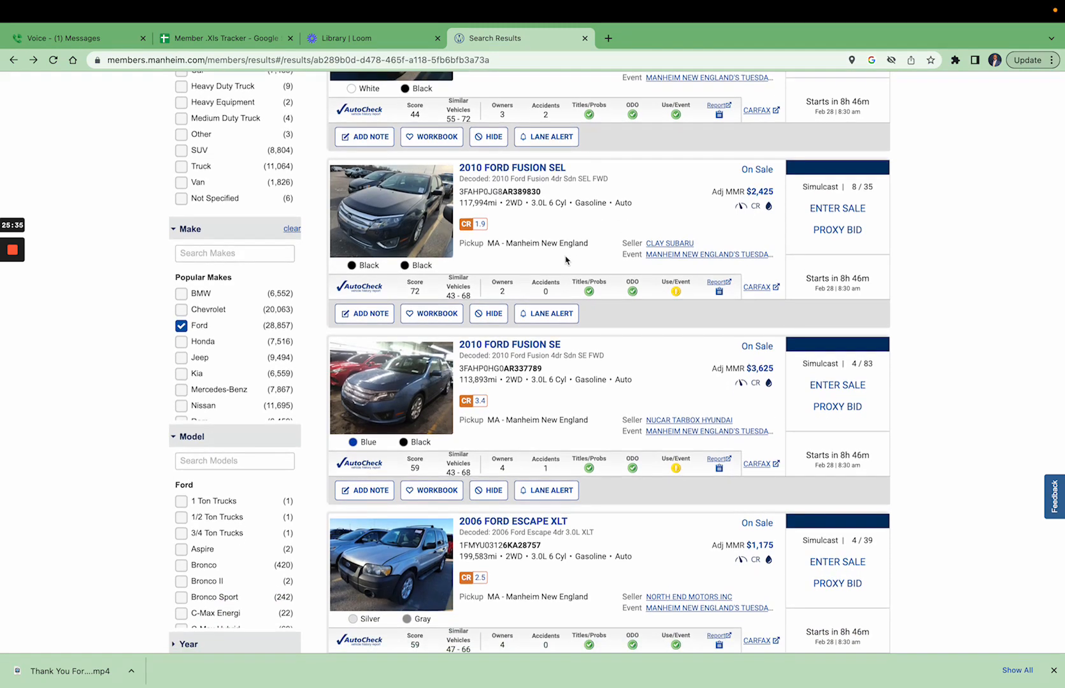
{"action": "scroll", "coordinate": [565, 259], "scroll_direction": "down", "scroll_amount": 3}
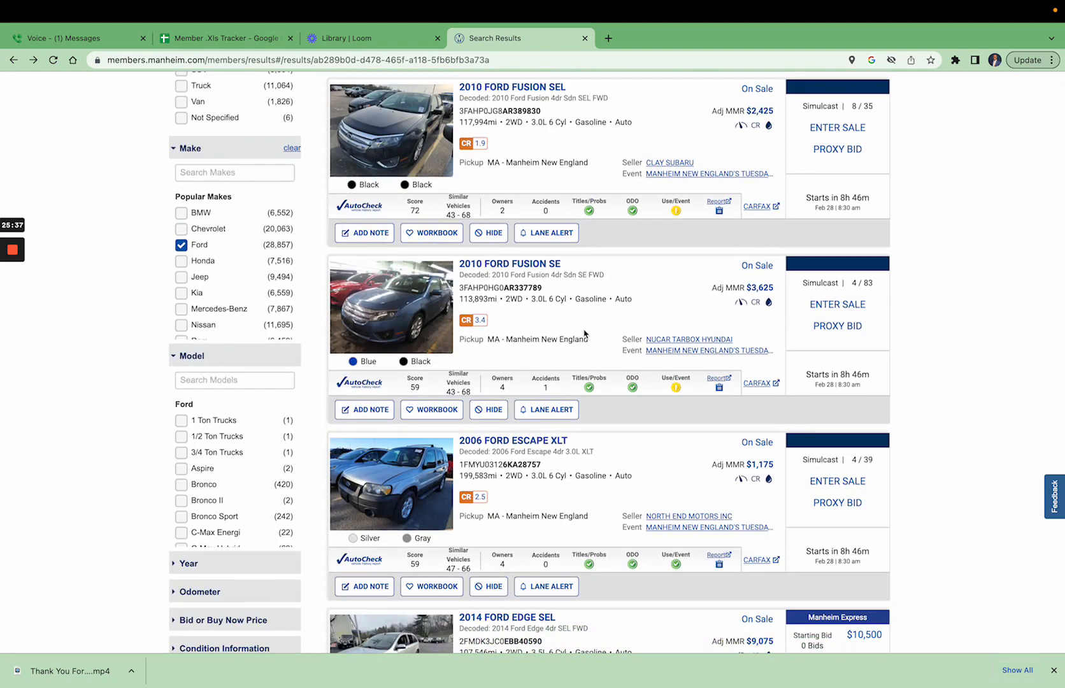
{"action": "scroll", "coordinate": [584, 332], "scroll_direction": "down", "scroll_amount": 8}
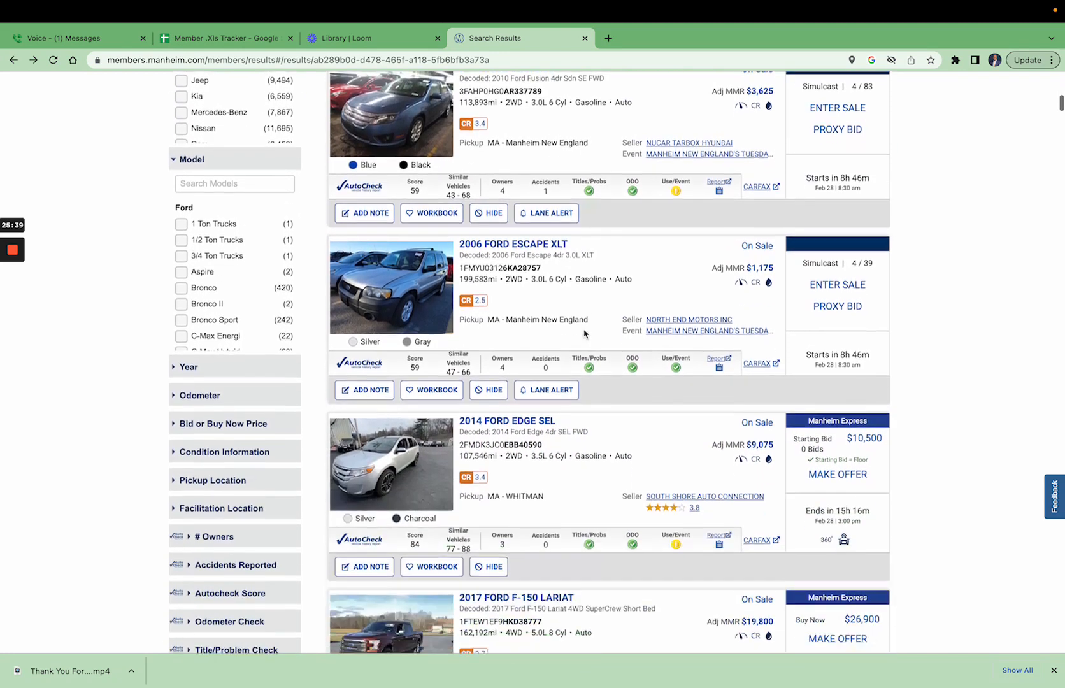
{"action": "scroll", "coordinate": [585, 332], "scroll_direction": "up", "scroll_amount": 1}
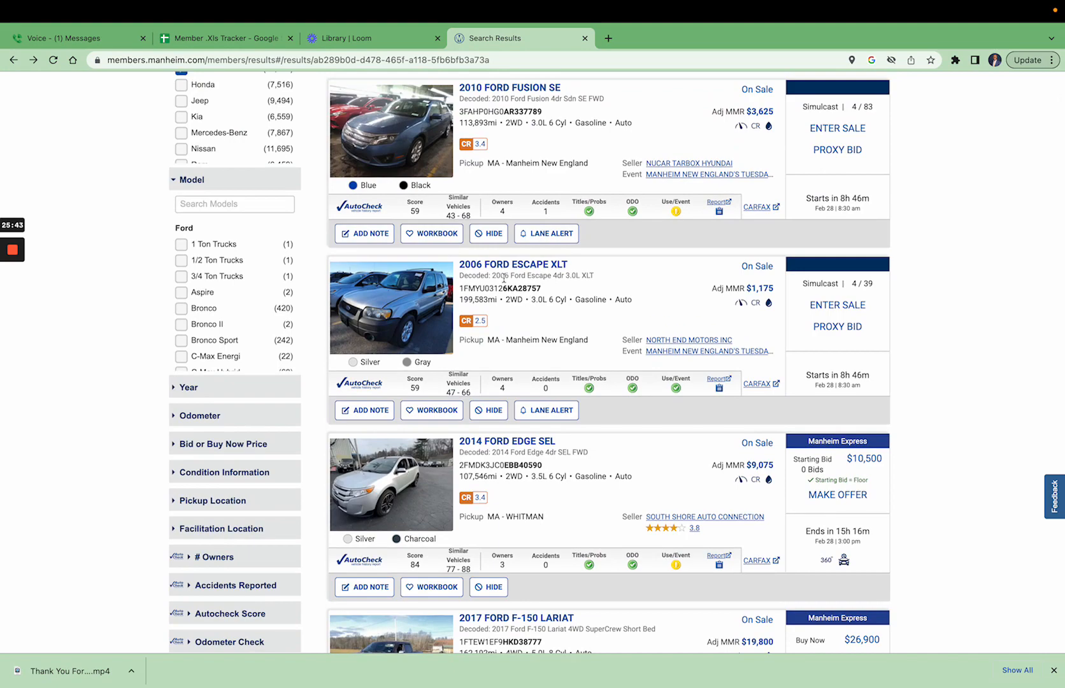
{"action": "scroll", "coordinate": [503, 279], "scroll_direction": "down", "scroll_amount": 2}
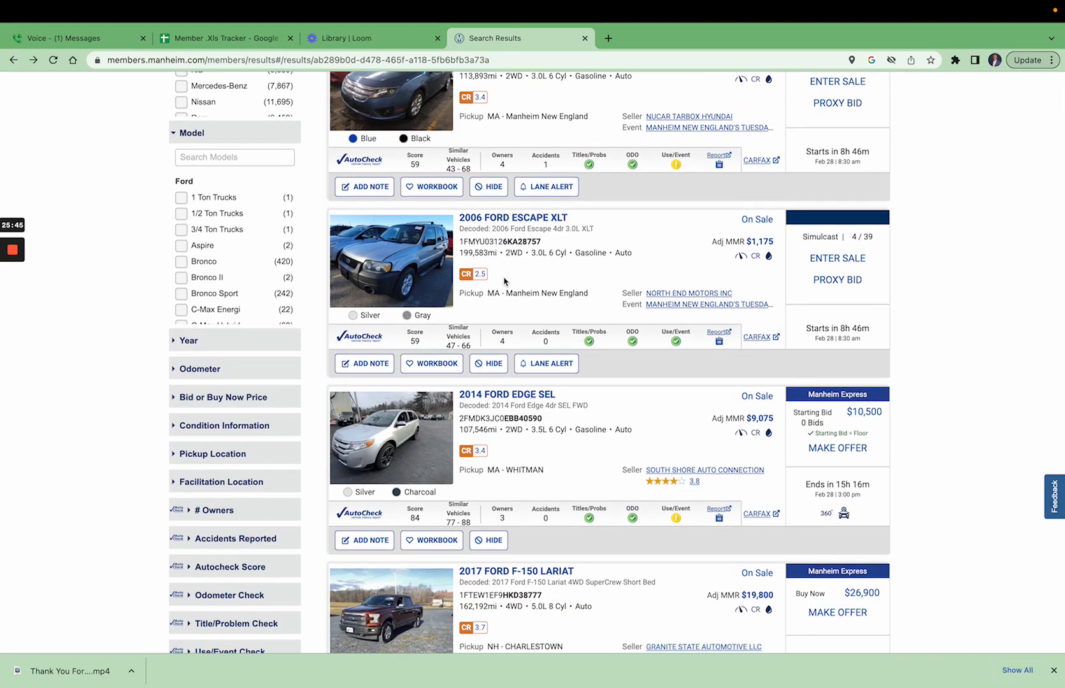
{"action": "scroll", "coordinate": [504, 281], "scroll_direction": "down", "scroll_amount": 20}
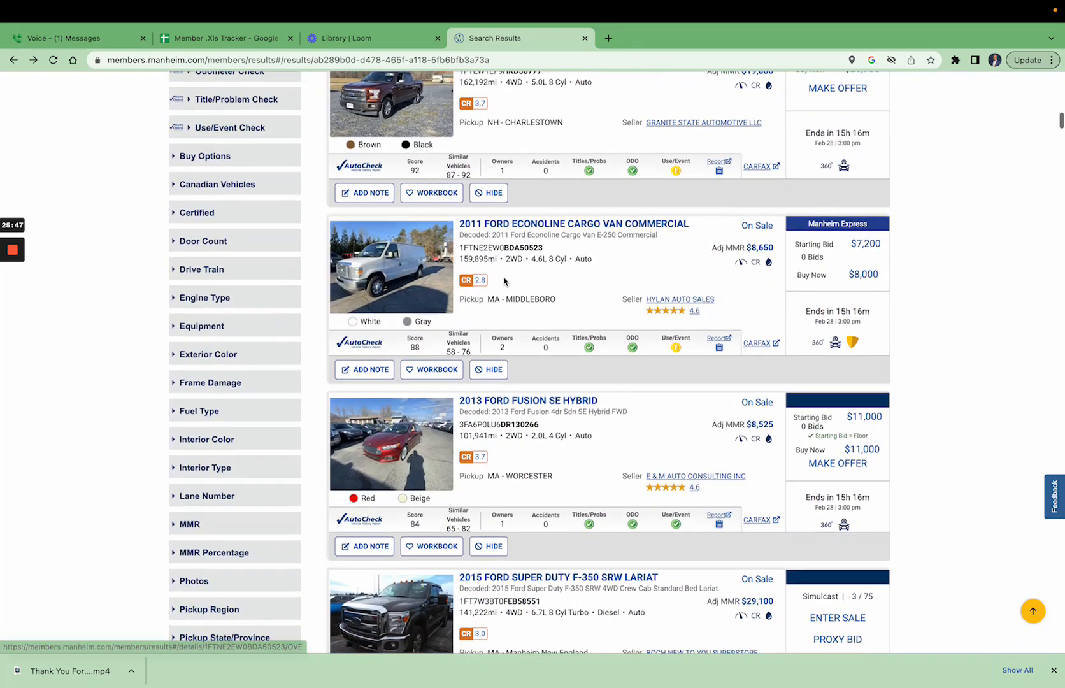
{"action": "scroll", "coordinate": [503, 281], "scroll_direction": "down", "scroll_amount": 6}
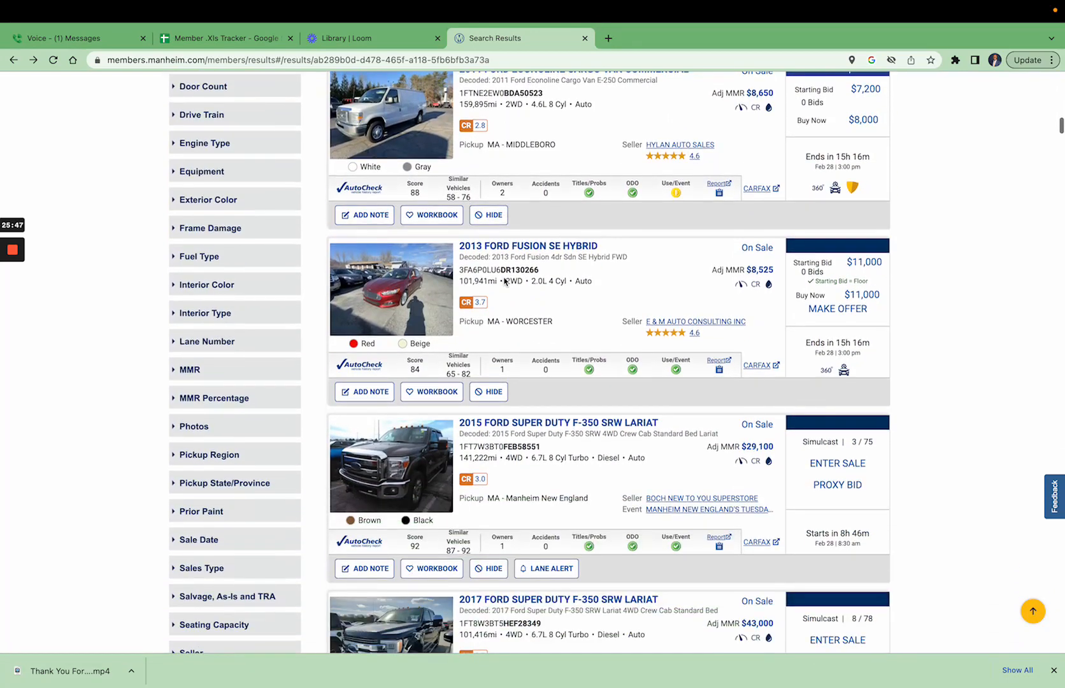
Highlight the pickup locations of the 2013 Ford Fusion SE Hybrid and the 2015 Ford Super Duty F-350 SRW Lariat to compare them.
{"action": "triple_click", "coordinate": [496, 323]}
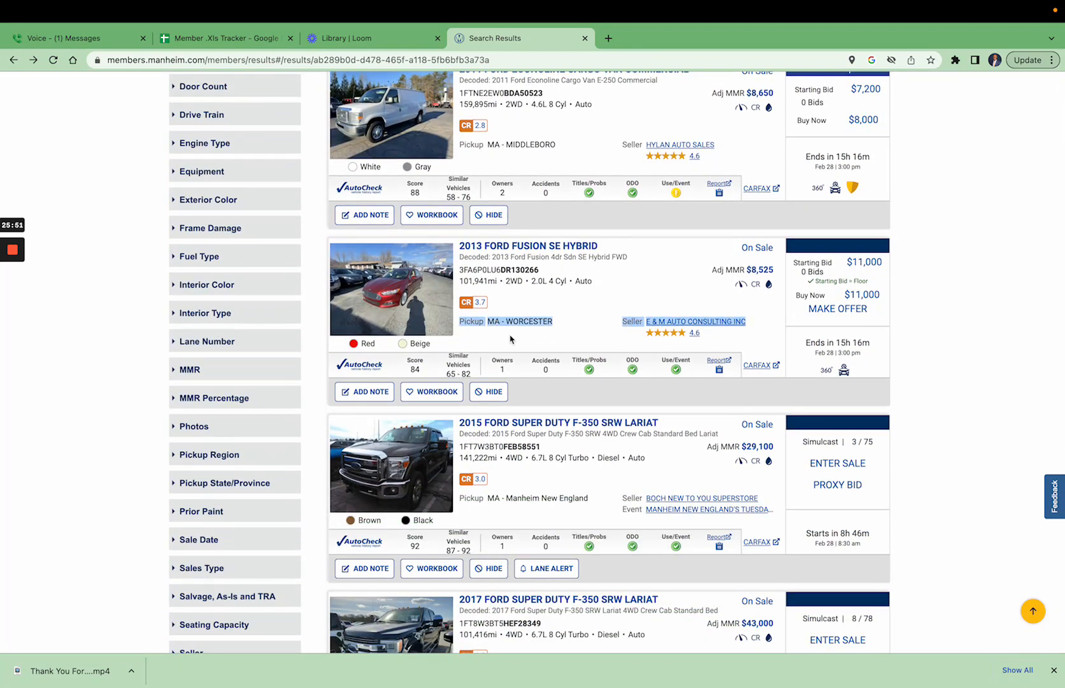
{"action": "scroll", "coordinate": [506, 336], "scroll_direction": "down", "scroll_amount": 1}
{"action": "scroll", "coordinate": [509, 333], "scroll_direction": "down", "scroll_amount": 1}
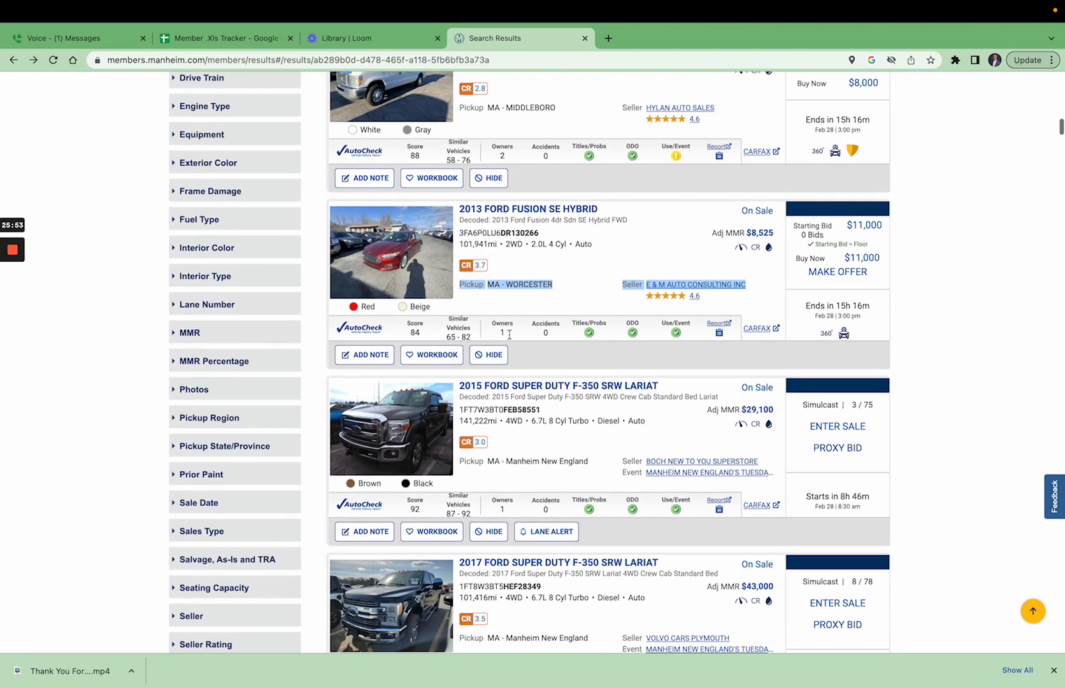
{"action": "triple_click", "coordinate": [537, 457]}
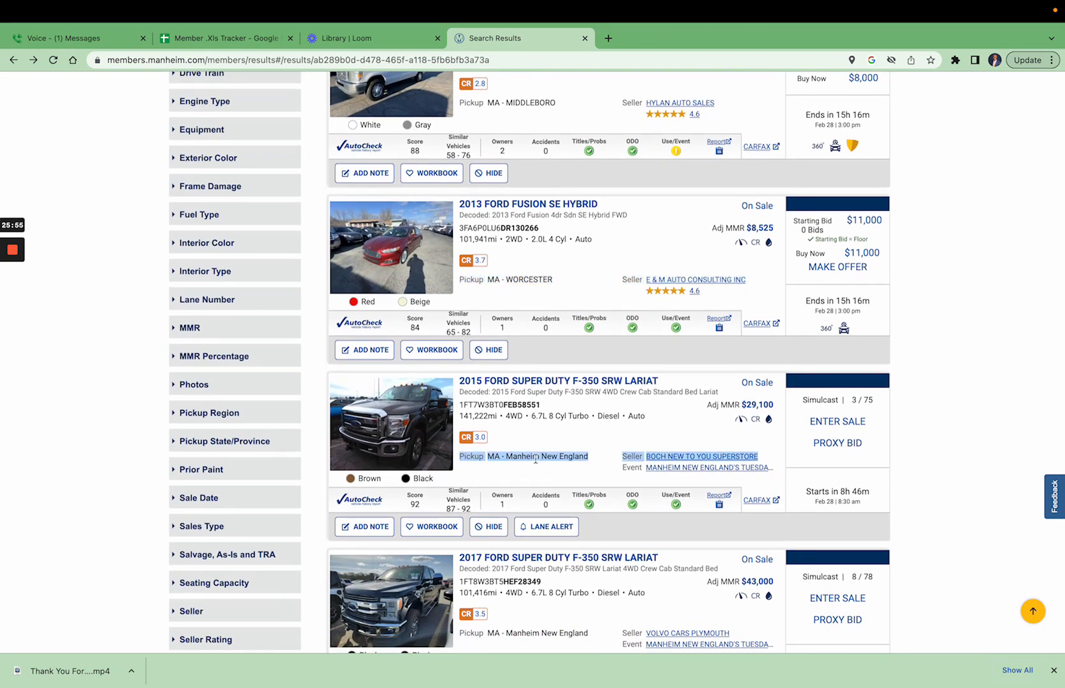
Check the pickup locations and sale types of the Ford listings from the 2017 F-350 Lariat to the 2017 F-250 XLT.
{"action": "scroll", "coordinate": [536, 459], "scroll_direction": "down", "scroll_amount": 6}
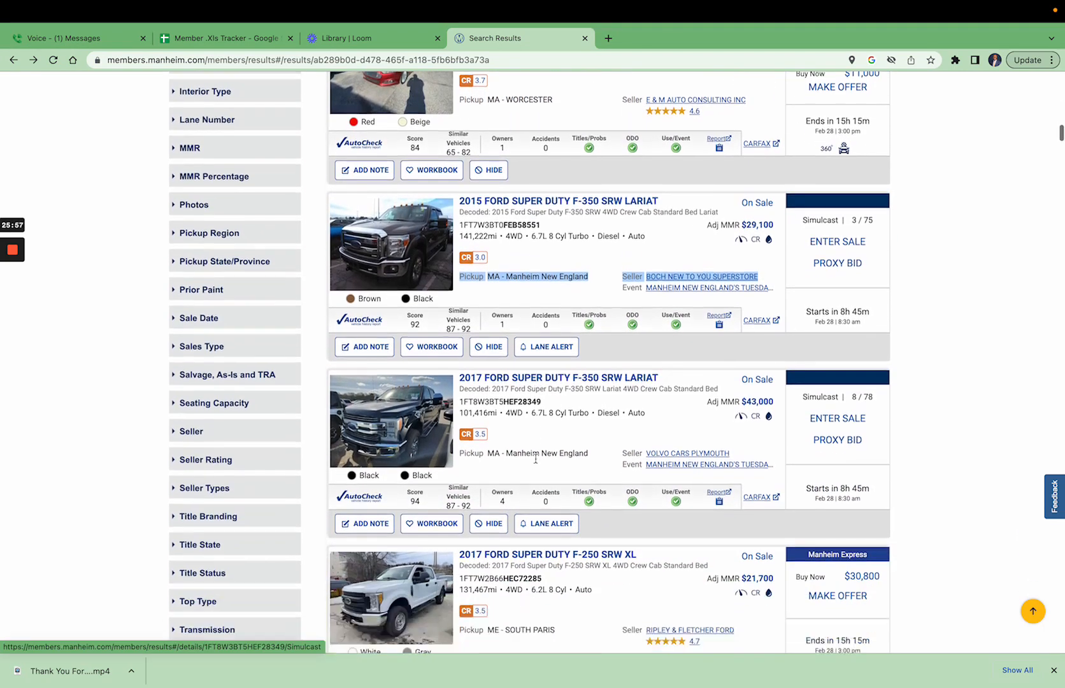
{"action": "scroll", "coordinate": [536, 459], "scroll_direction": "down", "scroll_amount": 7}
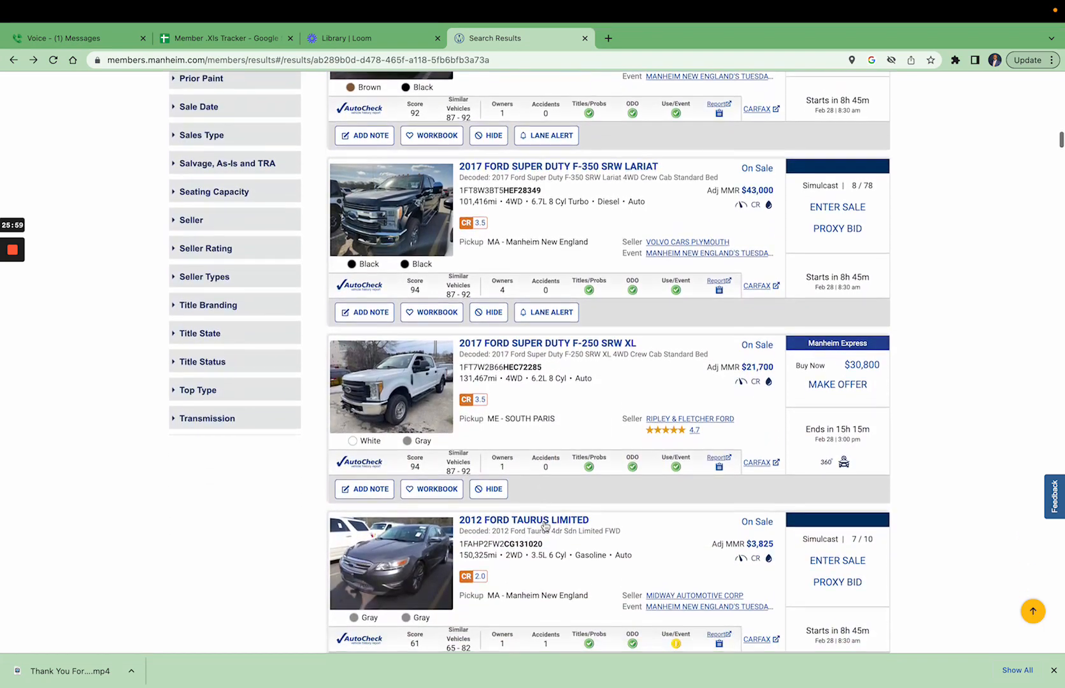
{"action": "scroll", "coordinate": [544, 526], "scroll_direction": "down", "scroll_amount": 2}
{"action": "scroll", "coordinate": [545, 522], "scroll_direction": "down", "scroll_amount": 3}
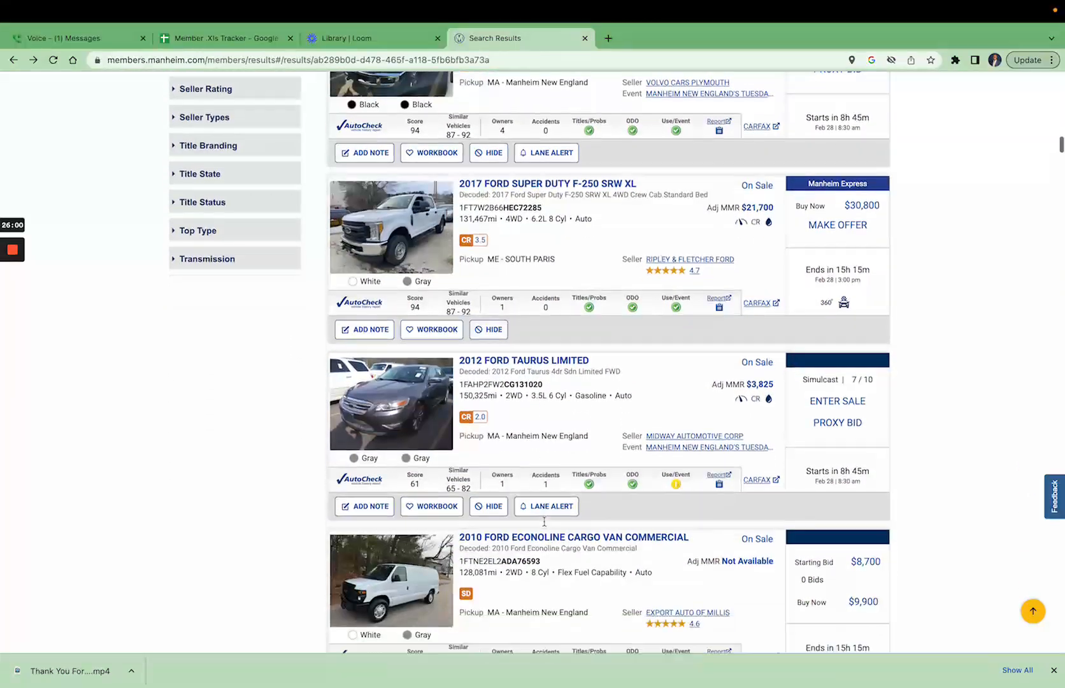
{"action": "scroll", "coordinate": [545, 522], "scroll_direction": "down", "scroll_amount": 3}
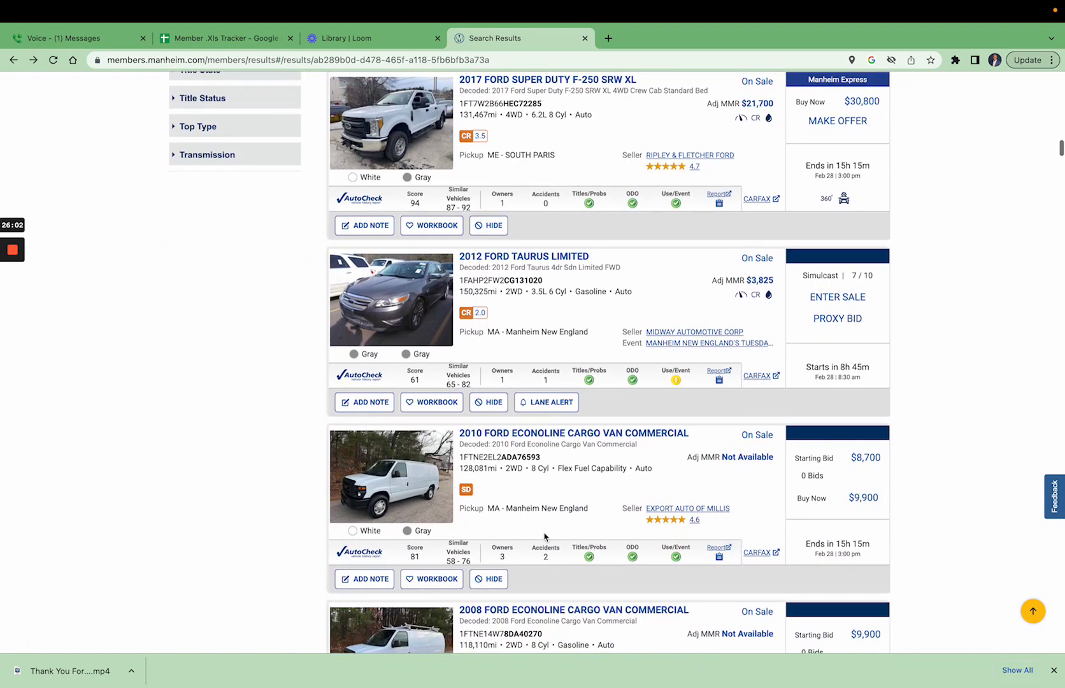
{"action": "scroll", "coordinate": [544, 537], "scroll_direction": "down", "scroll_amount": 4}
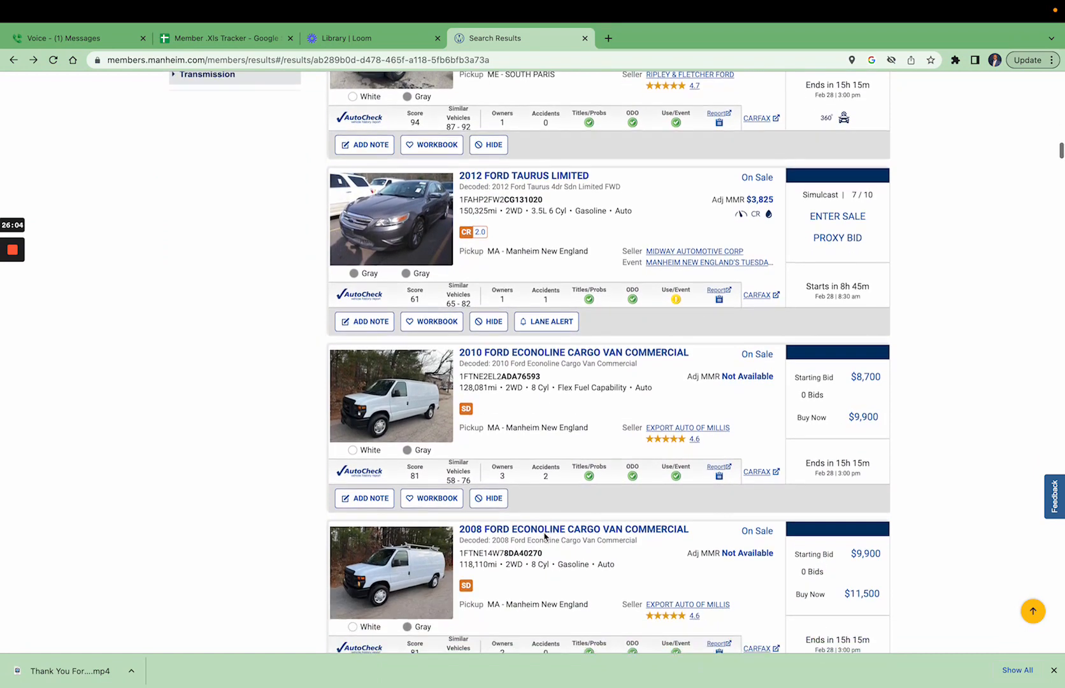
{"action": "scroll", "coordinate": [544, 537], "scroll_direction": "down", "scroll_amount": 3}
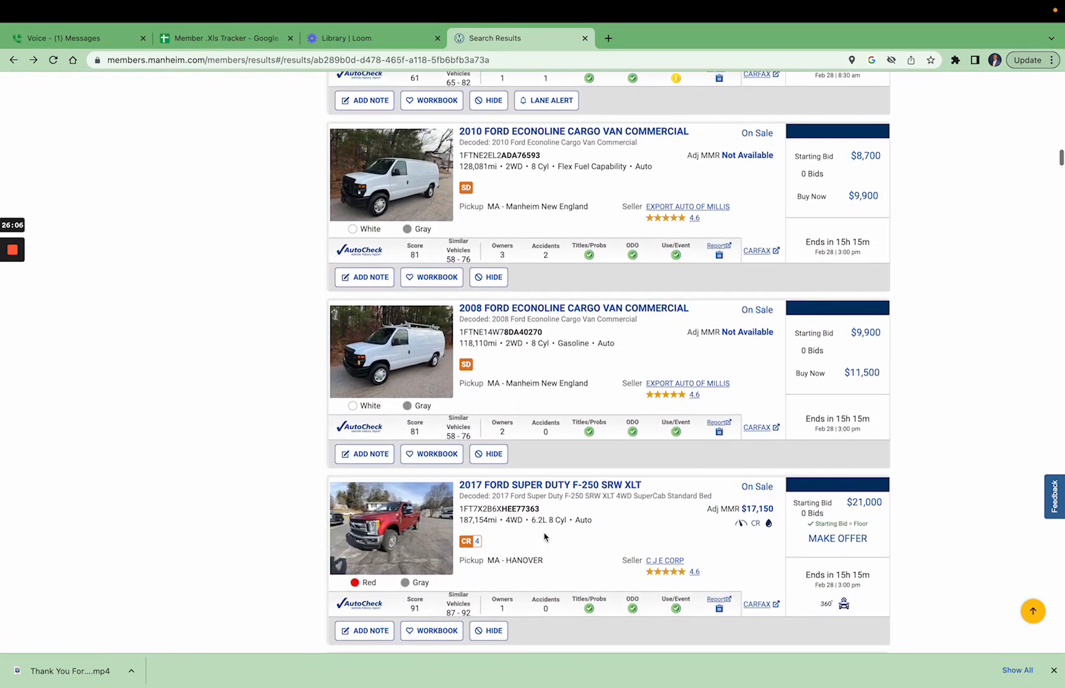